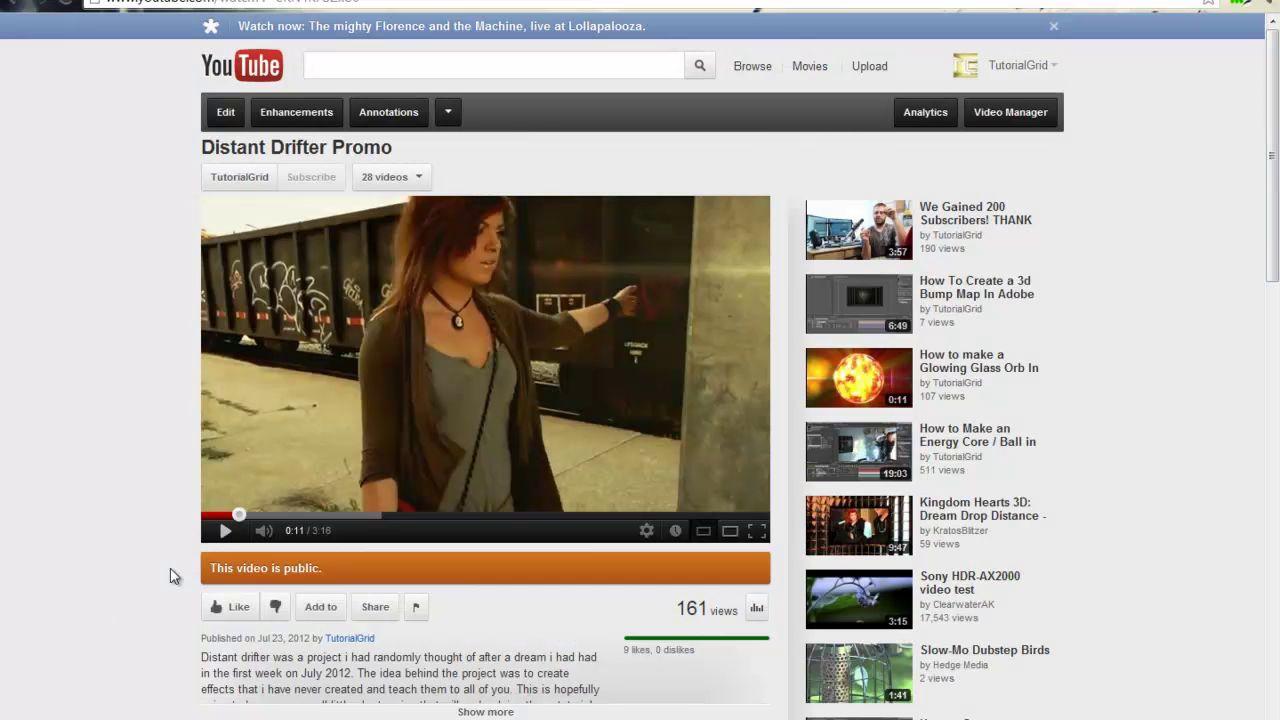
# Step: Replay the hand-on-wall grid effect around 0:11 of the Distant Drifter Promo video and pause it
pyautogui.click(224, 531)
pyautogui.click(222, 535)
pyautogui.click(228, 514)
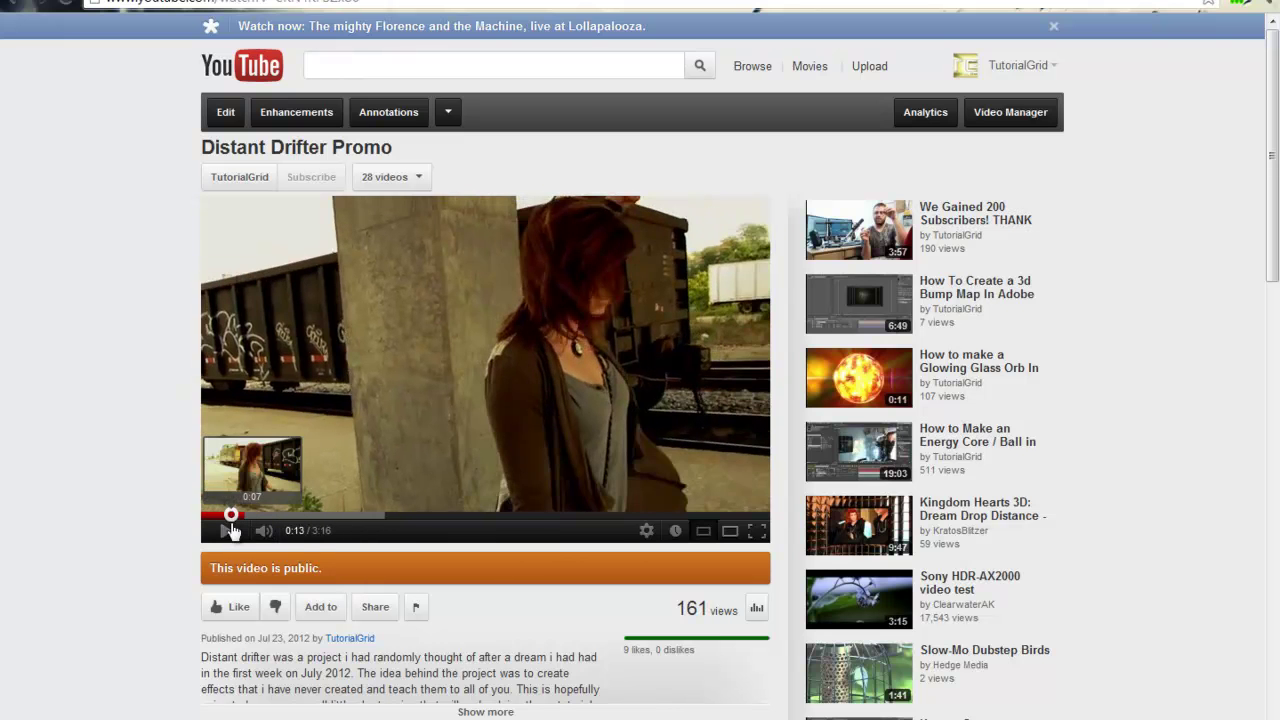
pyautogui.click(224, 531)
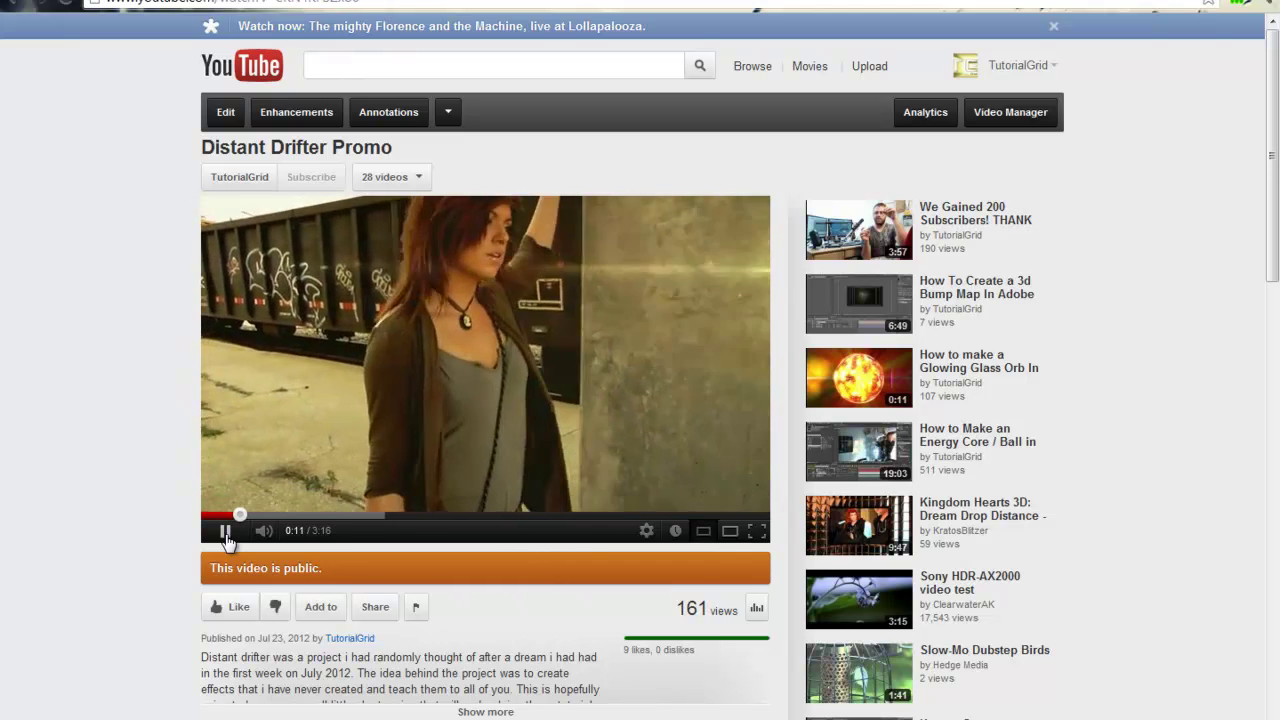
pyautogui.click(226, 533)
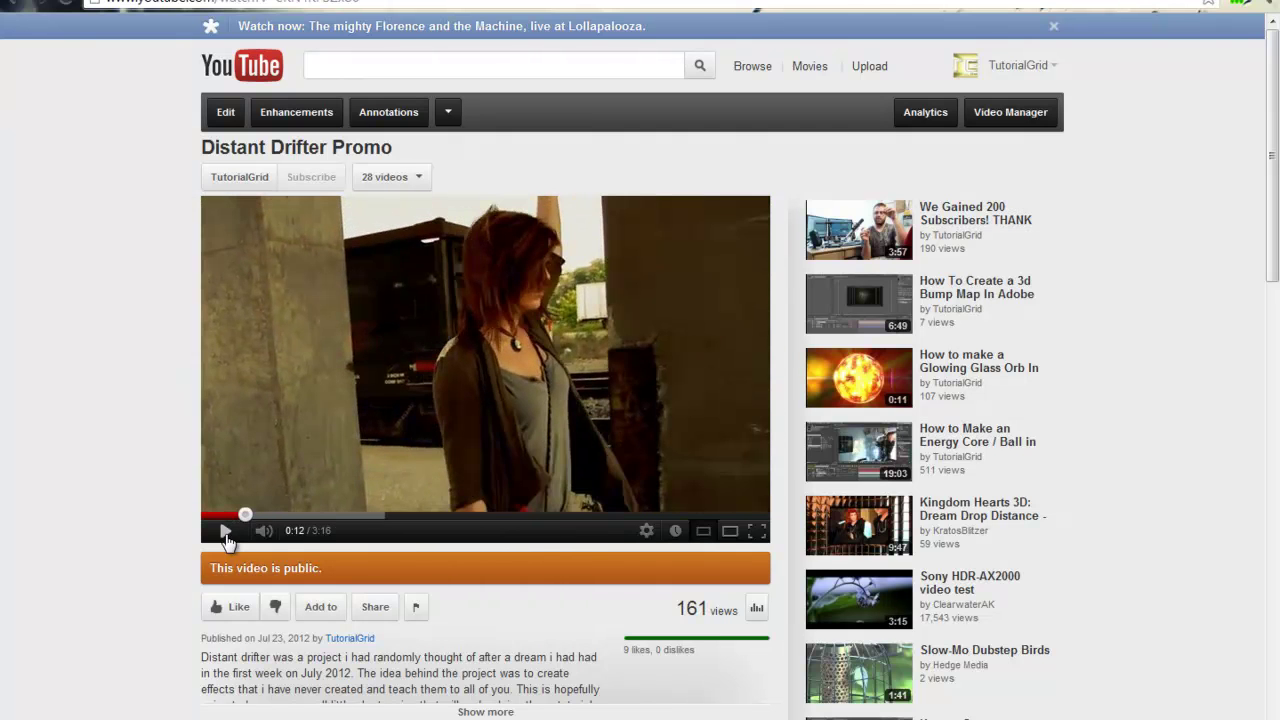
pyautogui.click(240, 517)
pyautogui.click(225, 533)
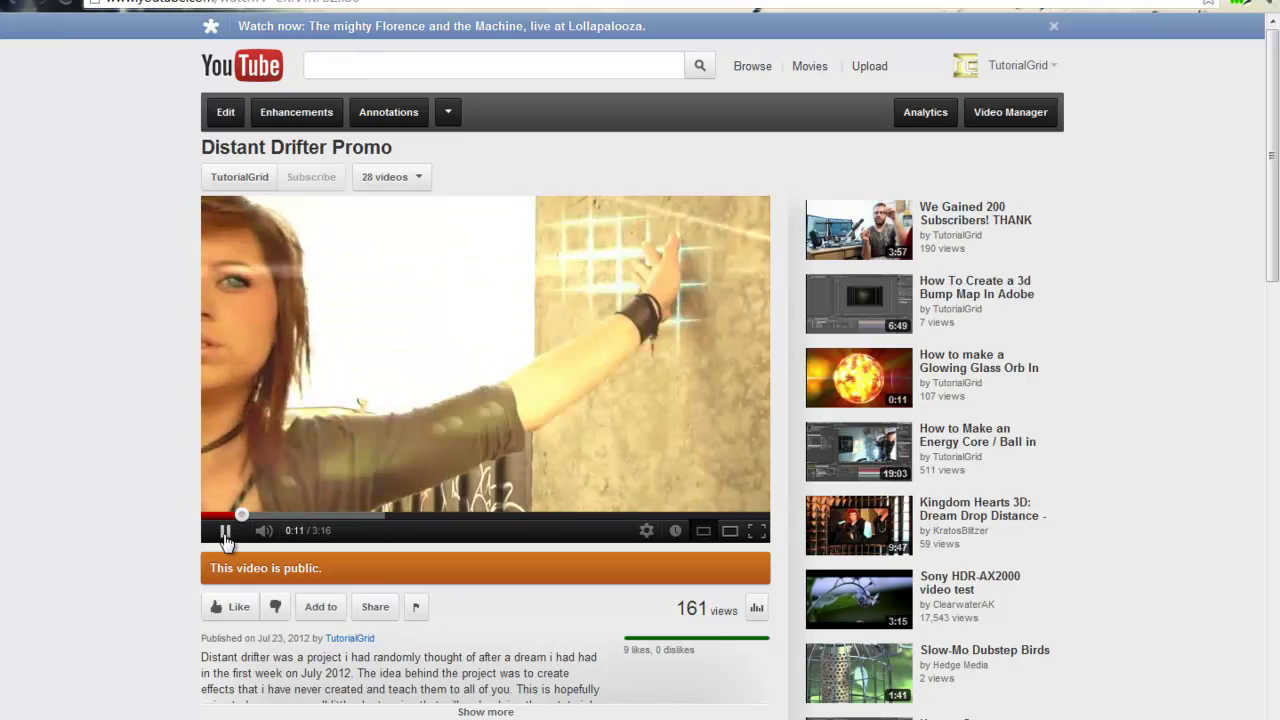
pyautogui.click(225, 533)
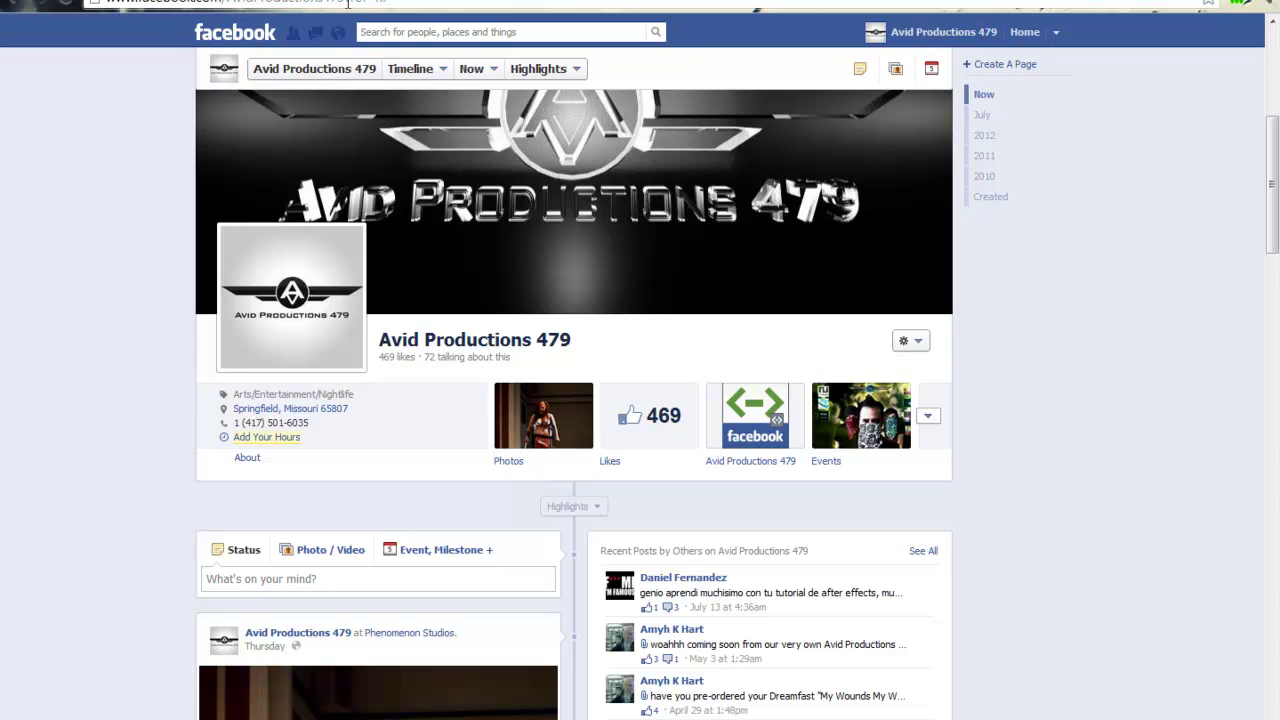
# Step: Browse the Avid Productions 479 Facebook page's timeline posts and photos, and return towards the start of the page
pyautogui.scroll(-1, 620, 503)
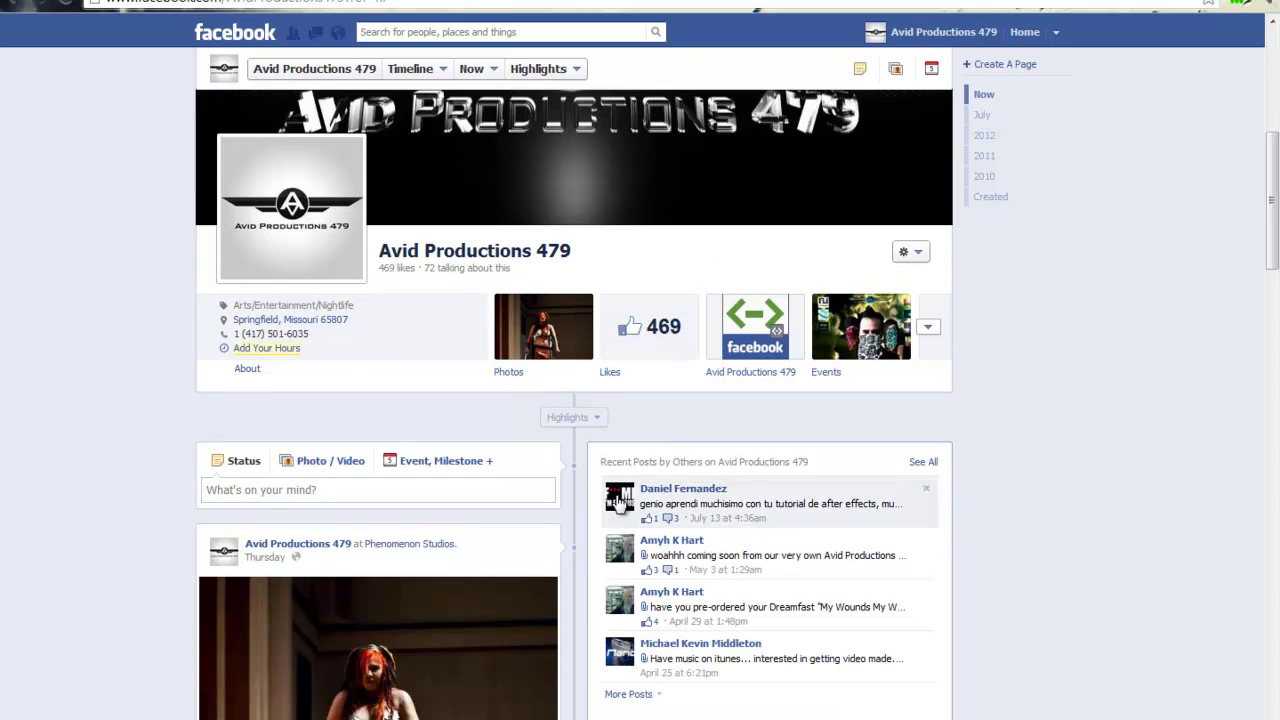
pyautogui.scroll(-12, 640, 505)
pyautogui.scroll(2, 710, 490)
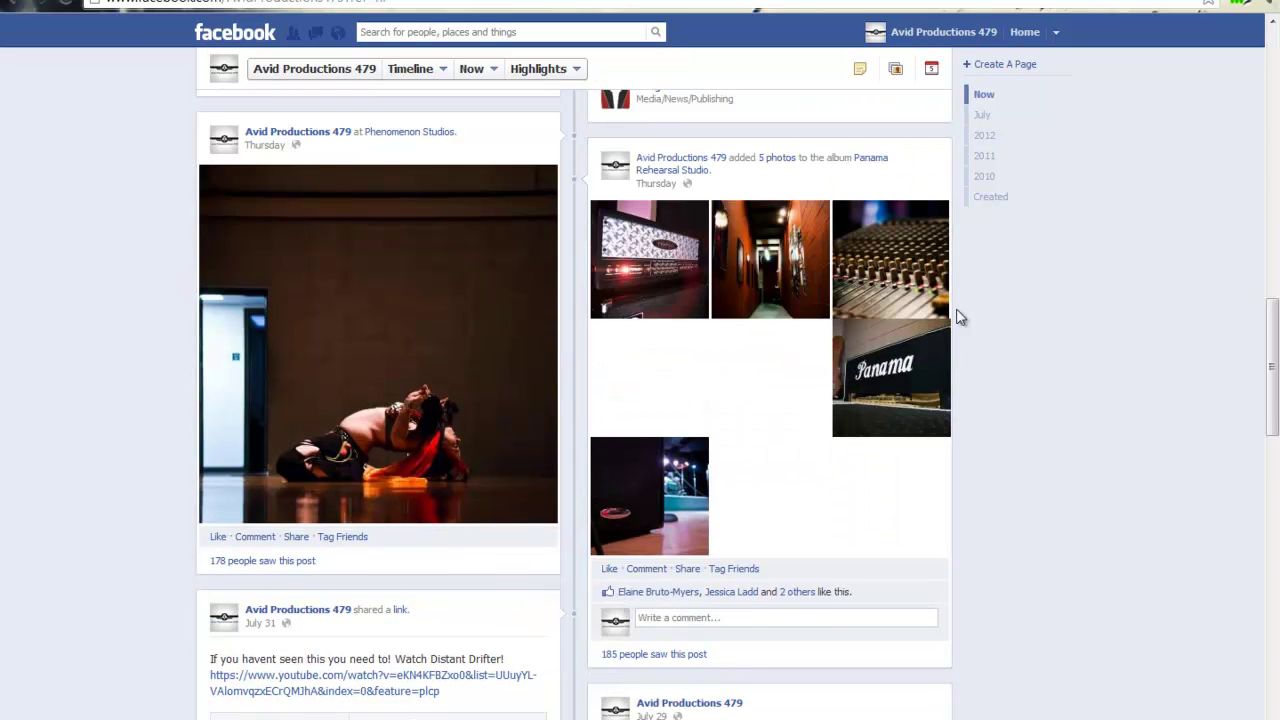
pyautogui.scroll(-15, 957, 317)
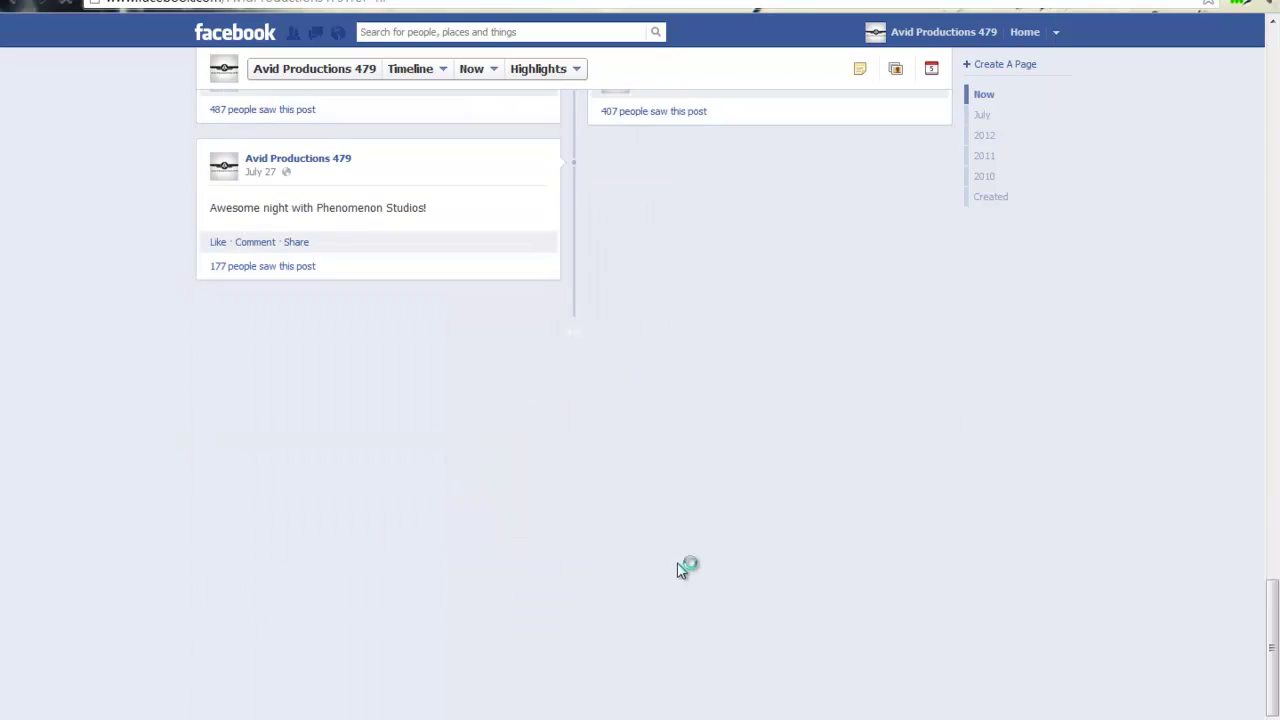
pyautogui.scroll(4, 508, 537)
pyautogui.scroll(-5, 520, 543)
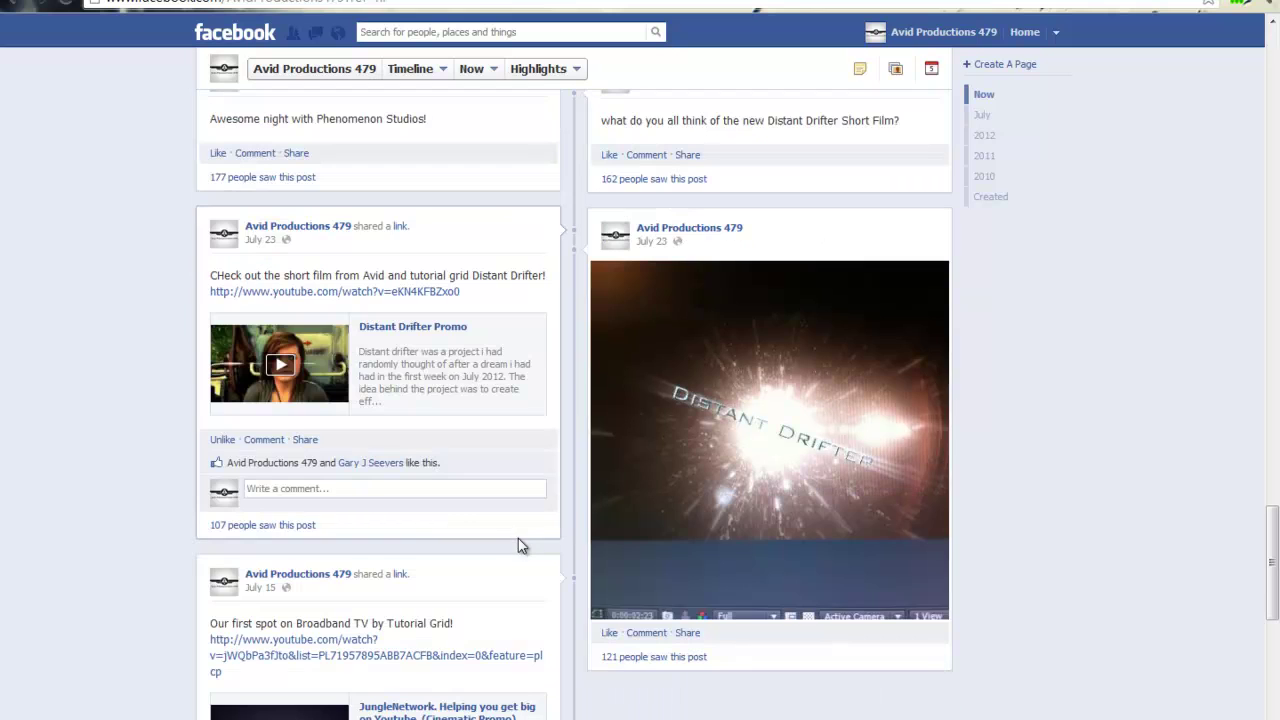
pyautogui.scroll(-3, 480, 450)
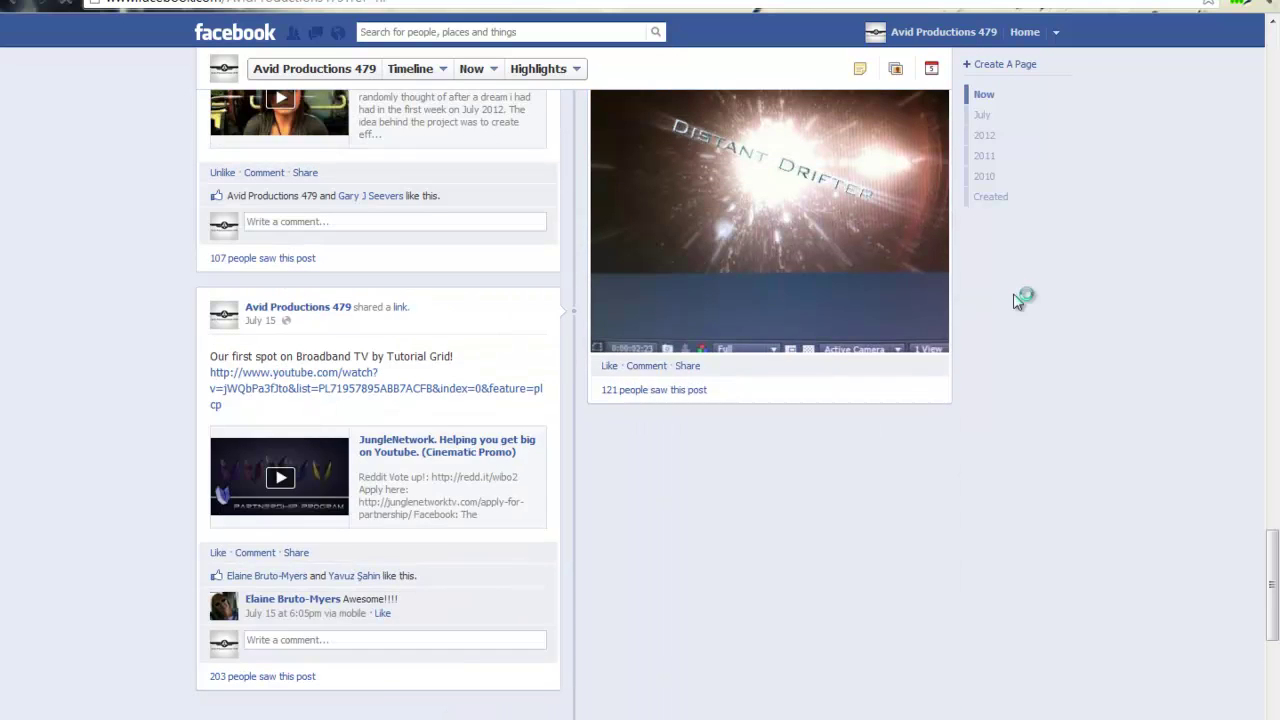
pyautogui.scroll(-5, 660, 300)
pyautogui.scroll(10, 571, 351)
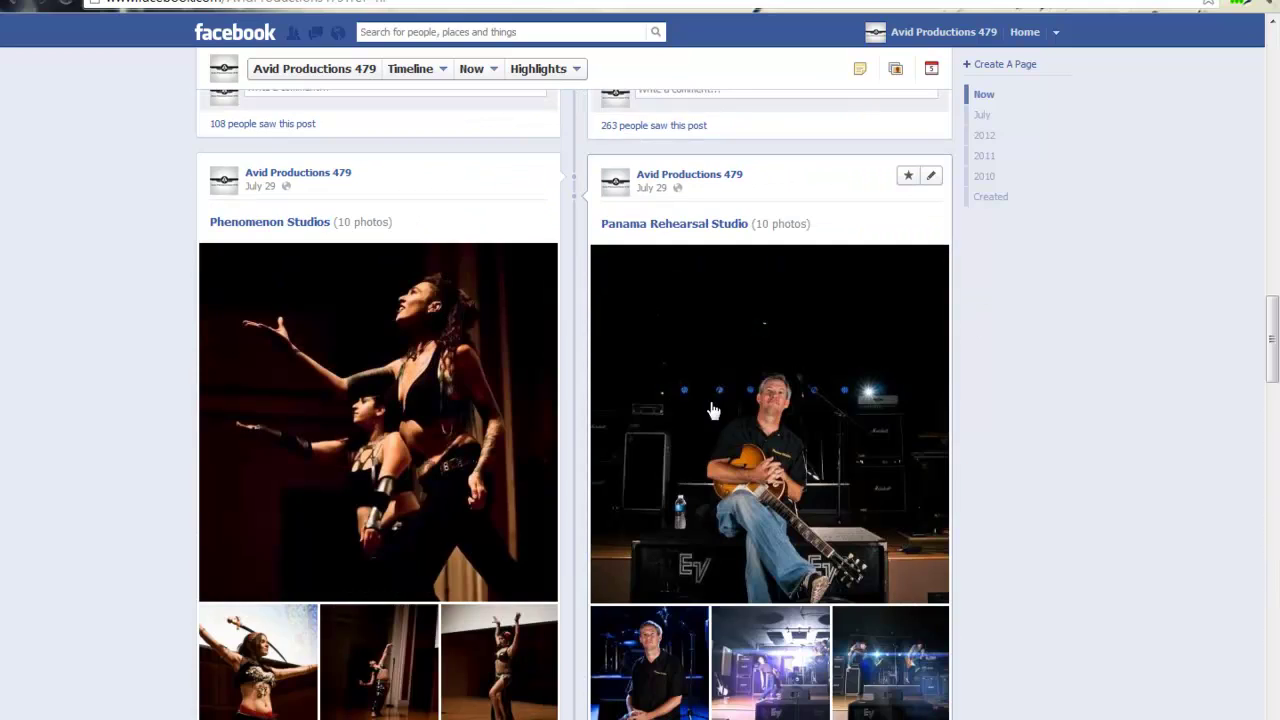
pyautogui.scroll(15, 712, 410)
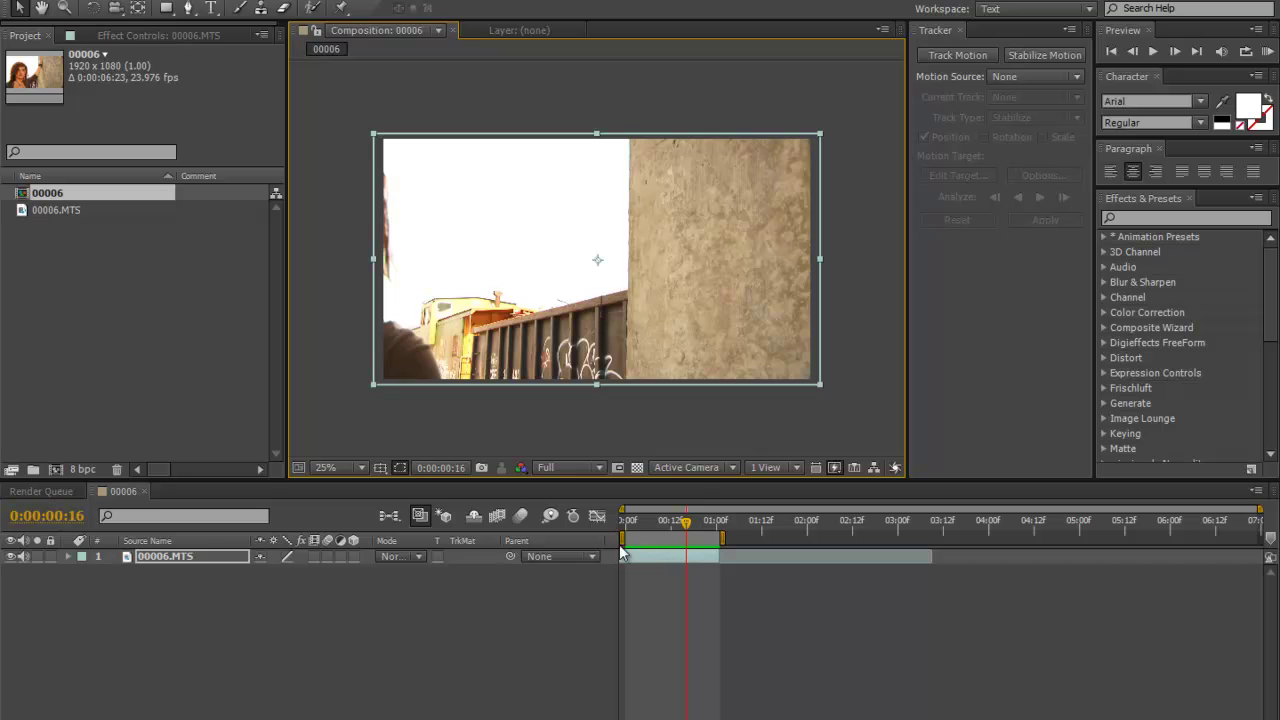
# Step: Switch to After Effects and preview the 00006 composition from its first frame
pyautogui.moveTo(628, 532); pyautogui.dragTo(622, 570)
pyautogui.press('space')
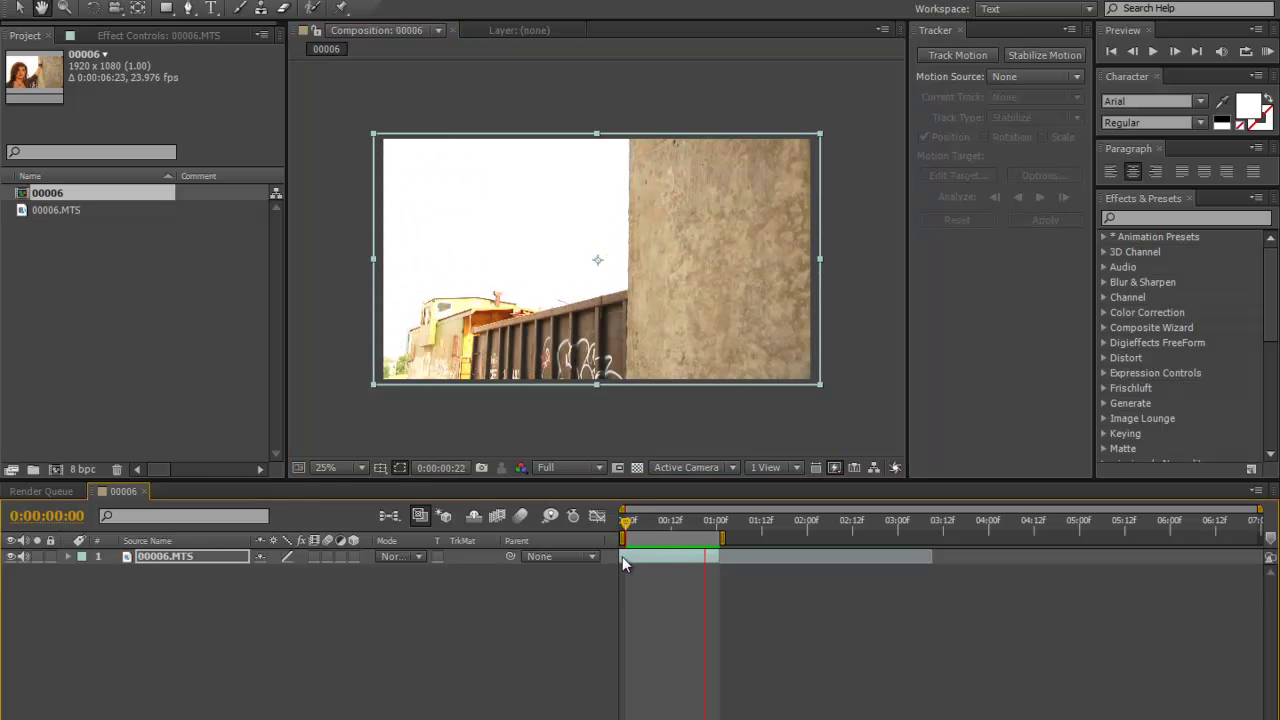
pyautogui.press('space')
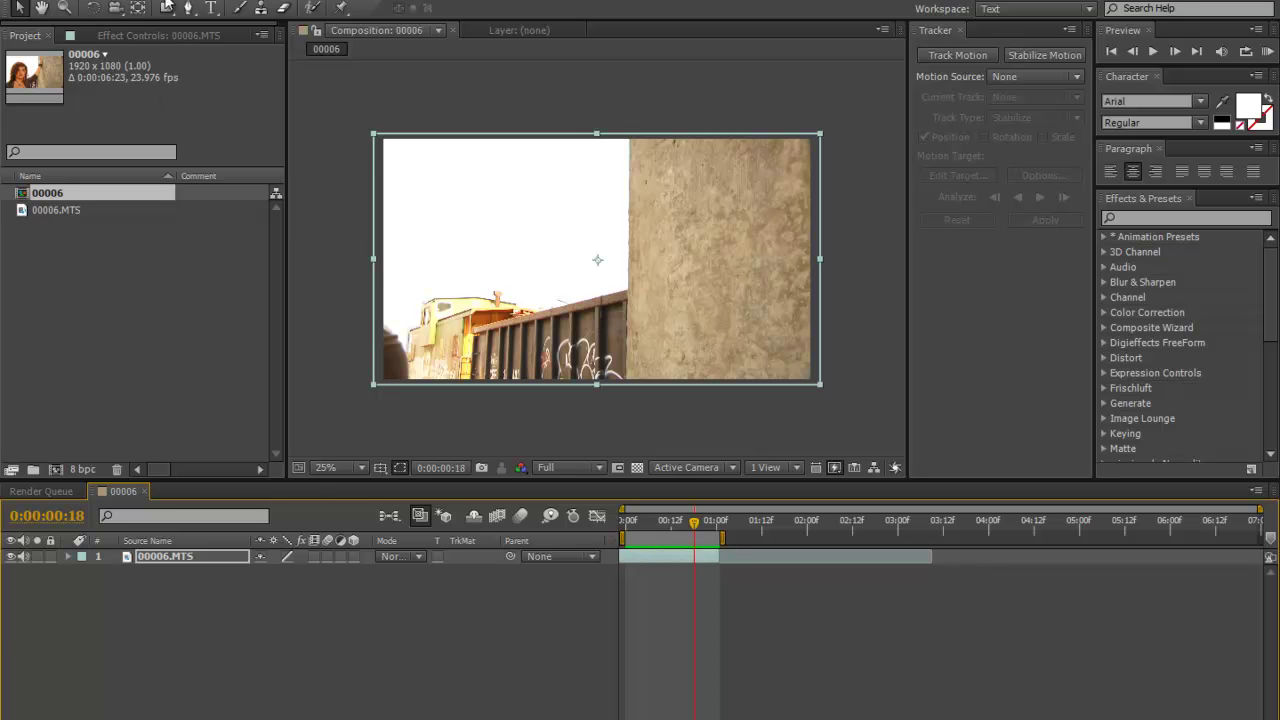
# Step: Create a 1920 x 1080 solid layer in light cyan, colour 97FFF9
pyautogui.click(158, 2)
pyautogui.moveTo(142, 10)
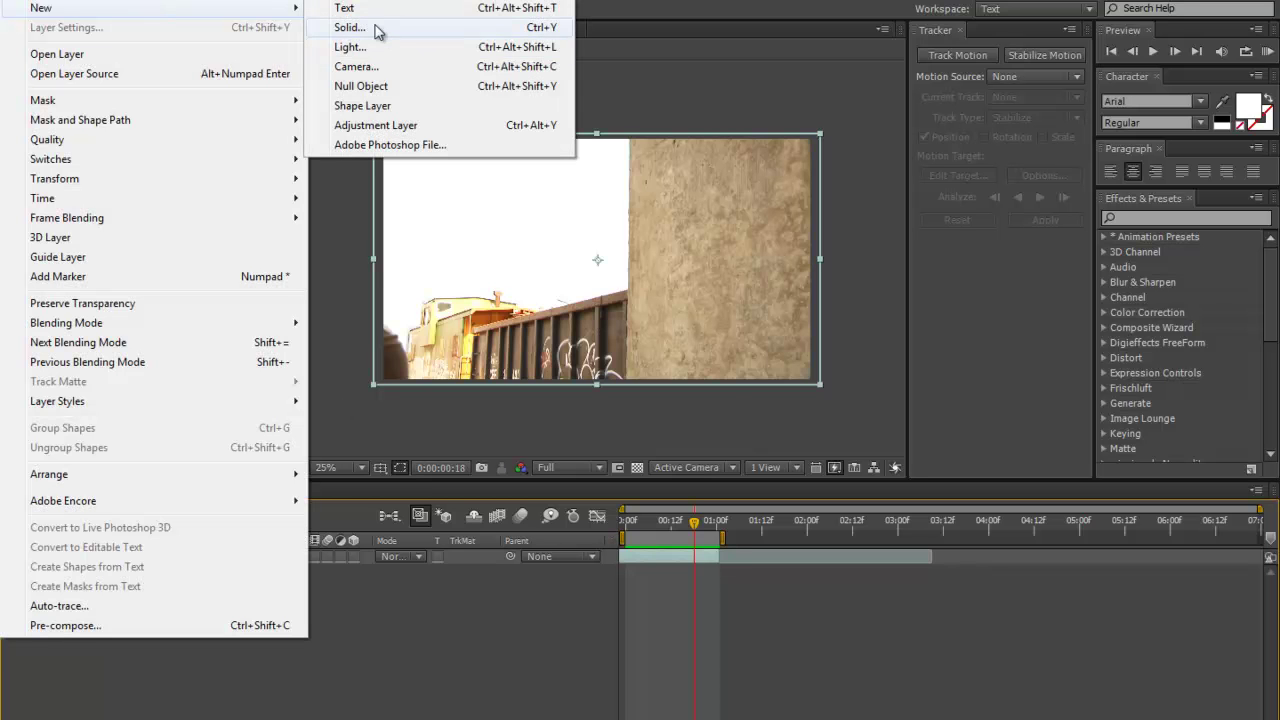
pyautogui.click(380, 28)
pyautogui.click(536, 379)
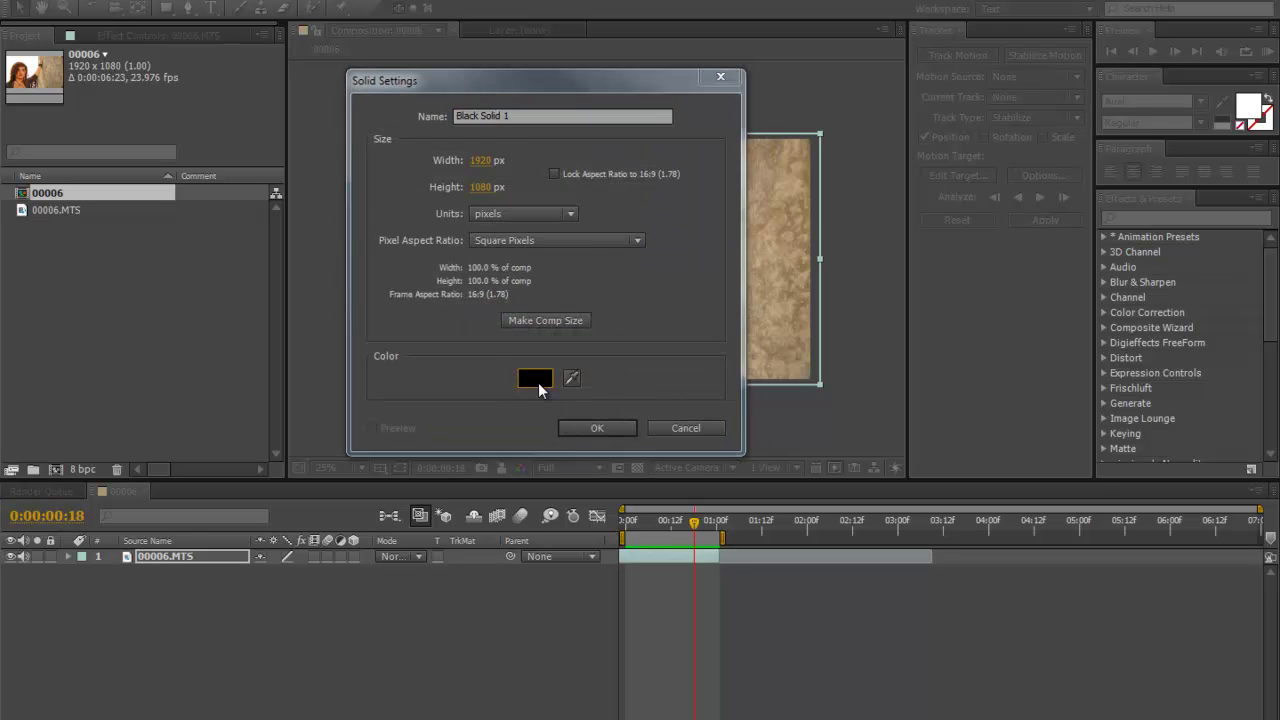
pyautogui.moveTo(881, 270)
pyautogui.mouseDown()
pyautogui.moveTo(893, 357)
pyautogui.moveTo(830, 270)
pyautogui.moveTo(844, 210)
pyautogui.moveTo(732, 175)
pyautogui.moveTo(934, 179)
pyautogui.moveTo(725, 178)
pyautogui.moveTo(747, 177)
pyautogui.mouseUp()
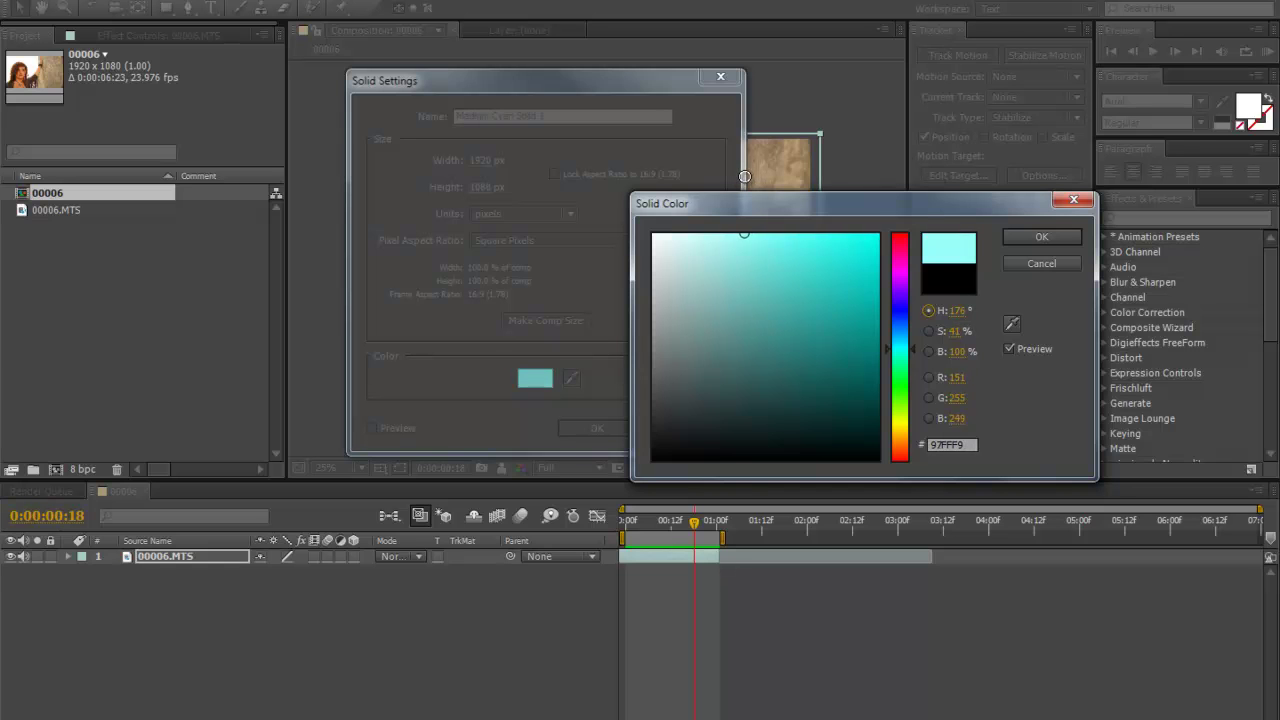
pyautogui.click(1041, 237)
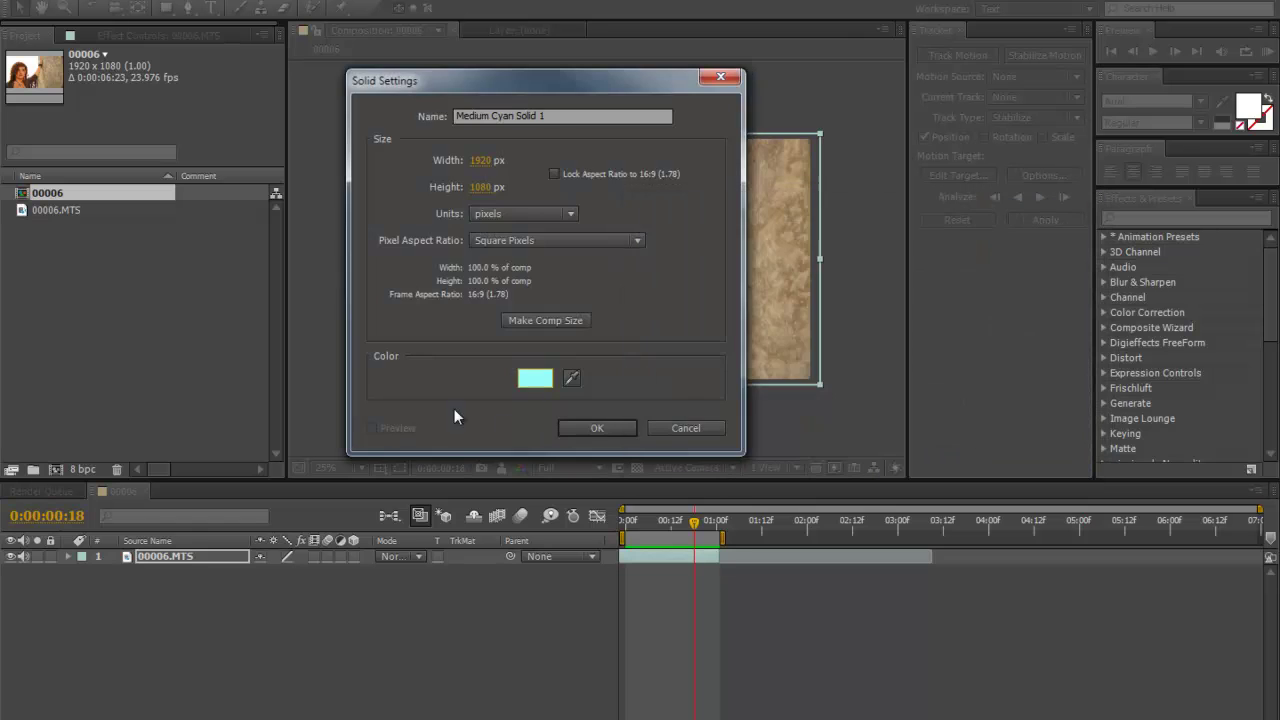
pyautogui.click(596, 428)
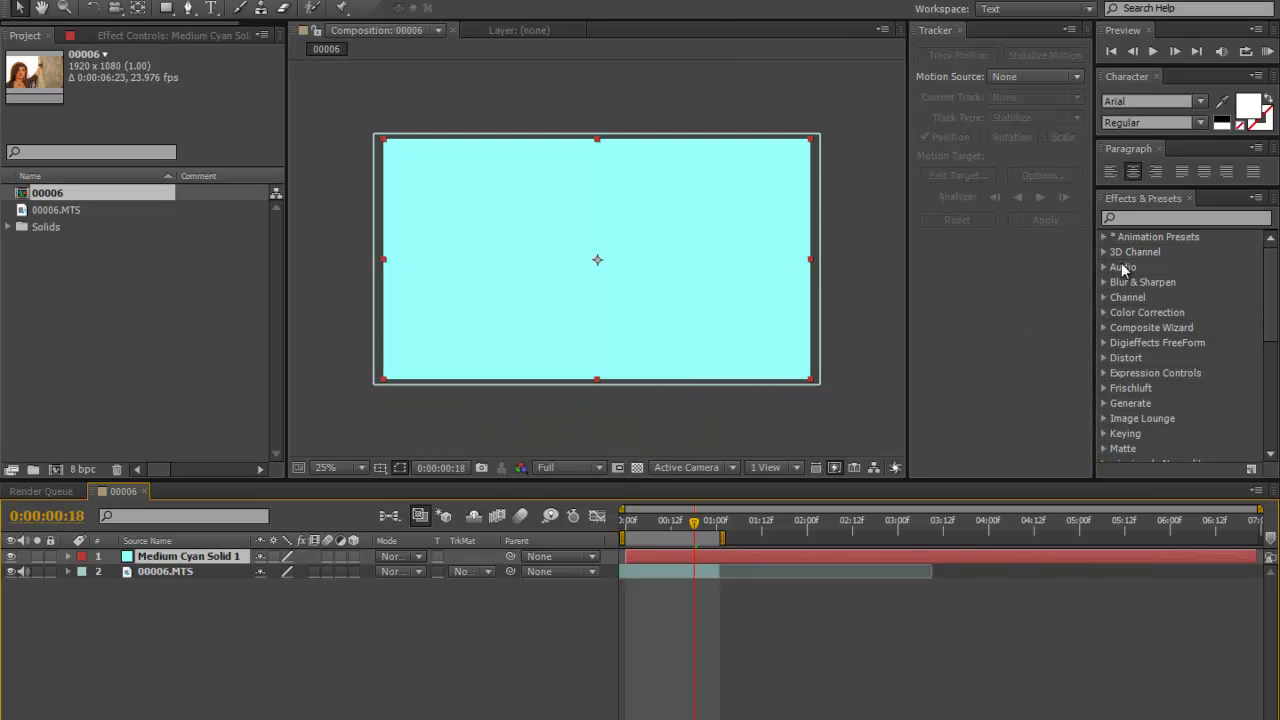
pyautogui.click(1163, 215)
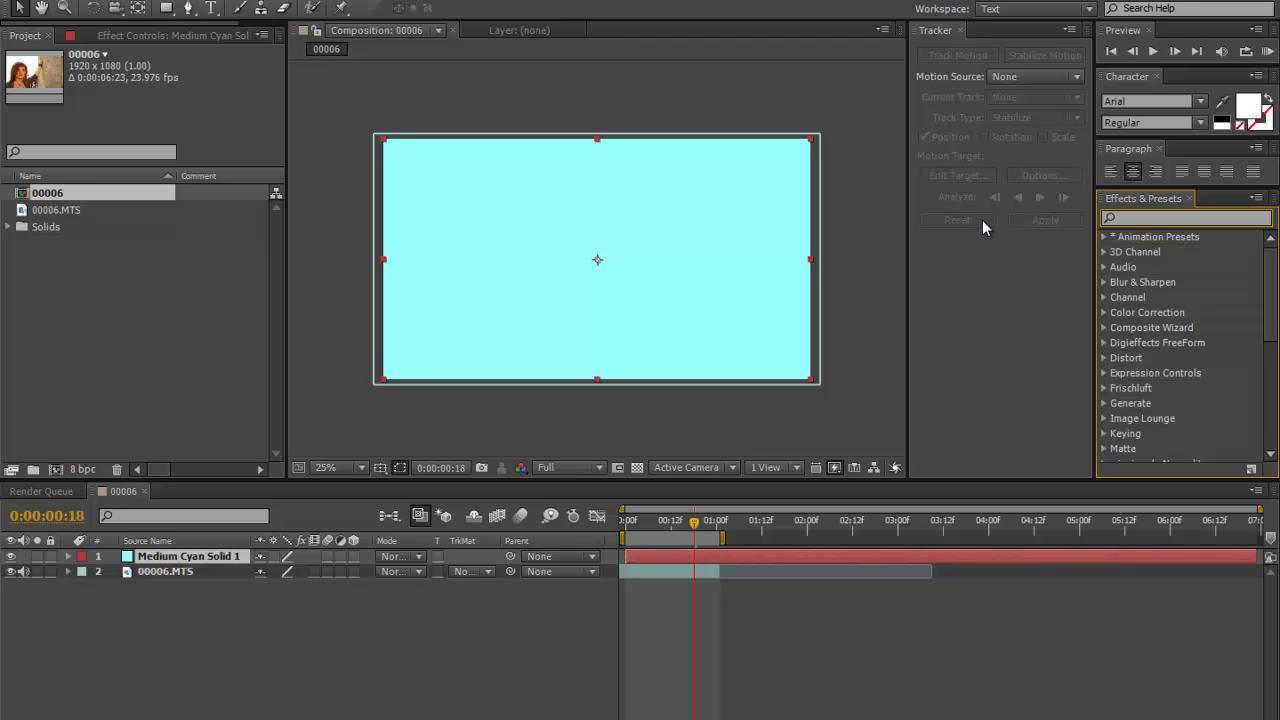
pyautogui.write('cc gr')
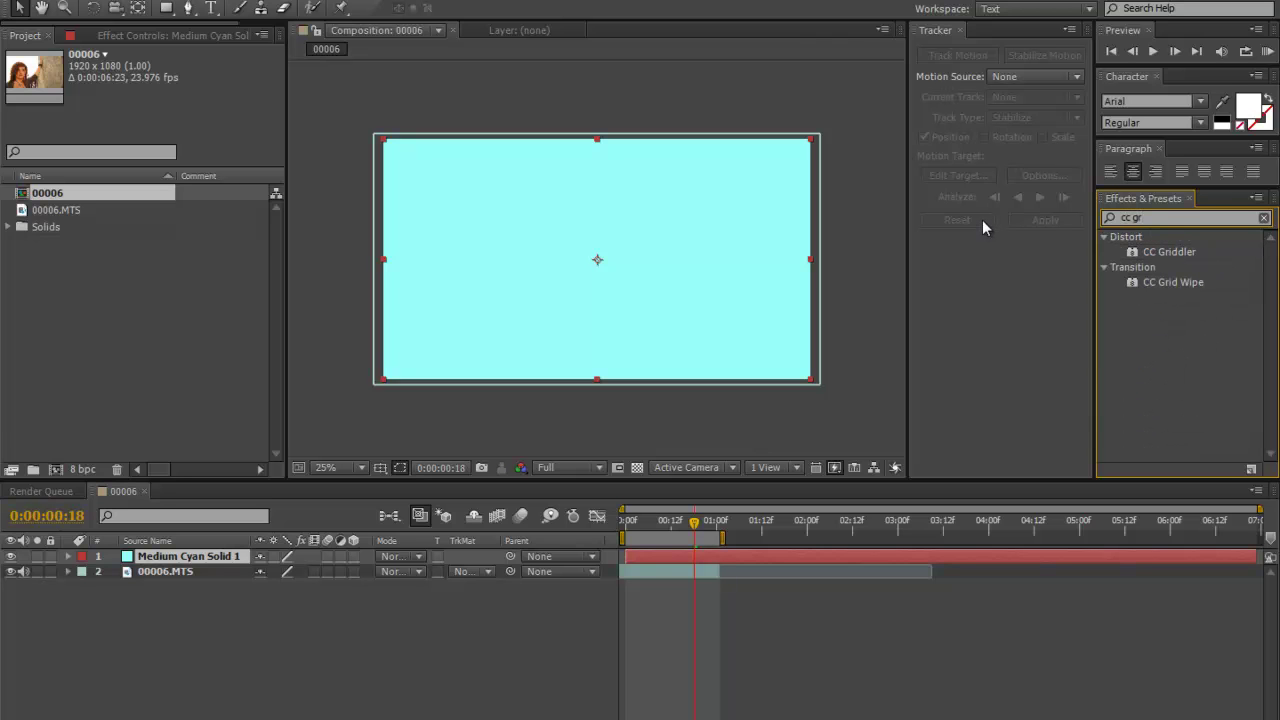
pyautogui.press('BackSpace')
pyautogui.press('BackSpace')
pyautogui.press('BackSpace')
pyautogui.press('BackSpace')
pyautogui.press('BackSpace')
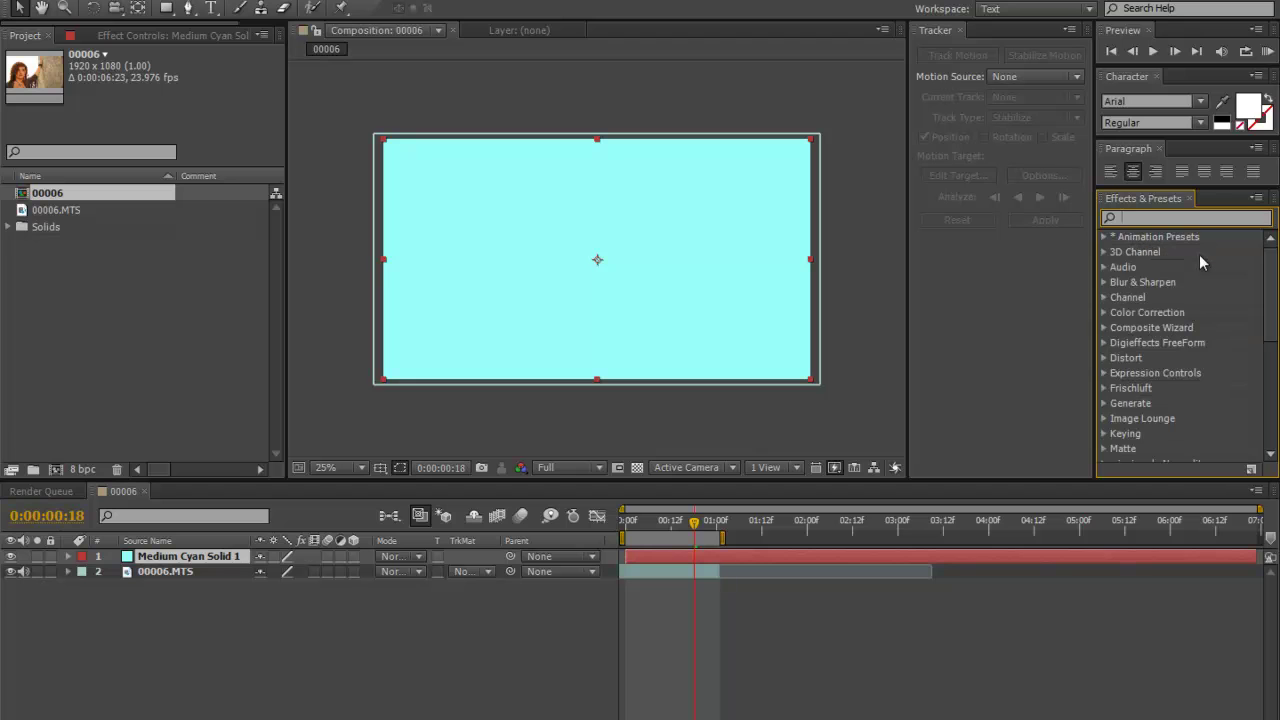
# Step: Search the effects for "grid" and apply the Generate Grid effect to the cyan solid
pyautogui.write('g')
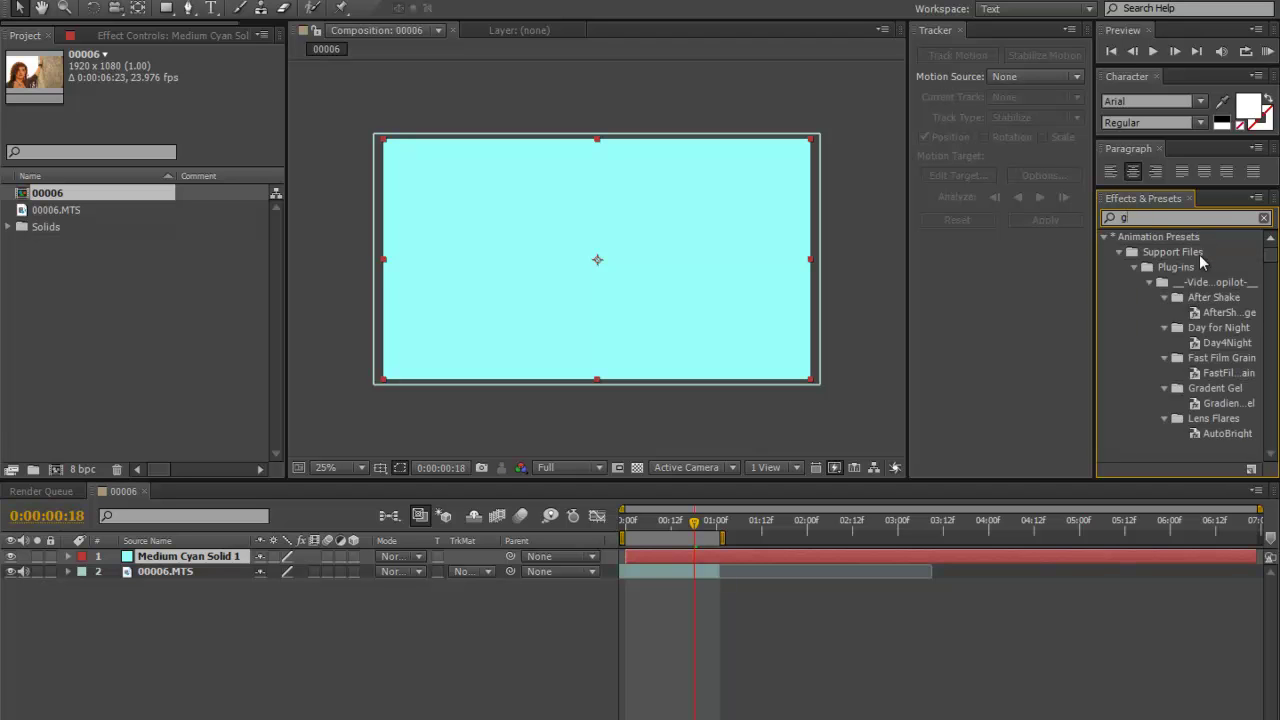
pyautogui.write('rid')
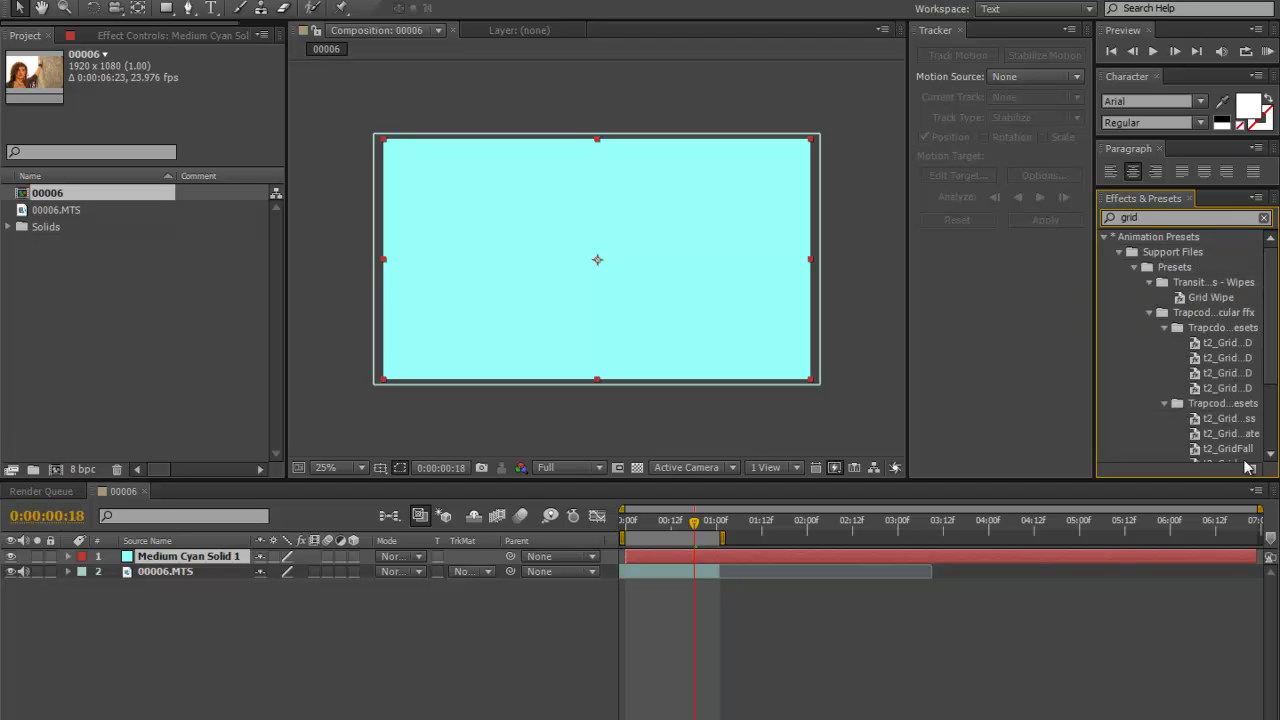
pyautogui.scroll(-2, 1207, 408)
pyautogui.moveTo(1152, 424); pyautogui.dragTo(649, 554)
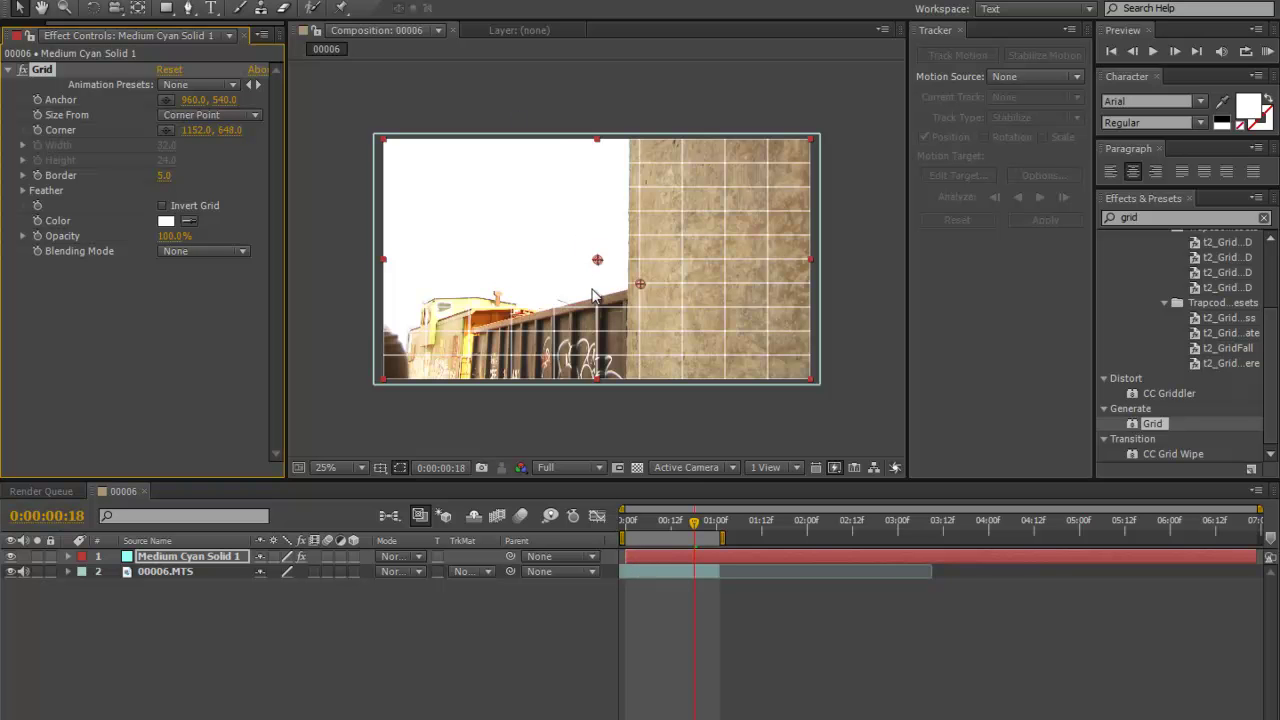
pyautogui.scroll(3, 680, 277)
pyautogui.scroll(-2, 761, 305)
pyautogui.moveTo(740, 264); pyautogui.dragTo(643, 191)
pyautogui.scroll(-4, 662, 185)
pyautogui.scroll(5, 676, 238)
pyautogui.scroll(-5, 674, 236)
pyautogui.scroll(5, 676, 241)
pyautogui.scroll(-7, 674, 241)
pyautogui.scroll(2, 674, 241)
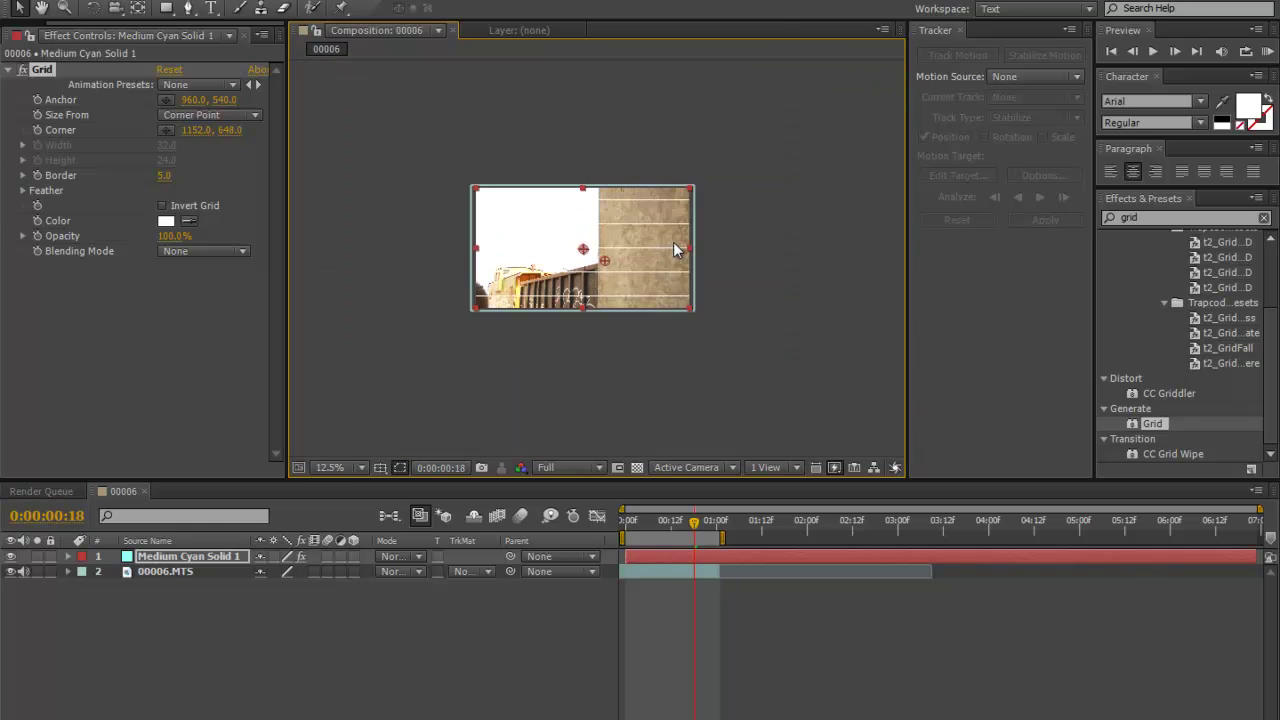
# Step: Rotate the cyan grid solid 90 degrees counterclockwise so that its long side runs vertically
pyautogui.press('w')
pyautogui.press('.')
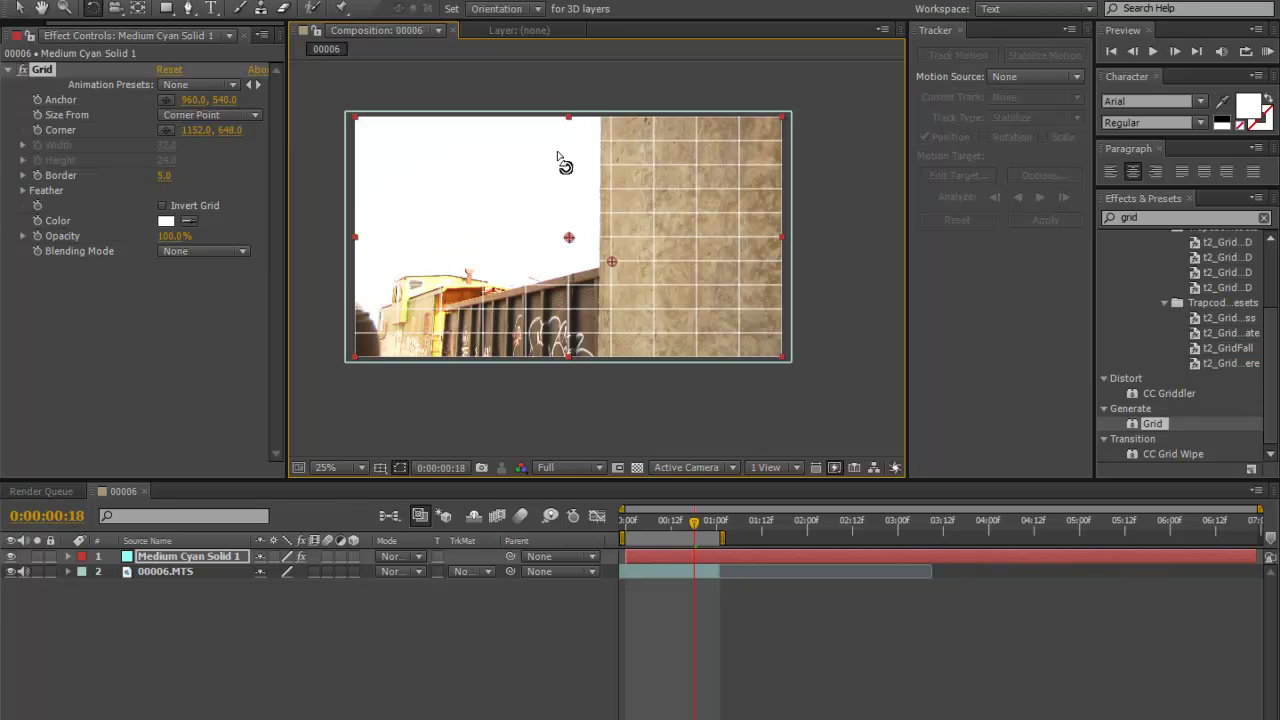
pyautogui.click(830, 350)
pyautogui.moveTo(777, 361); pyautogui.dragTo(767, 256)
pyautogui.hotkey('ctrl', 'z')
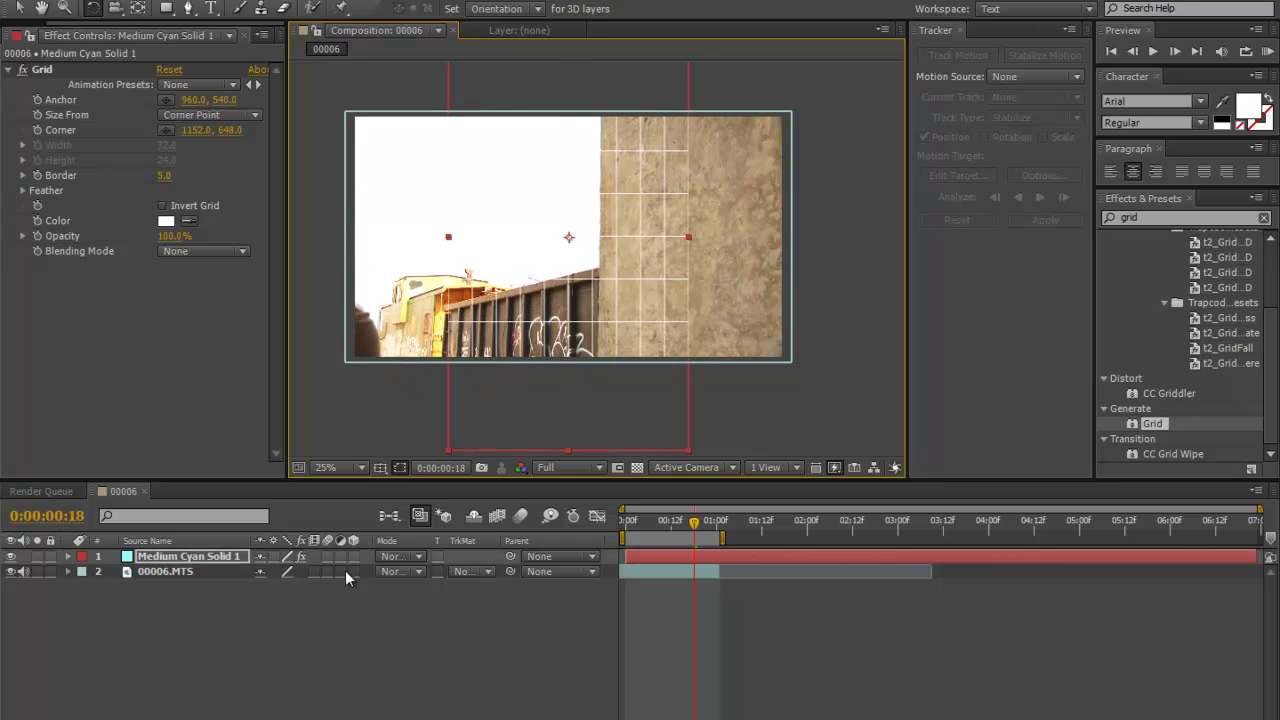
# Step: Make the cyan grid solid a 3D layer and move it sideways over the concrete wall
pyautogui.click(354, 556)
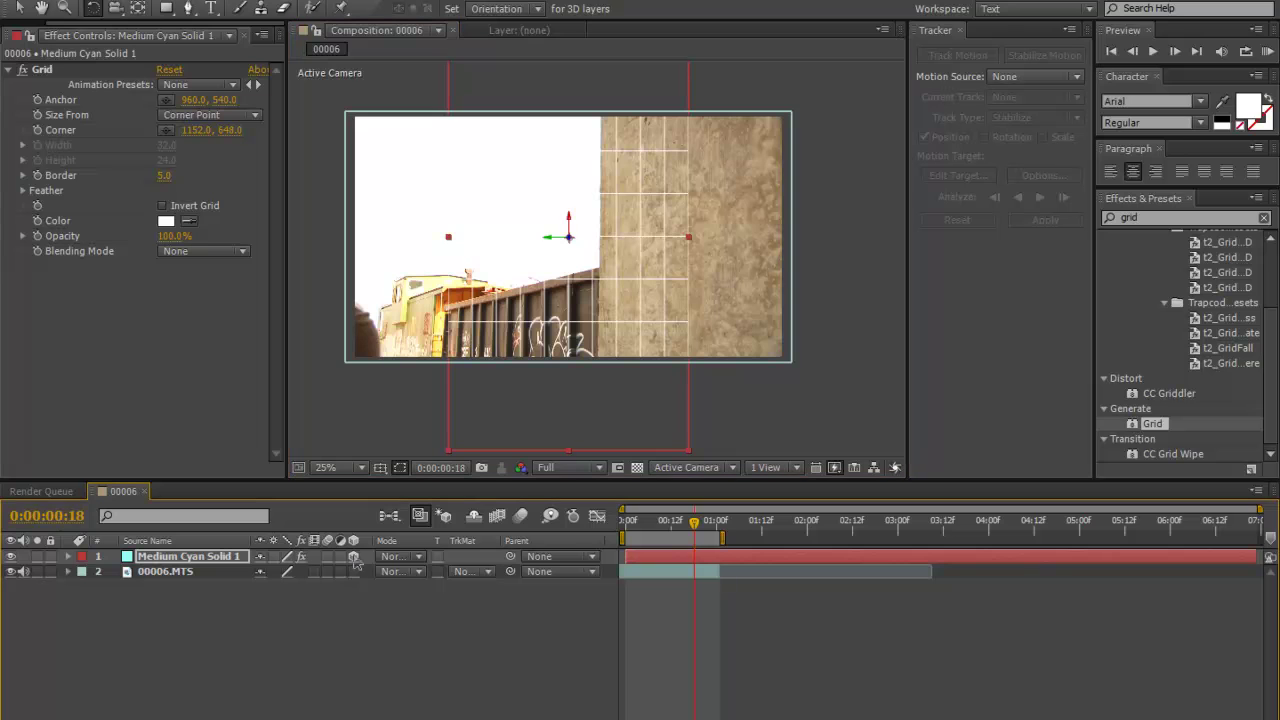
pyautogui.press('.')
pyautogui.moveTo(477, 335); pyautogui.dragTo(453, 365)
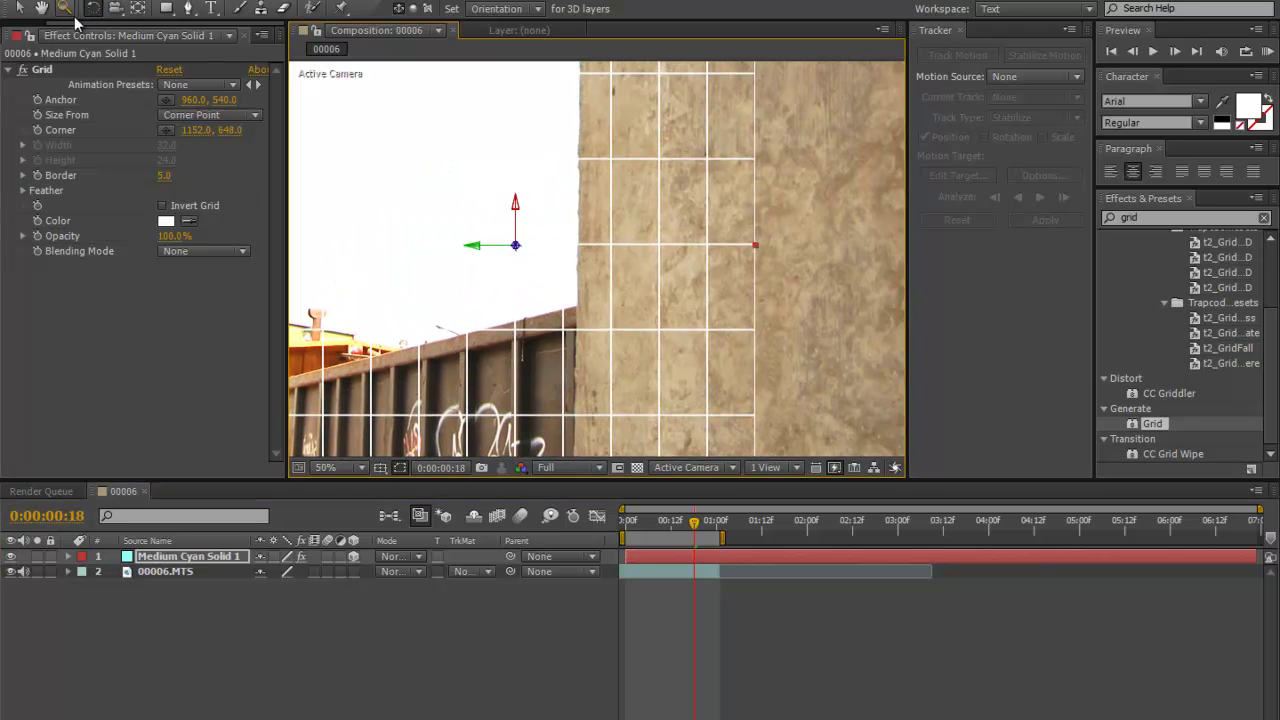
pyautogui.click(24, 7)
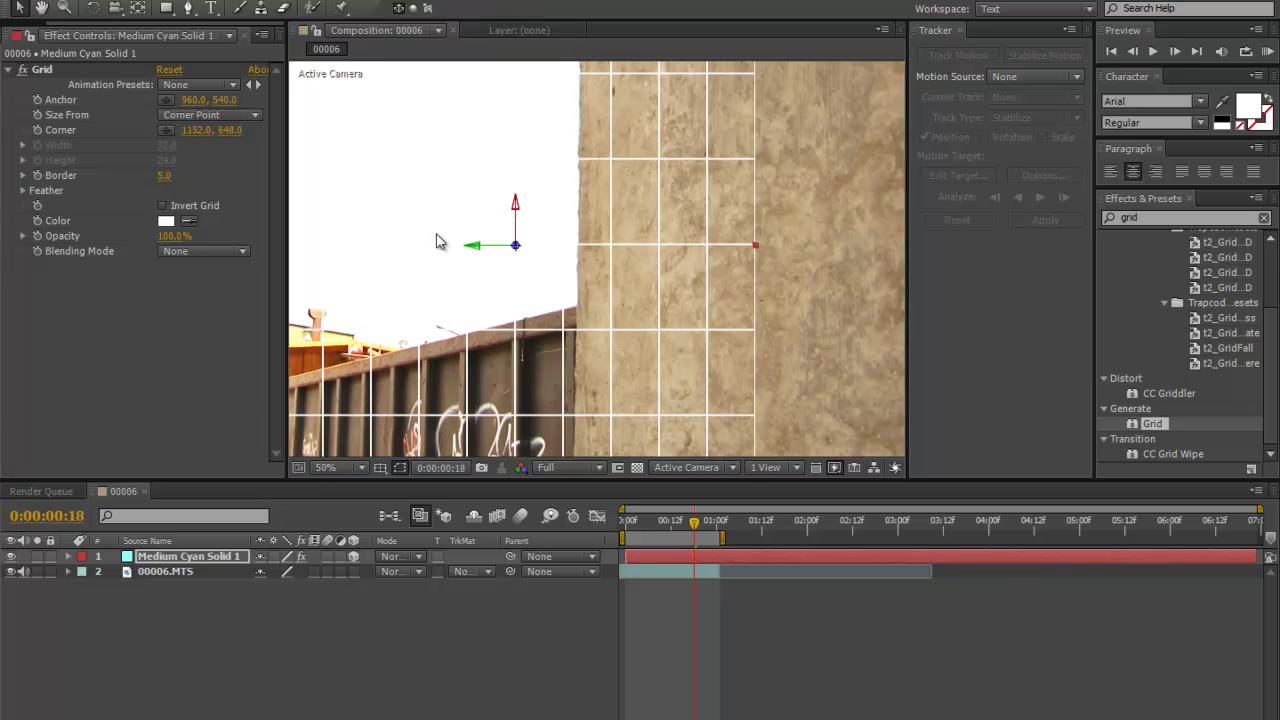
pyautogui.moveTo(478, 248); pyautogui.dragTo(689, 283)
pyautogui.press(',')
pyautogui.press('.')
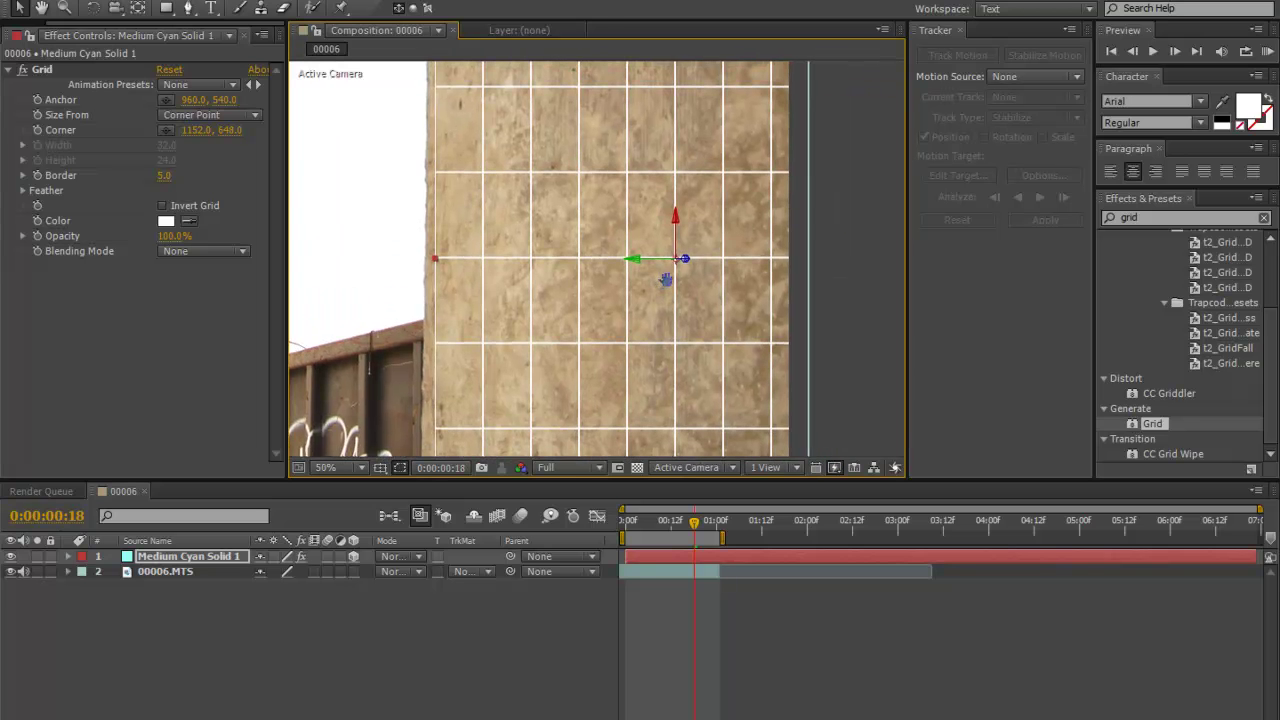
pyautogui.press(',')
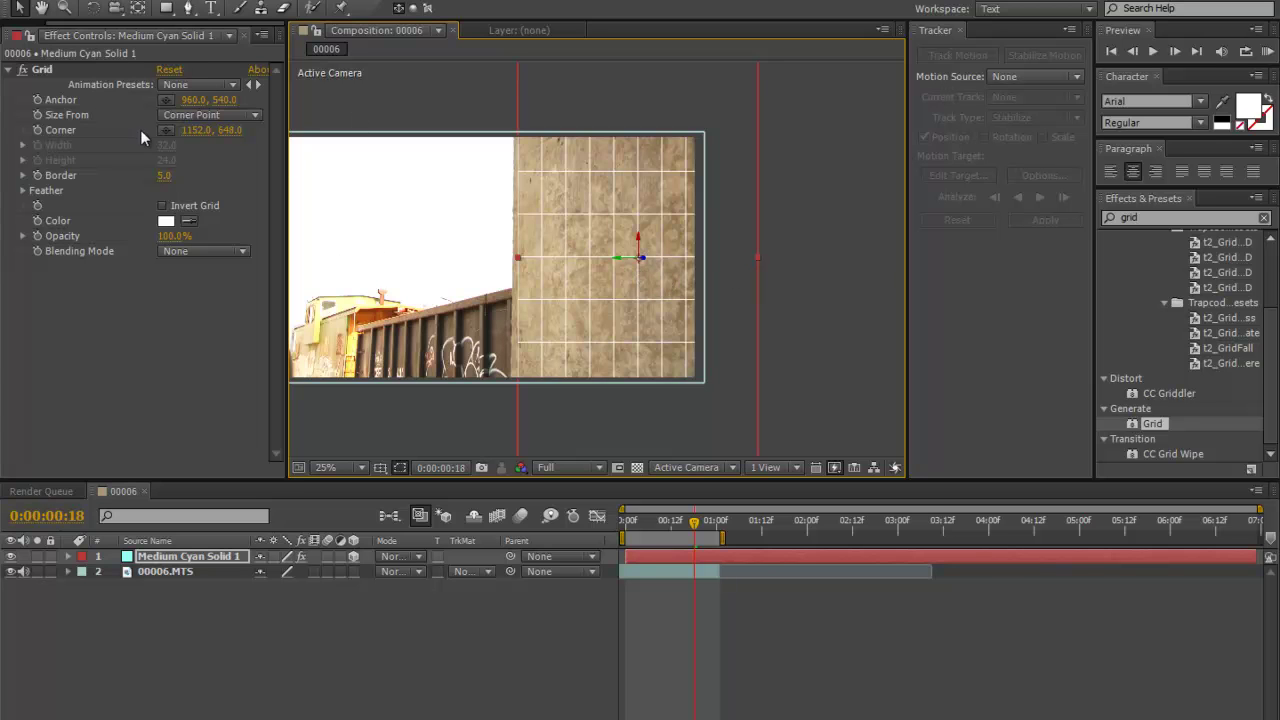
# Step: Scale the cyan grid solid down to about the wall's width and rotate it around its vertical axis to match the wall's perspective
pyautogui.moveTo(643, 262); pyautogui.dragTo(445, 364)
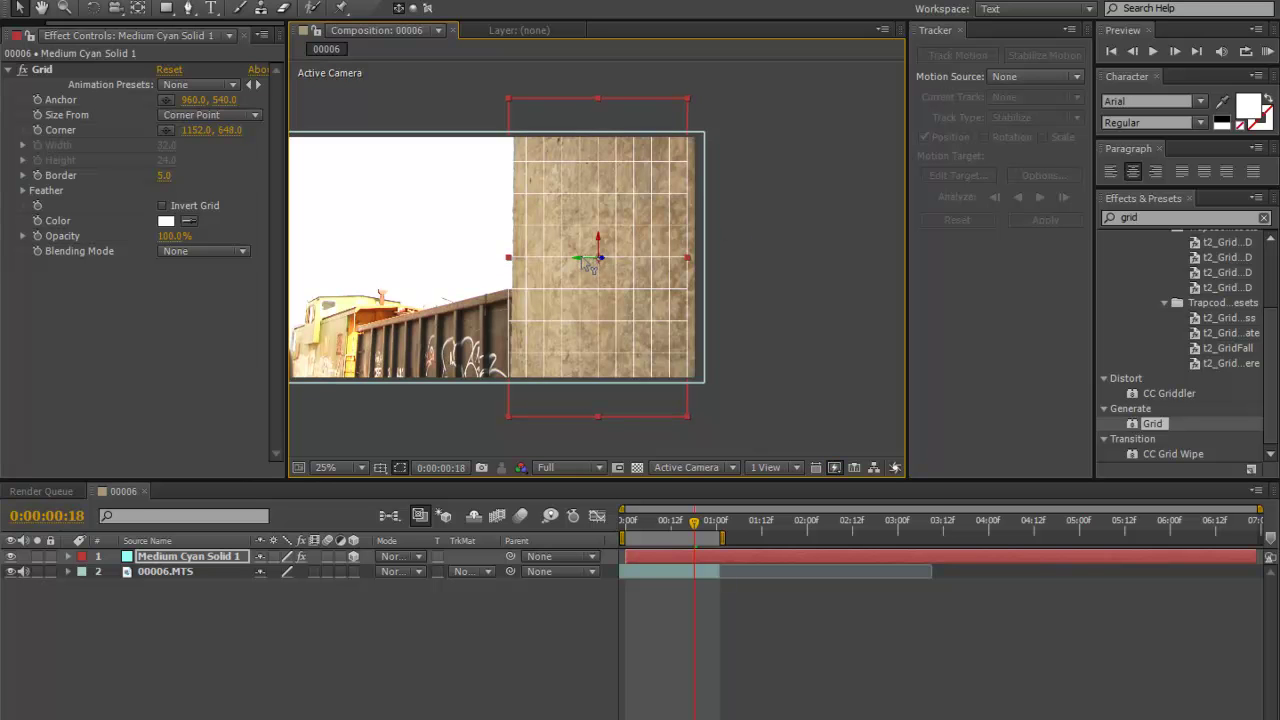
pyautogui.press('w')
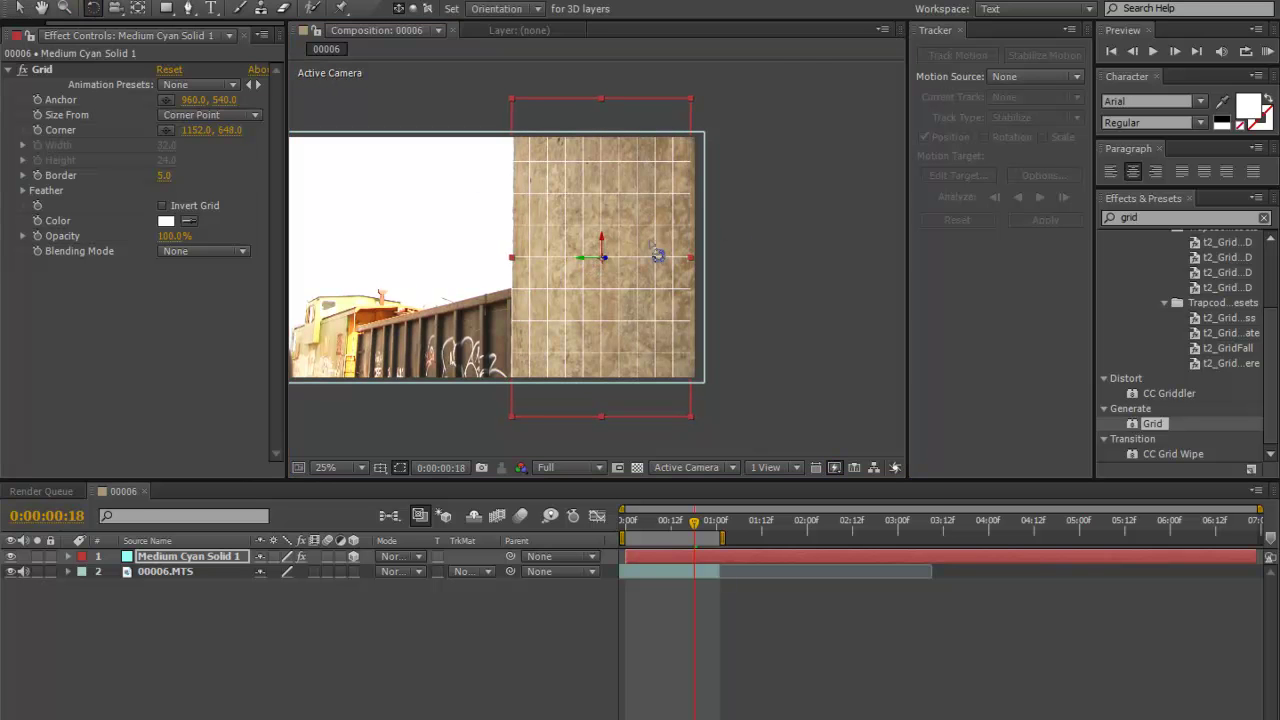
pyautogui.press('.')
pyautogui.moveTo(655, 241); pyautogui.dragTo(643, 242)
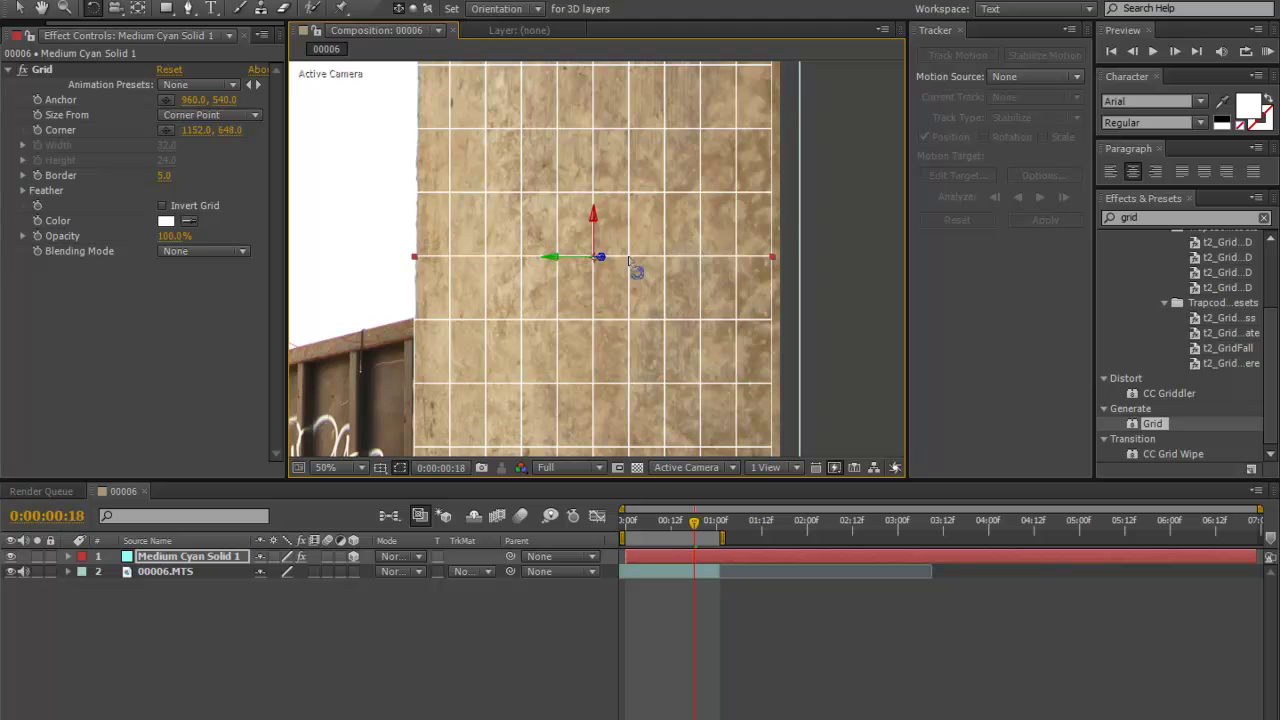
pyautogui.moveTo(593, 234); pyautogui.dragTo(578, 238)
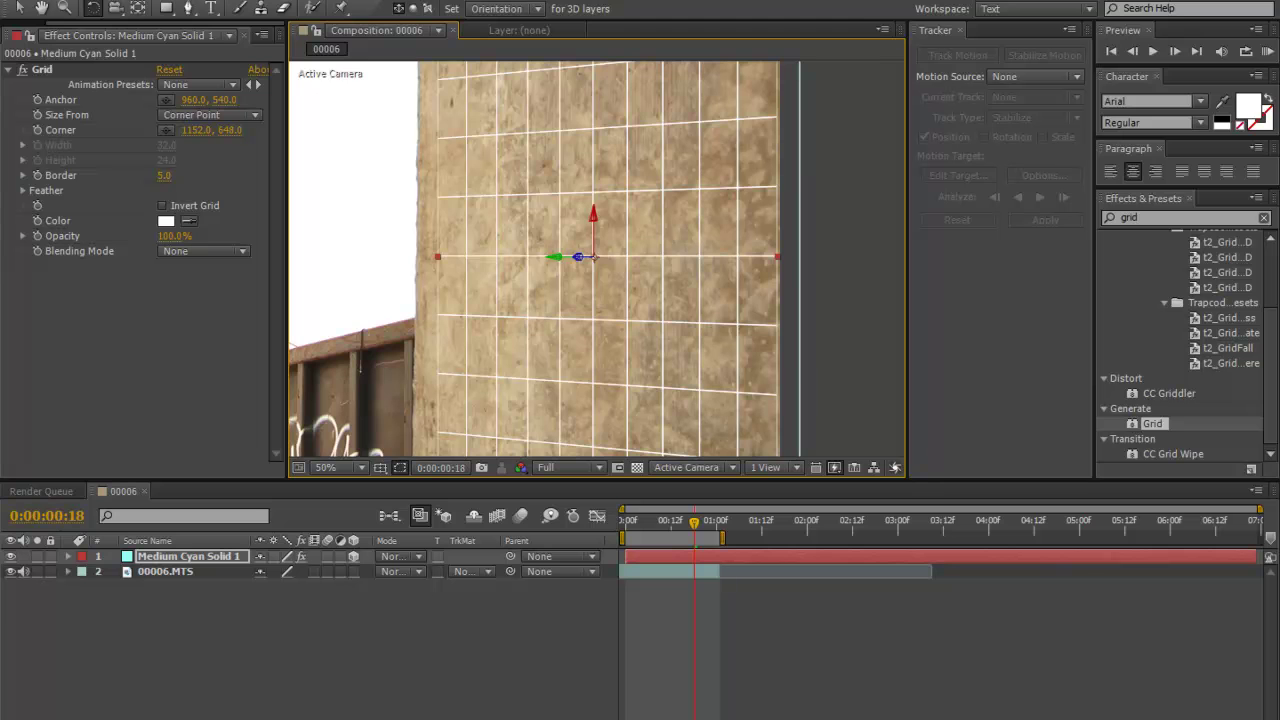
# Step: Reposition the cyan grid solid and enlarge it slightly so that it covers the concrete wall from edge to edge
pyautogui.click(19, 7)
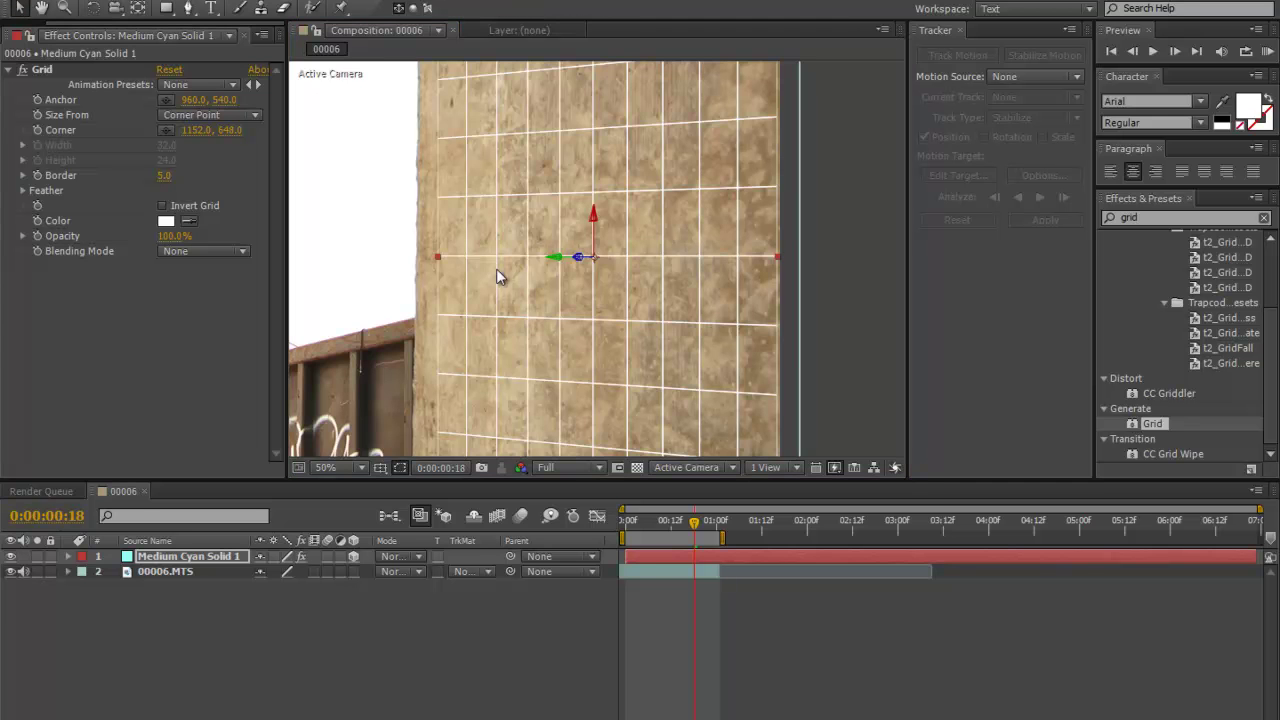
pyautogui.moveTo(555, 258); pyautogui.dragTo(536, 266)
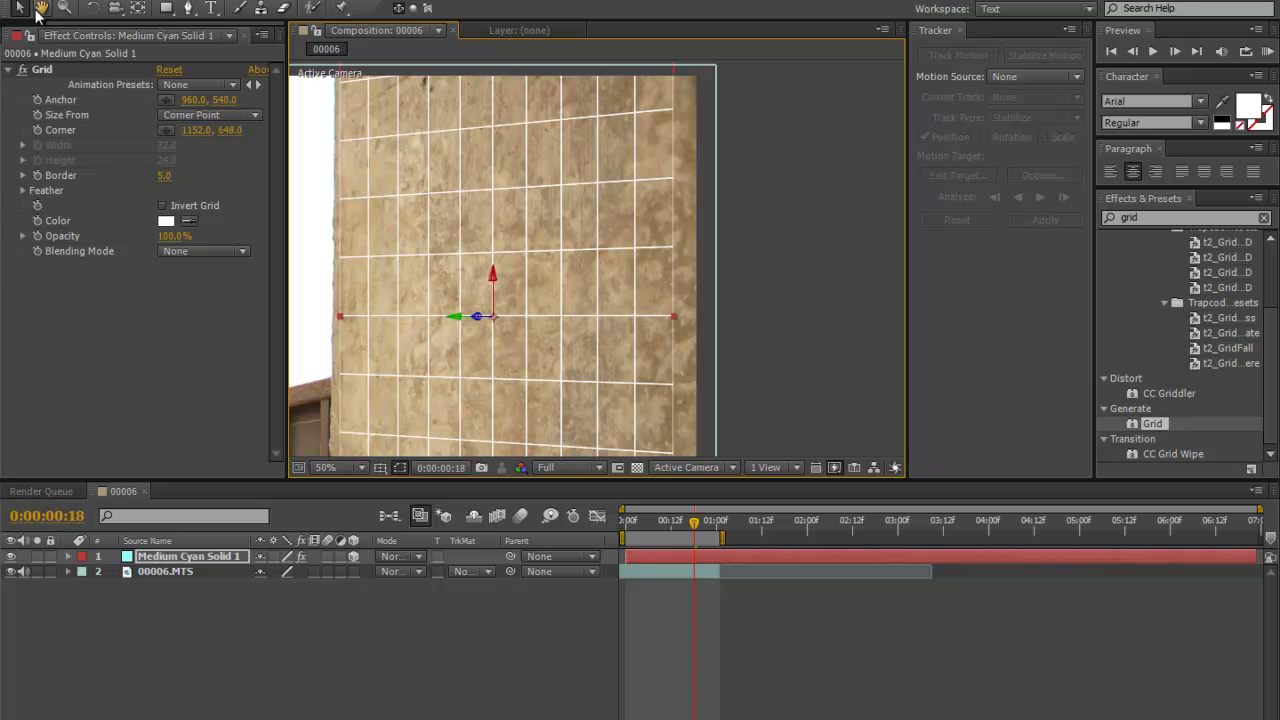
pyautogui.scroll(-2, 668, 236)
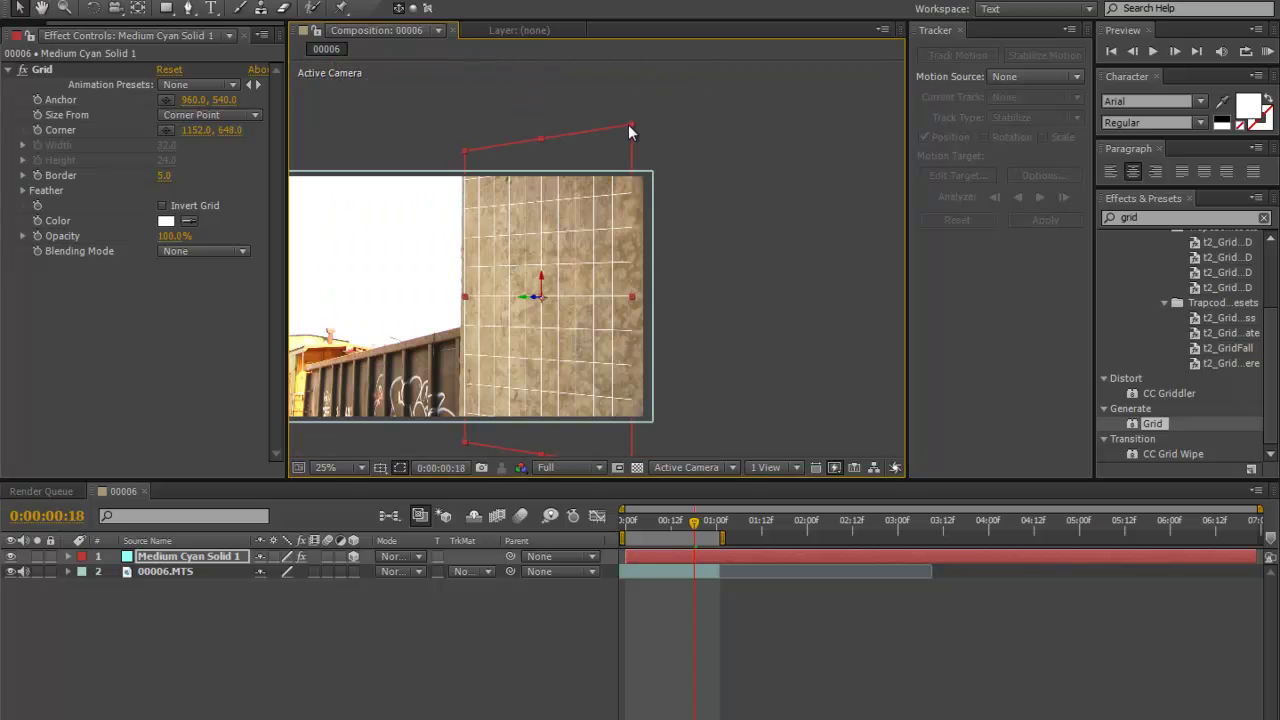
pyautogui.moveTo(632, 120); pyautogui.dragTo(641, 106)
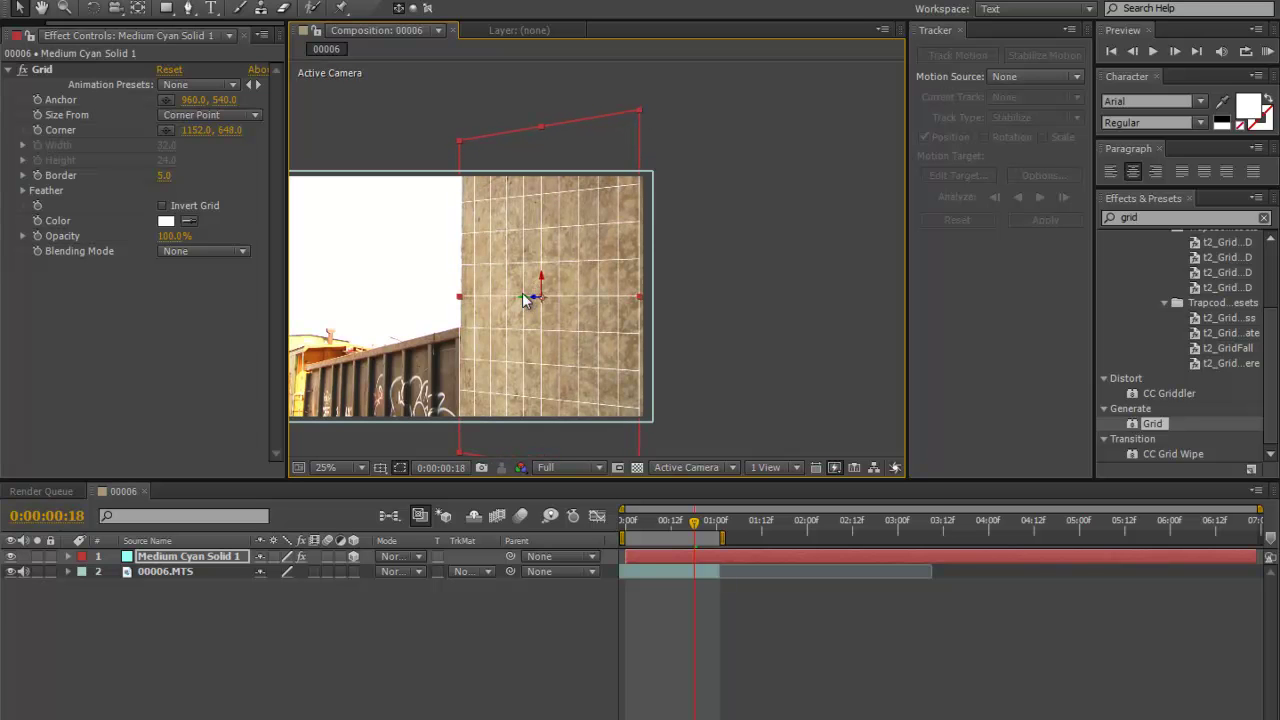
pyautogui.moveTo(530, 302); pyautogui.dragTo(540, 302)
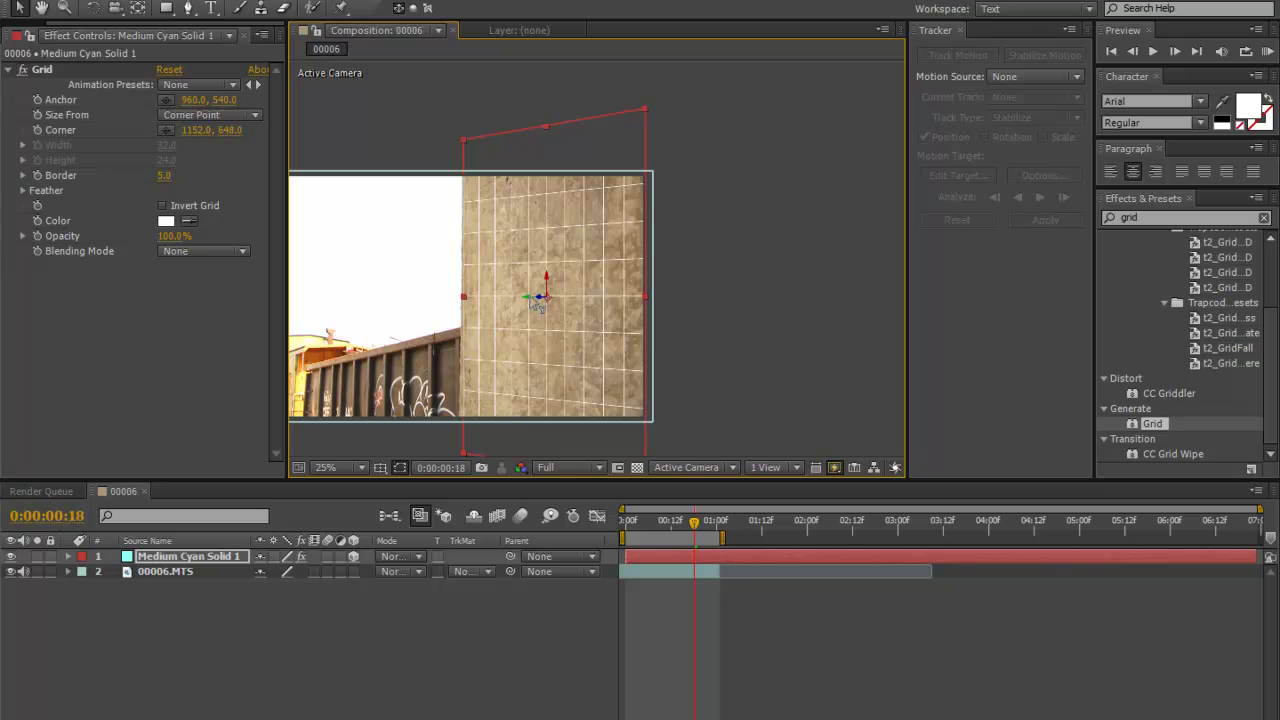
pyautogui.scroll(2, 546, 344)
pyautogui.moveTo(546, 344); pyautogui.dragTo(643, 331)
pyautogui.scroll(-2, 643, 331)
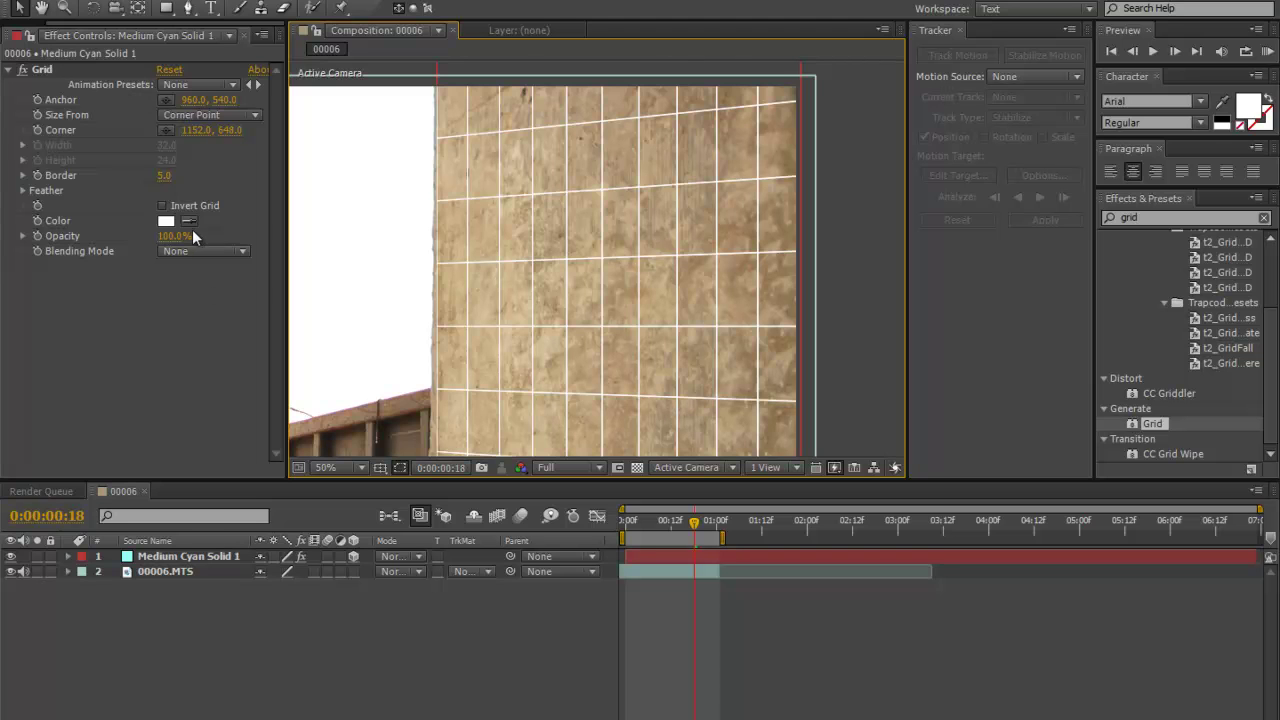
pyautogui.scroll(-2, 427, 260)
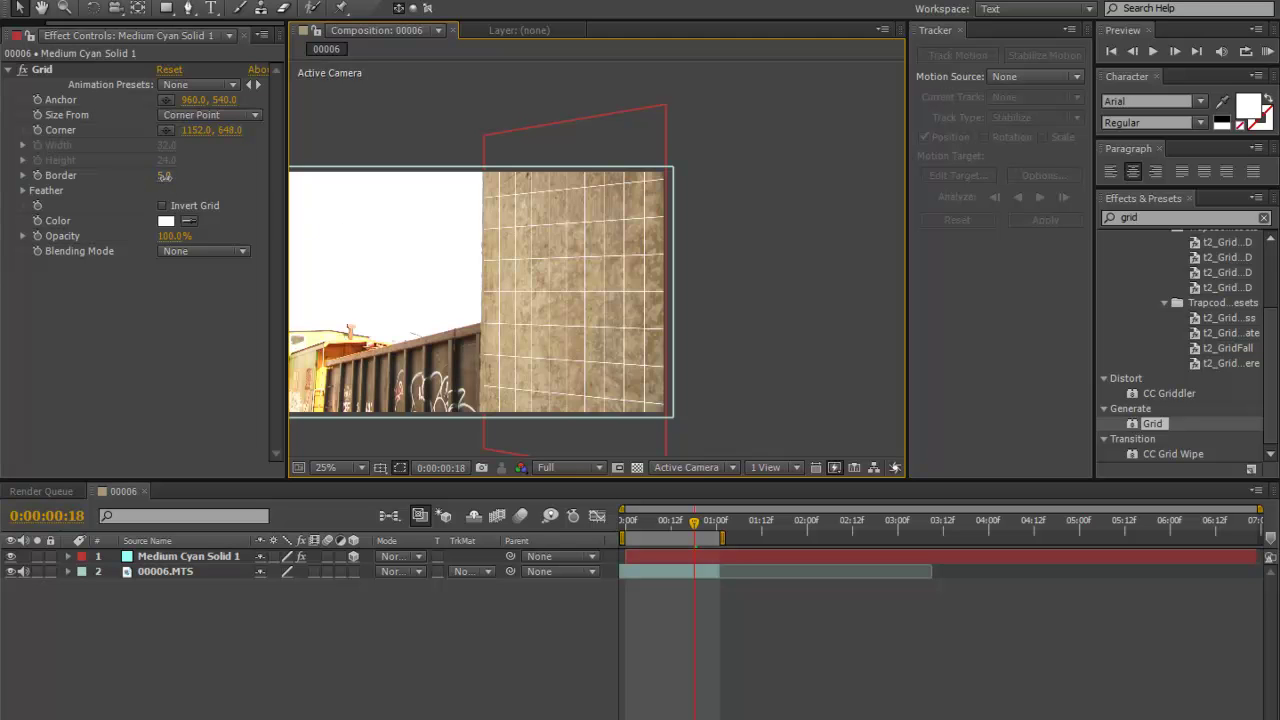
# Step: Set the Grid effect's Border to 10.0 on the cyan solid, keeping Size From at Corner Point
pyautogui.moveTo(166, 175)
pyautogui.mouseDown()
pyautogui.moveTo(181, 177)
pyautogui.moveTo(160, 177)
pyautogui.mouseUp()
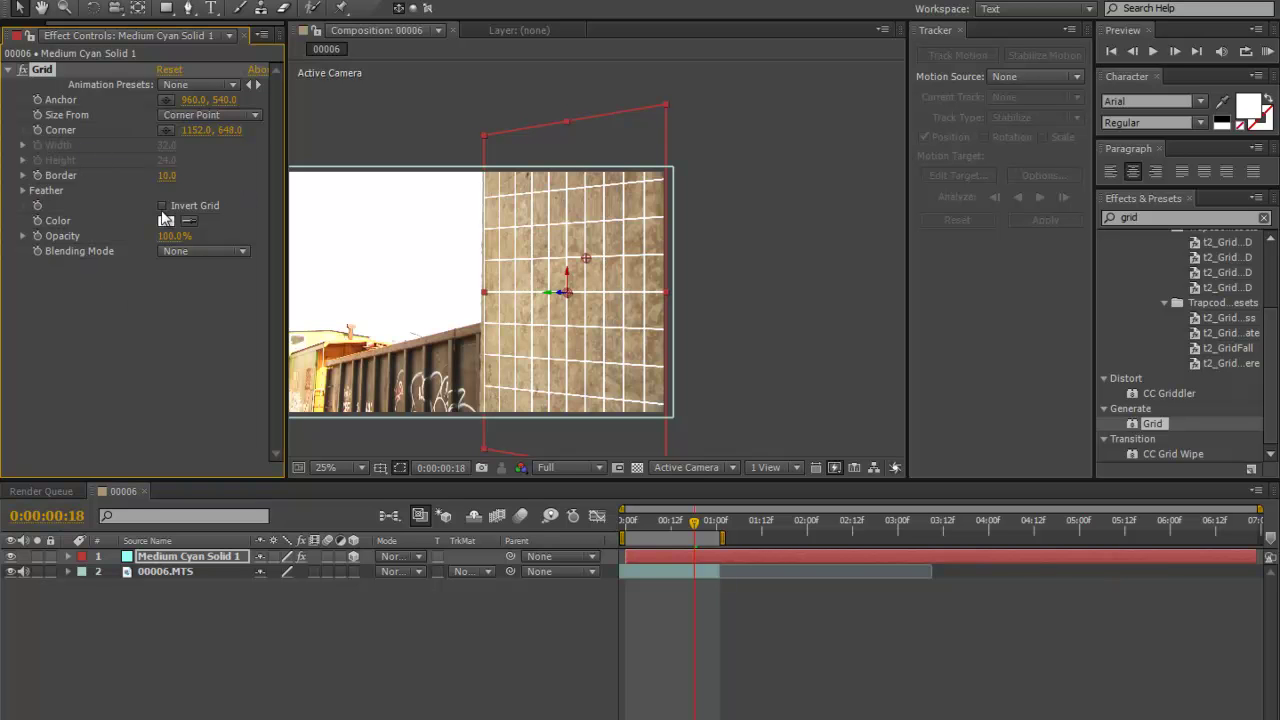
pyautogui.click(236, 117)
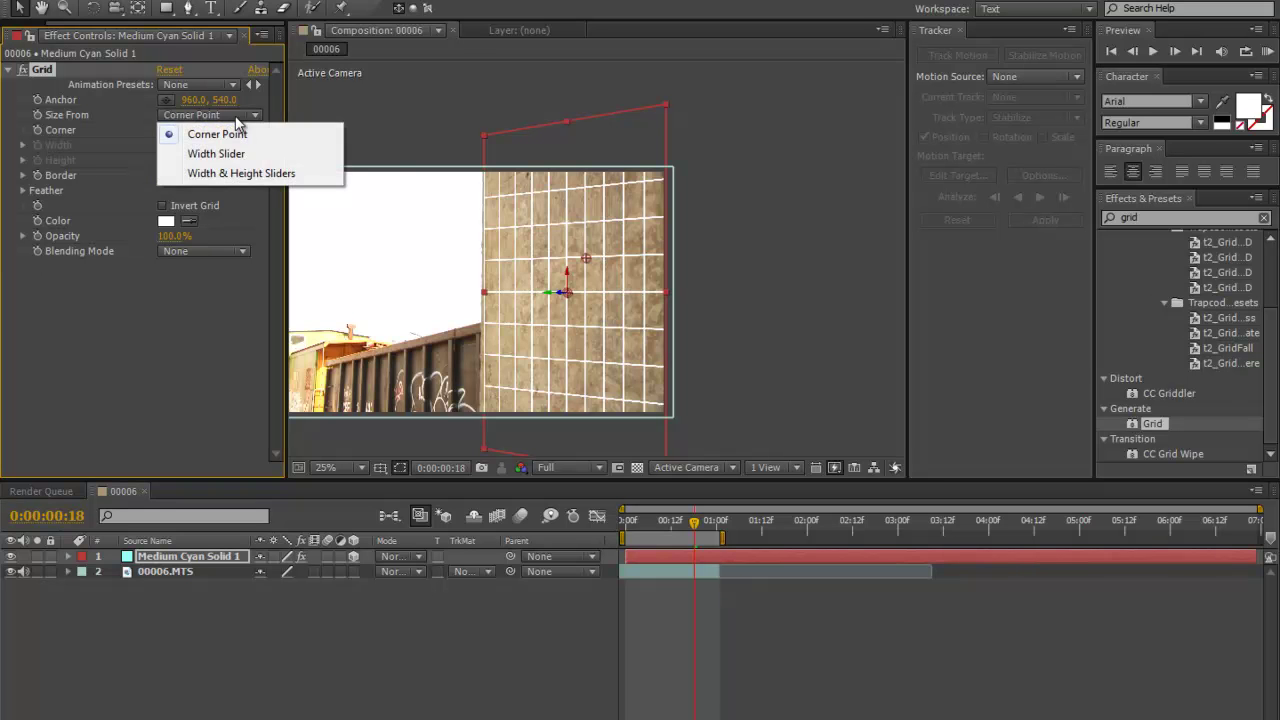
pyautogui.click(180, 336)
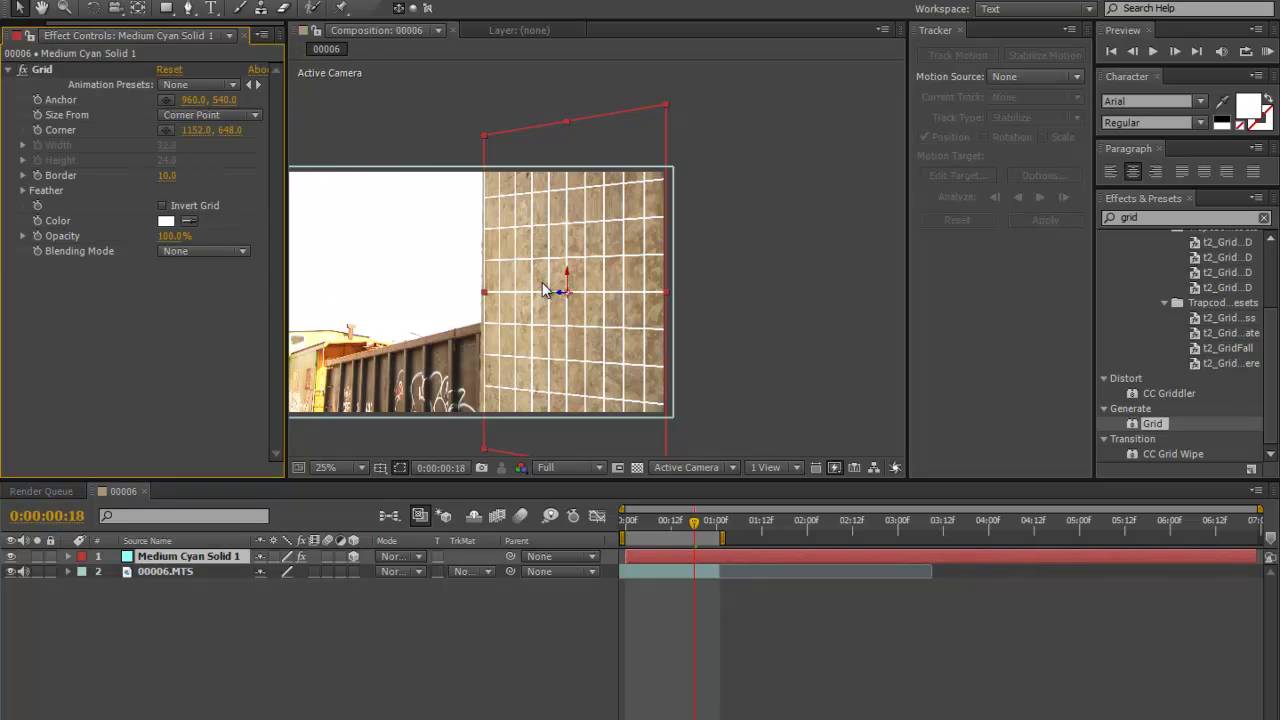
pyautogui.scroll(2, 542, 282)
pyautogui.scroll(-2, 434, 237)
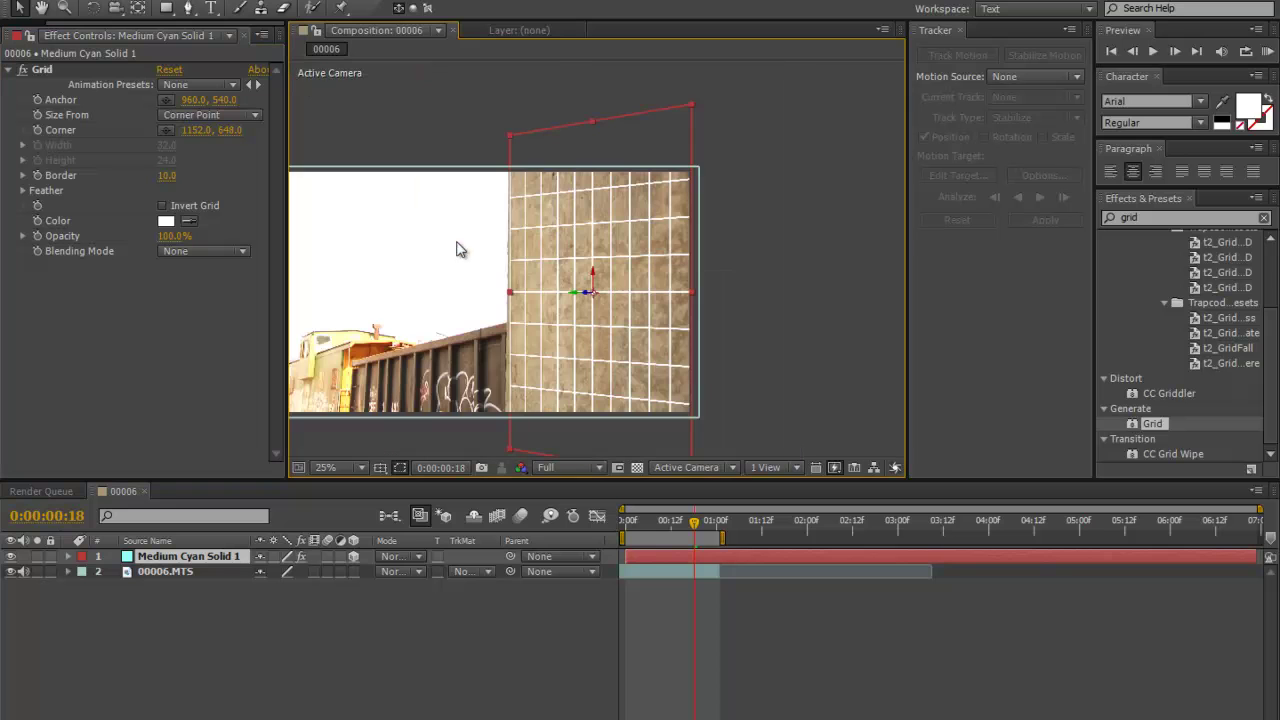
# Step: Search the effects for "blur" and apply Gaussian Blur to the cyan grid solid
pyautogui.click(1146, 218)
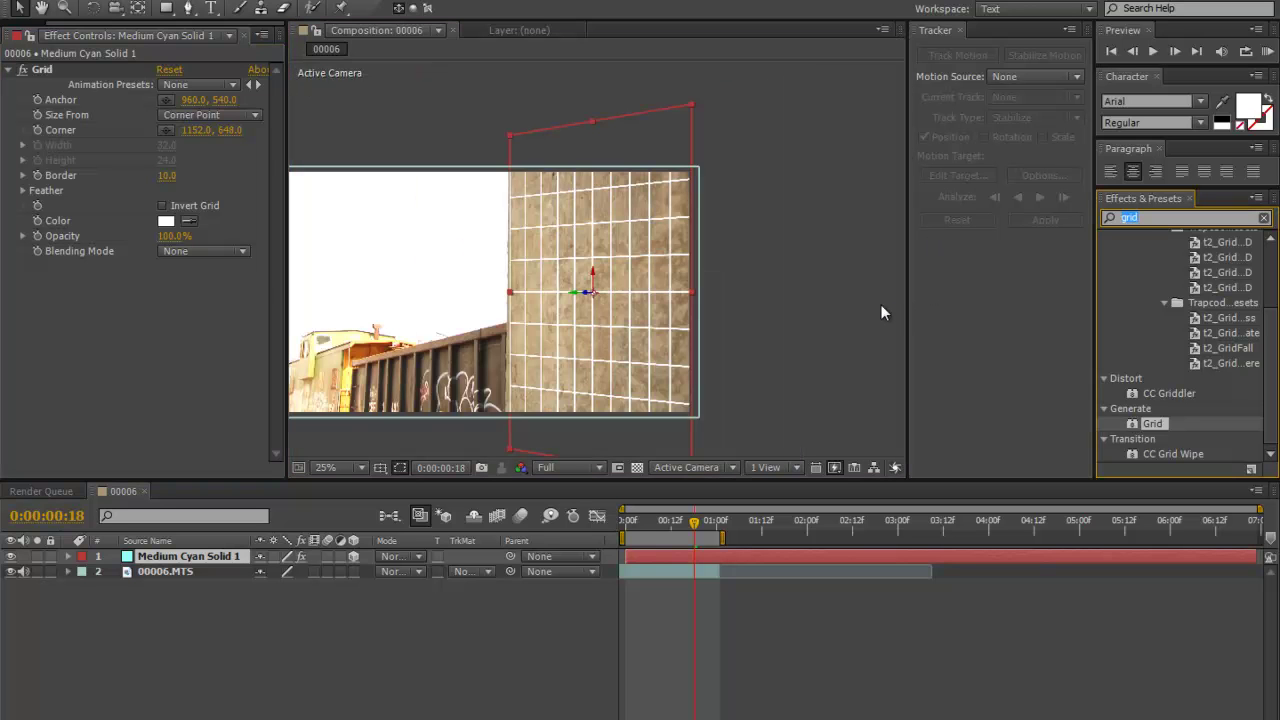
pyautogui.write('blur')
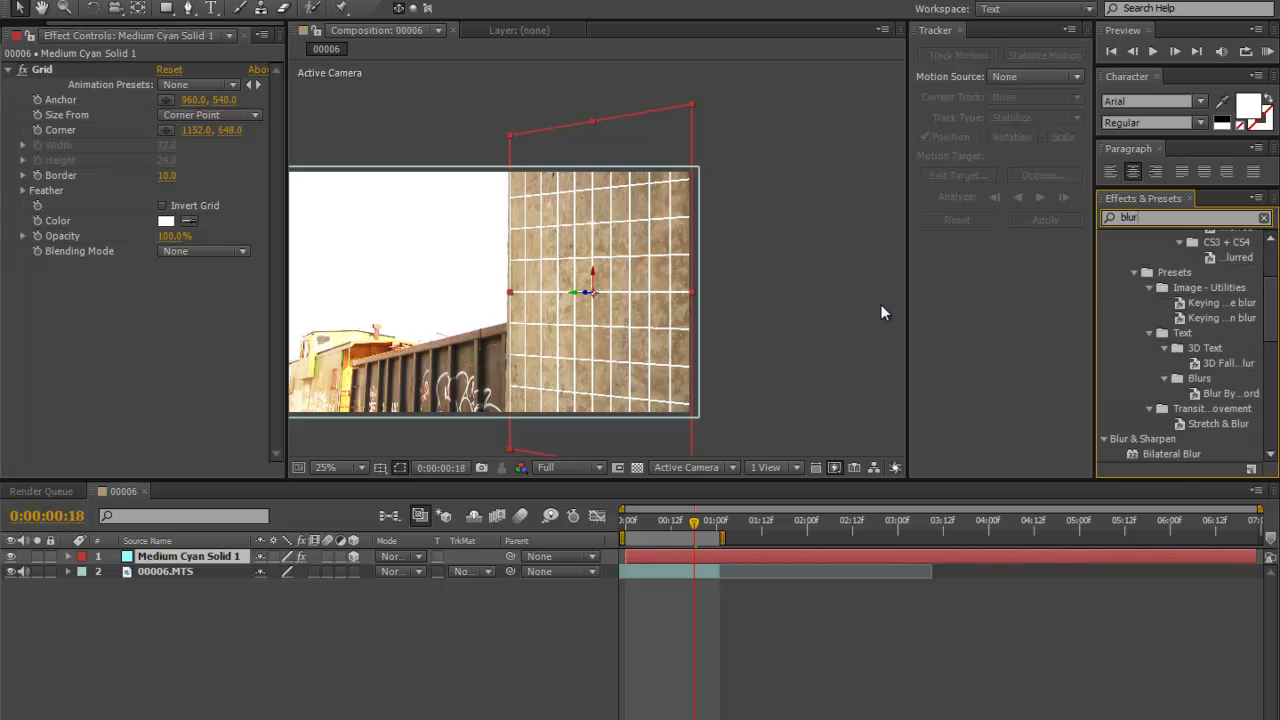
pyautogui.scroll(-5, 1168, 368)
pyautogui.scroll(-1, 1171, 371)
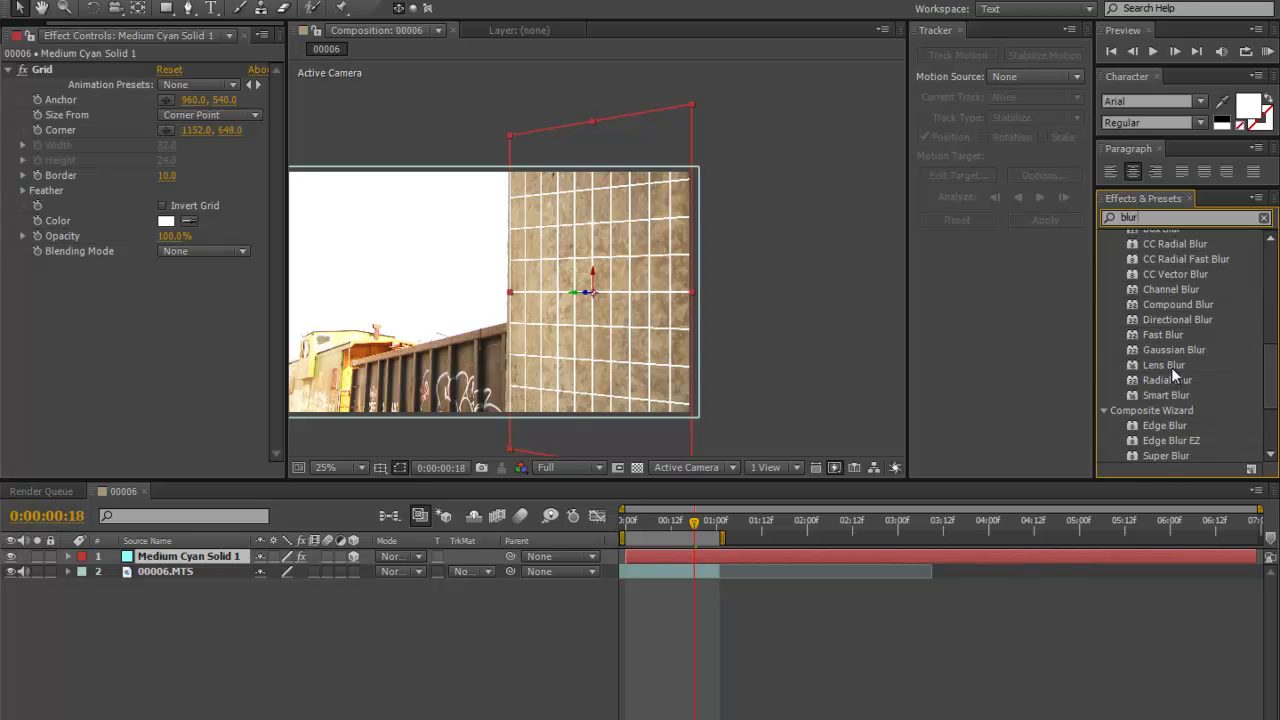
pyautogui.scroll(1, 1171, 367)
pyautogui.moveTo(1170, 390); pyautogui.dragTo(757, 549)
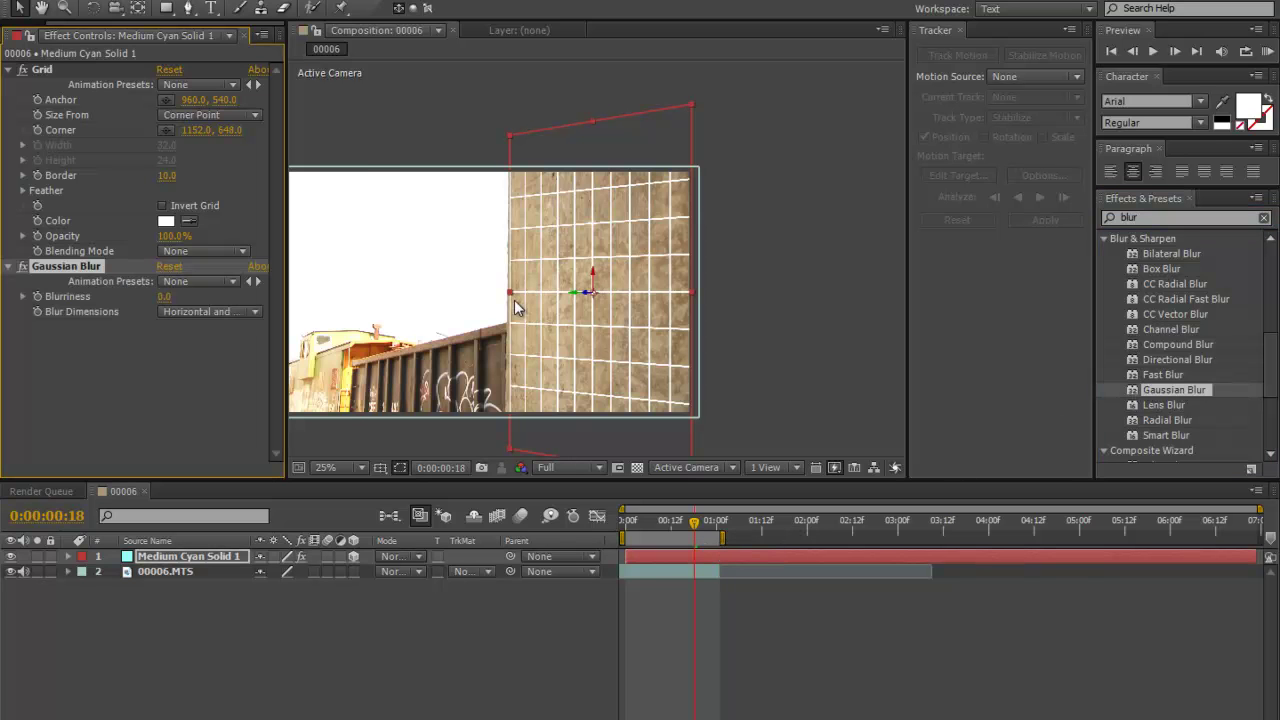
# Step: Set the Gaussian Blur's Blurriness to 17.0 and the grid layer's blending mode to Add
pyautogui.press('.')
pyautogui.moveTo(165, 300); pyautogui.dragTo(205, 288)
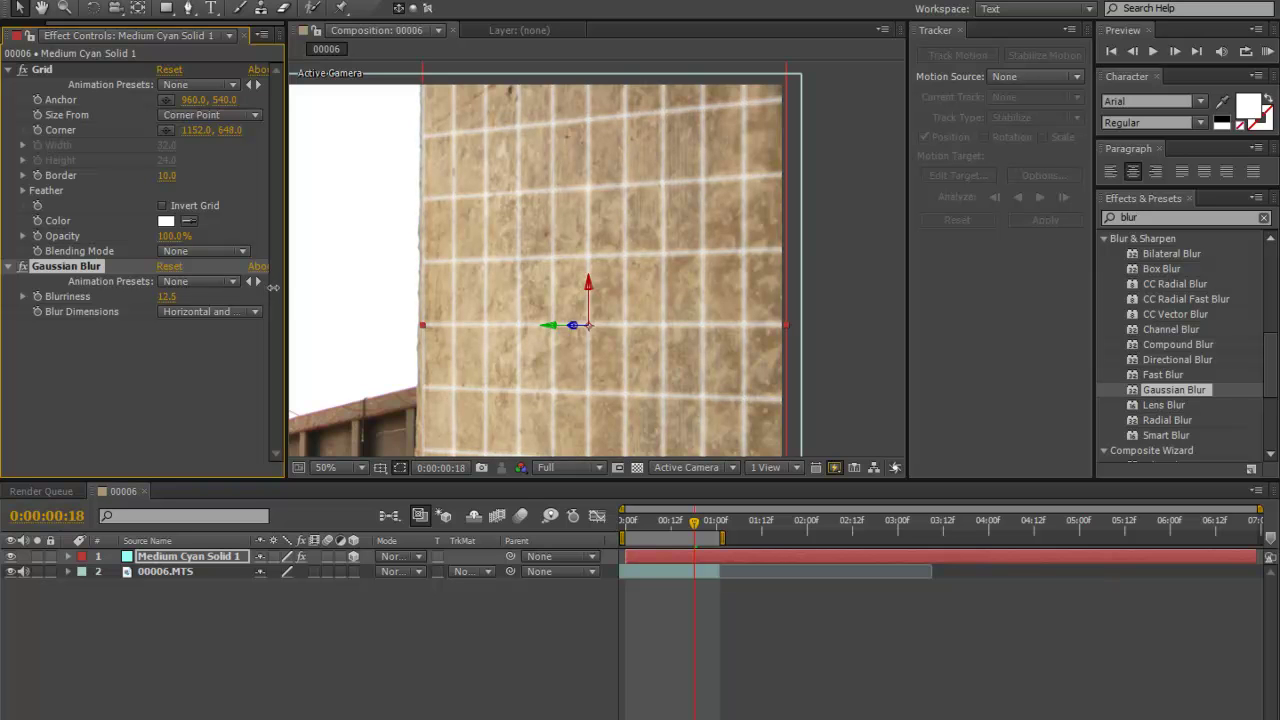
pyautogui.moveTo(284, 286); pyautogui.dragTo(314, 309)
pyautogui.click(413, 557)
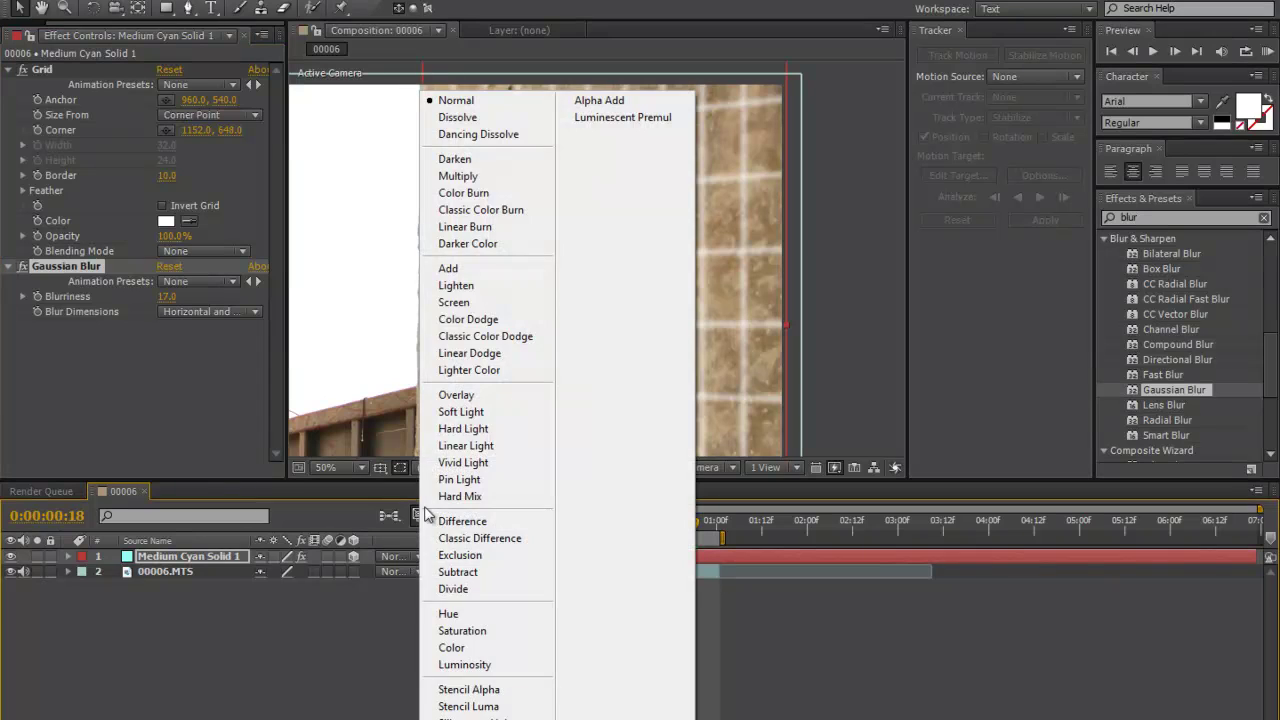
pyautogui.click(477, 272)
pyautogui.scroll(-2, 460, 260)
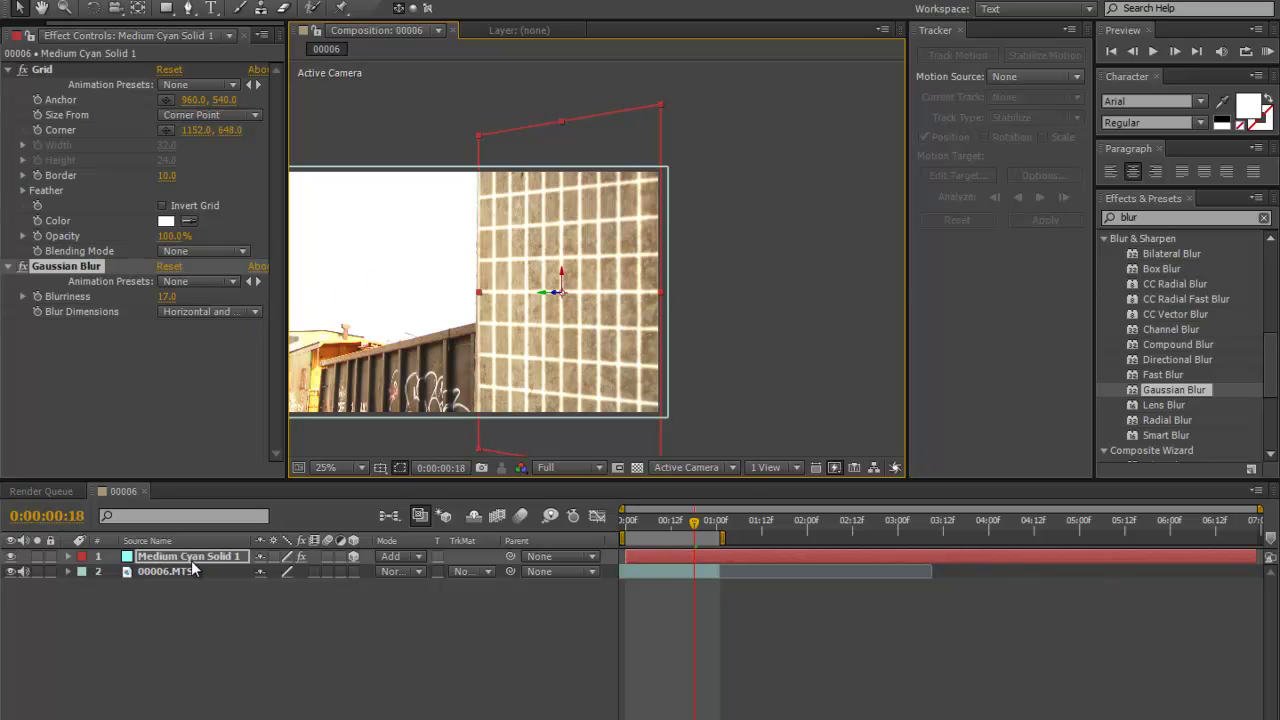
# Step: Reveal the grid solid's Opacity property and rename the layer Grid Blur
pyautogui.press('t')
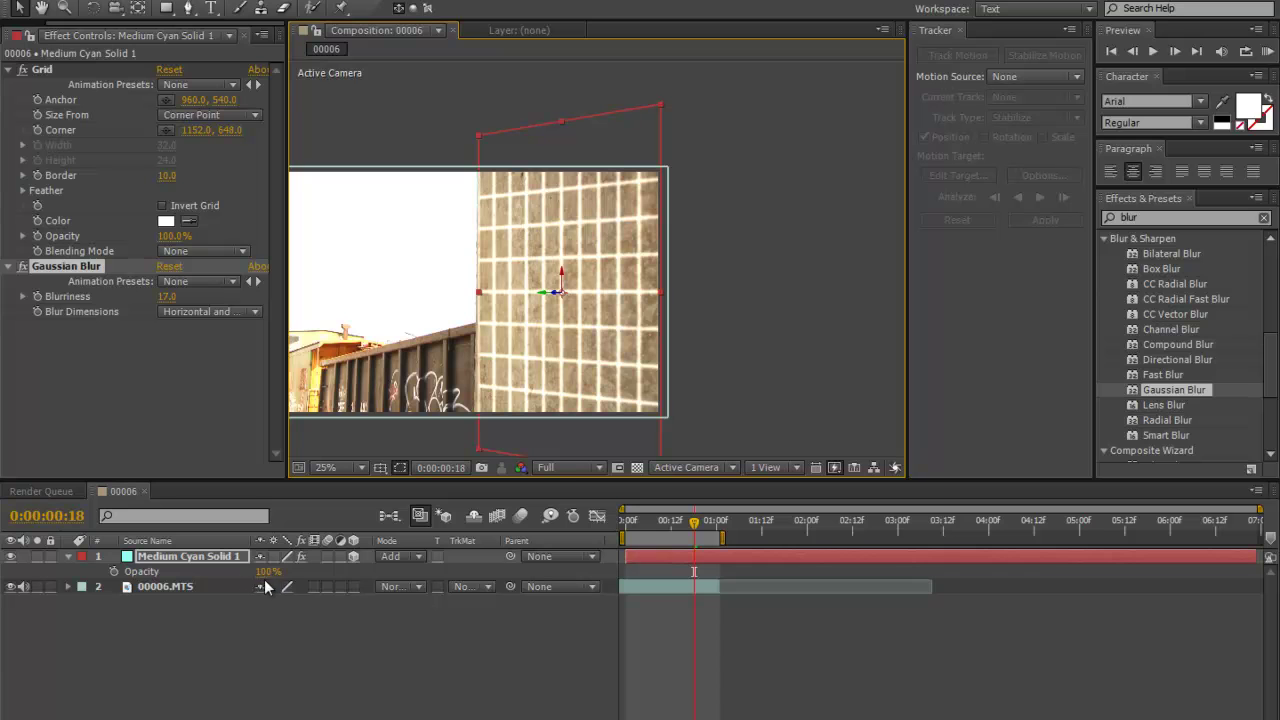
pyautogui.rightClick(184, 558)
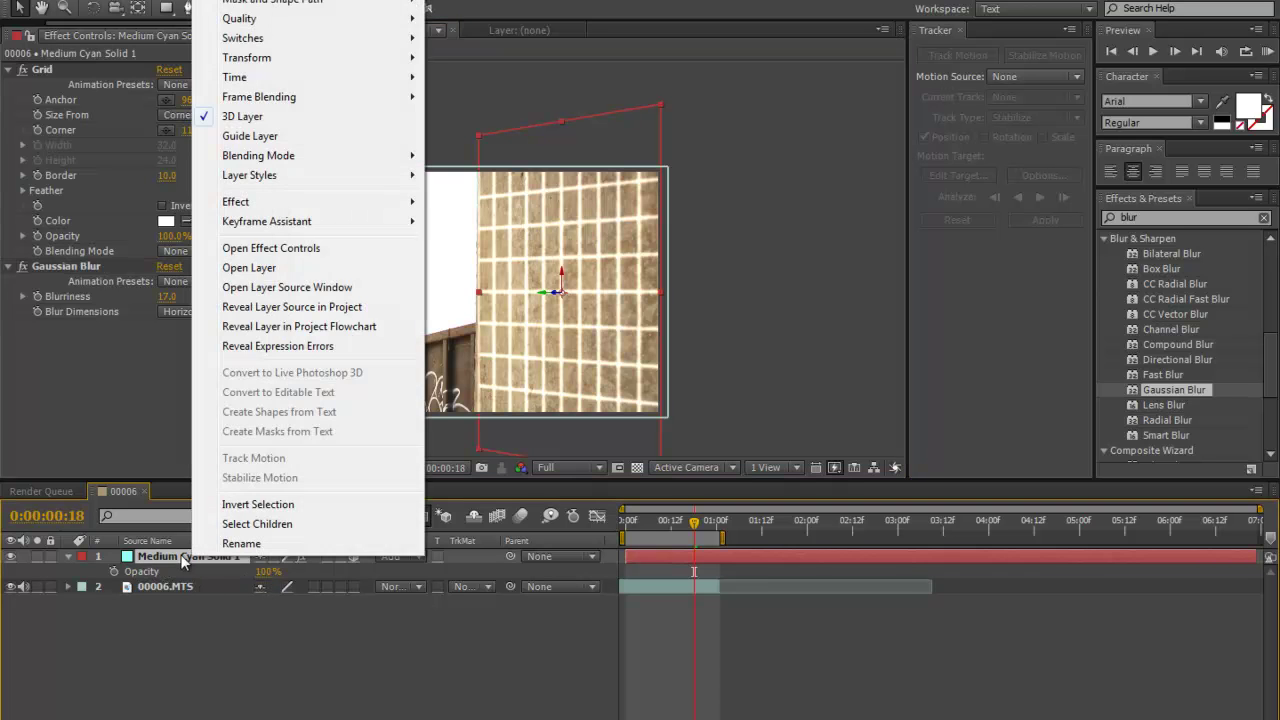
pyautogui.click(241, 543)
pyautogui.write('Gr')
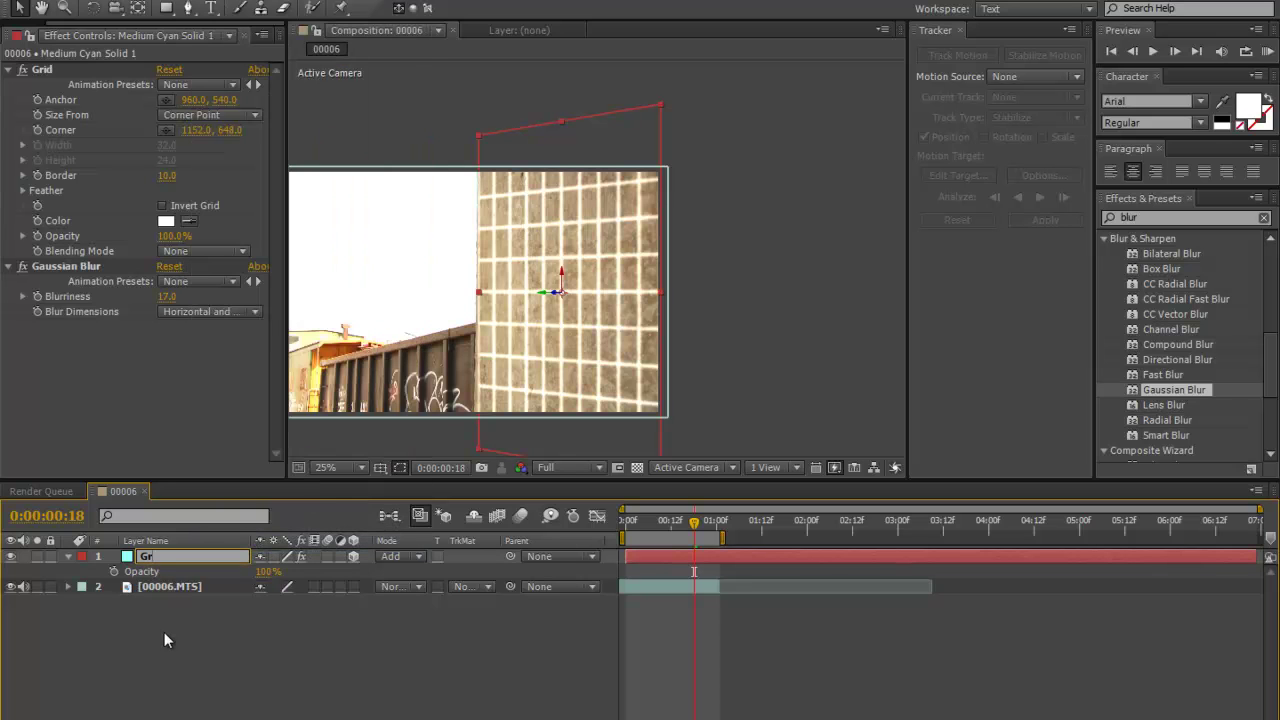
pyautogui.write('id Blur')
pyautogui.press('Return')
# Step: Lower the opacity of the Grid Blur layer to 37%
pyautogui.press('.')
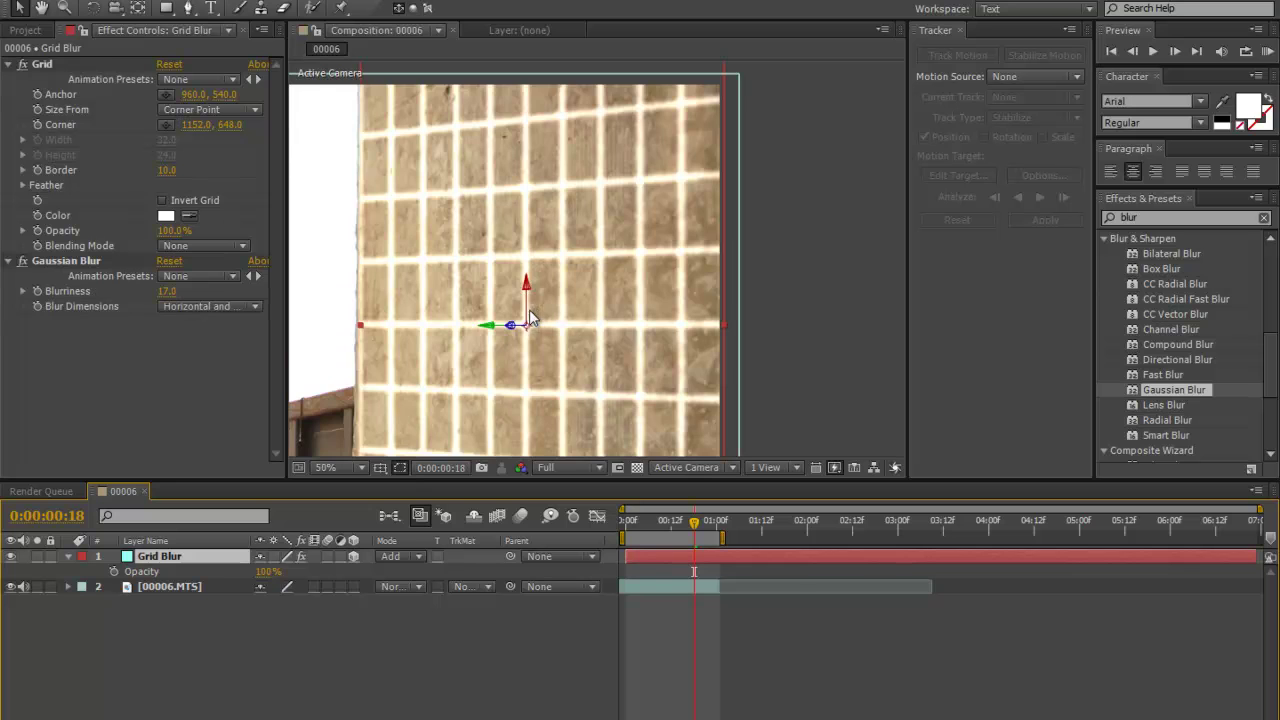
pyautogui.moveTo(262, 576); pyautogui.dragTo(206, 577)
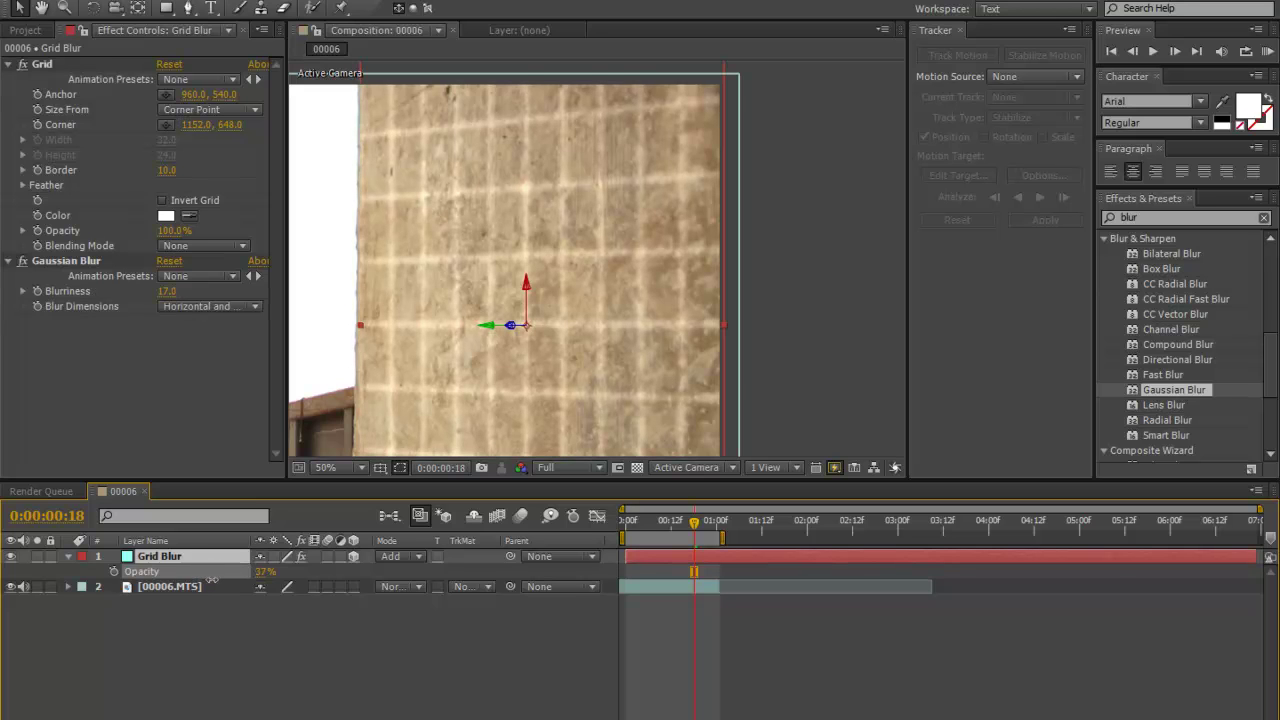
pyautogui.click(220, 684)
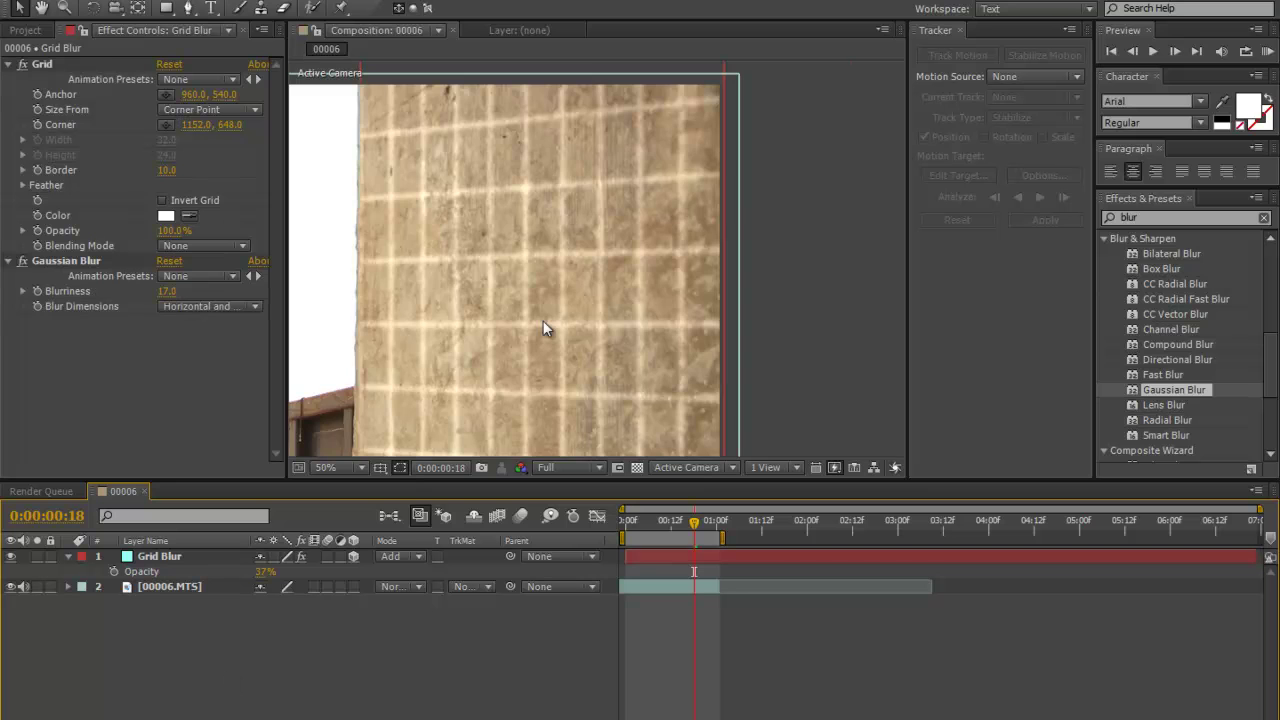
pyautogui.press('.')
pyautogui.scroll(-4, 544, 327)
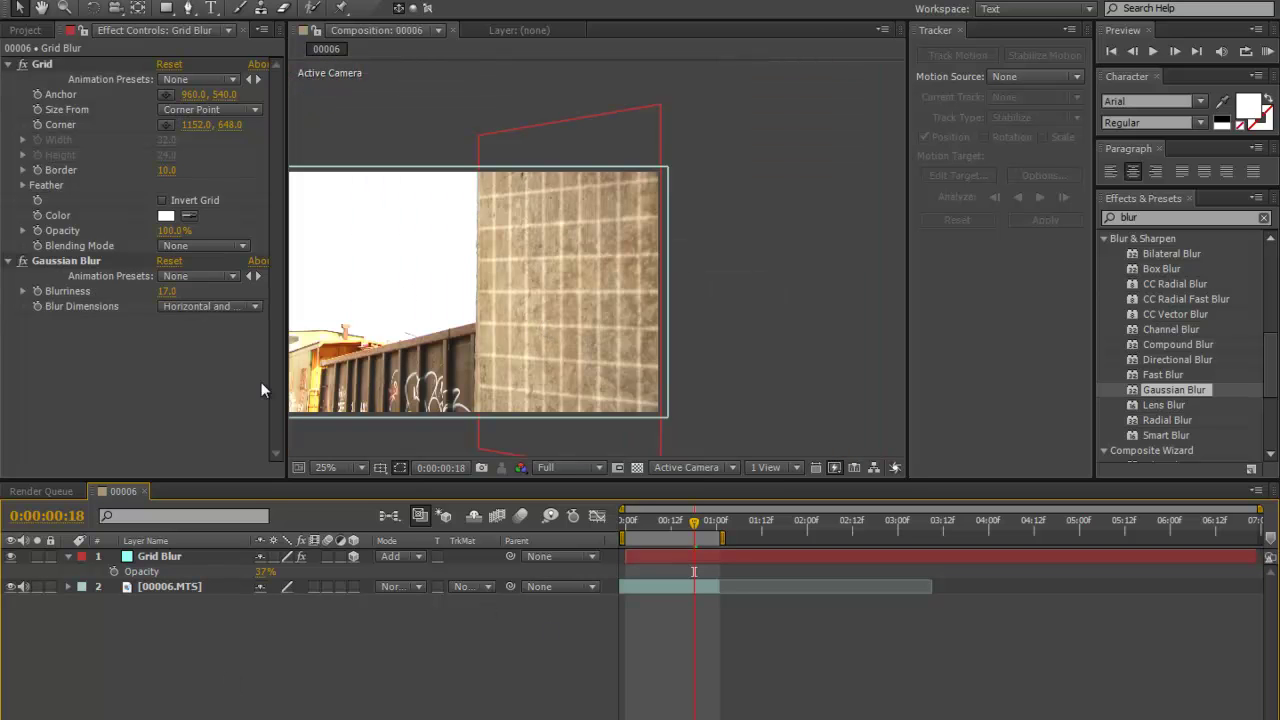
# Step: Duplicate the Grid Blur layer and set the duplicate's Gaussian Blur Blurriness to 8.4
pyautogui.click(147, 559)
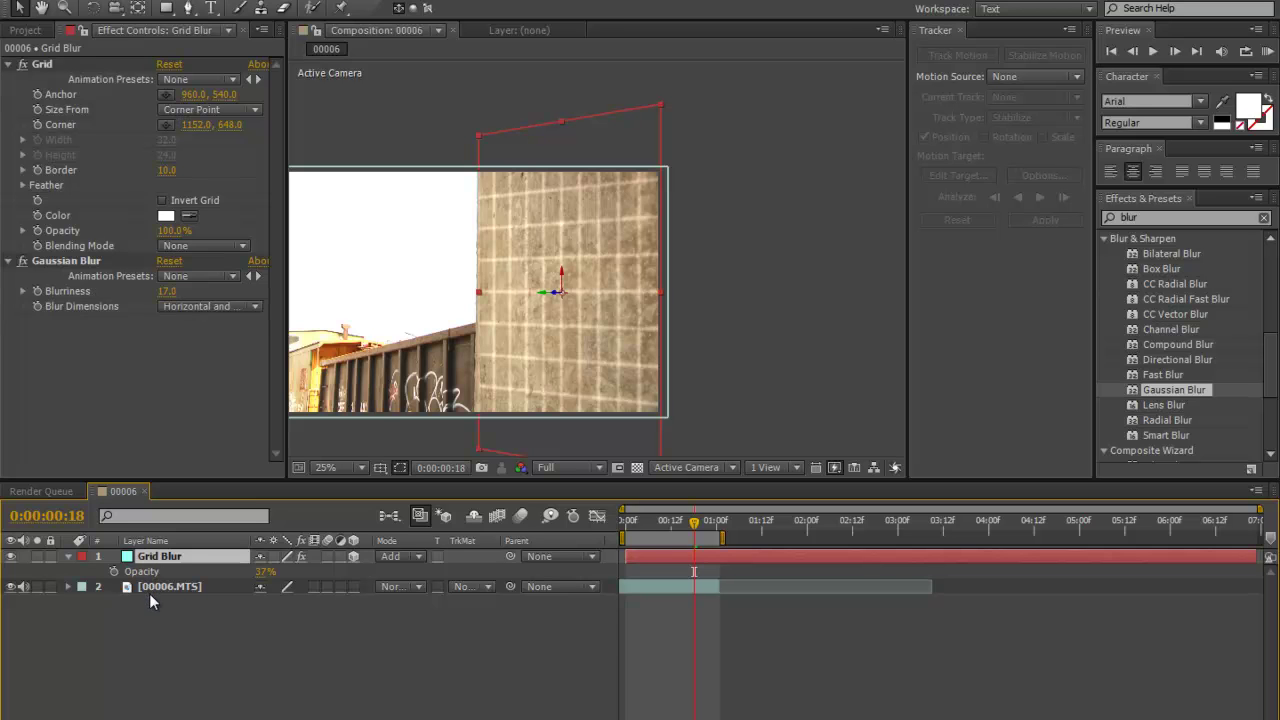
pyautogui.hotkey('ctrl', 'd')
pyautogui.press('.')
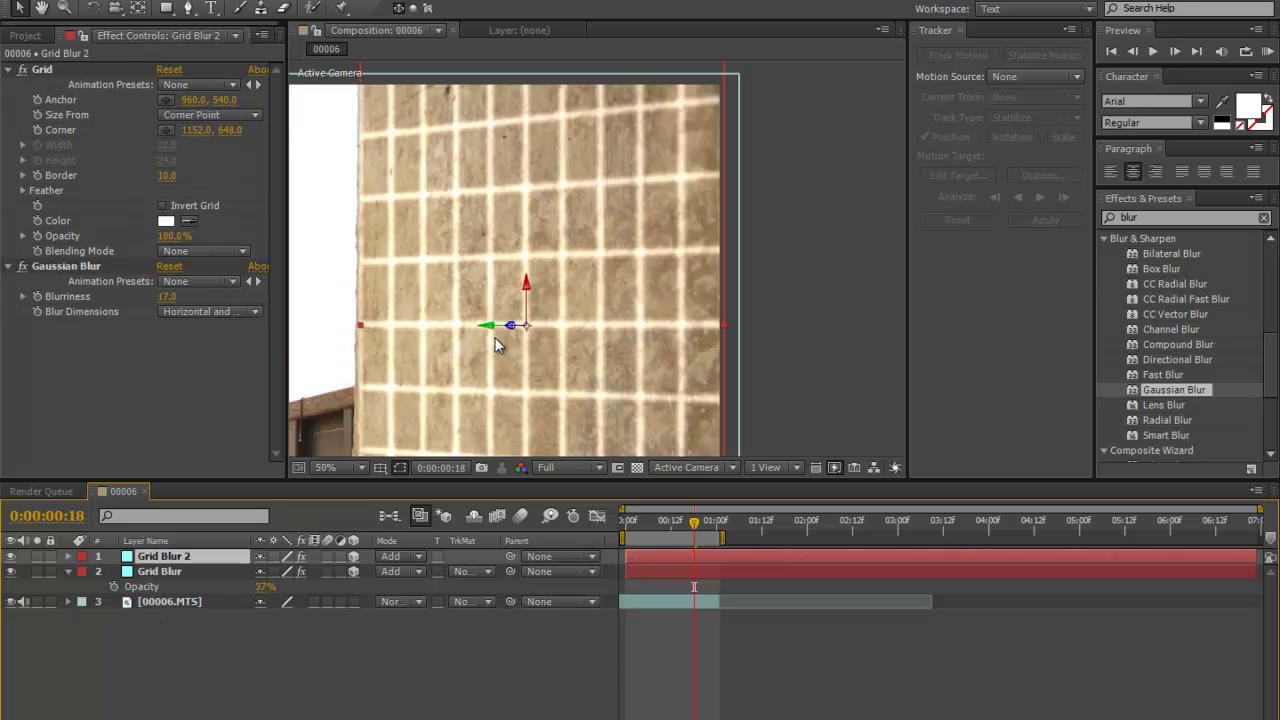
pyautogui.moveTo(165, 297); pyautogui.dragTo(101, 336)
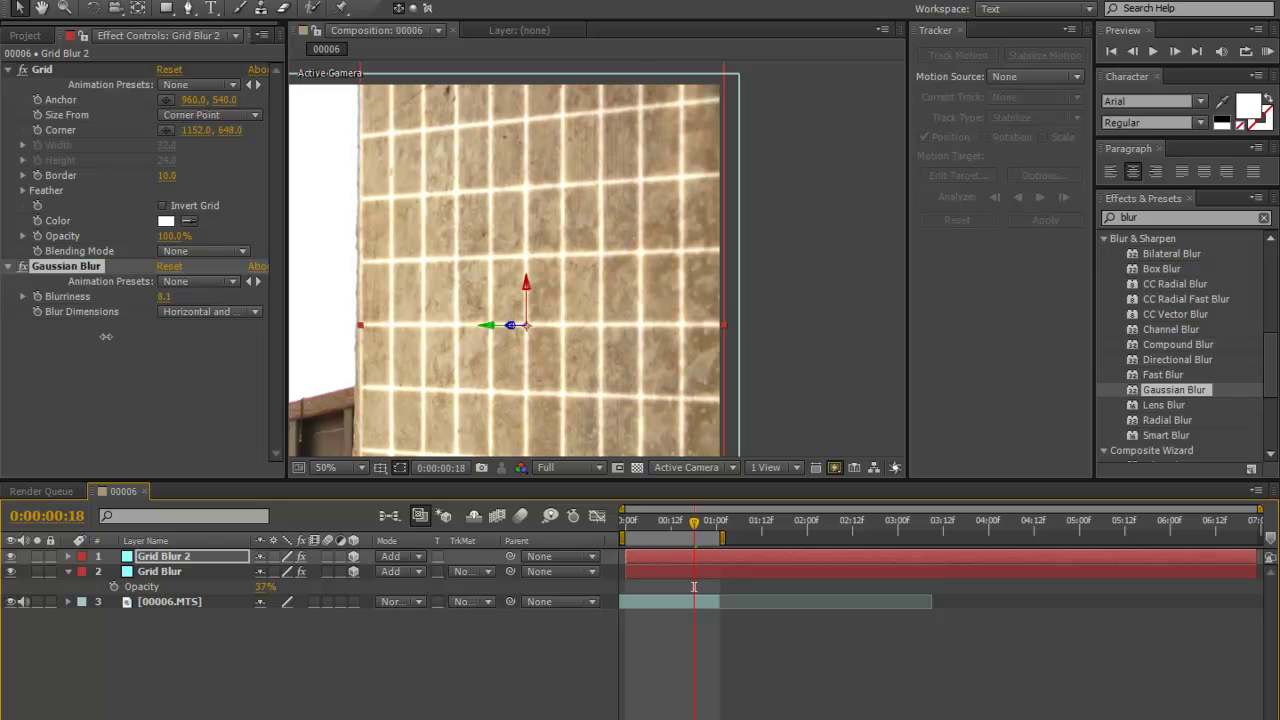
# Step: Set the opacity of the Grid Blur 2 layer to 43%
pyautogui.press('t')
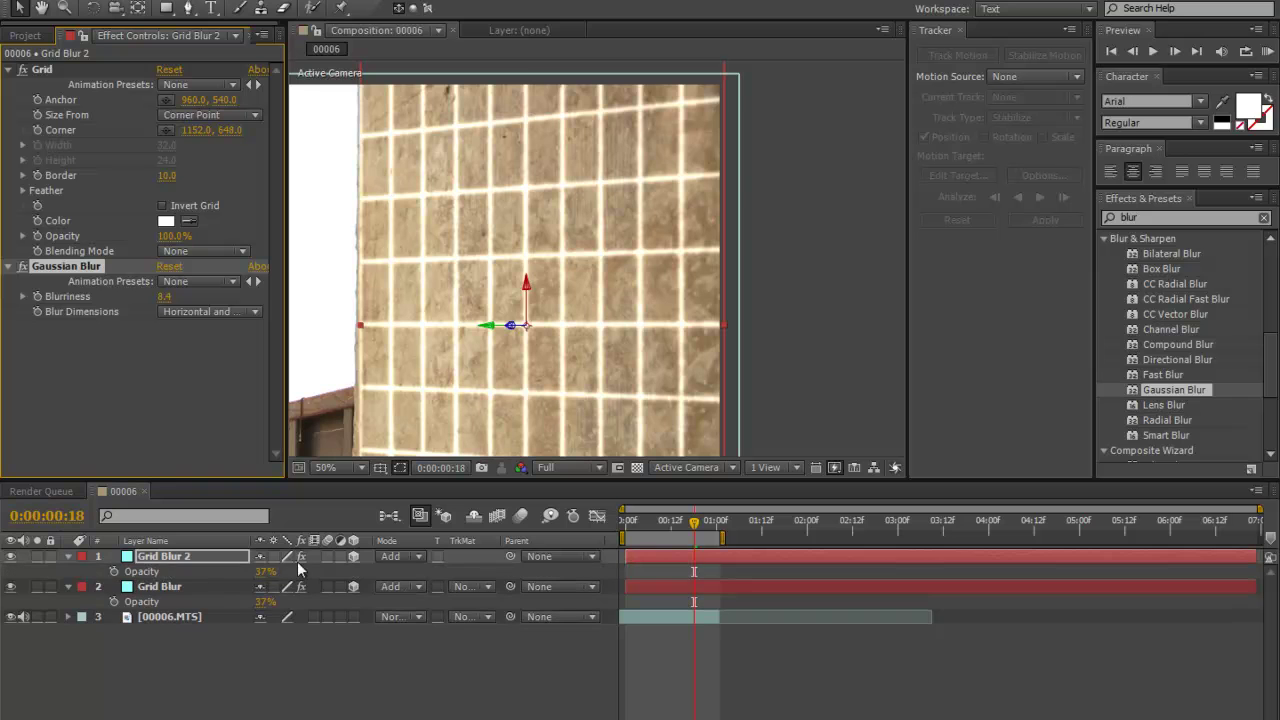
pyautogui.moveTo(258, 572)
pyautogui.mouseDown()
pyautogui.moveTo(300, 566)
pyautogui.moveTo(270, 573)
pyautogui.mouseUp()
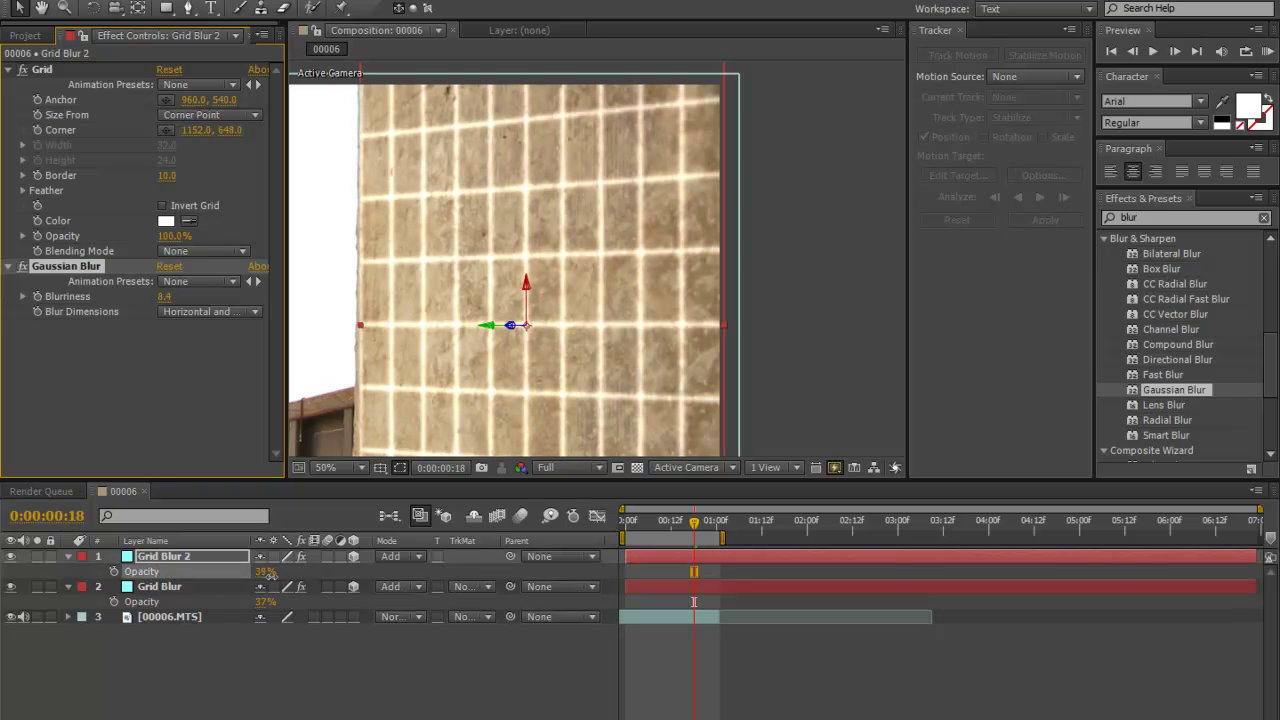
pyautogui.click(151, 558)
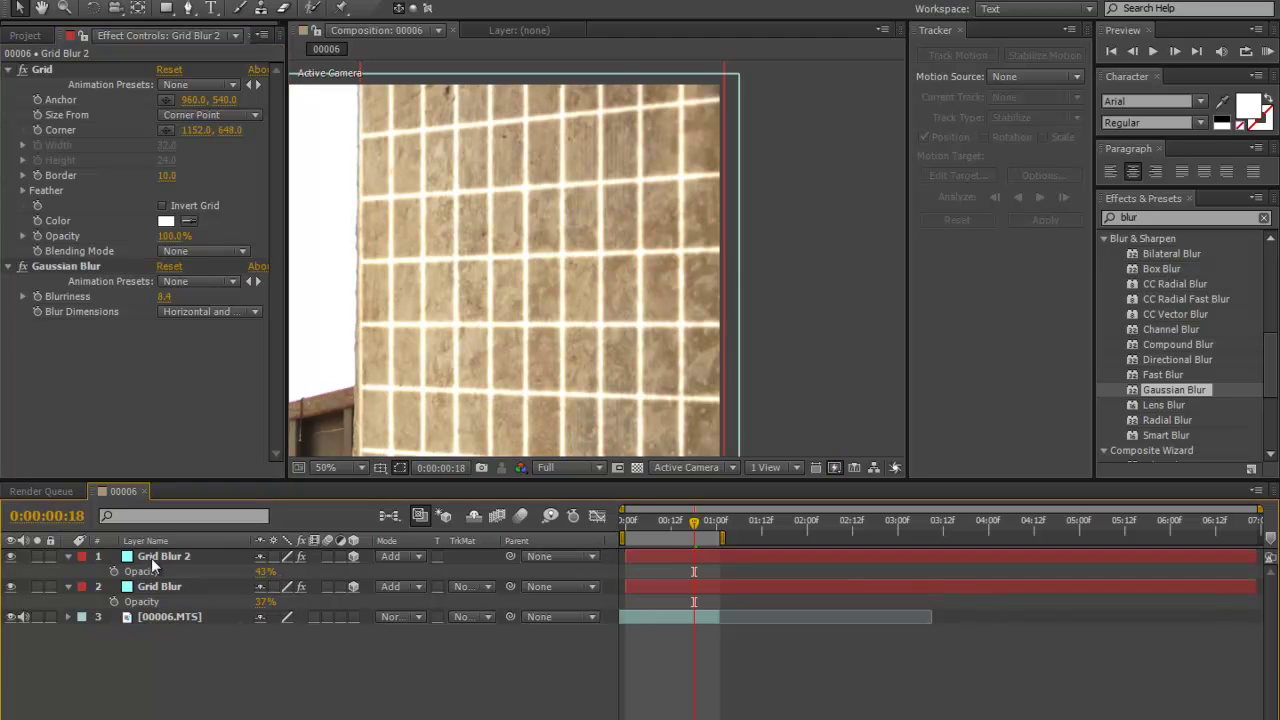
# Step: Duplicate the Grid Blur 2 layer and set the duplicate's Gaussian Blur Blurriness to 0 and its grid Border to 5
pyautogui.hotkey('ctrl', 'd')
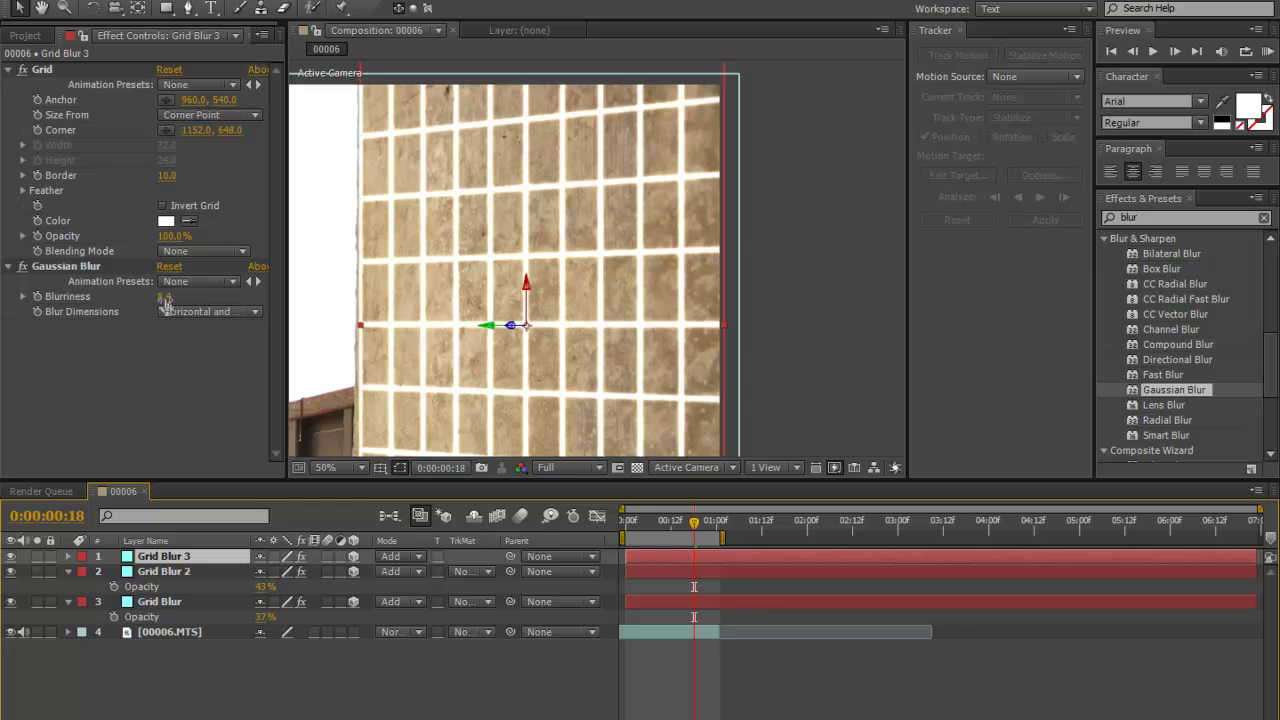
pyautogui.moveTo(164, 297); pyautogui.dragTo(86, 318)
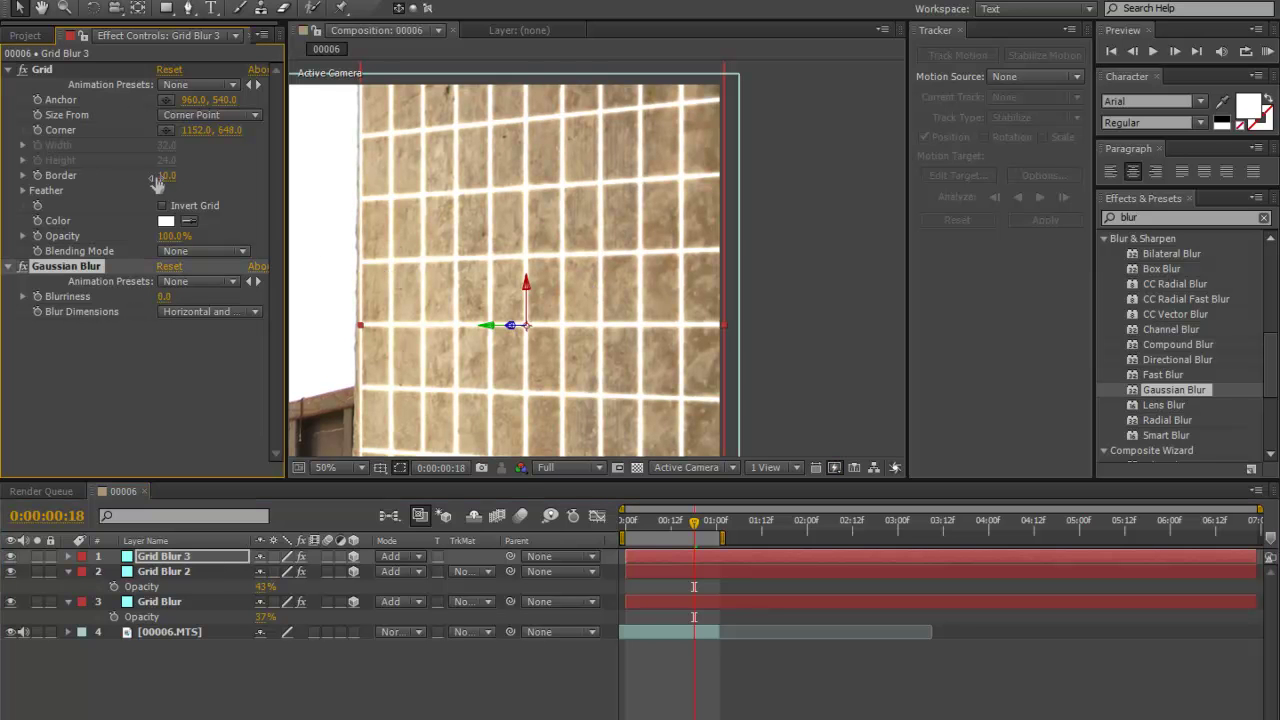
pyautogui.moveTo(160, 176); pyautogui.dragTo(137, 190)
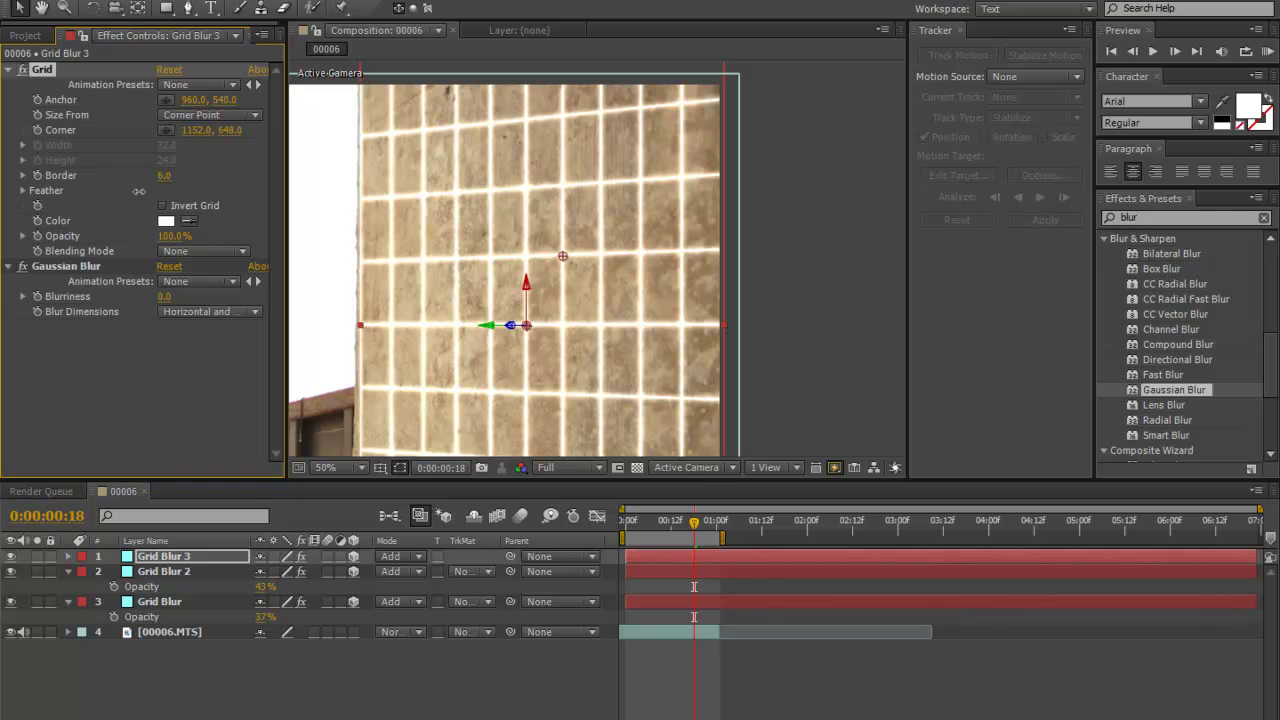
pyautogui.press('.')
pyautogui.press('.')
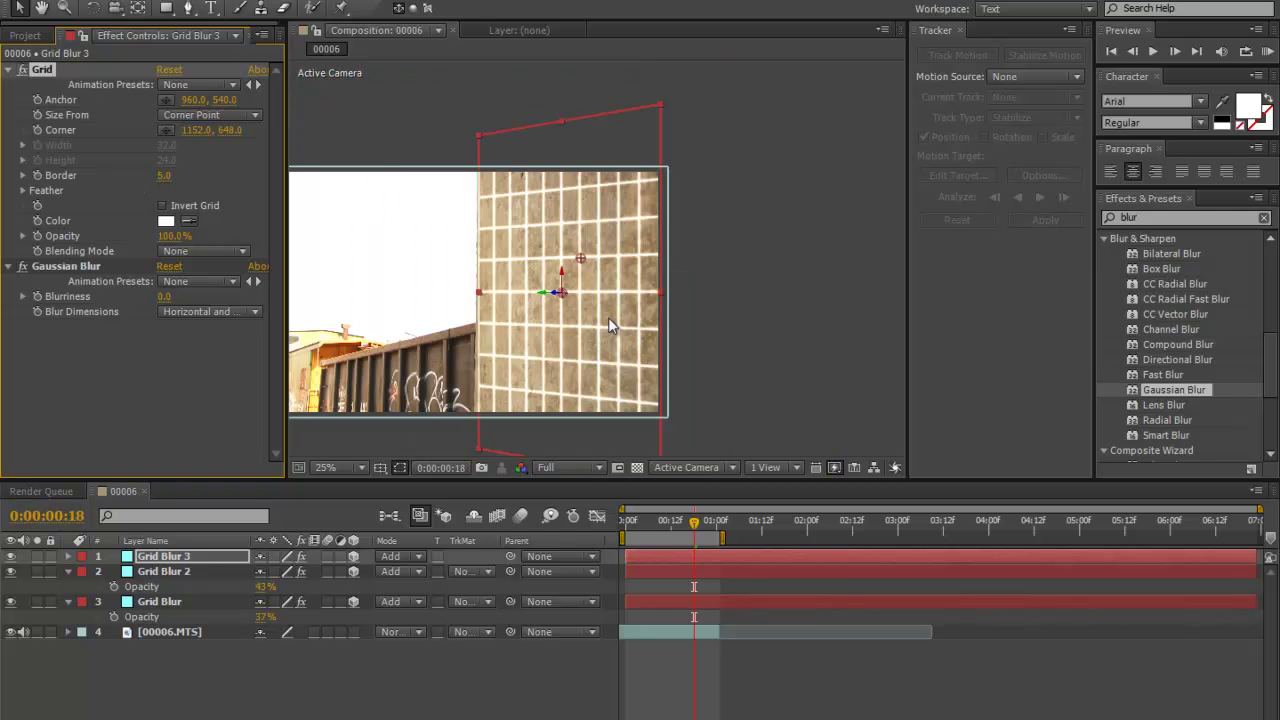
pyautogui.press(',')
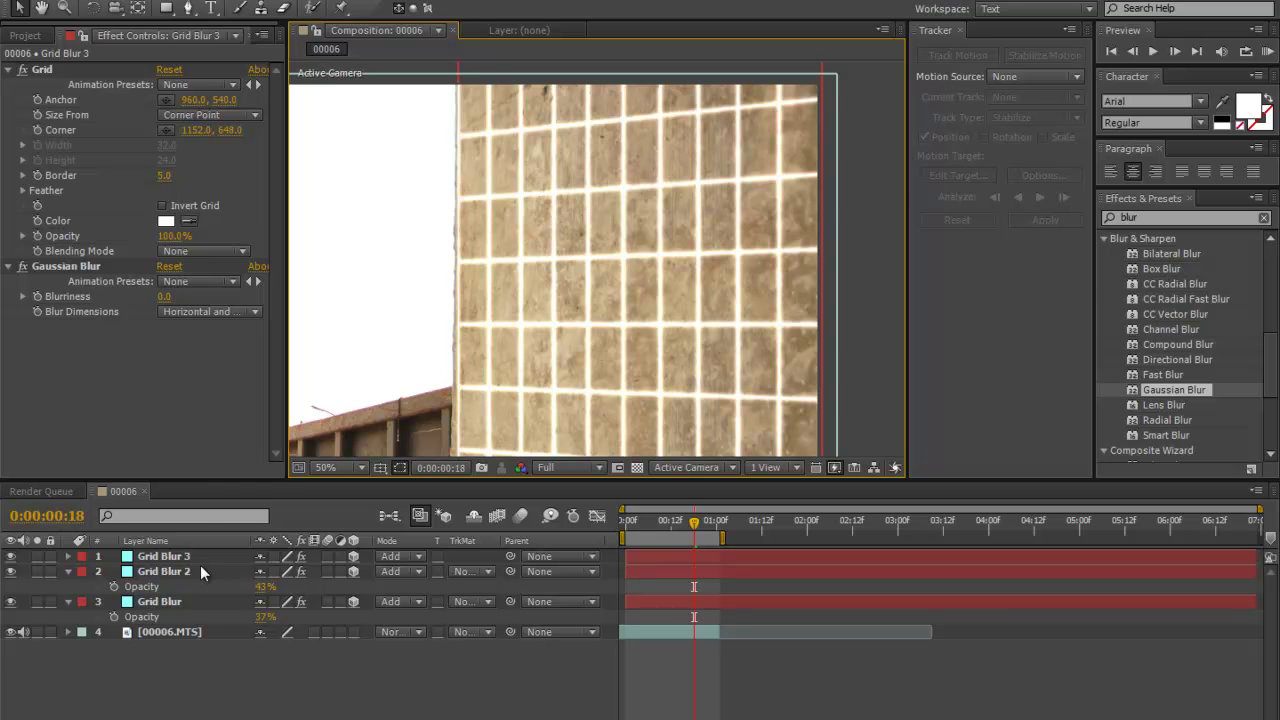
# Step: Change the grid color of the Grid Blur layer from white to a saturated cyan
pyautogui.click(172, 601)
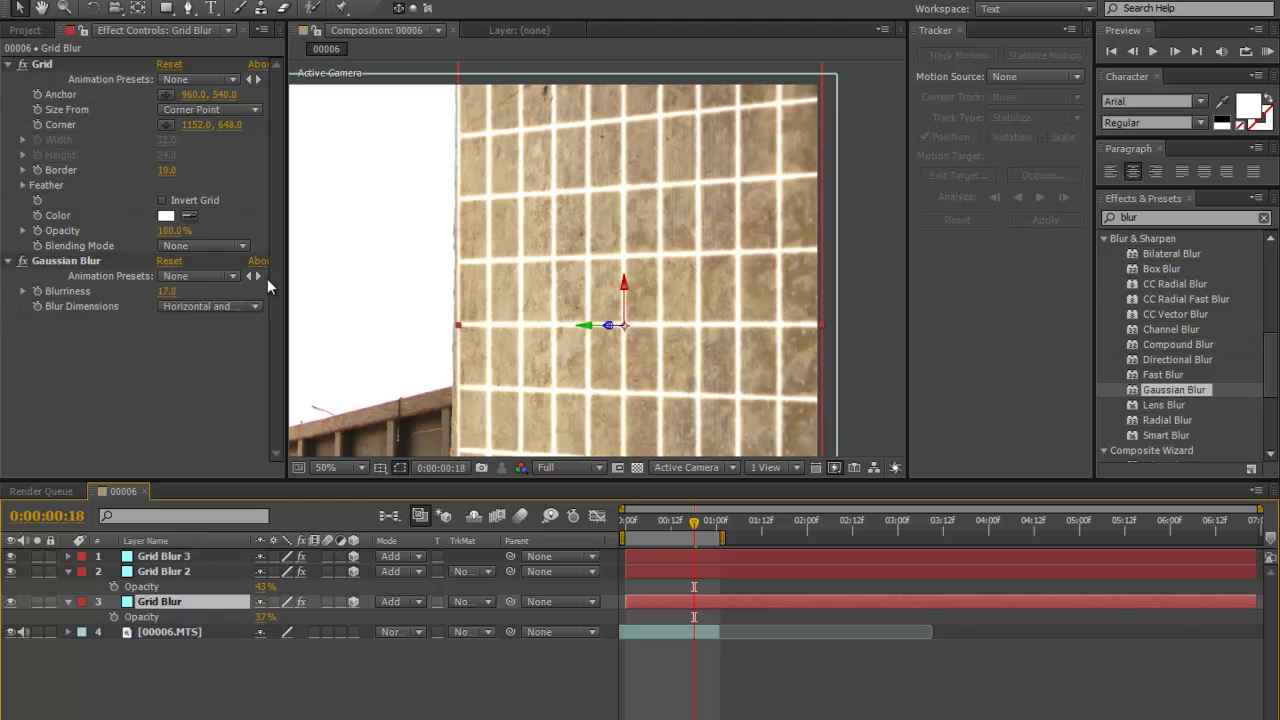
pyautogui.click(165, 216)
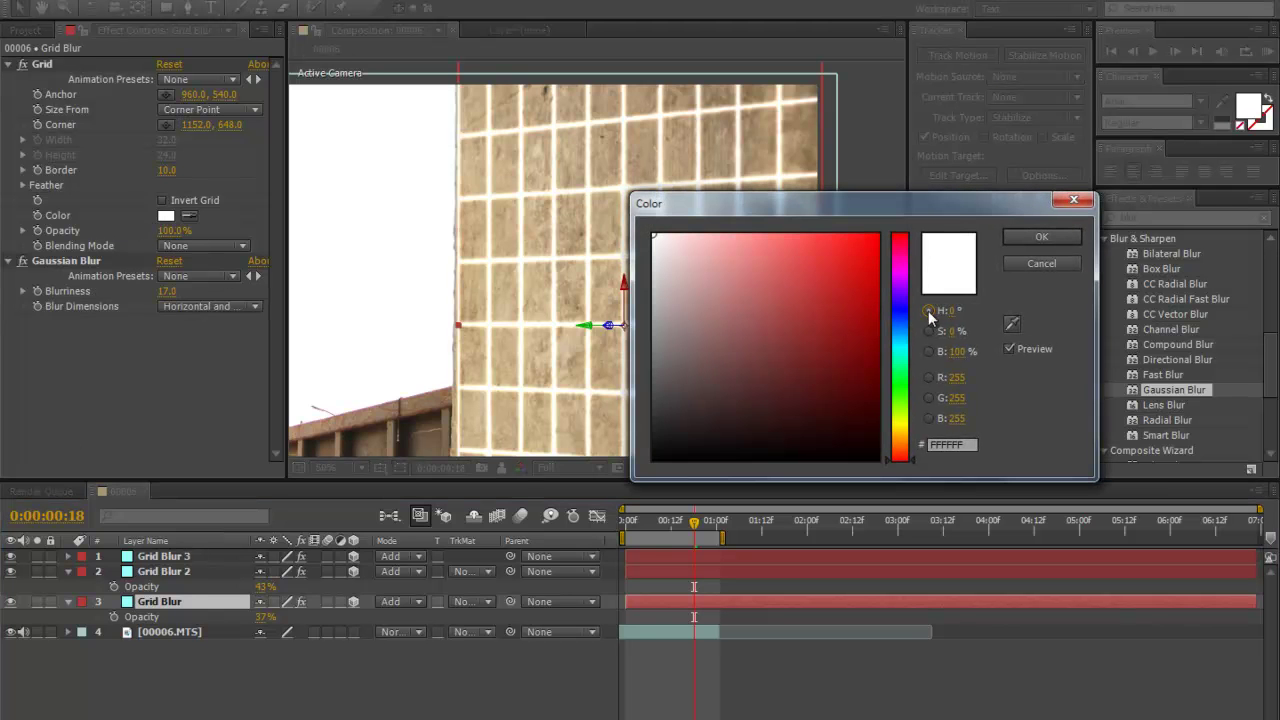
pyautogui.click(902, 350)
pyautogui.moveTo(763, 271); pyautogui.dragTo(867, 233)
pyautogui.click(1066, 243)
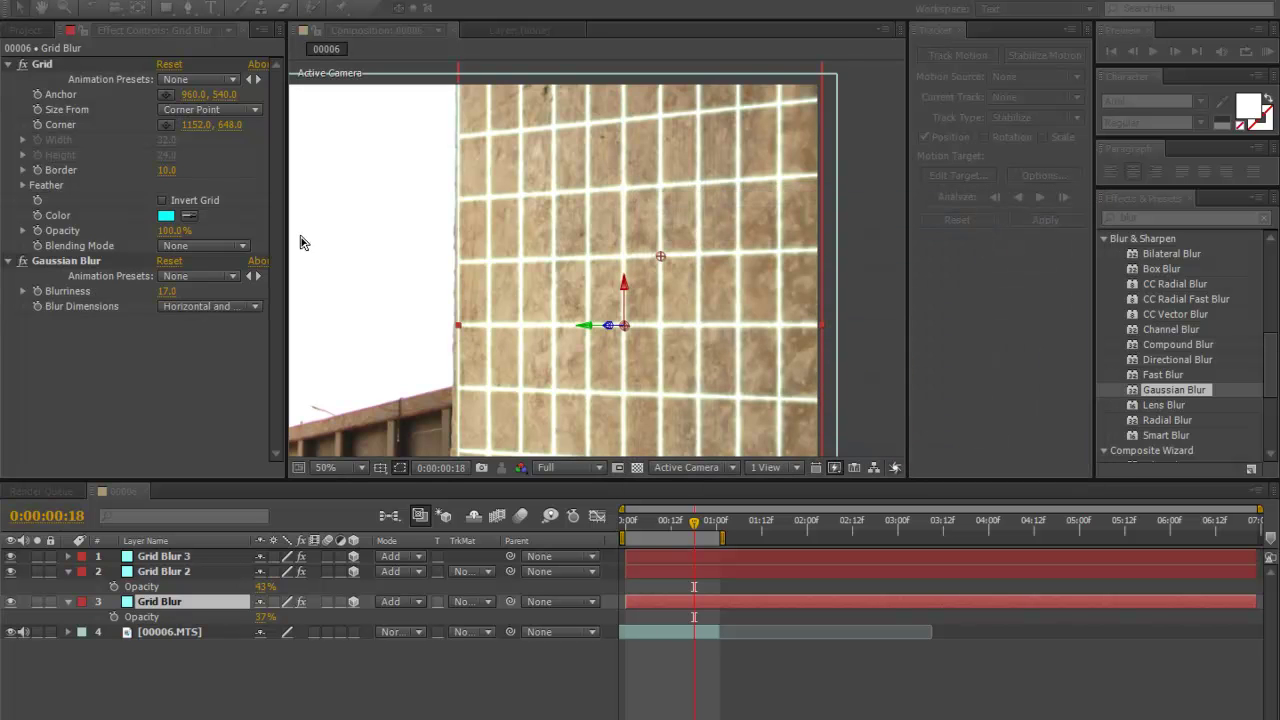
# Step: Change the grid color of the Grid Blur 2 layer to light cyan 33FFFD
pyautogui.click(182, 575)
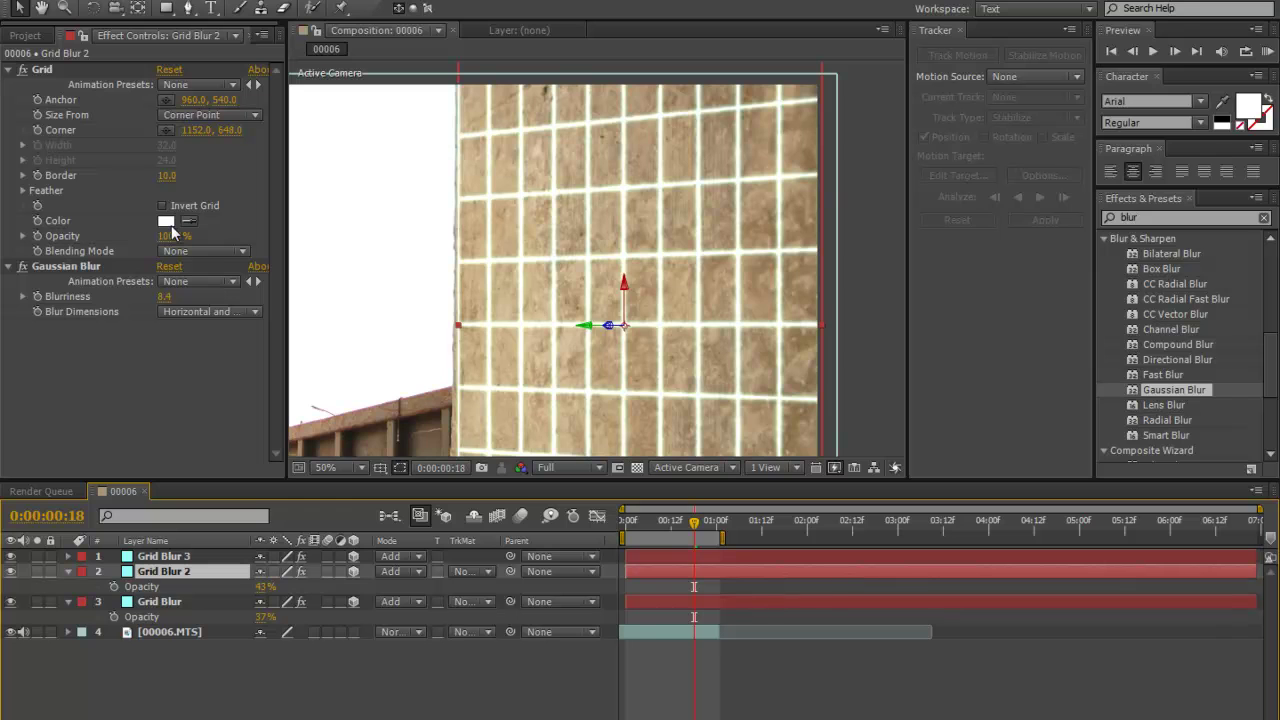
pyautogui.click(166, 221)
pyautogui.click(908, 347)
pyautogui.moveTo(766, 322); pyautogui.dragTo(833, 218)
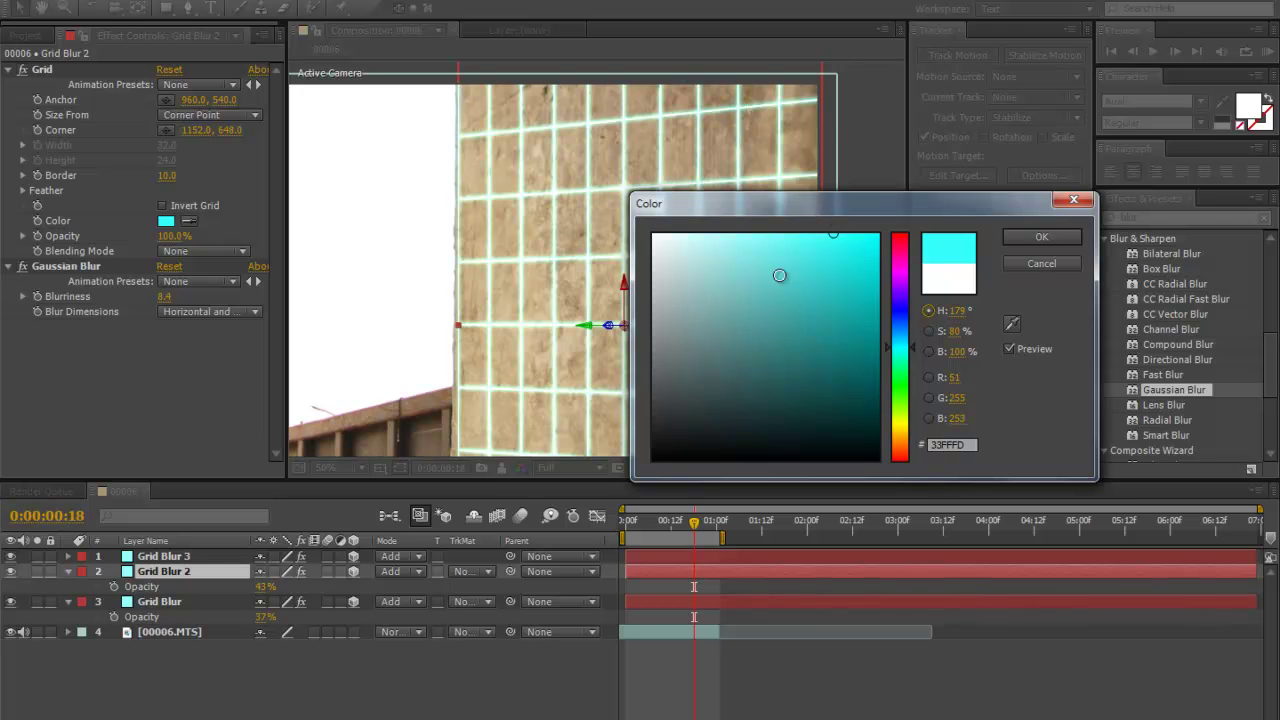
pyautogui.click(1057, 236)
# Step: Move the current time to the first frame of the composition, with the whole frame in view
pyautogui.scroll(-1, 560, 303)
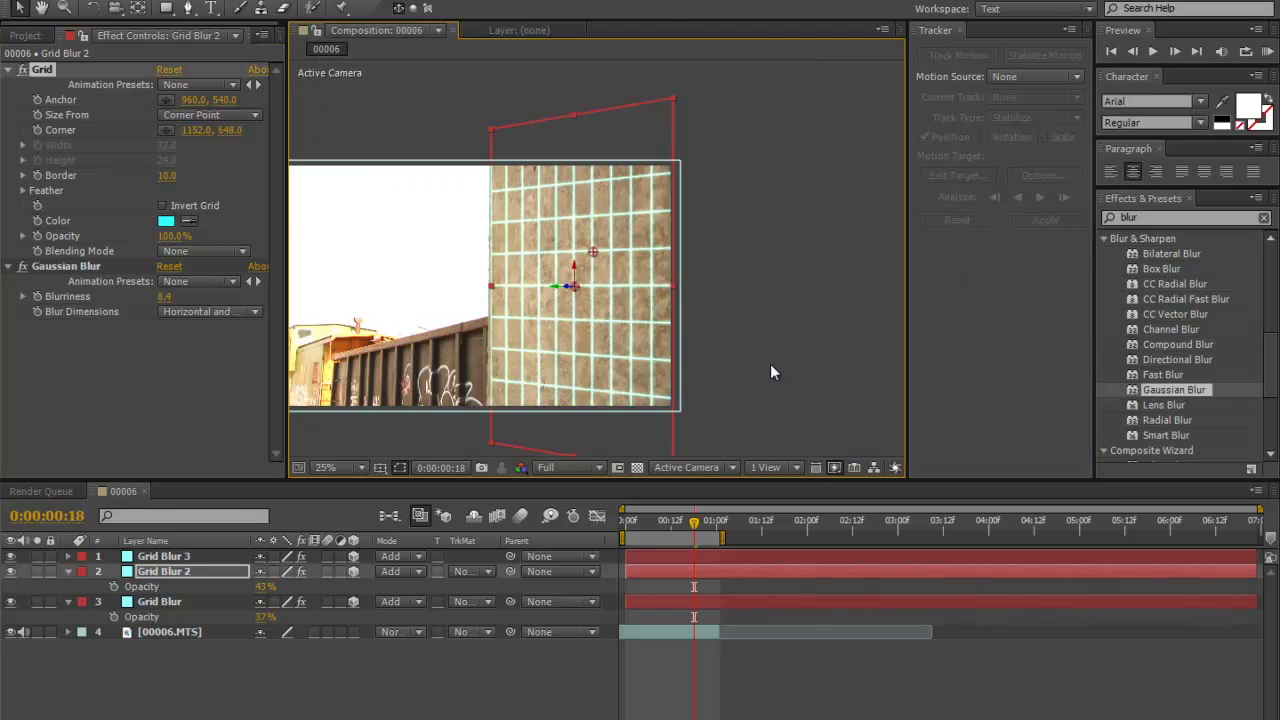
pyautogui.hscroll(-2, 432, 252)
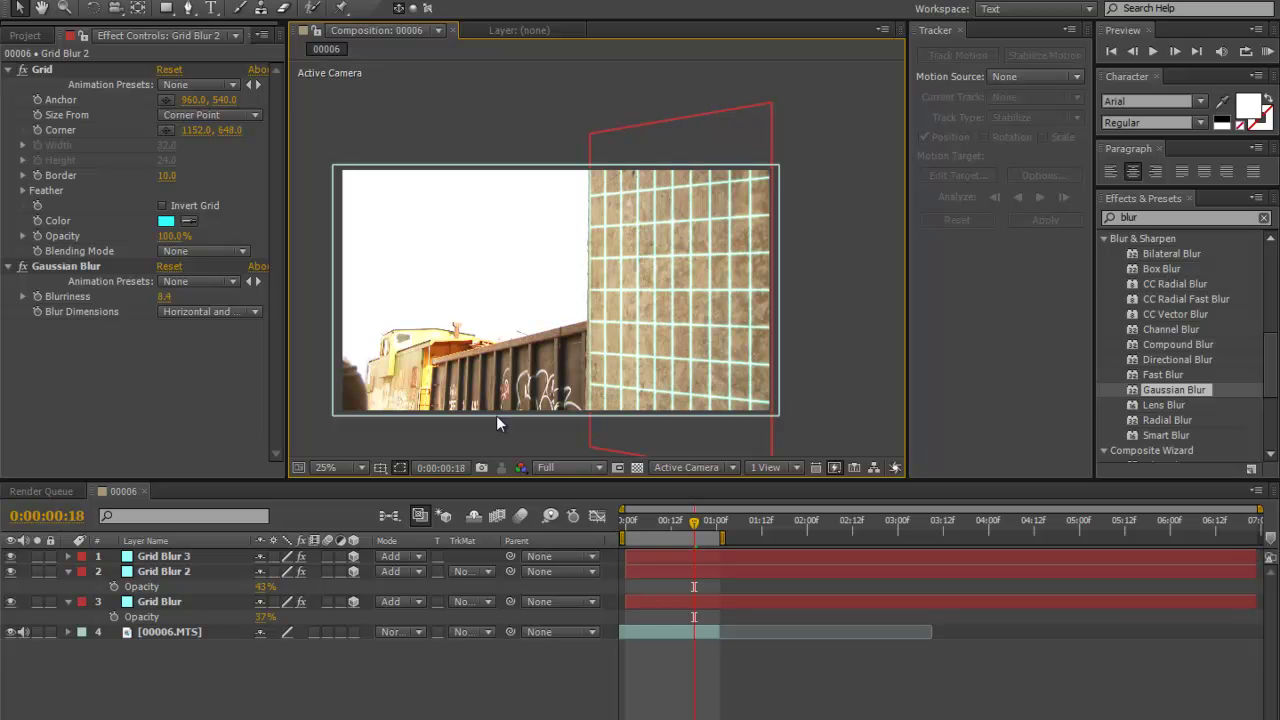
pyautogui.moveTo(686, 530); pyautogui.dragTo(605, 526)
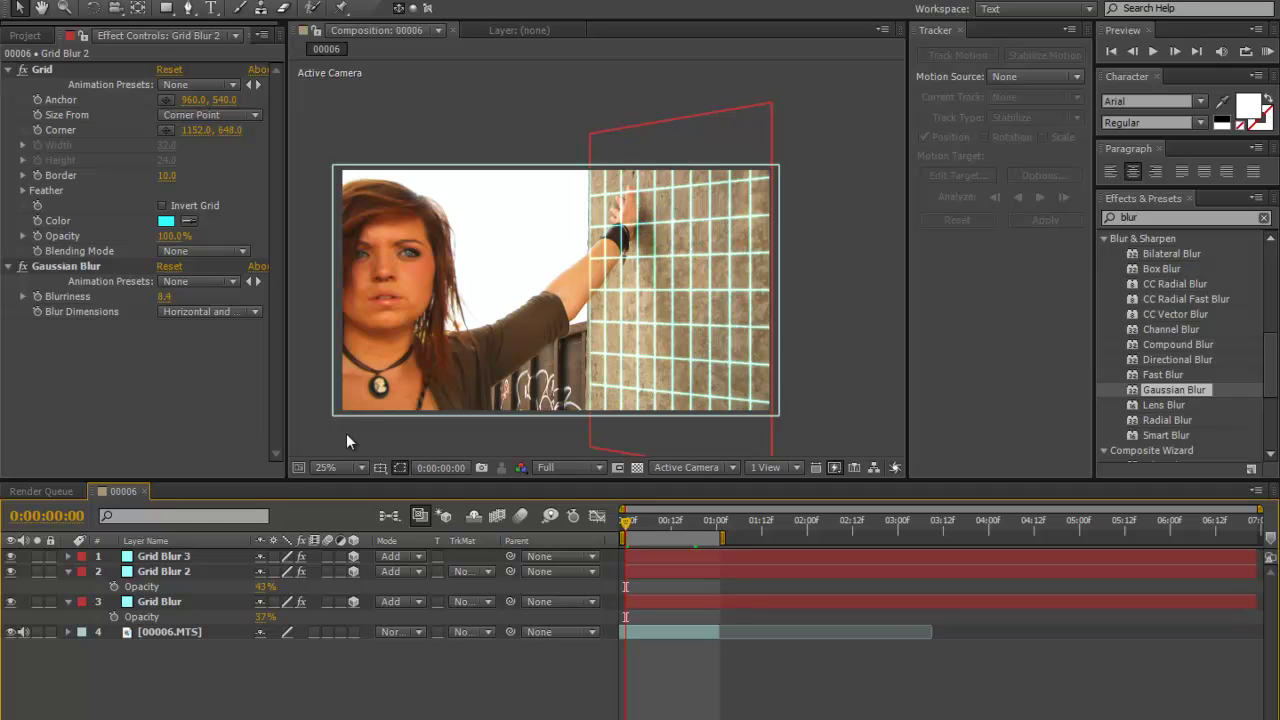
pyautogui.click(188, 8)
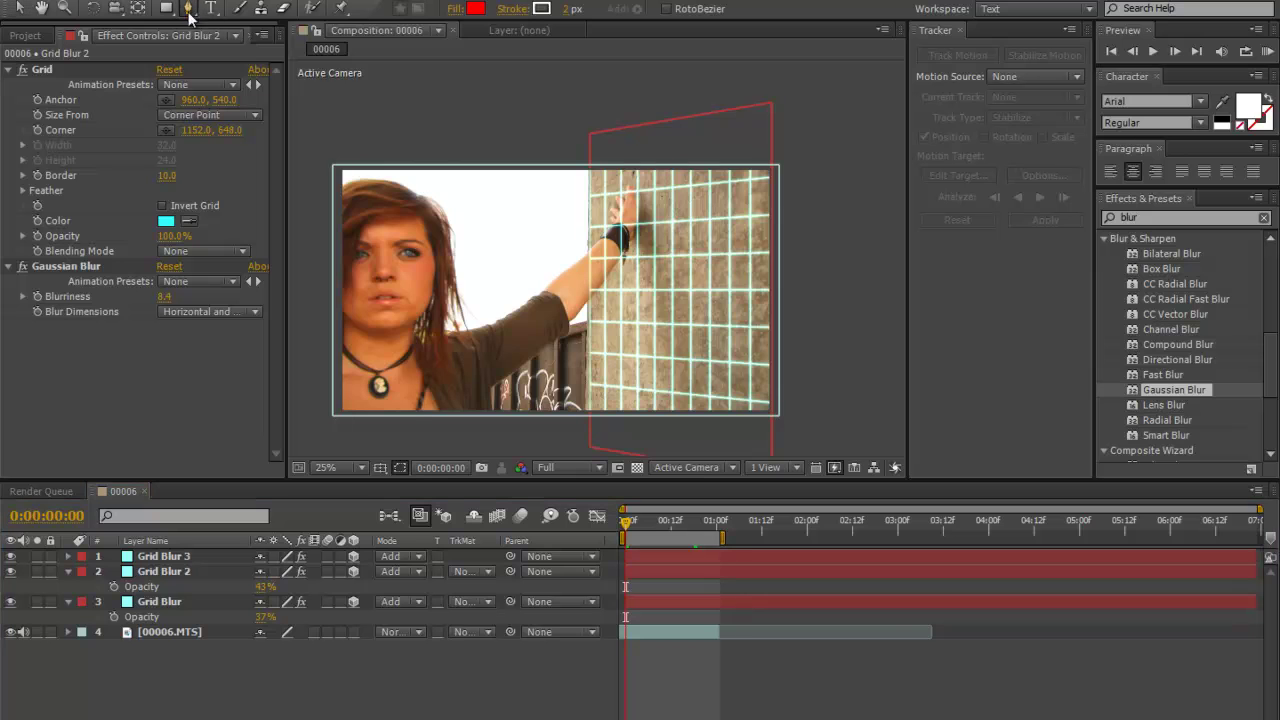
pyautogui.scroll(1, 592, 243)
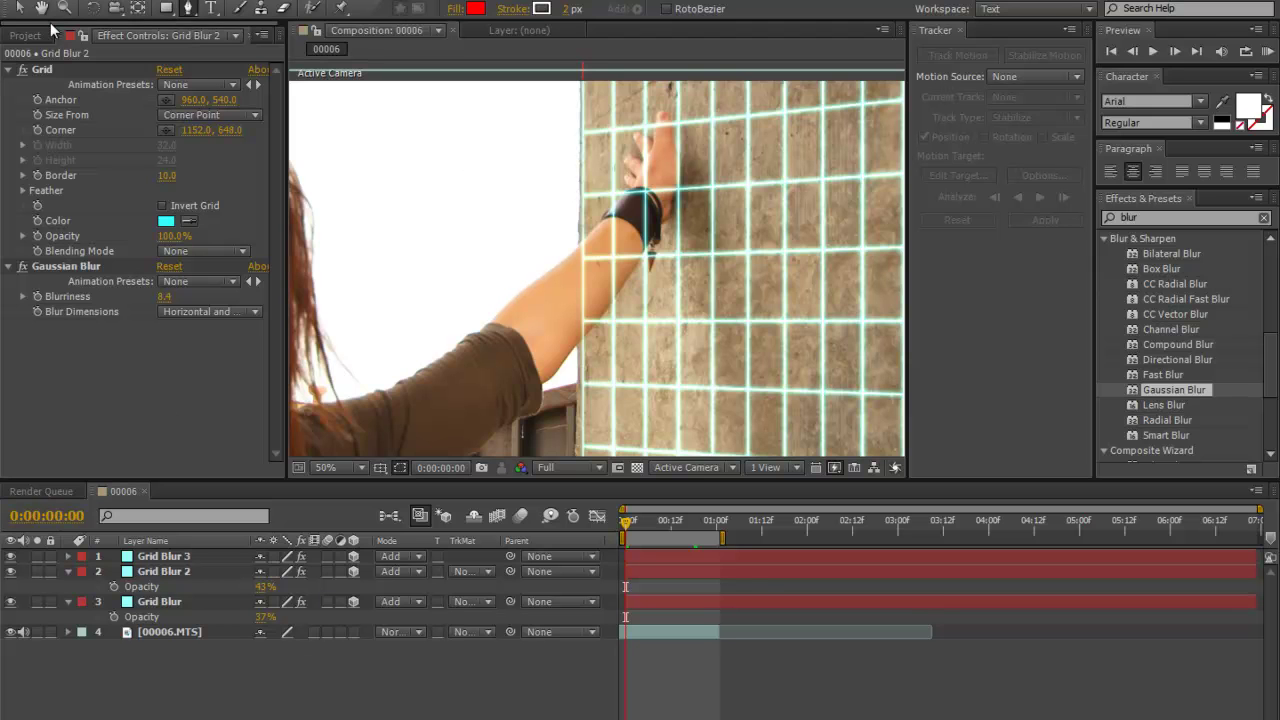
pyautogui.click(22, 9)
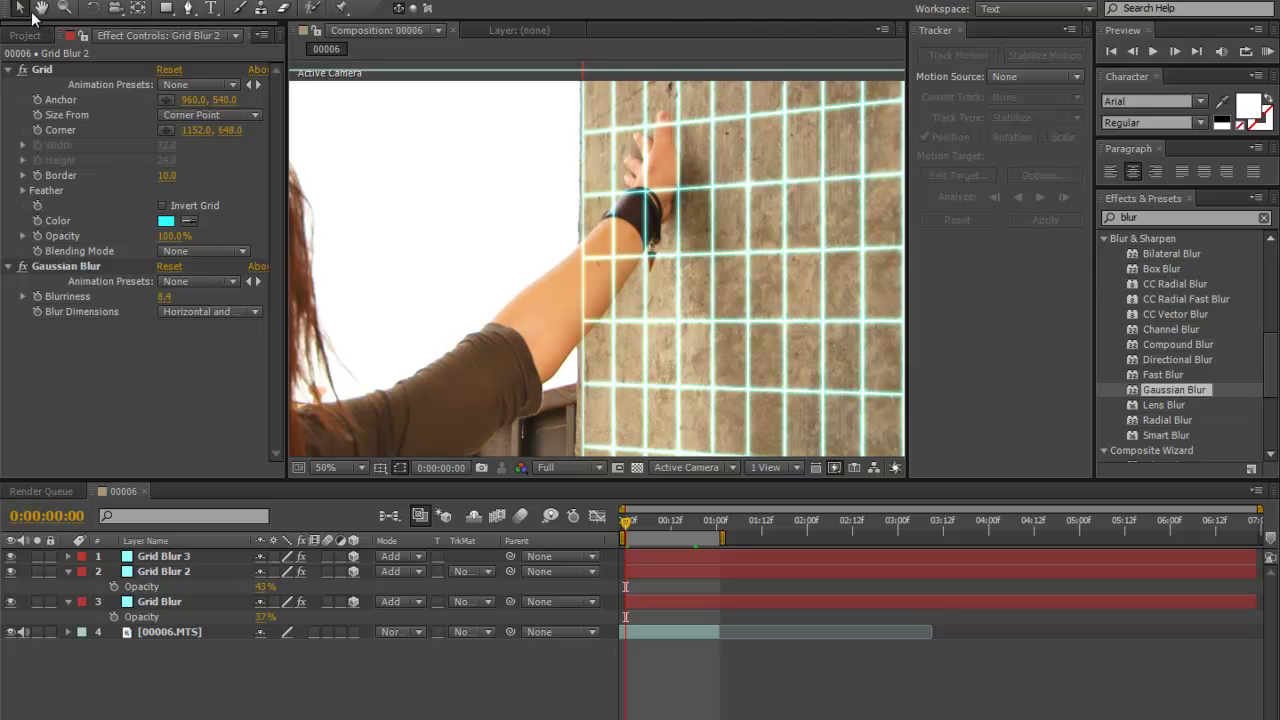
pyautogui.click(155, 707)
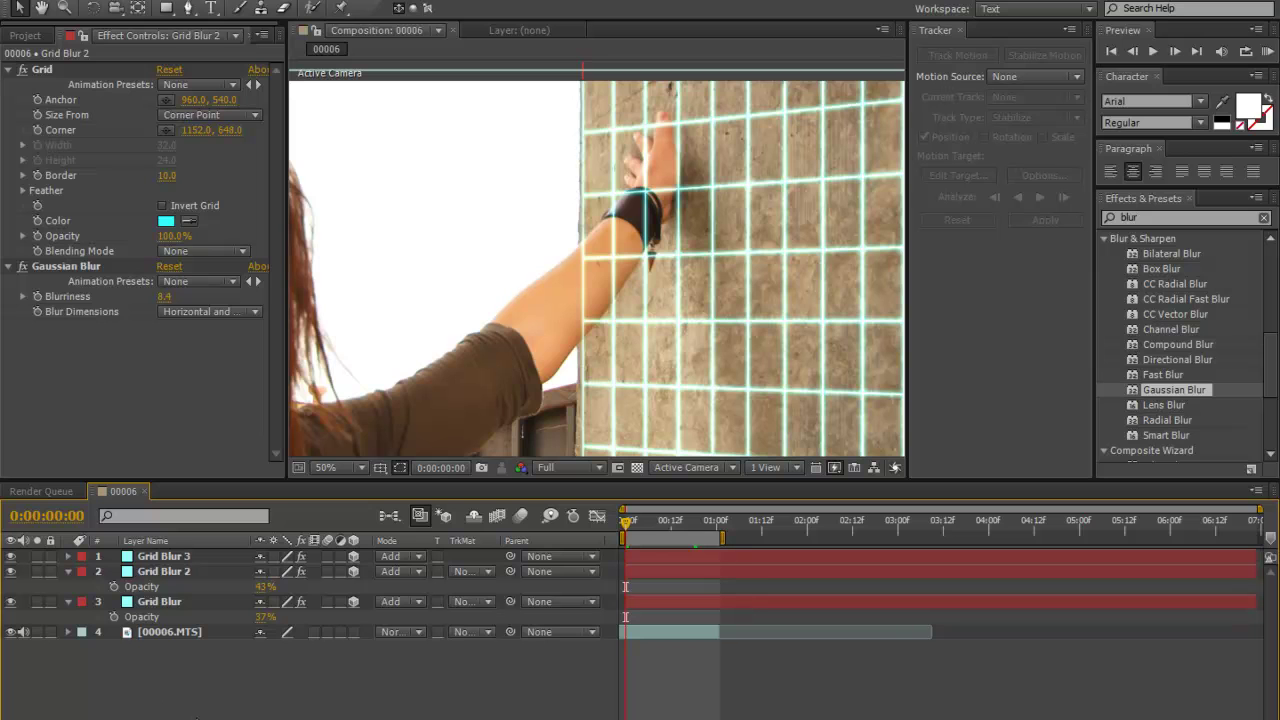
# Step: Duplicate the 00006.MTS footage layer, place the copy above all grid layers and select it
pyautogui.click(167, 632)
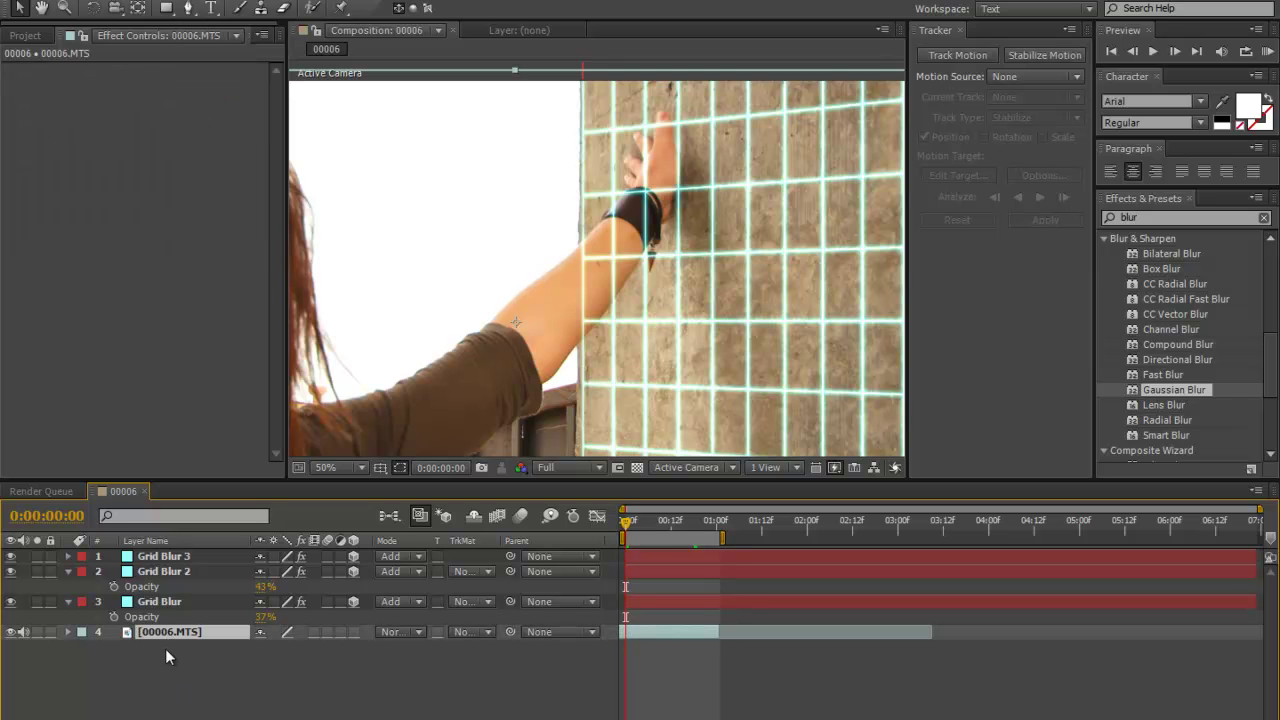
pyautogui.hotkey('ctrl', 'd')
pyautogui.moveTo(173, 641); pyautogui.dragTo(202, 553)
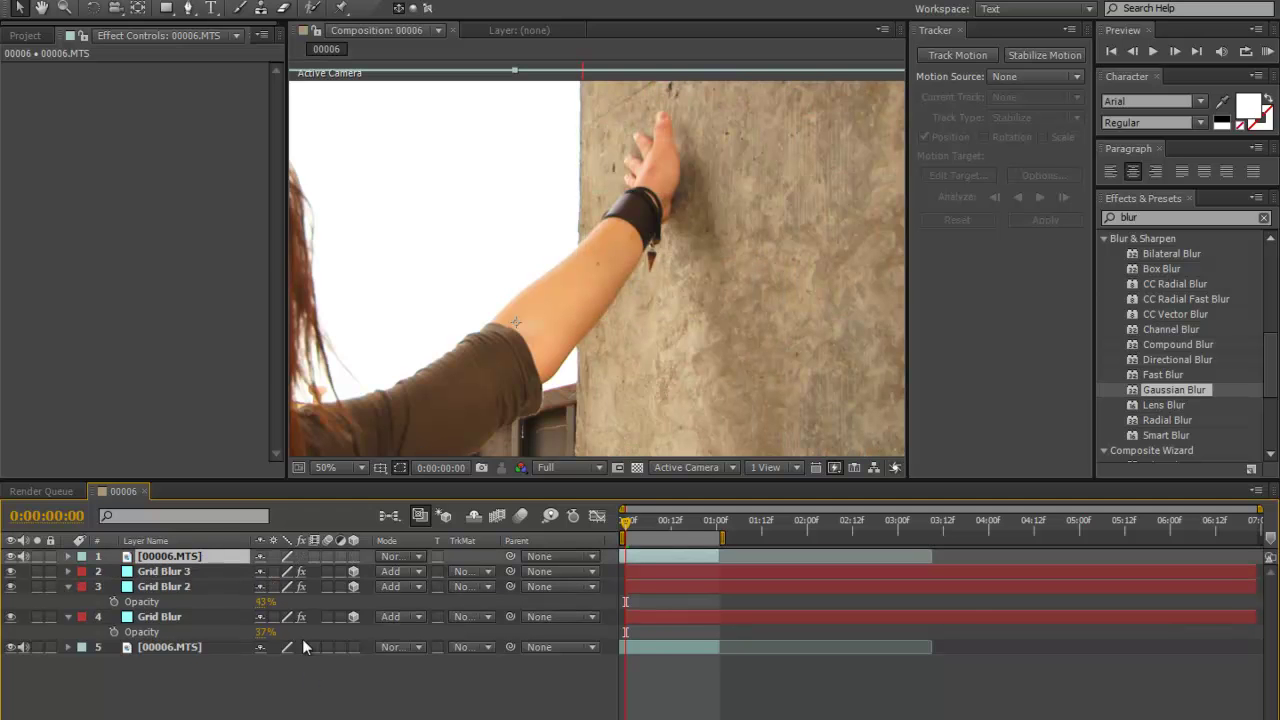
pyautogui.click(181, 646)
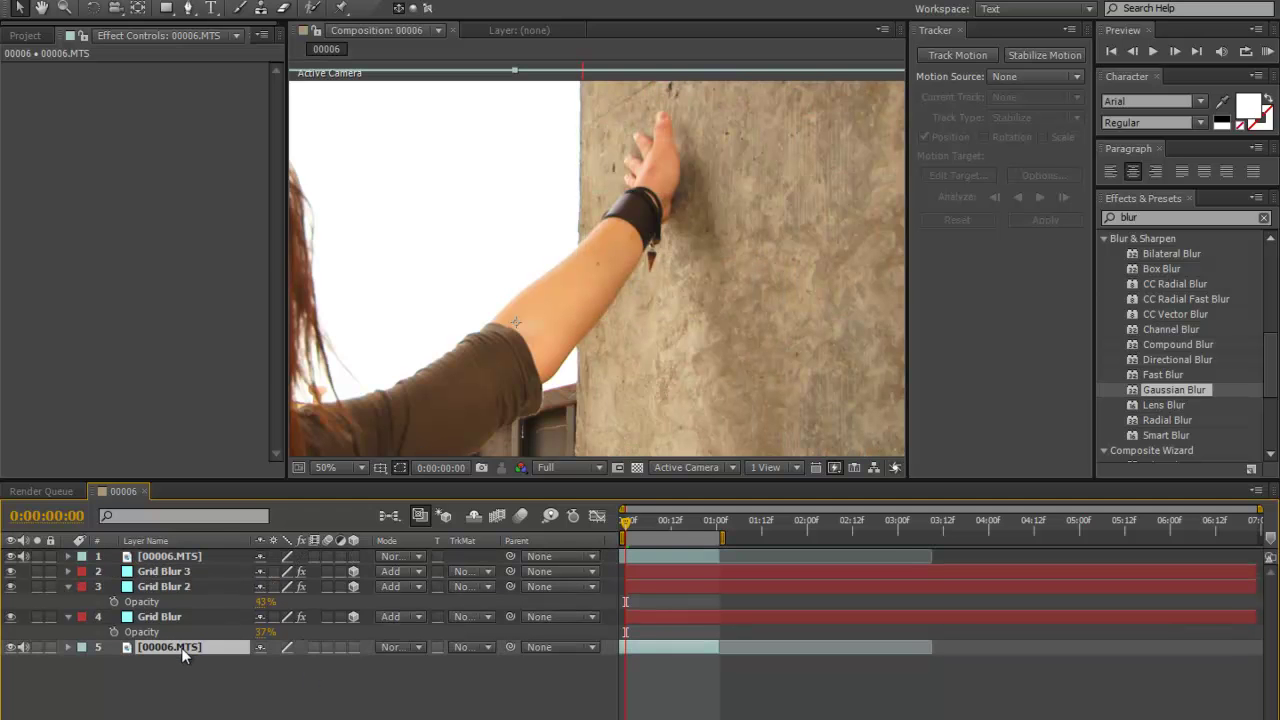
pyautogui.click(190, 556)
# Step: Activate the Roto Brush and open the top 00006.MTS copy in its own layer view, framed on the outstretched arm
pyautogui.scroll(-2, 629, 343)
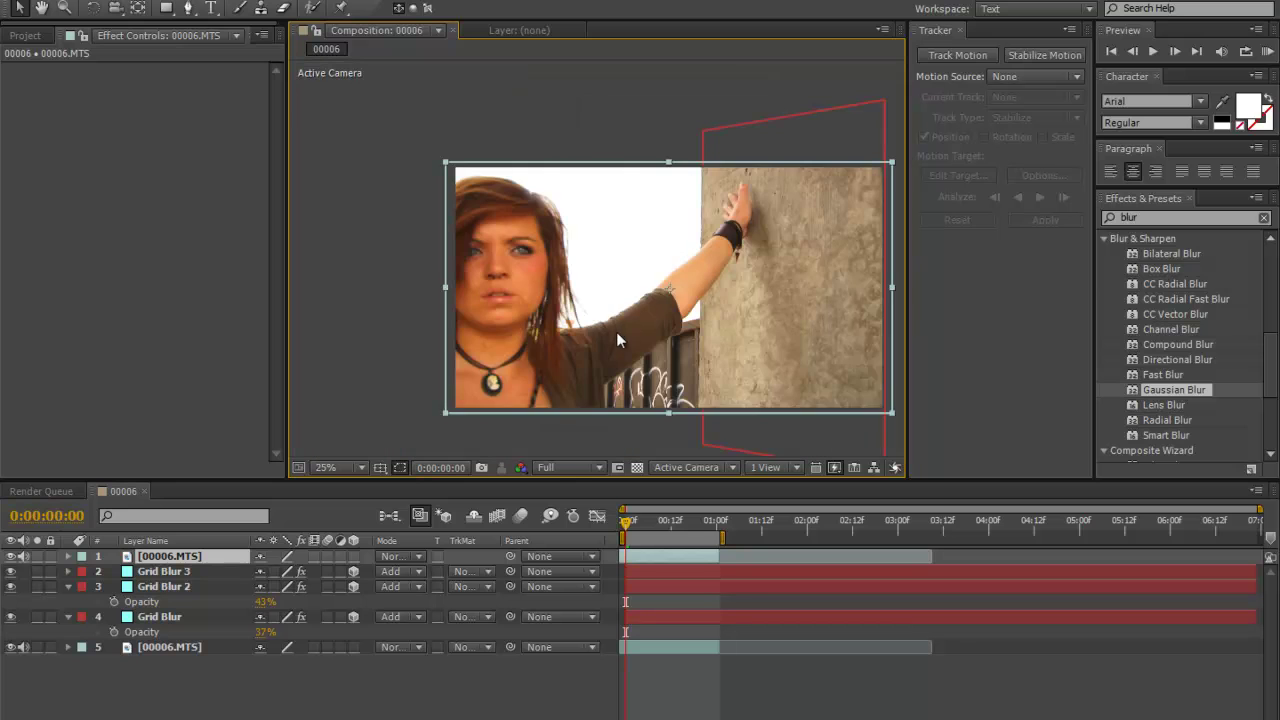
pyautogui.moveTo(616, 331); pyautogui.dragTo(526, 326)
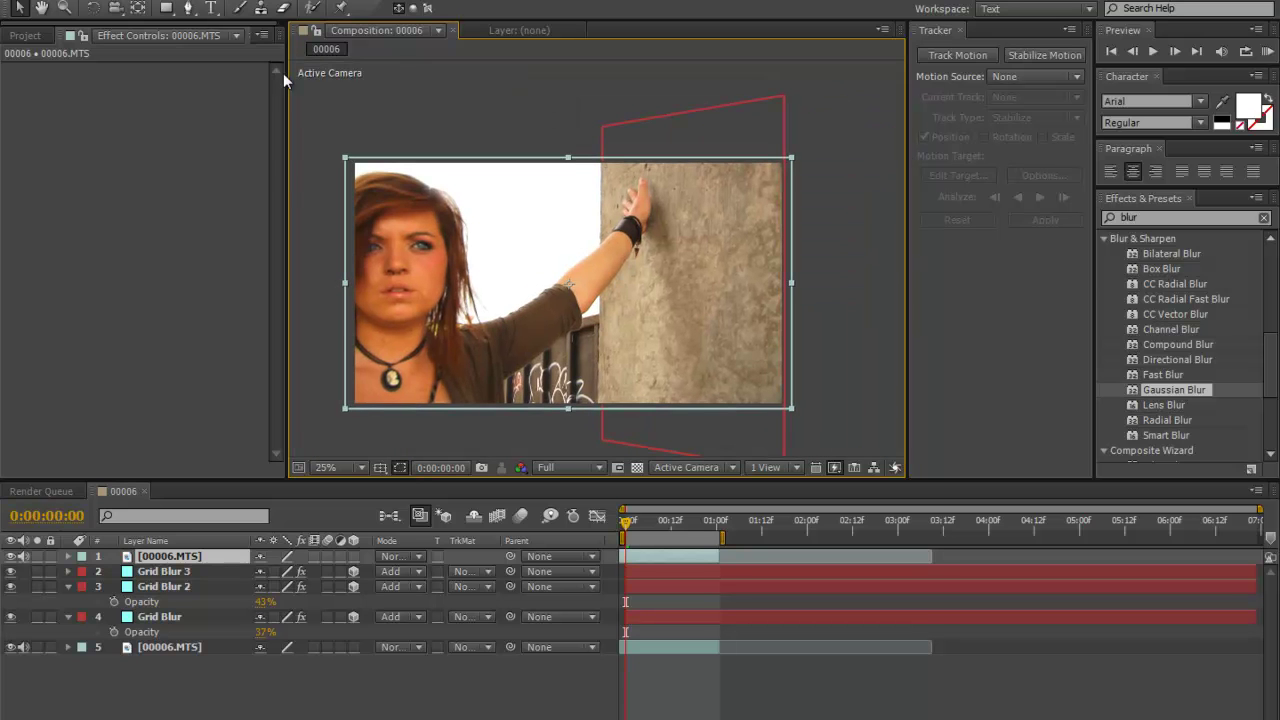
pyautogui.click(310, 8)
pyautogui.doubleClick(195, 557)
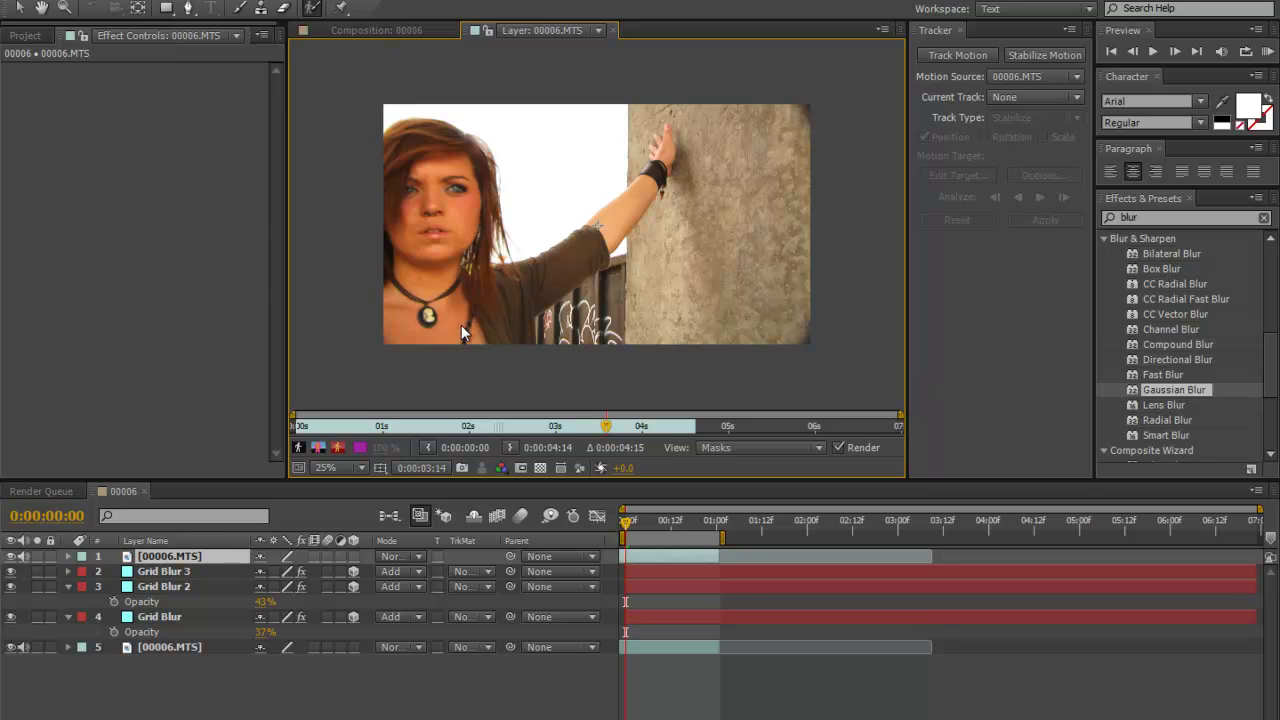
pyautogui.press('.')
pyautogui.moveTo(486, 206); pyautogui.dragTo(674, 200)
pyautogui.moveTo(610, 308); pyautogui.dragTo(429, 271)
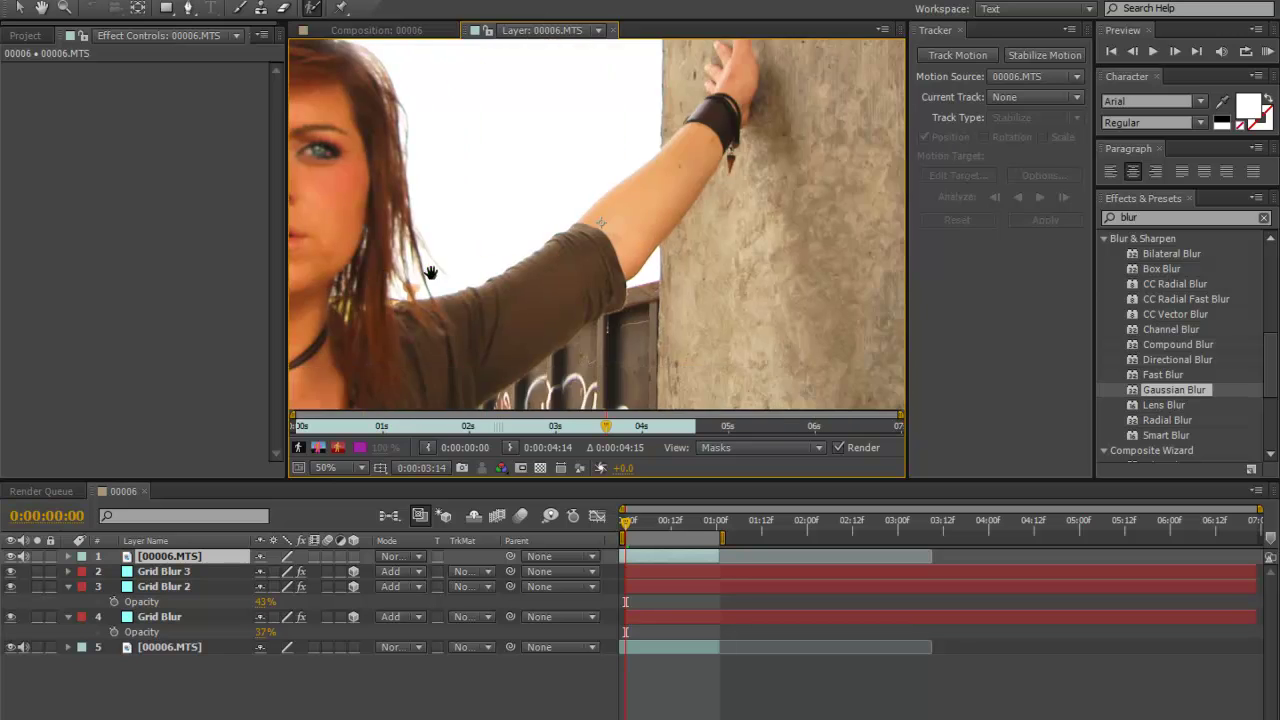
pyautogui.press(',')
pyautogui.moveTo(505, 345); pyautogui.dragTo(541, 355)
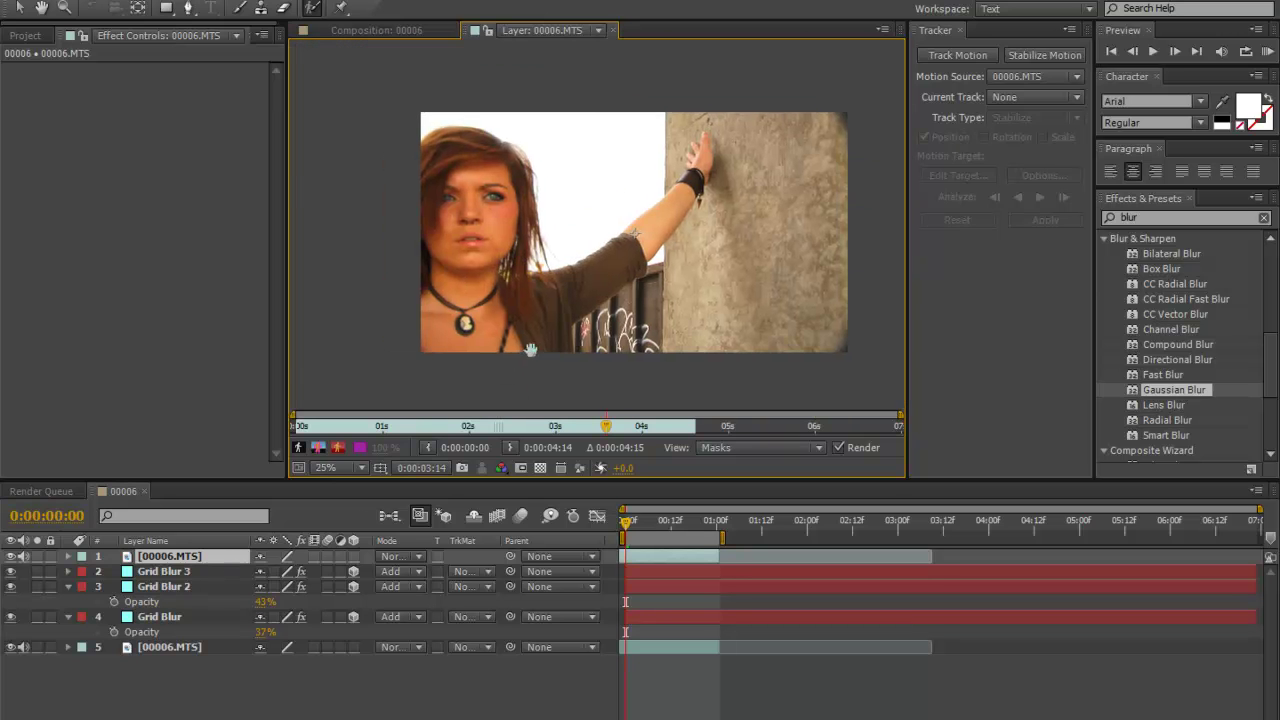
pyautogui.press('.')
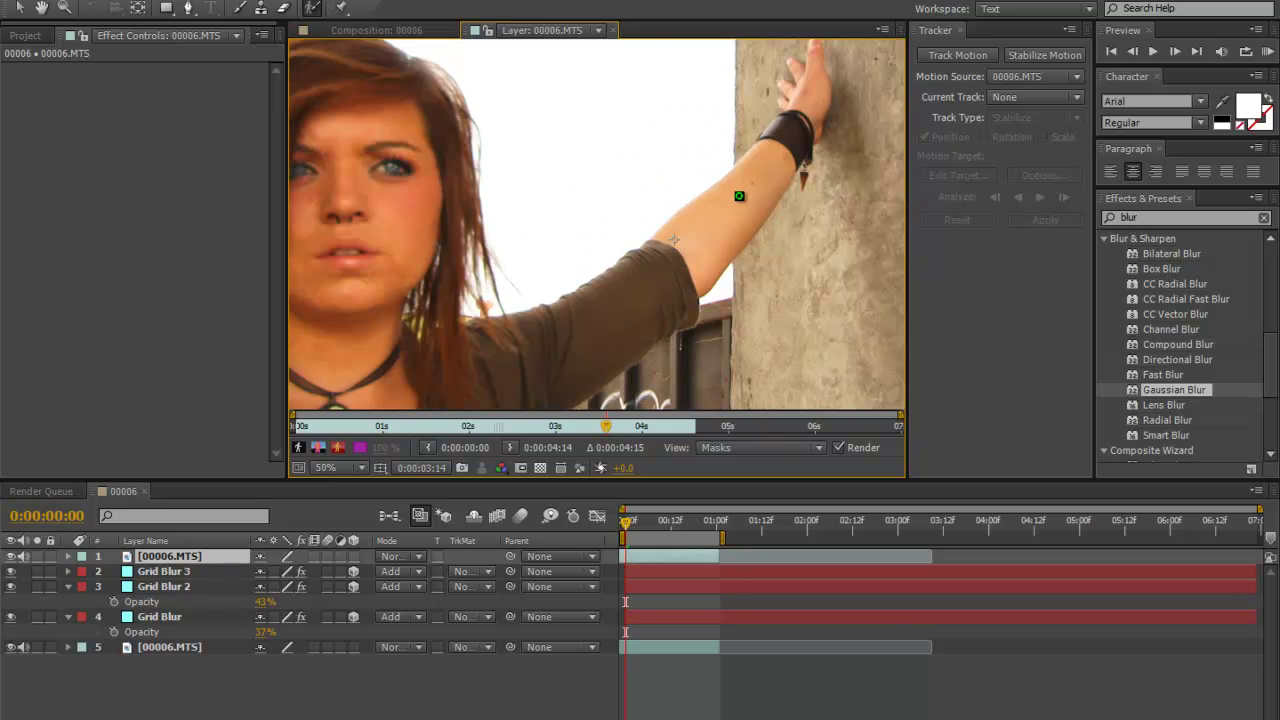
# Step: Paint Roto Brush foreground strokes over the arm, hand and fingers to separate them from the wall
pyautogui.moveTo(739, 196); pyautogui.dragTo(686, 214)
pyautogui.moveTo(757, 68); pyautogui.dragTo(762, 106)
pyautogui.moveTo(736, 153)
pyautogui.mouseDown()
pyautogui.moveTo(662, 268)
pyautogui.moveTo(527, 378)
pyautogui.moveTo(512, 330)
pyautogui.moveTo(608, 296)
pyautogui.moveTo(676, 240)
pyautogui.moveTo(750, 135)
pyautogui.moveTo(708, 196)
pyautogui.mouseUp()
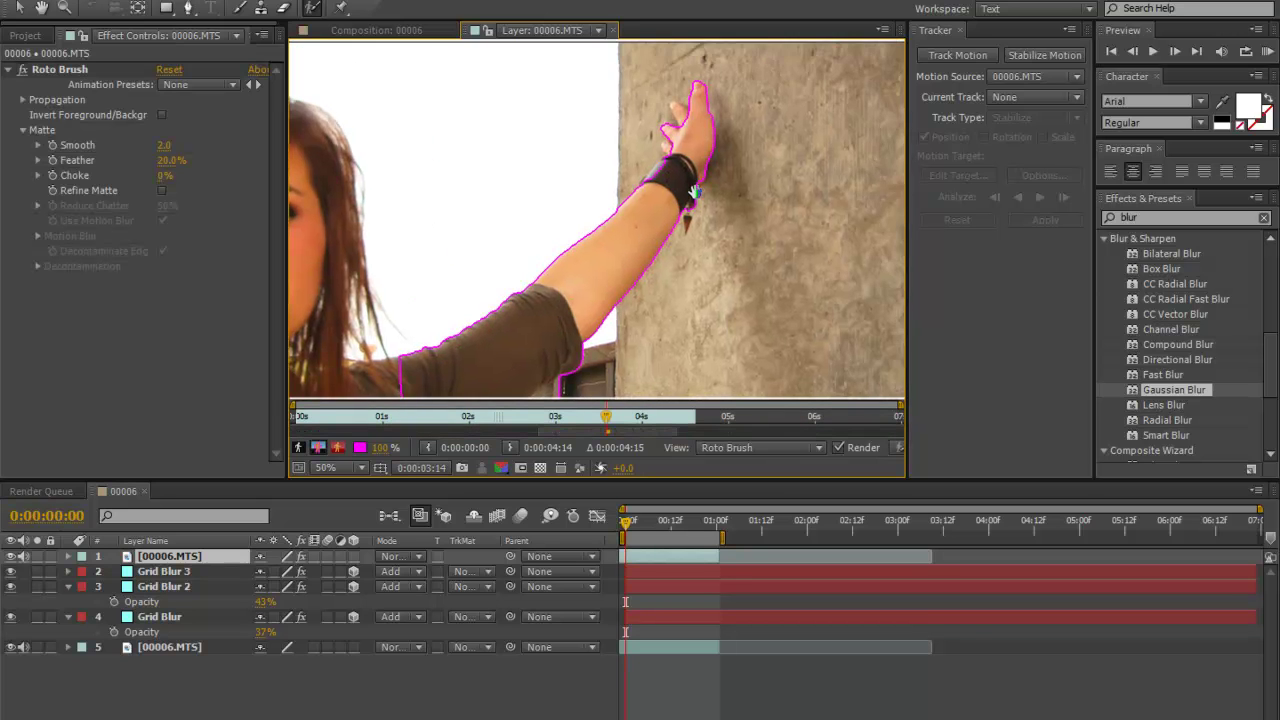
pyautogui.moveTo(673, 103); pyautogui.dragTo(683, 118)
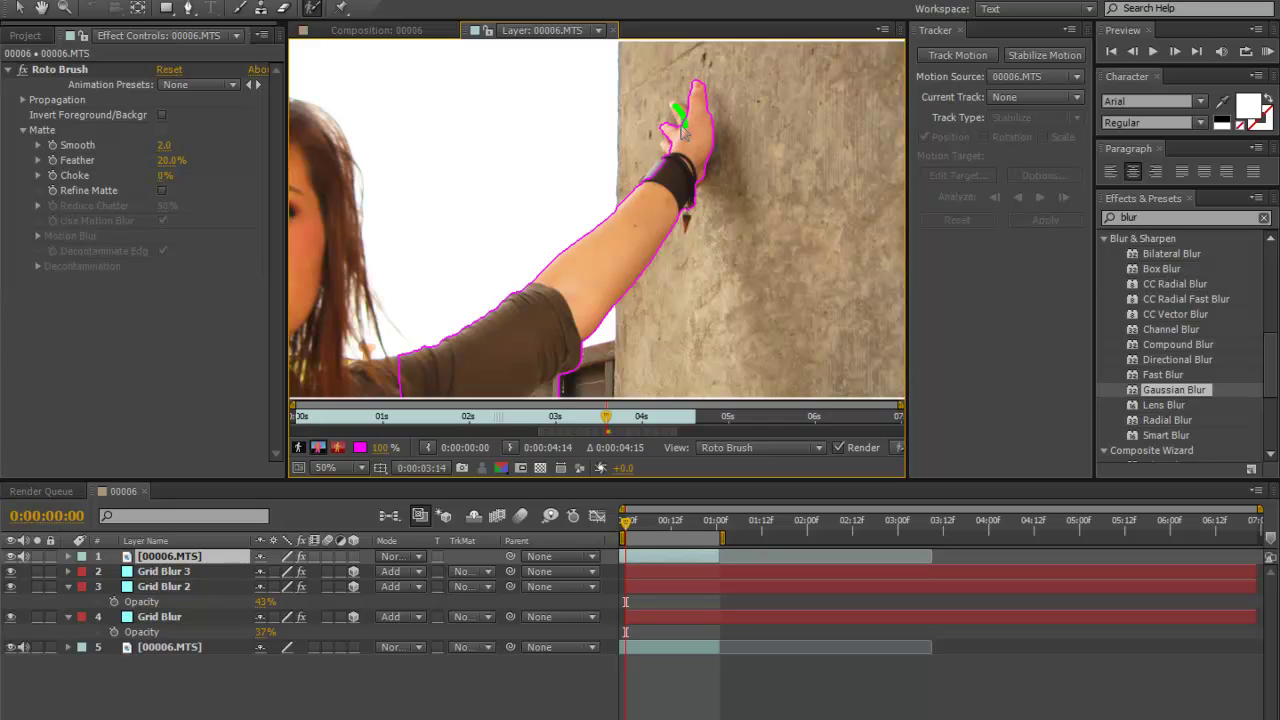
# Step: Refine the Roto Brush selection with foreground strokes around the wristband and its hanging pendant
pyautogui.press('.')
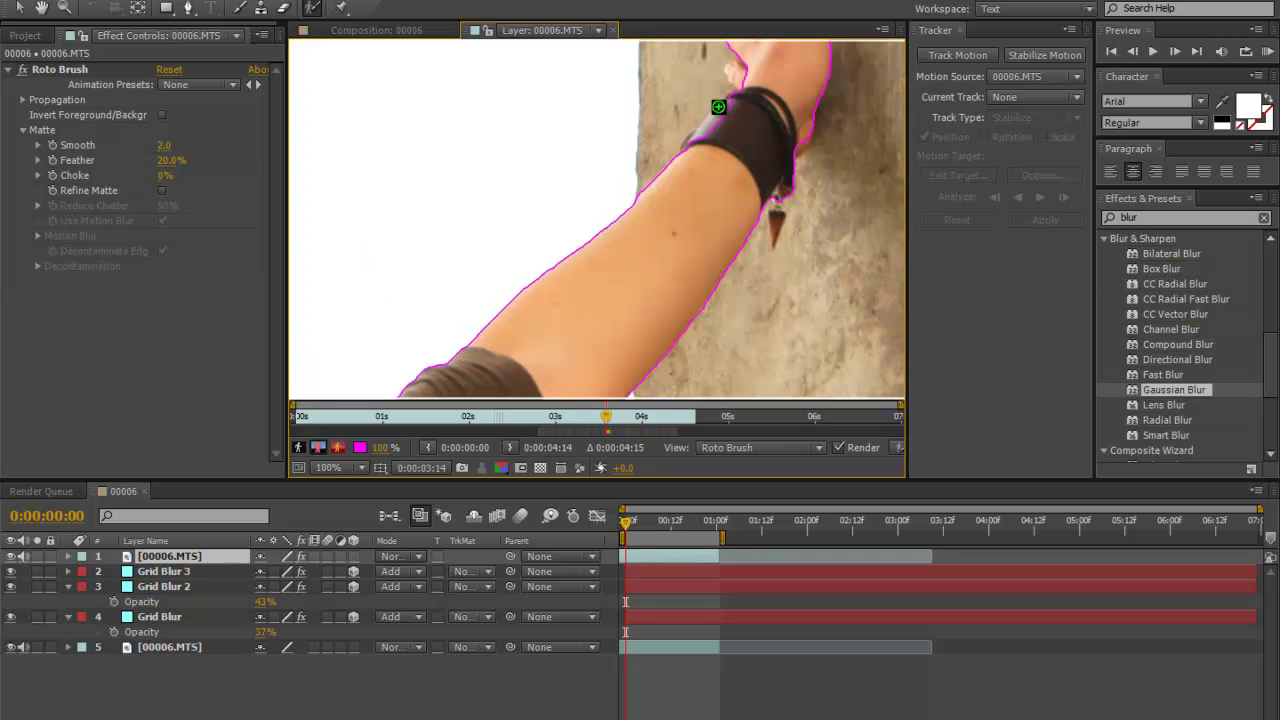
pyautogui.moveTo(749, 114)
pyautogui.mouseDown()
pyautogui.moveTo(689, 209)
pyautogui.moveTo(697, 221)
pyautogui.moveTo(649, 254)
pyautogui.mouseUp()
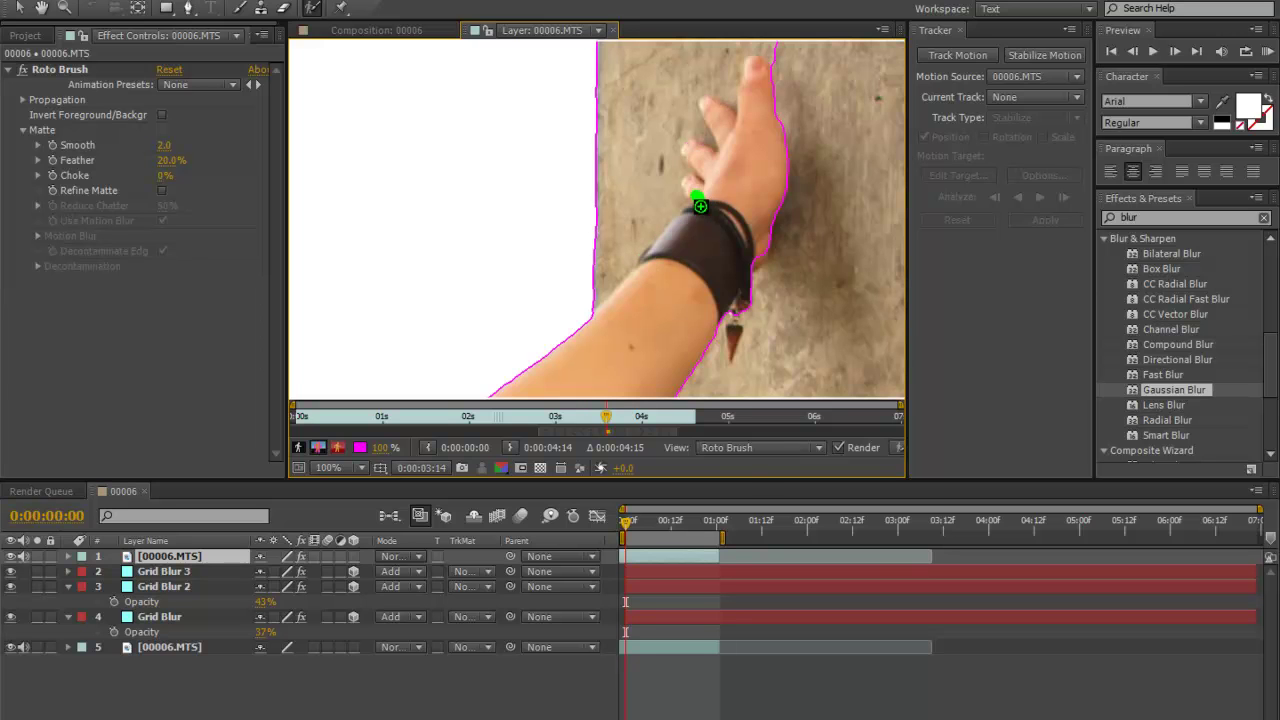
pyautogui.moveTo(731, 349); pyautogui.dragTo(734, 314)
pyautogui.press('.')
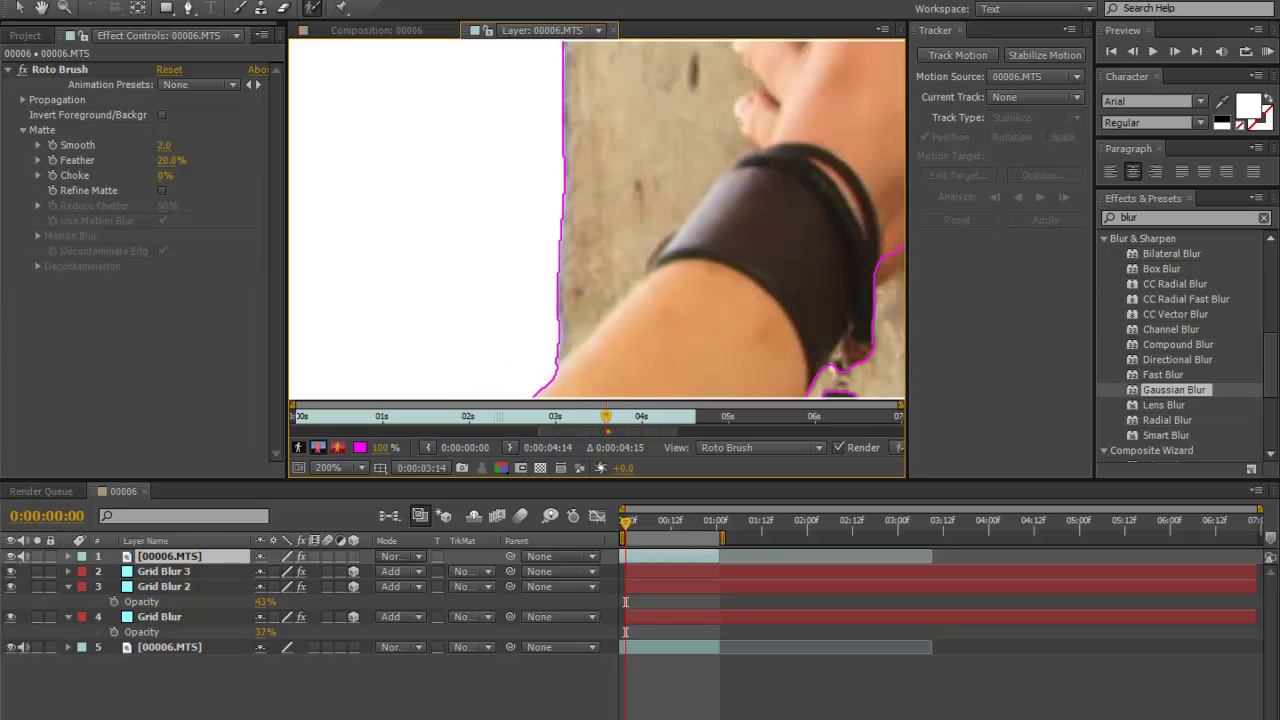
pyautogui.hscroll(5, 597, 219)
pyautogui.moveTo(586, 240); pyautogui.dragTo(562, 282)
pyautogui.scroll(-4, 506, 297)
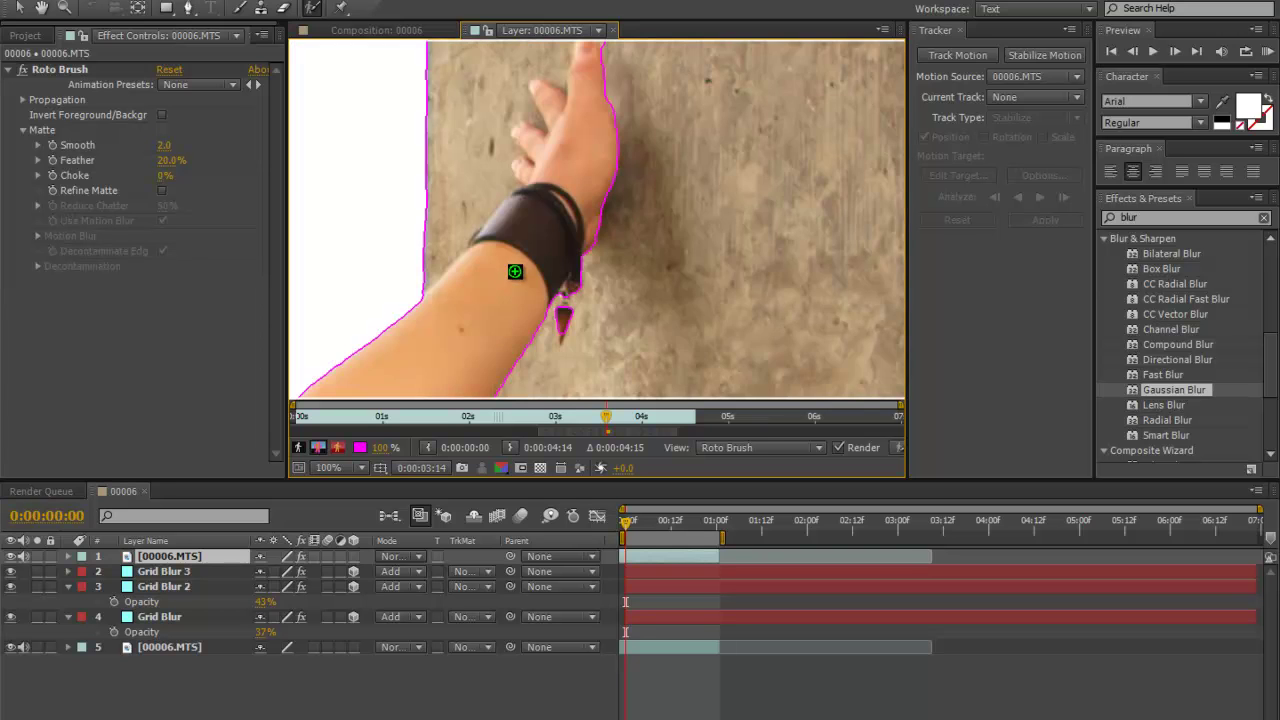
# Step: Remove the fence and the wall beside the hand from the selection with Roto Brush background strokes, and reinforce the sleeve with foreground strokes
pyautogui.scroll(3, 577, 313)
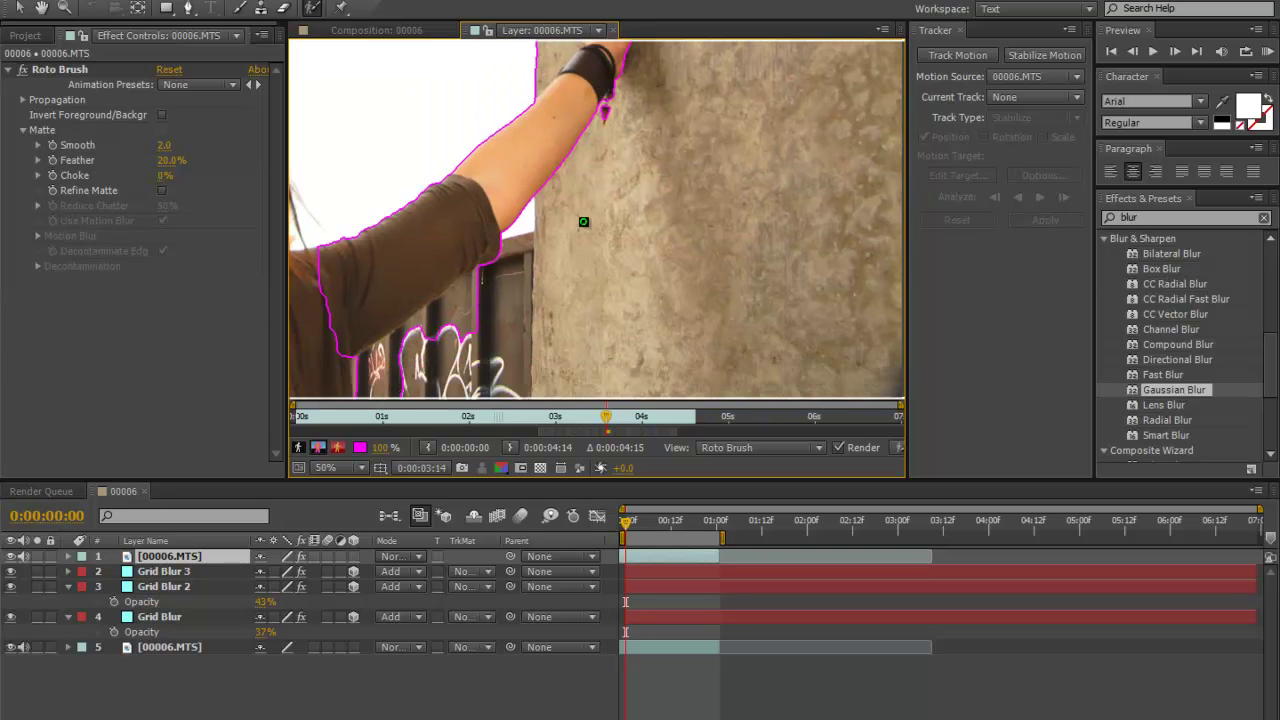
pyautogui.moveTo(583, 220); pyautogui.dragTo(649, 186)
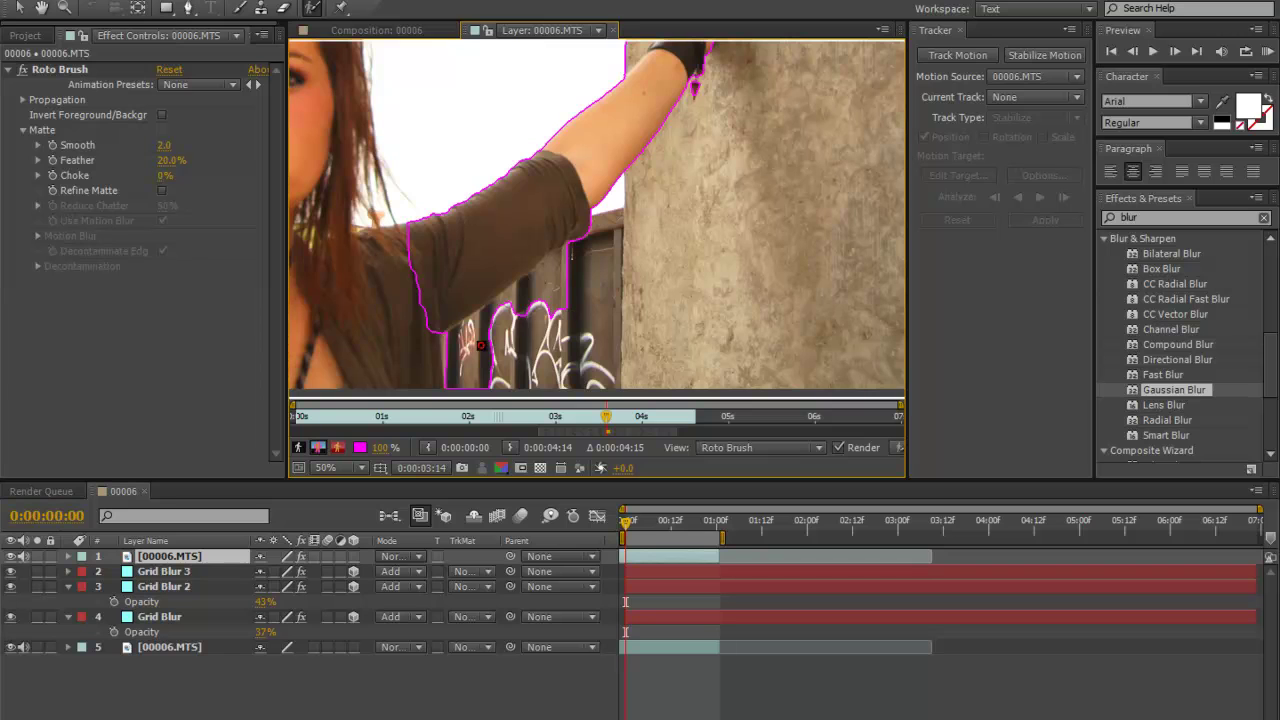
pyautogui.moveTo(451, 370)
pyautogui.mouseDown()
pyautogui.moveTo(487, 315)
pyautogui.moveTo(557, 275)
pyautogui.moveTo(659, 171)
pyautogui.moveTo(733, 70)
pyautogui.mouseUp()
pyautogui.moveTo(403, 215)
pyautogui.mouseDown()
pyautogui.moveTo(384, 286)
pyautogui.moveTo(494, 253)
pyautogui.moveTo(500, 264)
pyautogui.moveTo(431, 306)
pyautogui.mouseUp()
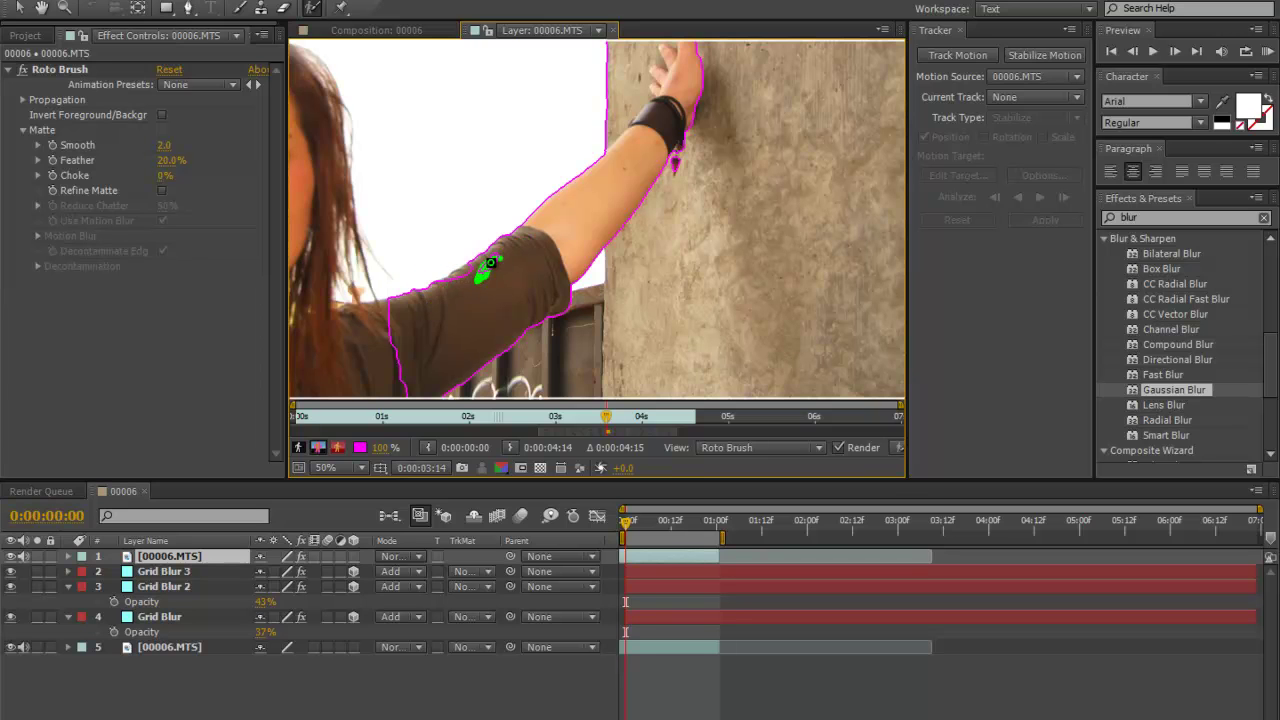
pyautogui.moveTo(492, 270); pyautogui.dragTo(435, 284)
pyautogui.moveTo(512, 240)
pyautogui.mouseDown()
pyautogui.moveTo(519, 276)
pyautogui.moveTo(458, 268)
pyautogui.moveTo(555, 216)
pyautogui.moveTo(596, 165)
pyautogui.moveTo(608, 105)
pyautogui.moveTo(651, 76)
pyautogui.moveTo(596, 98)
pyautogui.moveTo(572, 174)
pyautogui.moveTo(500, 211)
pyautogui.mouseUp()
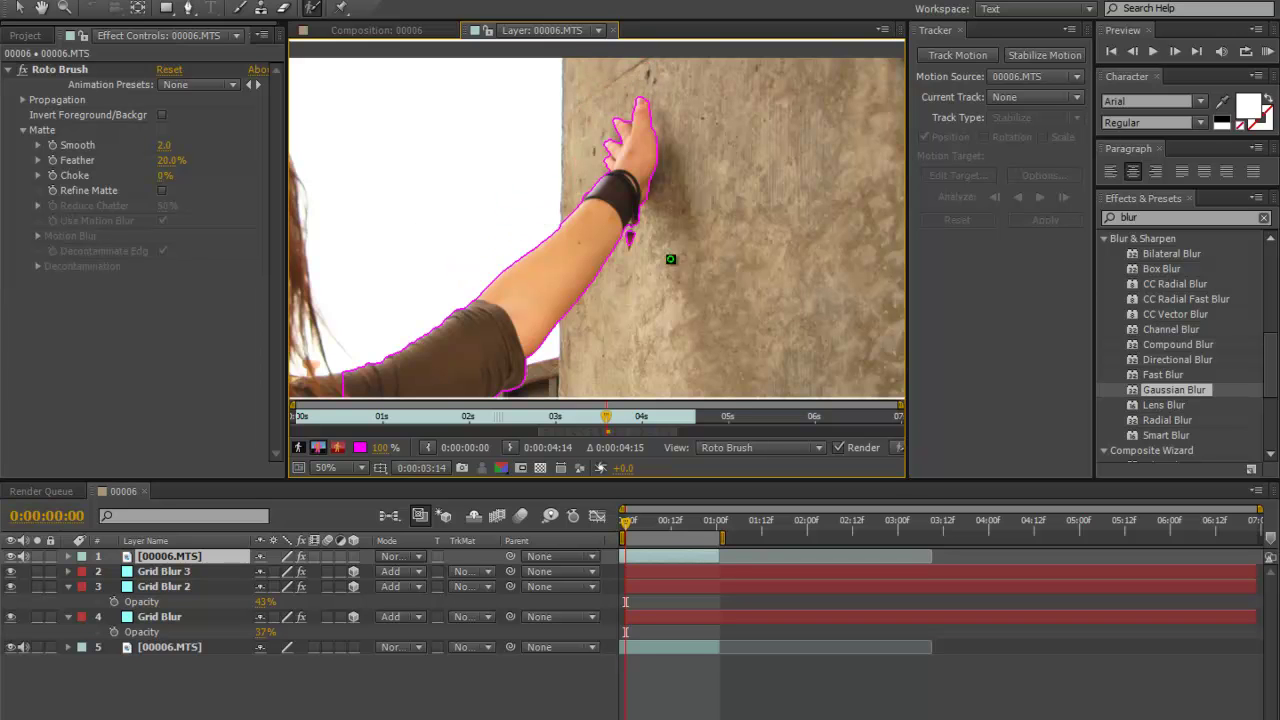
# Step: Examine the selection outline around the fingers, wristband and sleeve at several magnifications
pyautogui.moveTo(684, 195)
pyautogui.mouseDown()
pyautogui.moveTo(649, 271)
pyautogui.moveTo(622, 260)
pyautogui.moveTo(543, 403)
pyautogui.mouseUp()
pyautogui.scroll(-3, 661, 372)
pyautogui.scroll(4, 665, 225)
pyautogui.scroll(4, 605, 206)
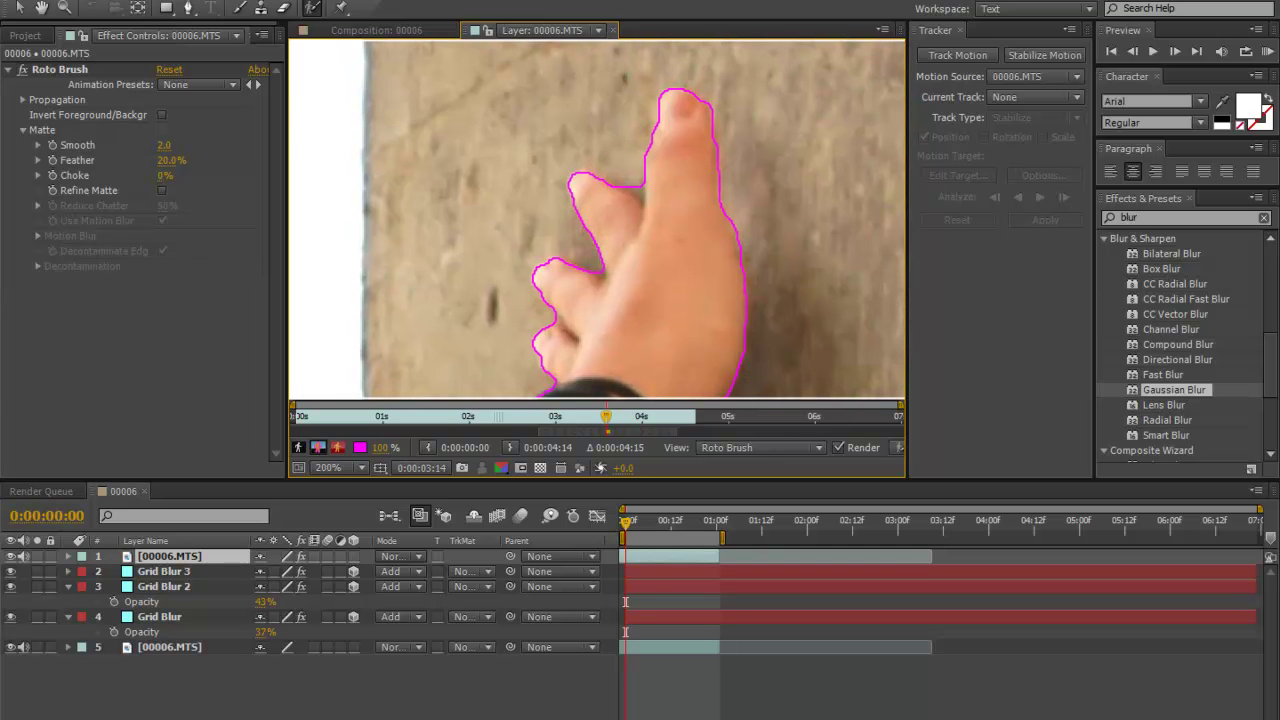
pyautogui.scroll(-6, 648, 222)
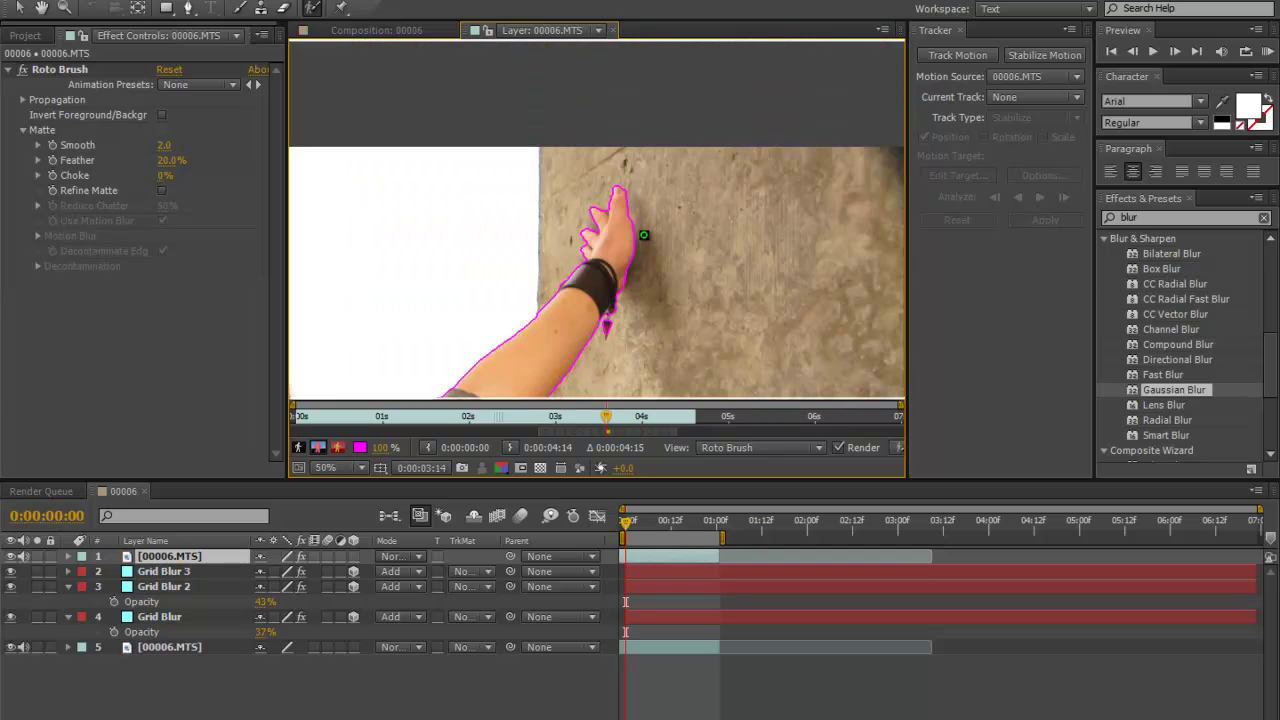
pyautogui.scroll(2, 605, 244)
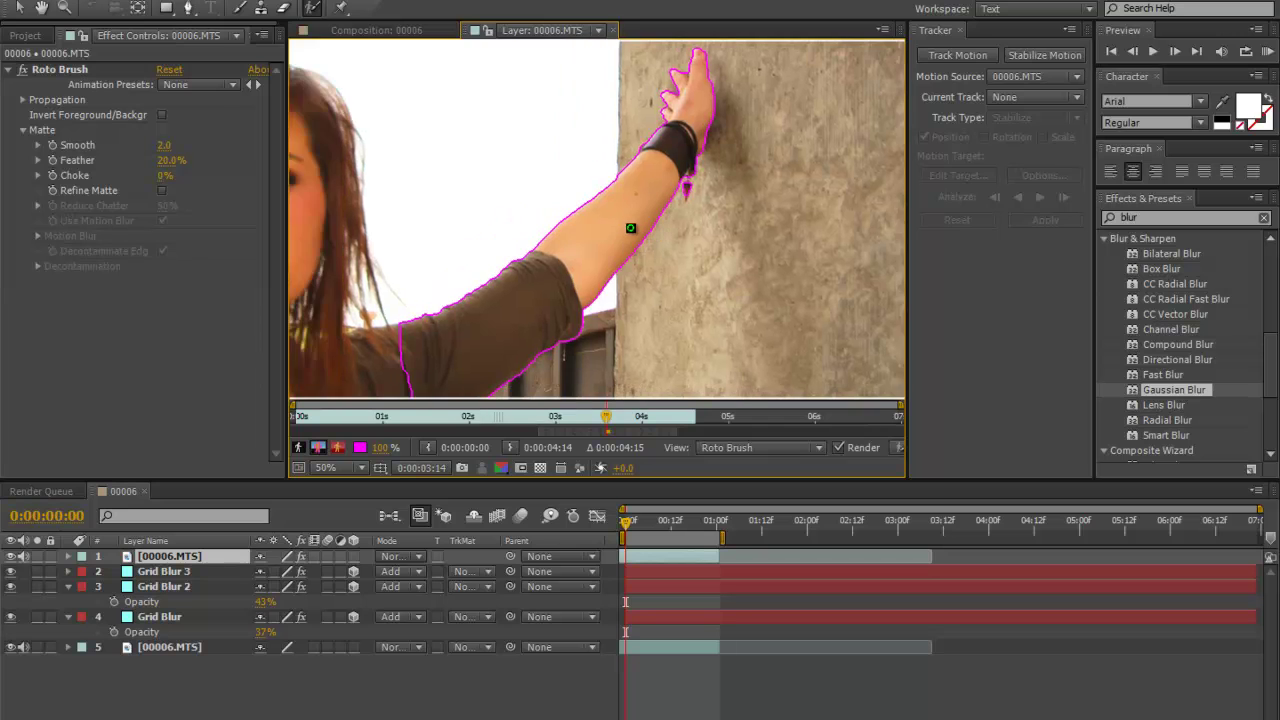
pyautogui.scroll(-2, 629, 223)
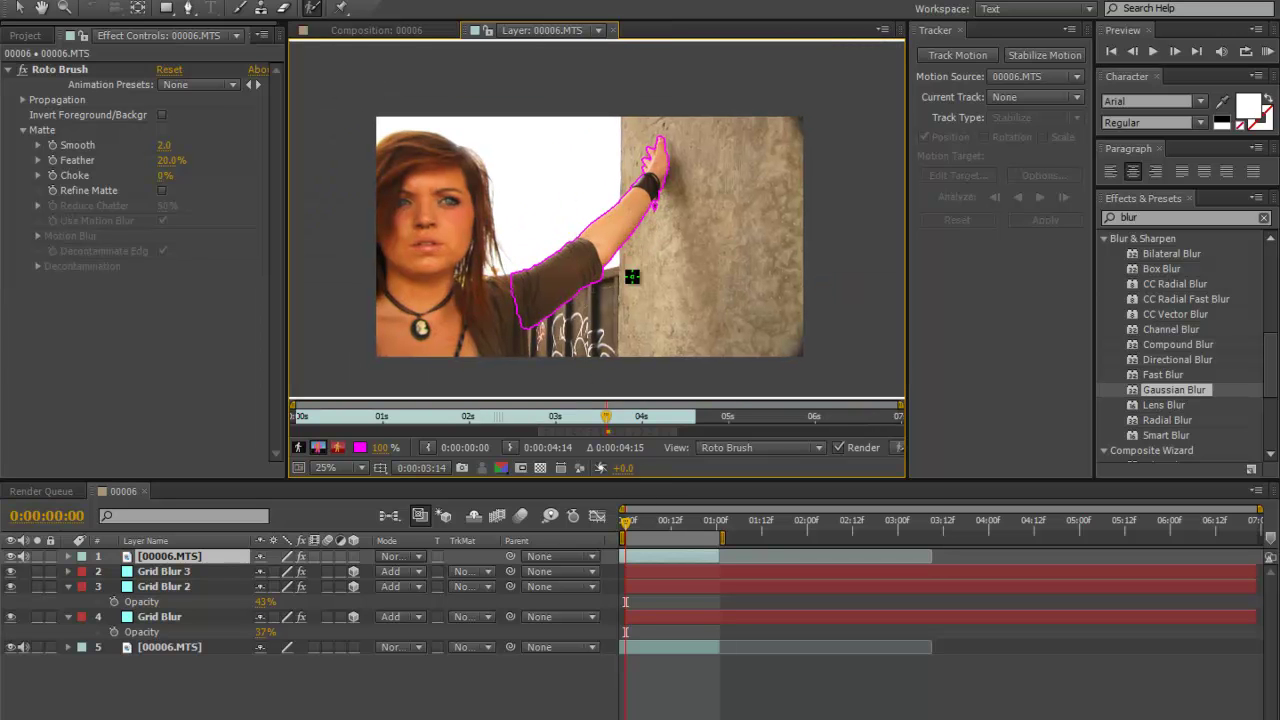
# Step: Advance the footage frame by frame to 0:00:03:20 to propagate the arm selection
pyautogui.press('h')
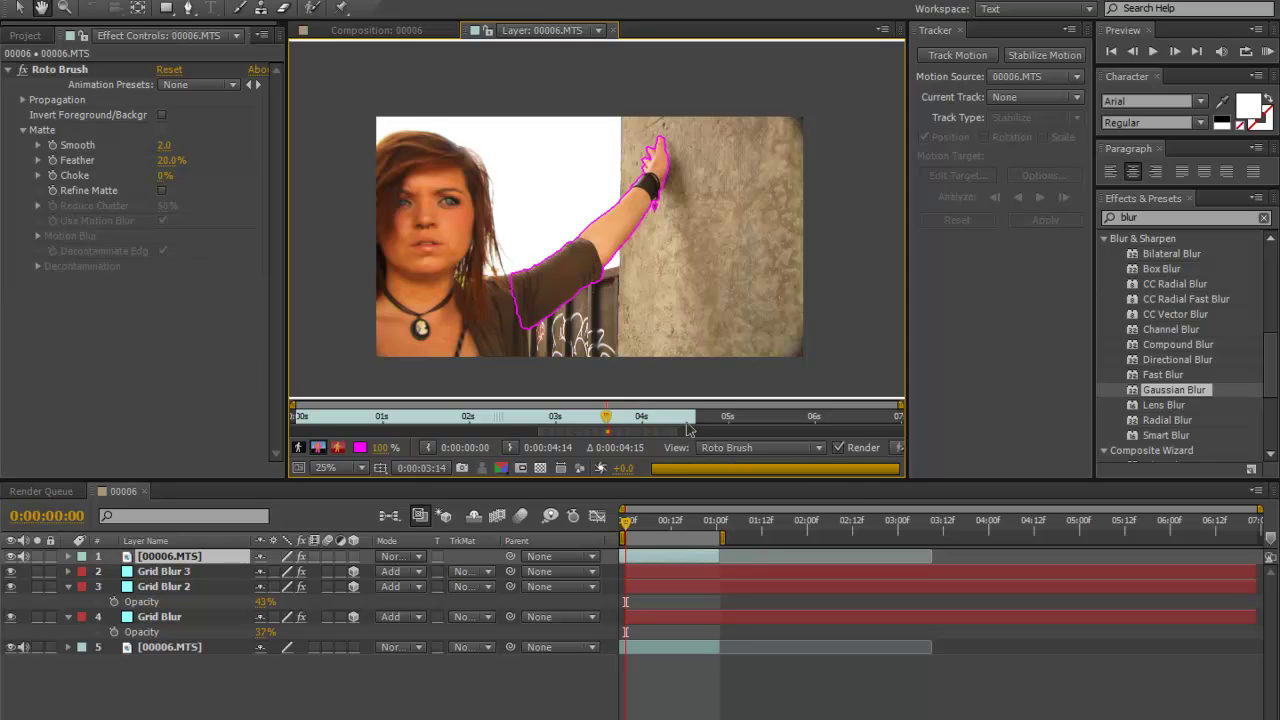
pyautogui.press('pagedown')
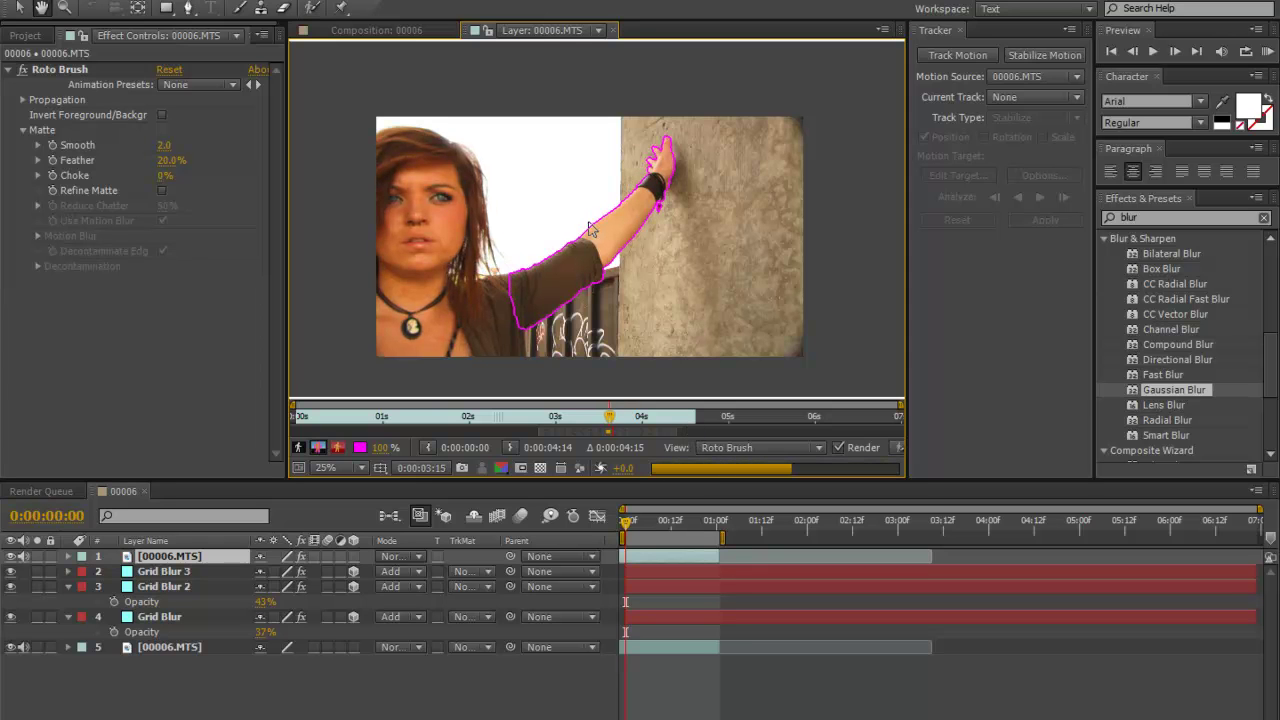
pyautogui.press('pagedown')
pyautogui.press('pagedown')
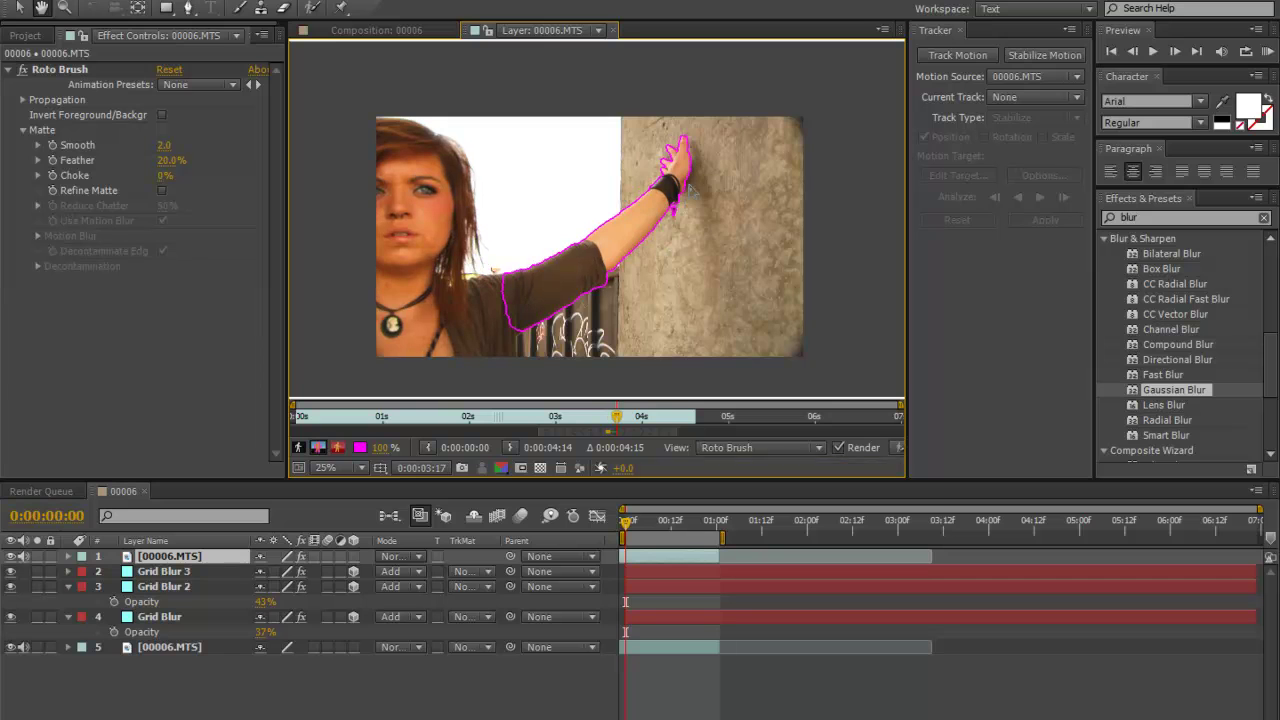
pyautogui.press('pagedown')
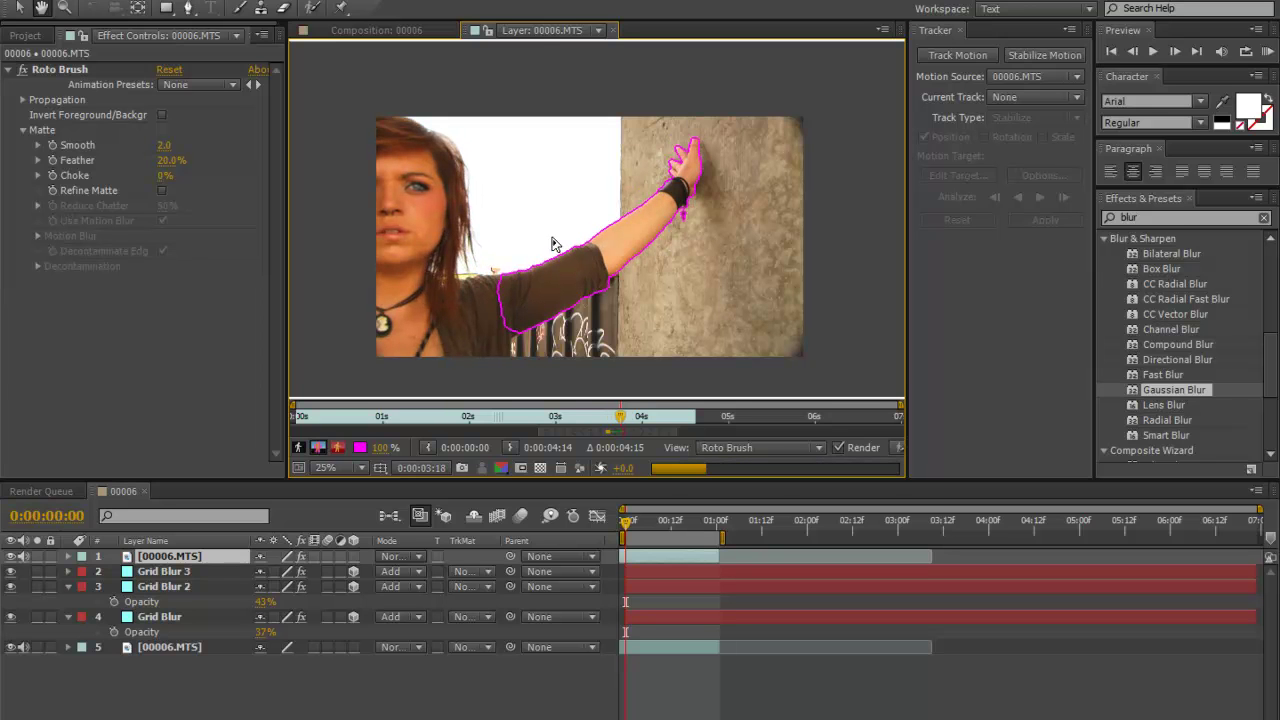
pyautogui.press('pagedown')
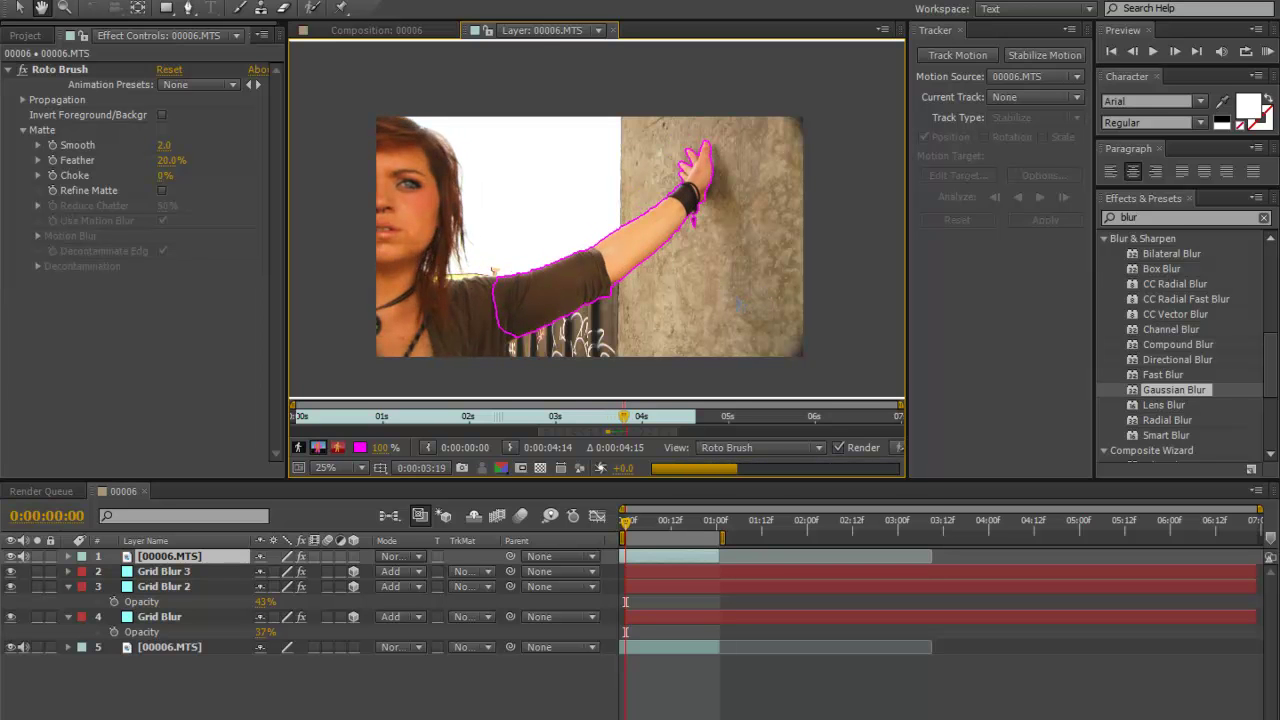
pyautogui.press('pagedown')
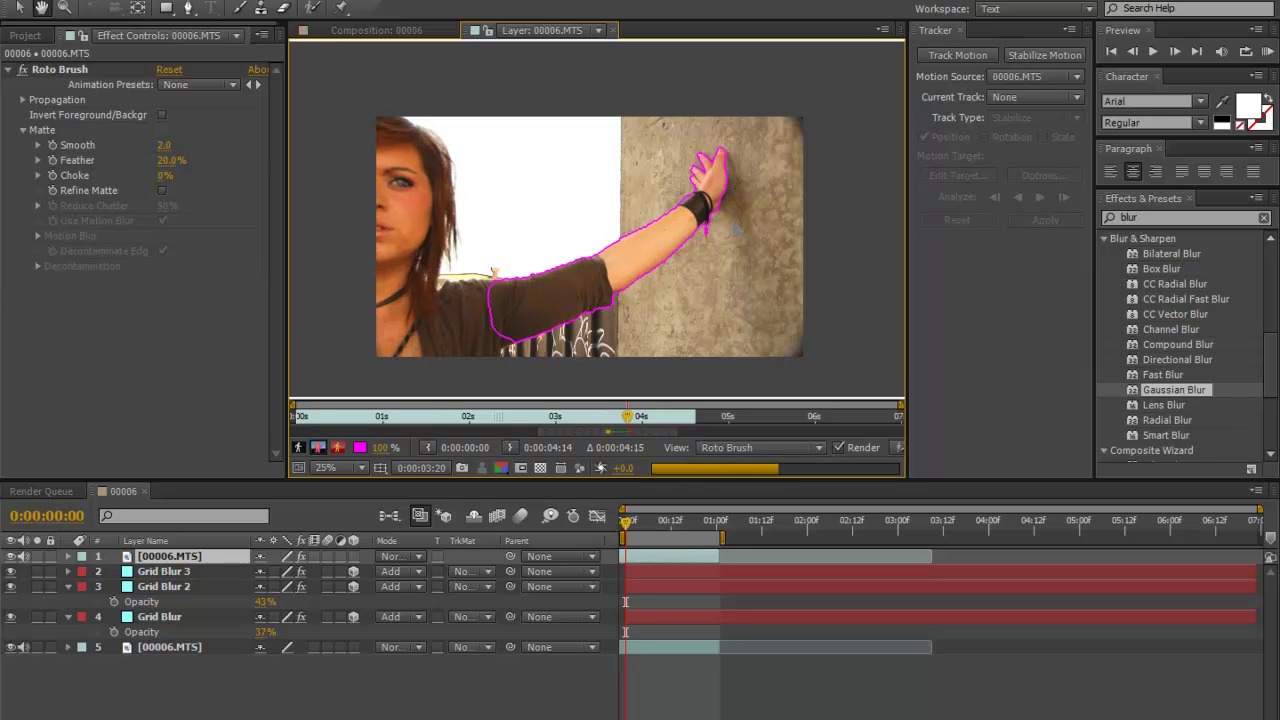
pyautogui.press('.')
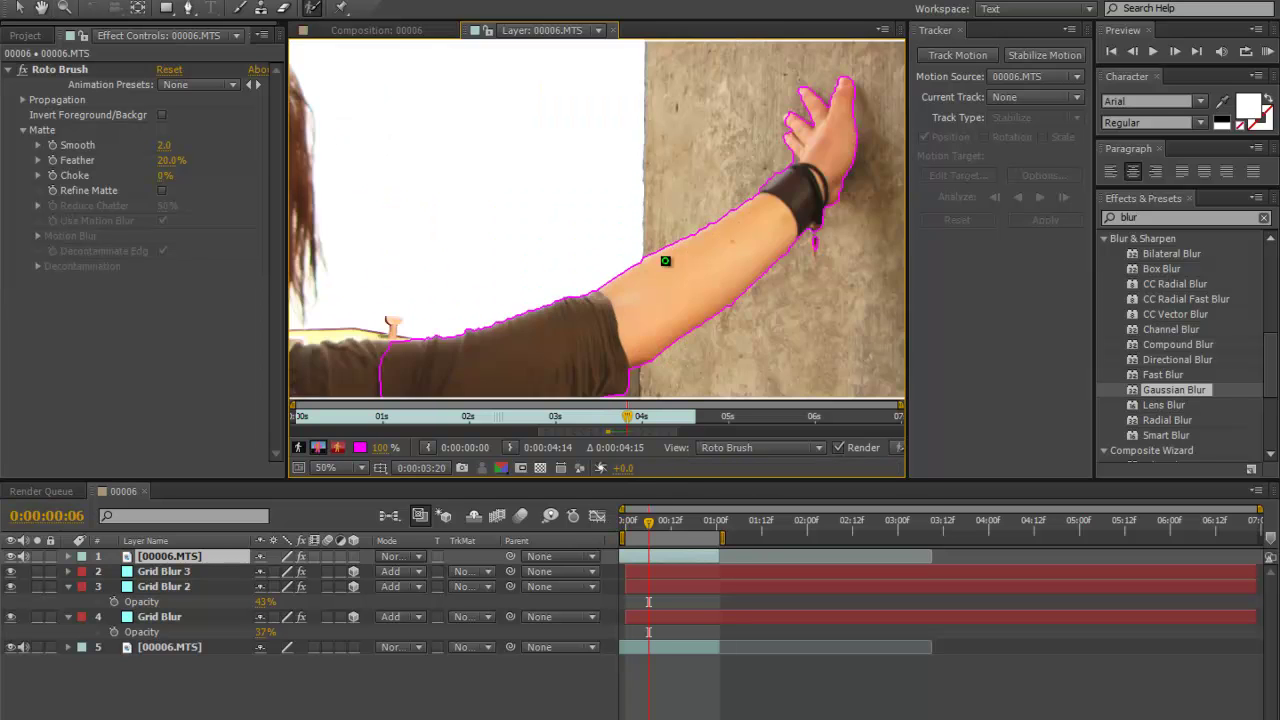
# Step: Correct the Roto Brush outline around the hand and the wristband's hanging pendant with small strokes at 0:00:03:20
pyautogui.scroll(2, 640, 230)
pyautogui.scroll(1, 623, 191)
pyautogui.hscroll(3, 723, 211)
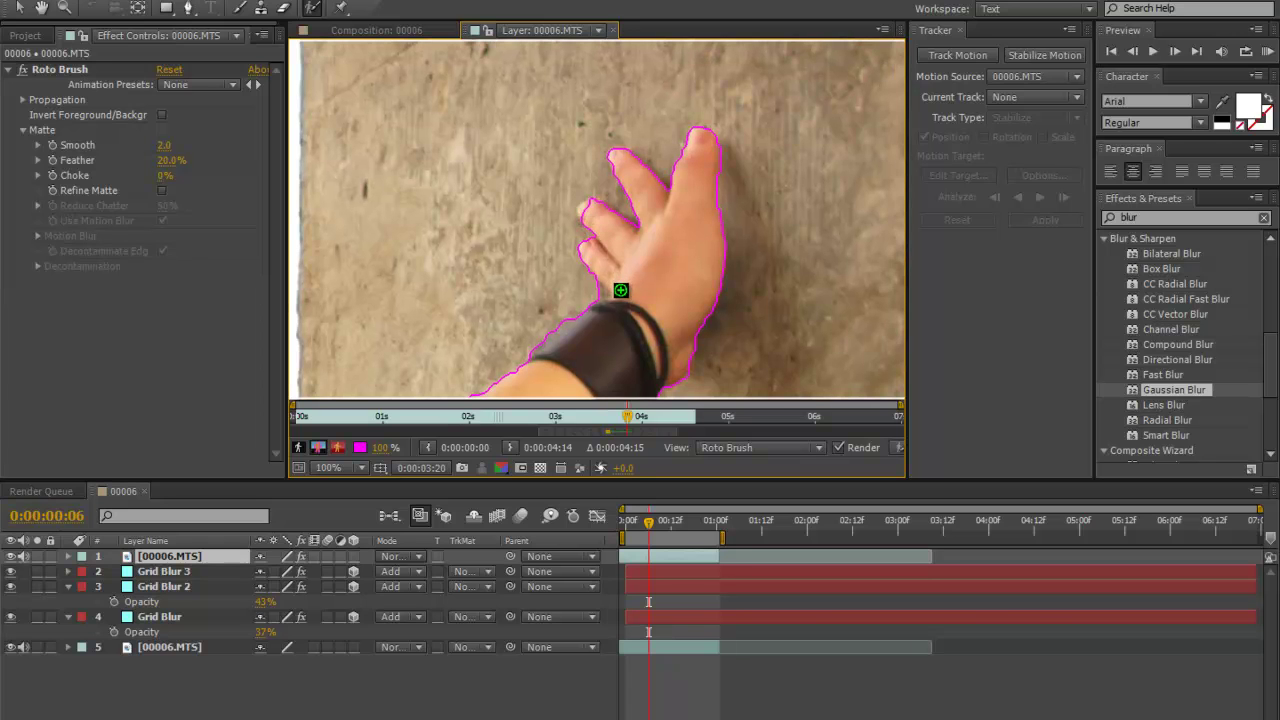
pyautogui.moveTo(591, 210); pyautogui.dragTo(589, 216)
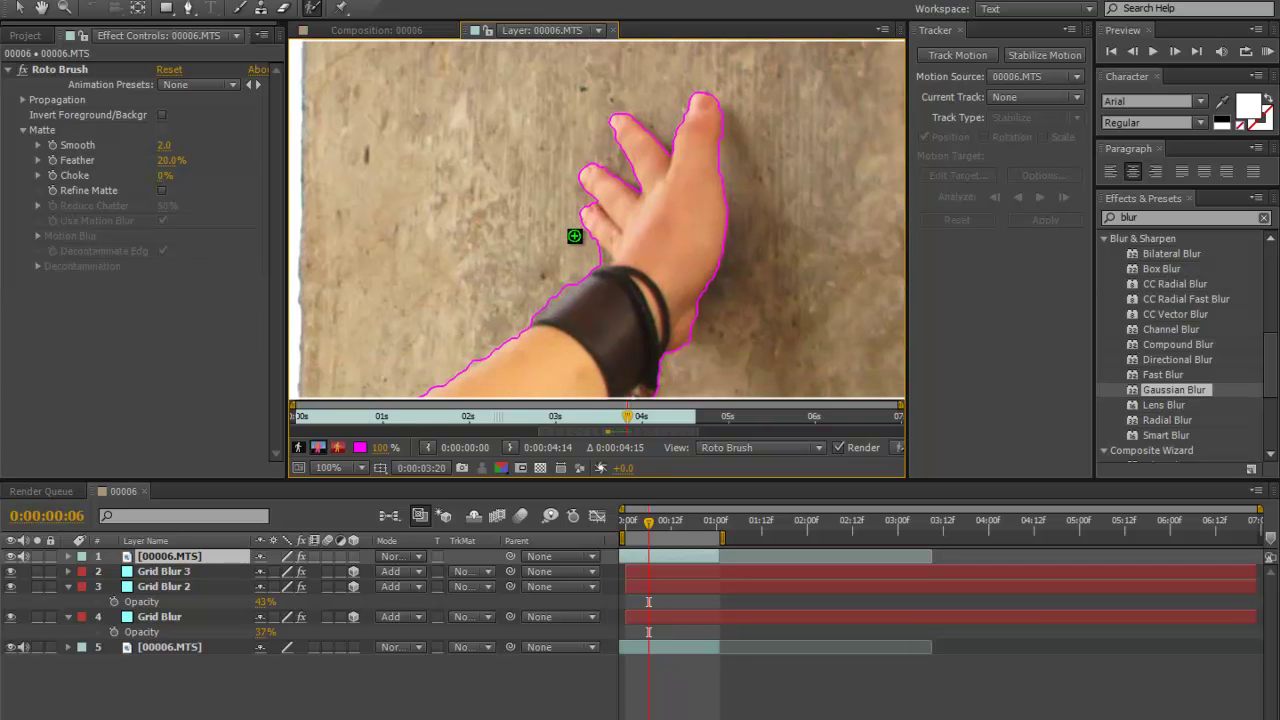
pyautogui.moveTo(574, 236); pyautogui.dragTo(634, 46)
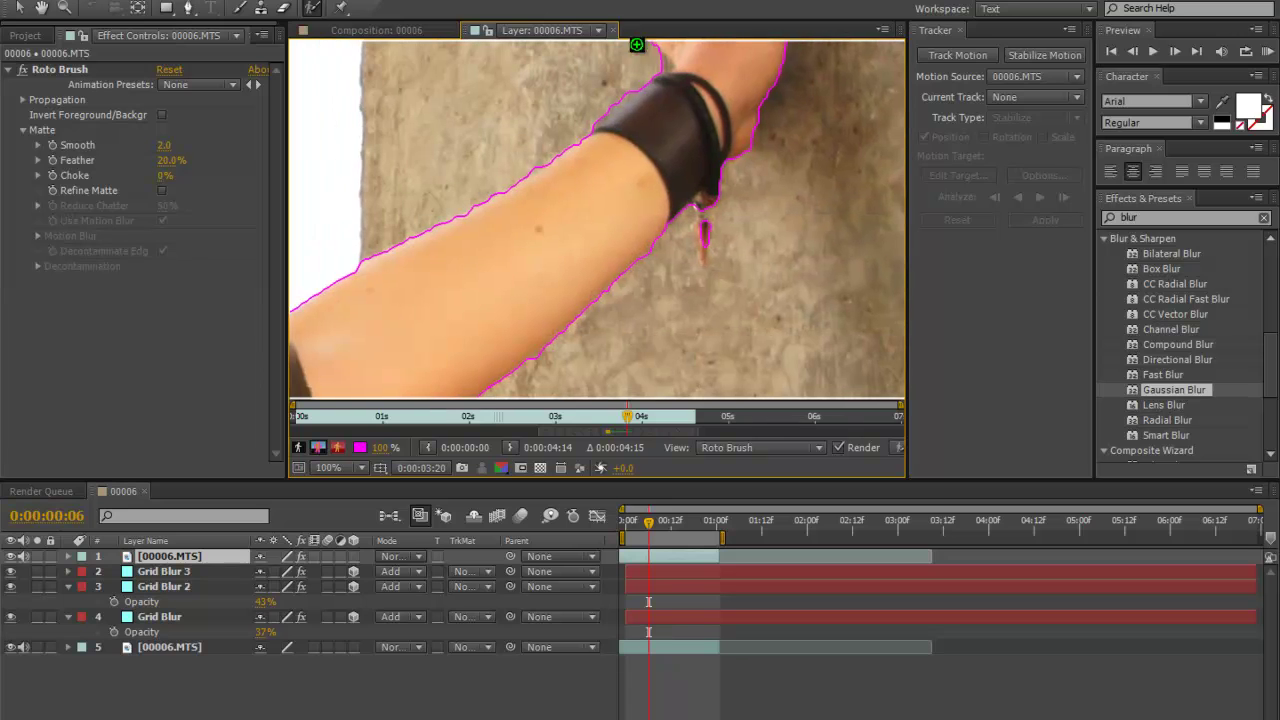
pyautogui.moveTo(698, 226); pyautogui.dragTo(697, 237)
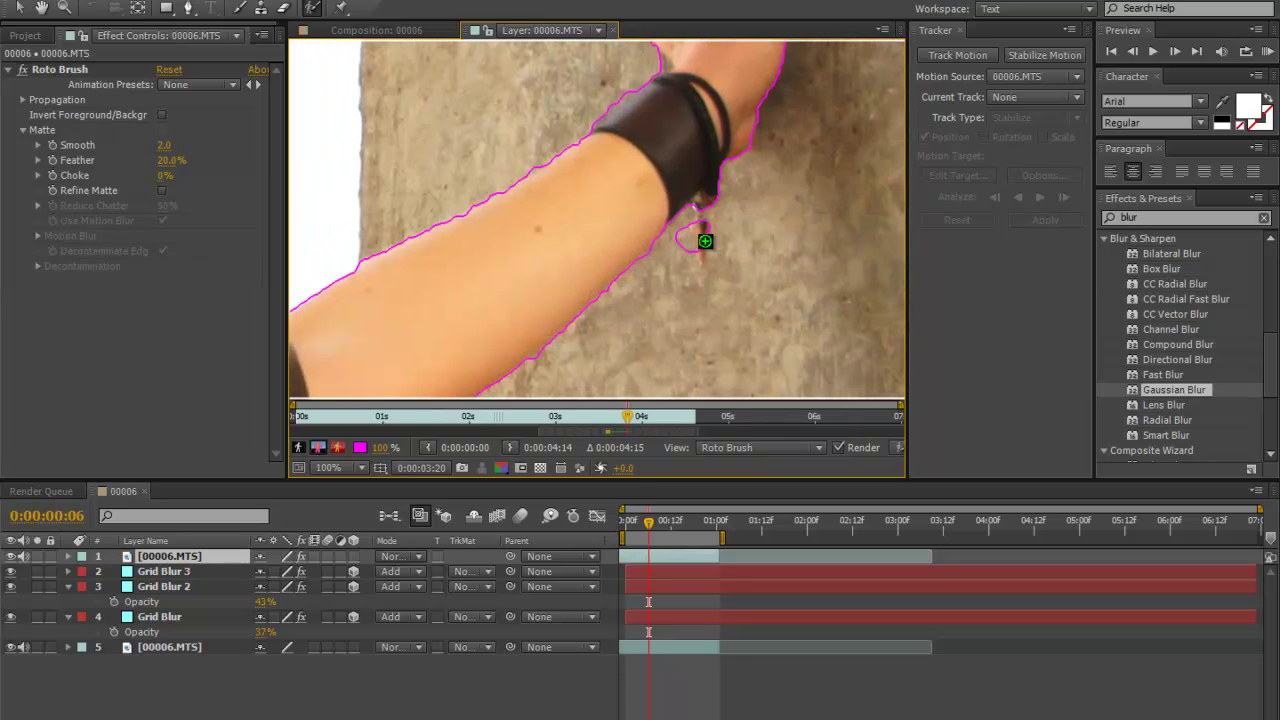
pyautogui.moveTo(700, 250); pyautogui.dragTo(690, 274)
pyautogui.moveTo(686, 223); pyautogui.dragTo(686, 252)
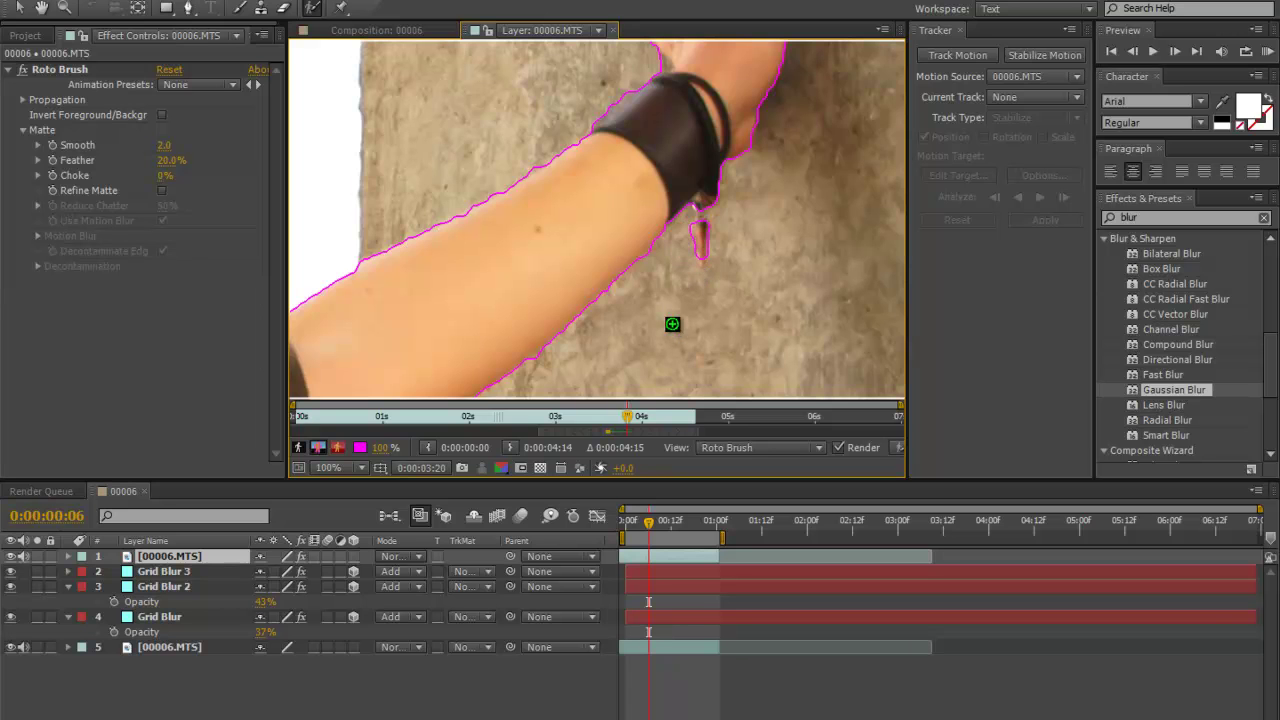
# Step: Propagate the arm selection three more frames to 0:00:03:23 with the whole arm in view
pyautogui.scroll(-2, 617, 206)
pyautogui.scroll(-2, 684, 135)
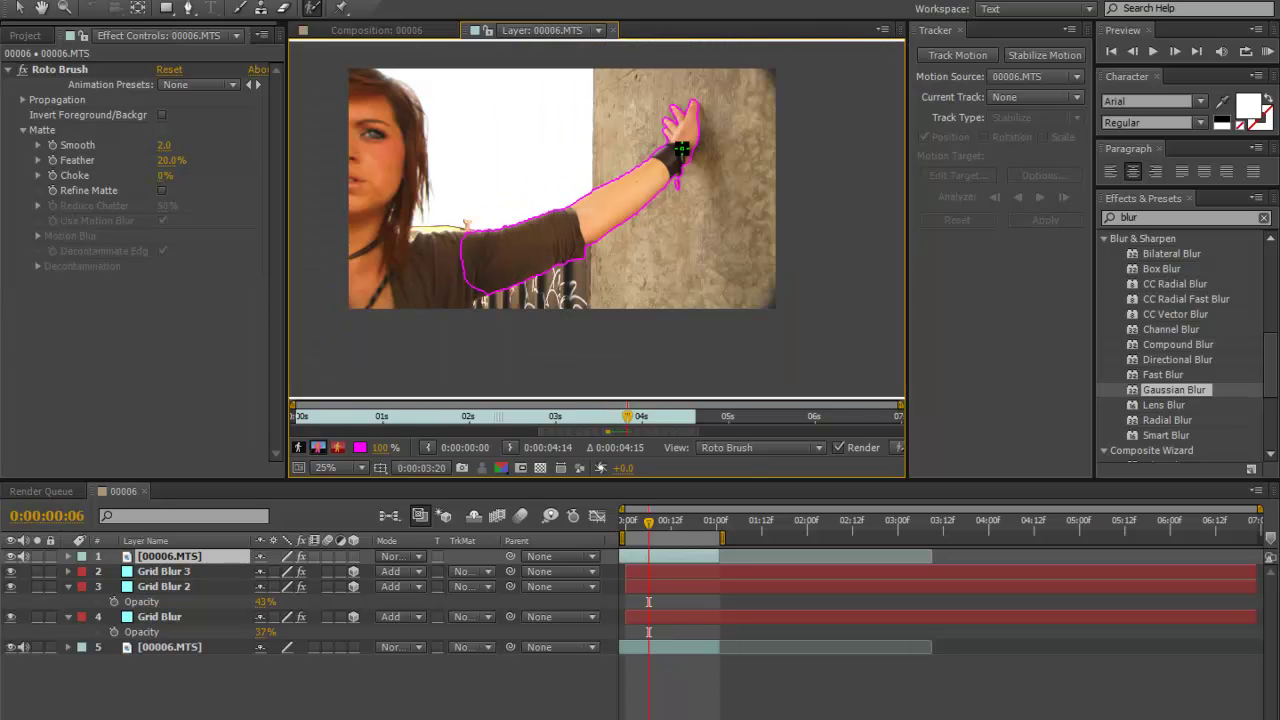
pyautogui.press('pagedown')
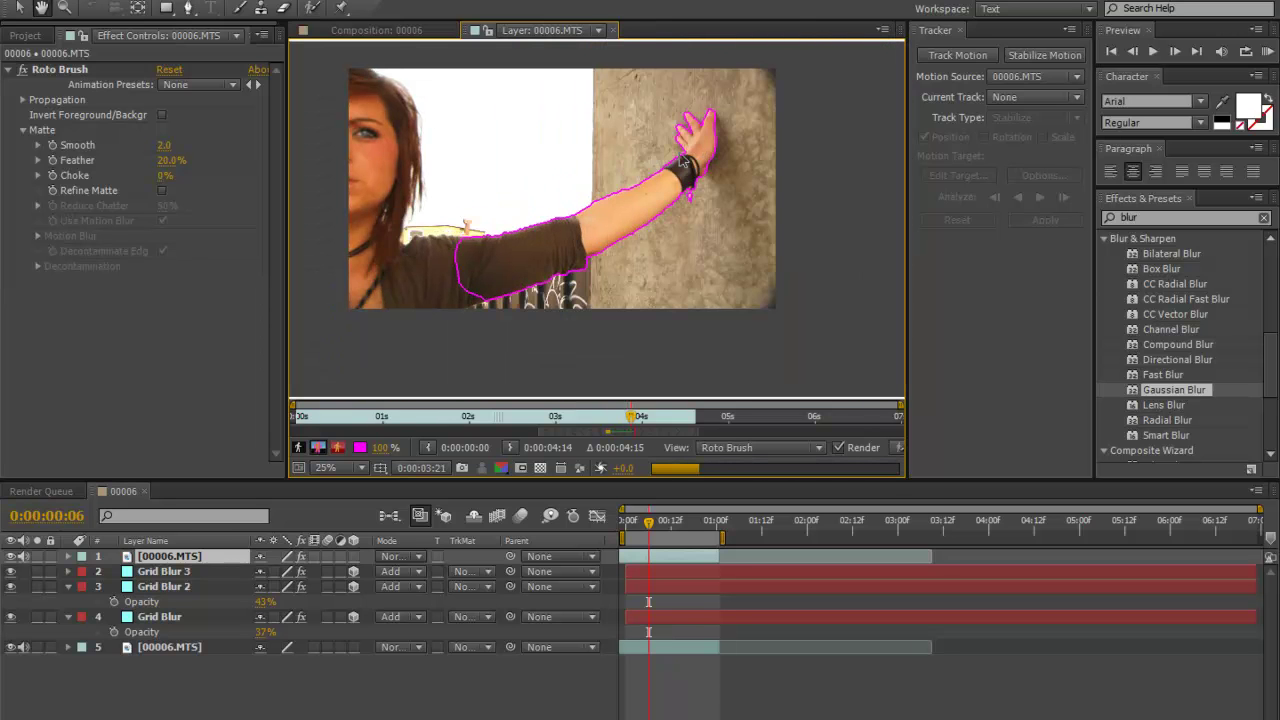
pyautogui.press('pagedown')
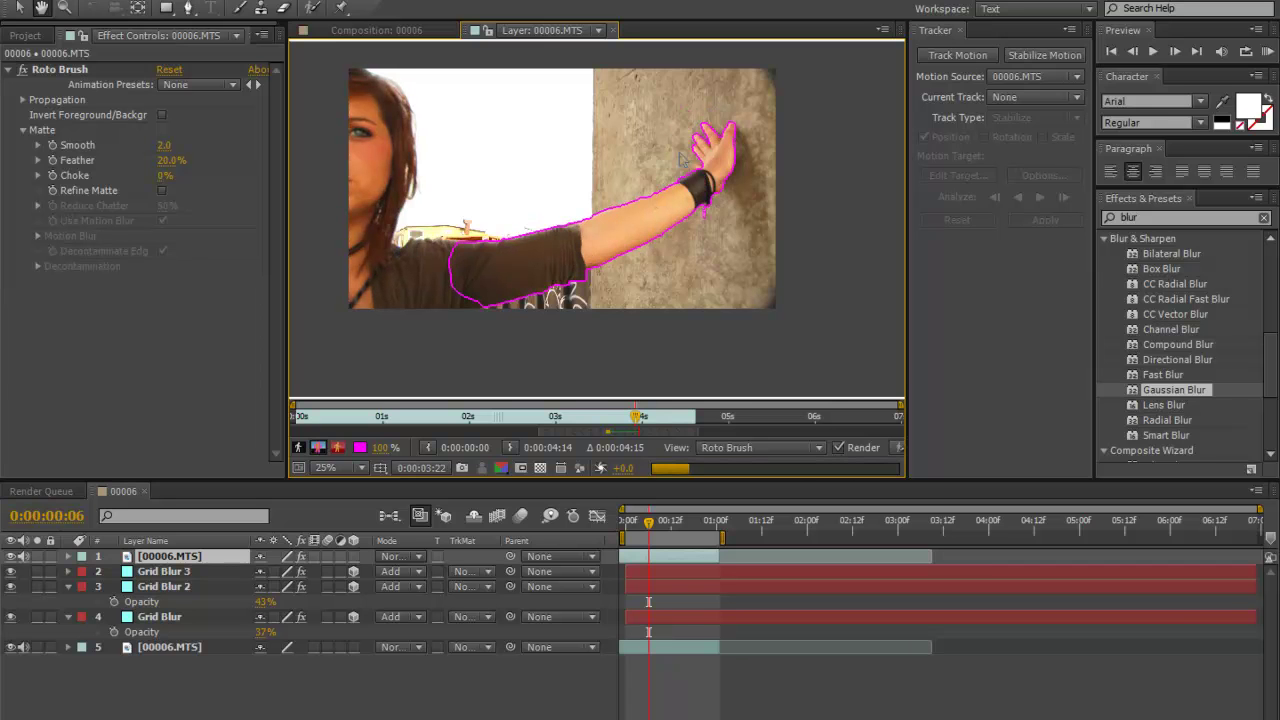
pyautogui.press('pagedown')
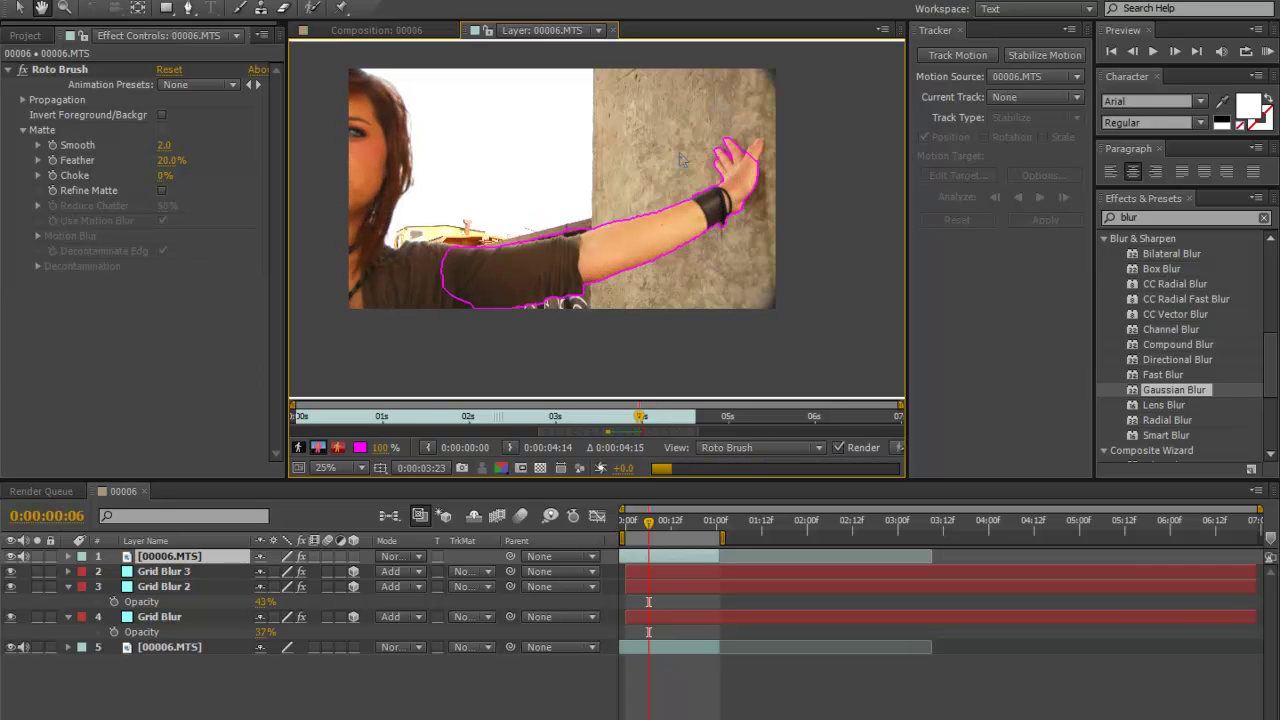
# Step: Add the uncovered fingertip and the small patch of skin above the wristband to the selection with foreground strokes at 0:00:03:23
pyautogui.scroll(2, 763, 157)
pyautogui.moveTo(763, 157); pyautogui.dragTo(571, 120)
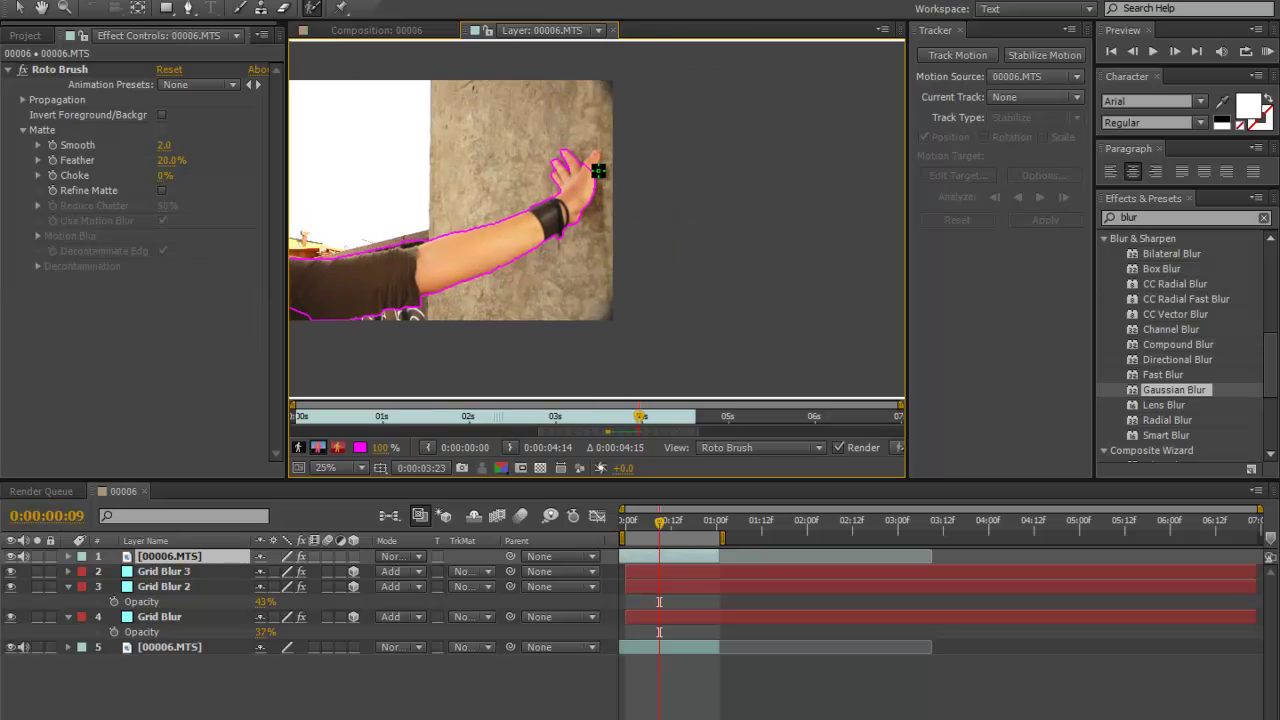
pyautogui.scroll(2, 595, 160)
pyautogui.moveTo(591, 172); pyautogui.dragTo(576, 200)
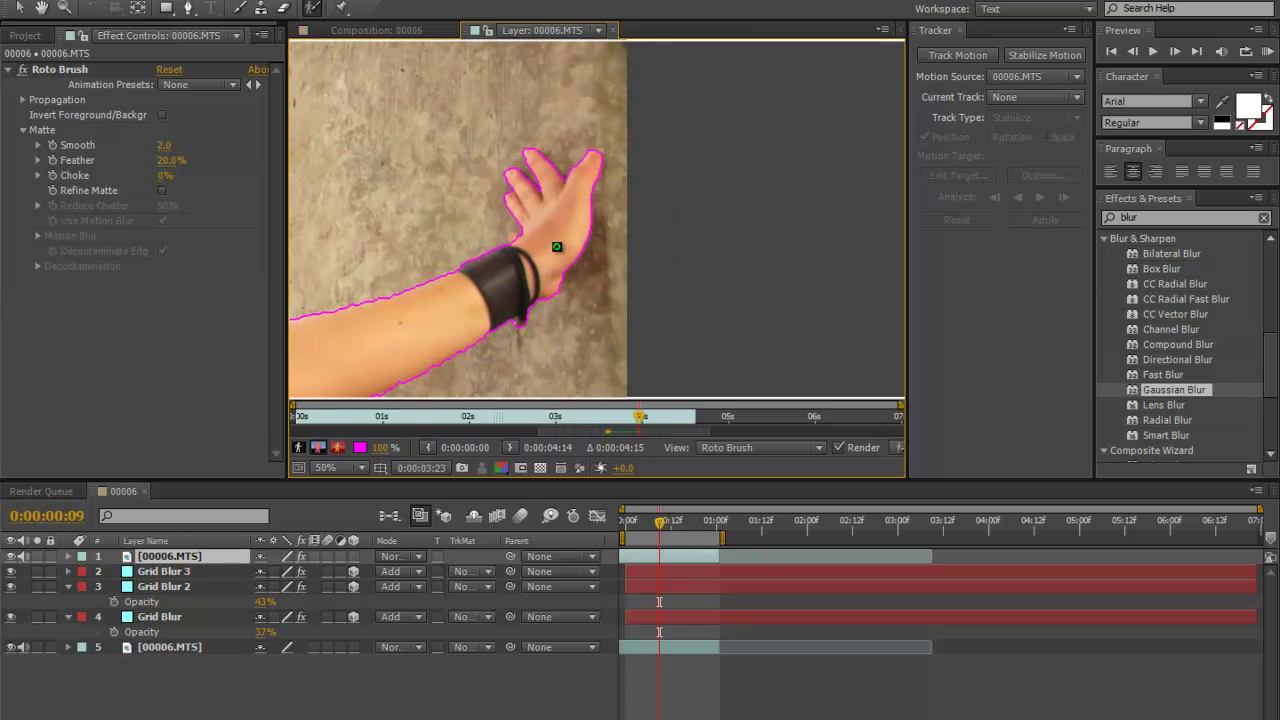
pyautogui.scroll(3, 557, 246)
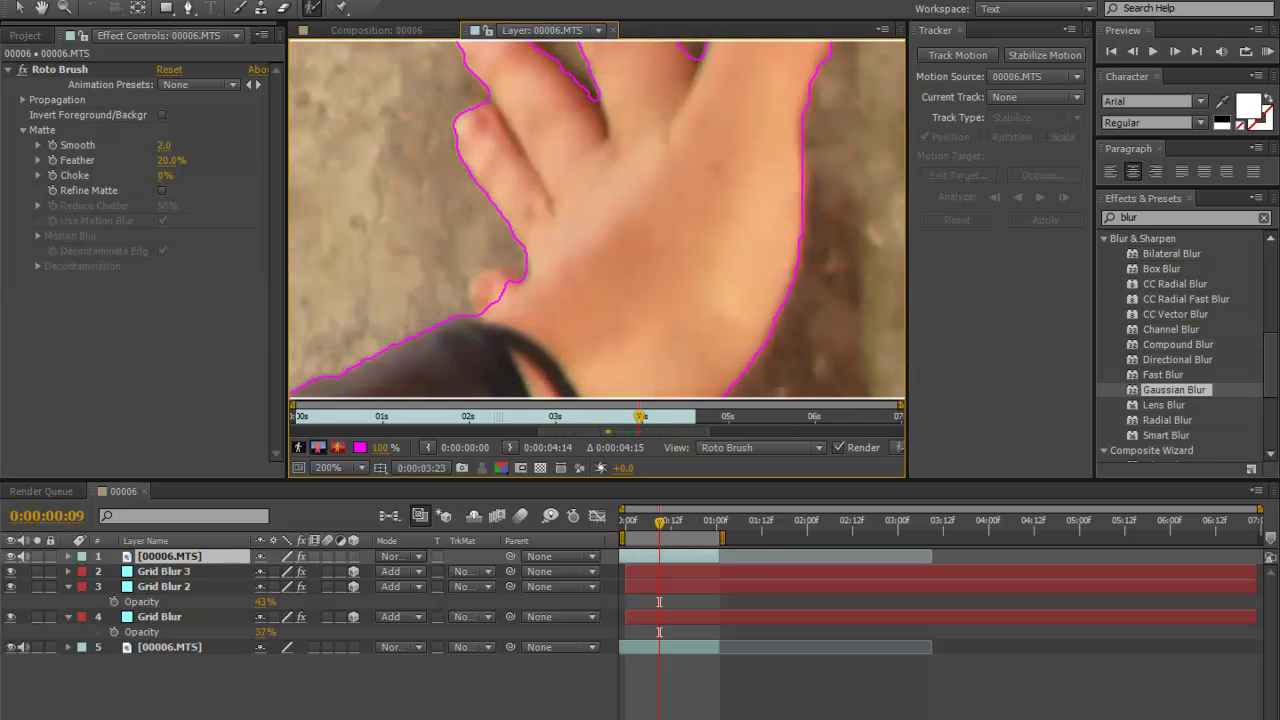
pyautogui.moveTo(500, 324)
pyautogui.mouseDown()
pyautogui.moveTo(506, 286)
pyautogui.moveTo(484, 289)
pyautogui.mouseUp()
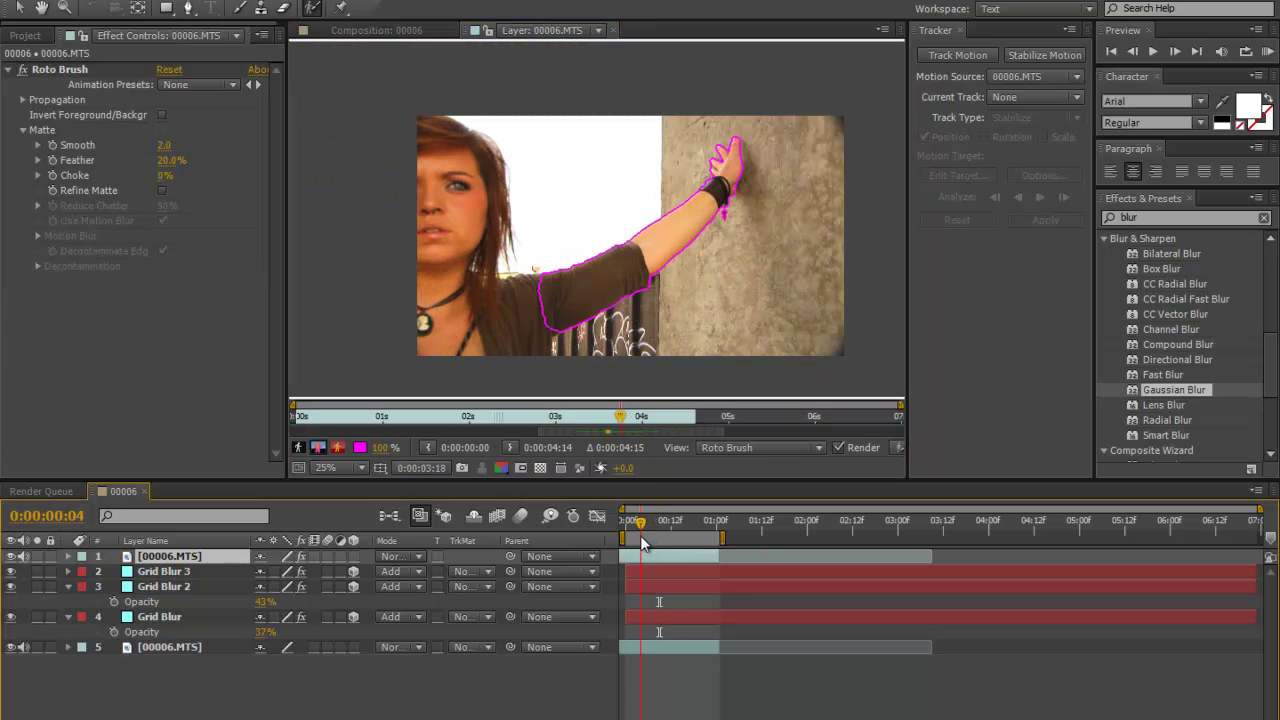
# Step: Scrub from the first frame to composition time 0:00:00:04 to check the arm outline
pyautogui.moveTo(640, 535); pyautogui.dragTo(626, 550)
pyautogui.scroll(2, 634, 212)
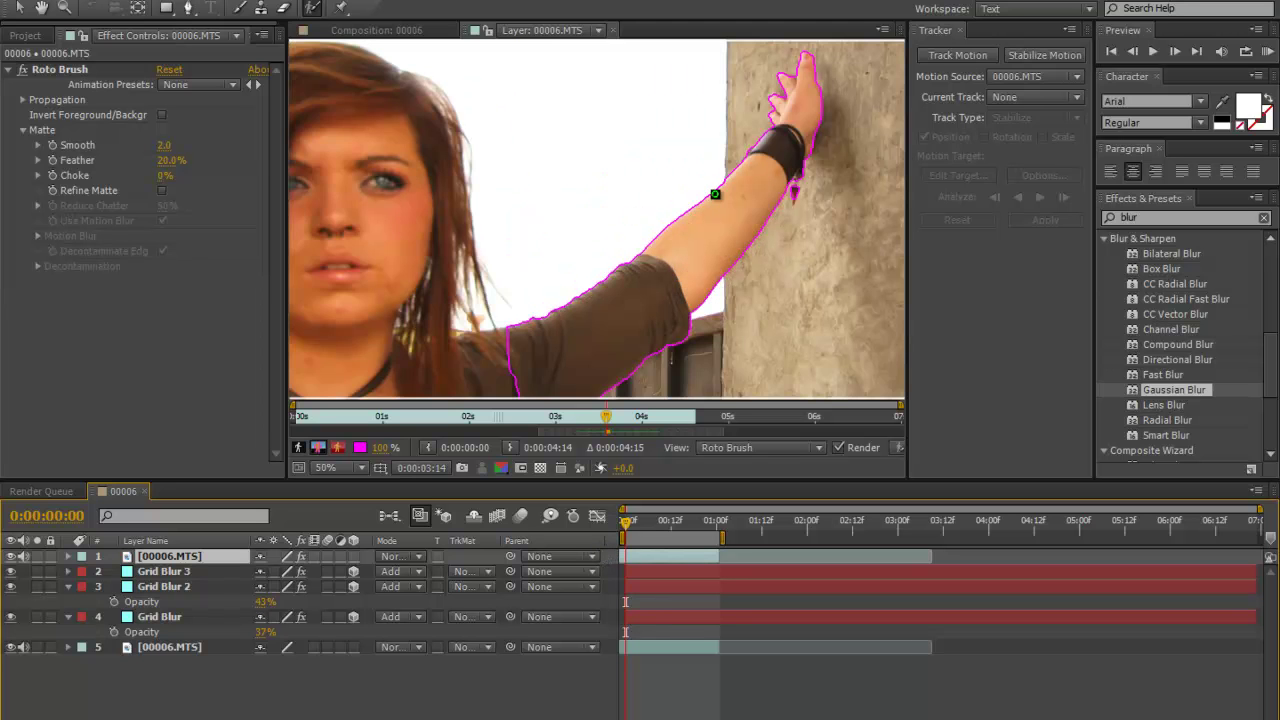
pyautogui.moveTo(628, 527)
pyautogui.mouseDown()
pyautogui.moveTo(667, 533)
pyautogui.moveTo(642, 537)
pyautogui.mouseUp()
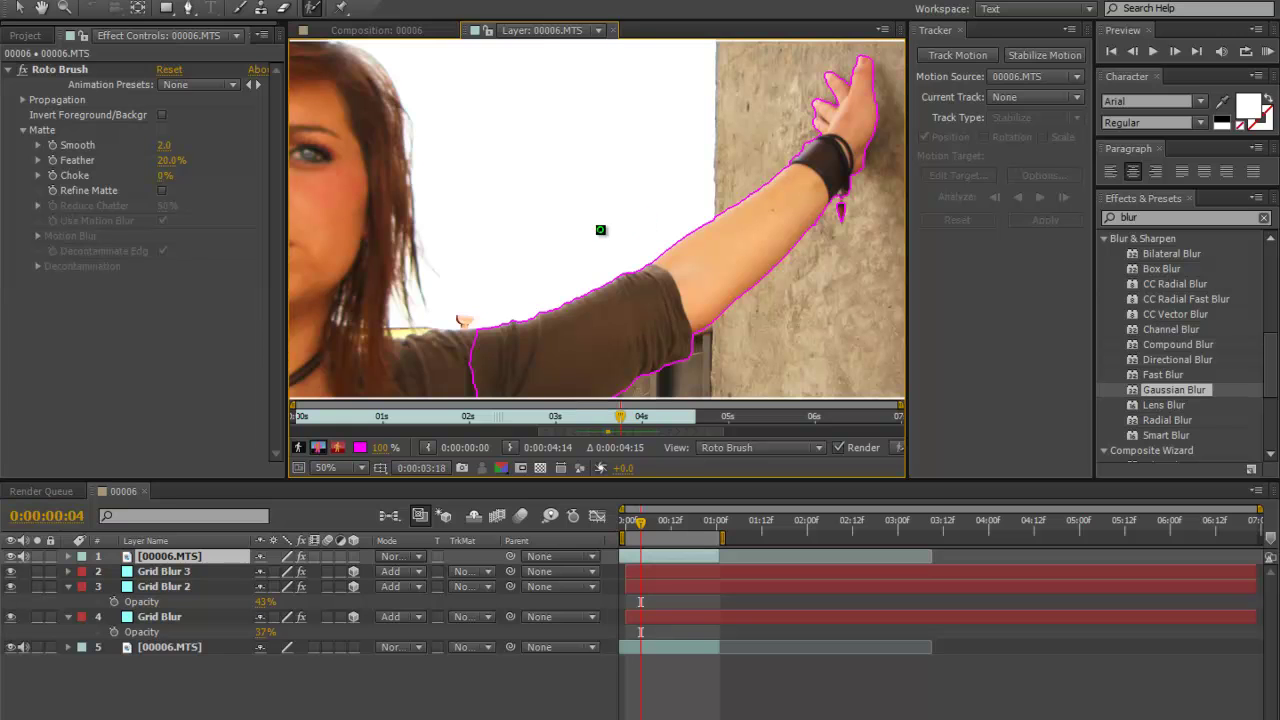
# Step: Return to the 00006 composition and preview the rotoscoped arm against the grid, inspecting the edges around the hand and wristband
pyautogui.click(363, 32)
pyautogui.scroll(4, 482, 240)
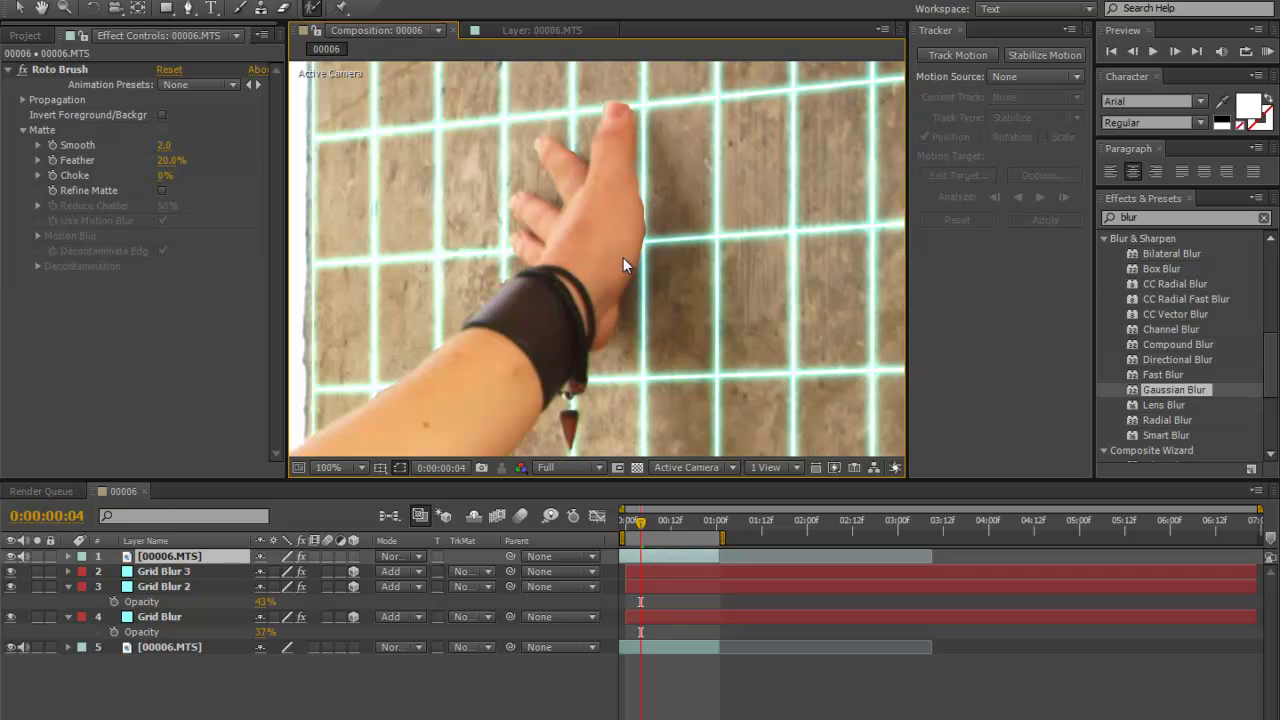
pyautogui.scroll(-2, 498, 350)
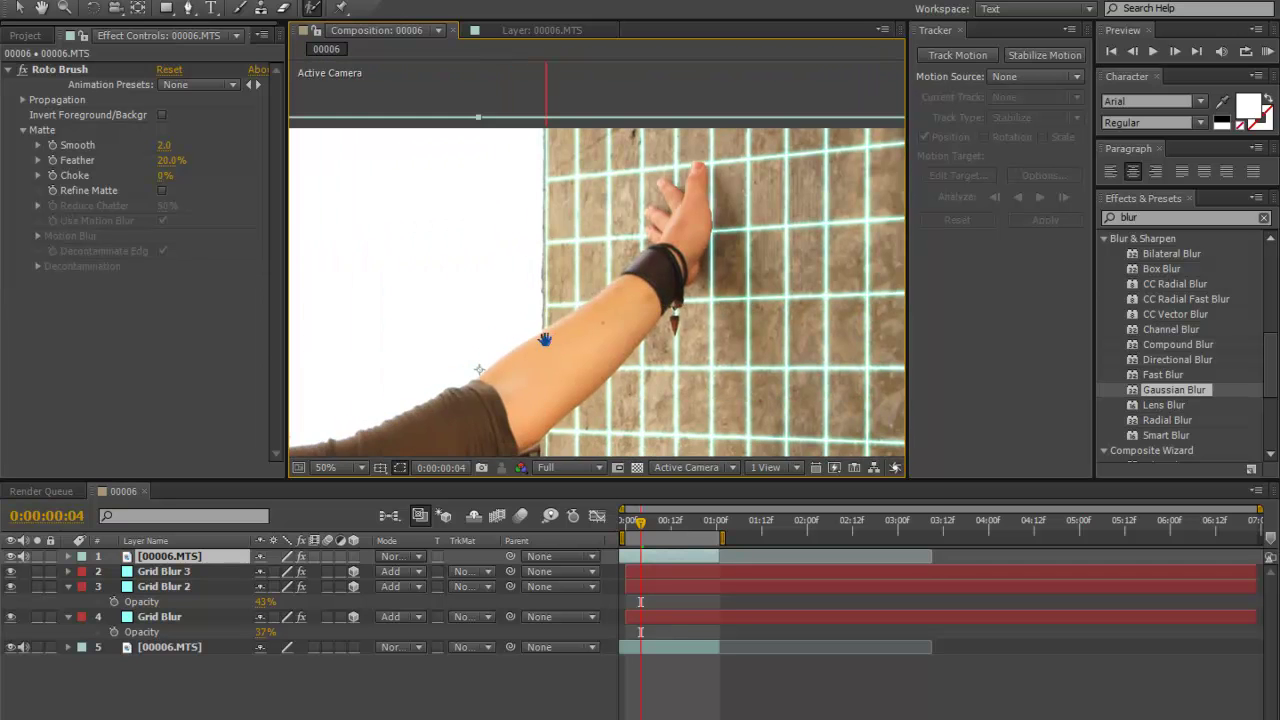
pyautogui.moveTo(535, 350); pyautogui.dragTo(659, 285)
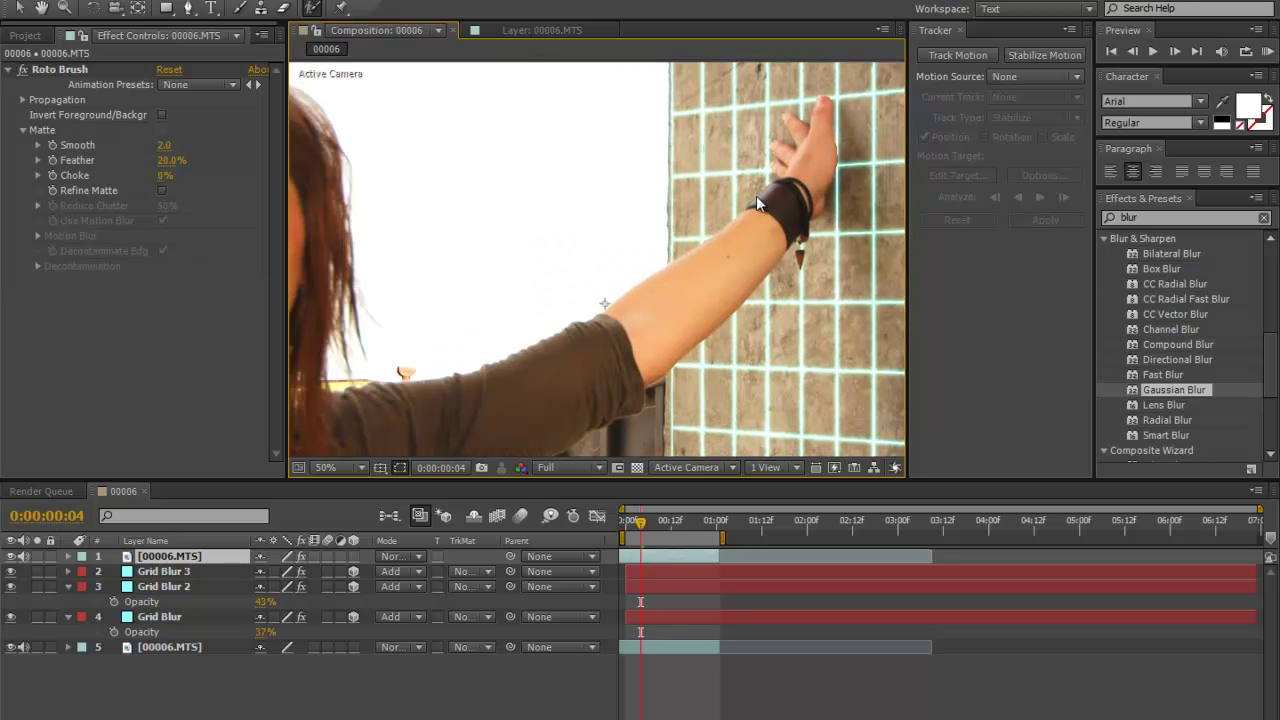
pyautogui.press('space')
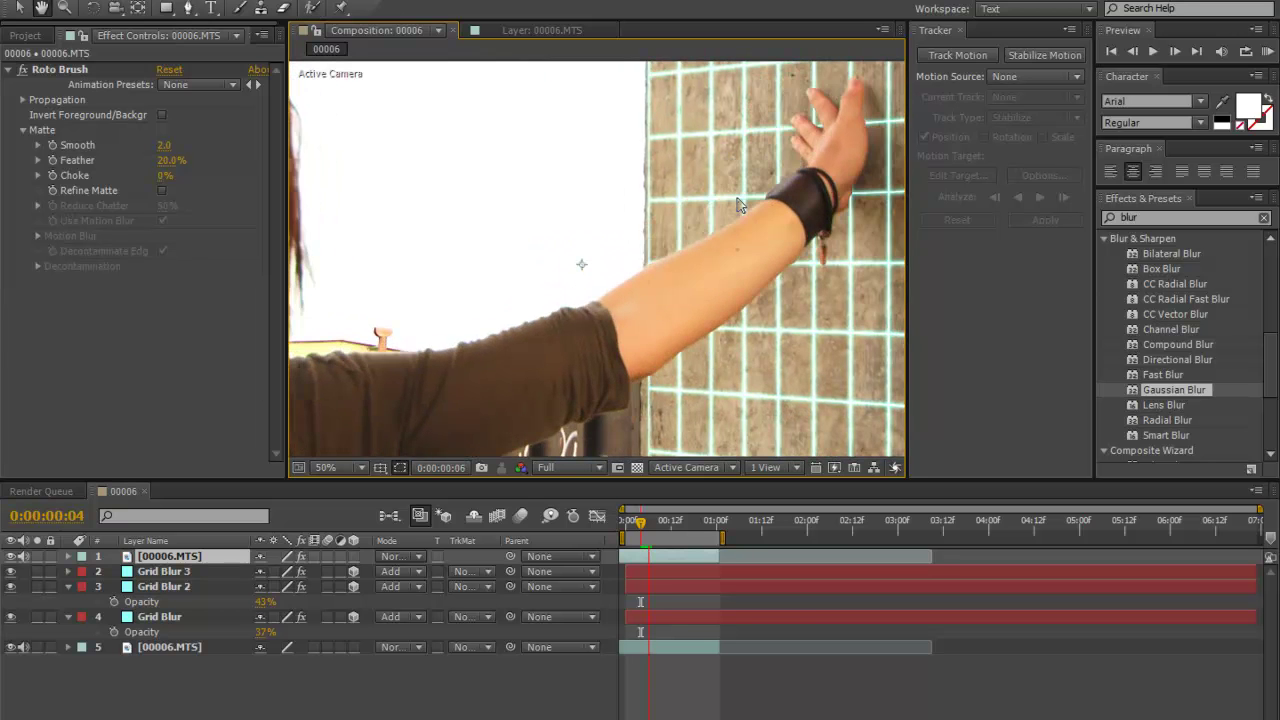
pyautogui.scroll(2, 770, 190)
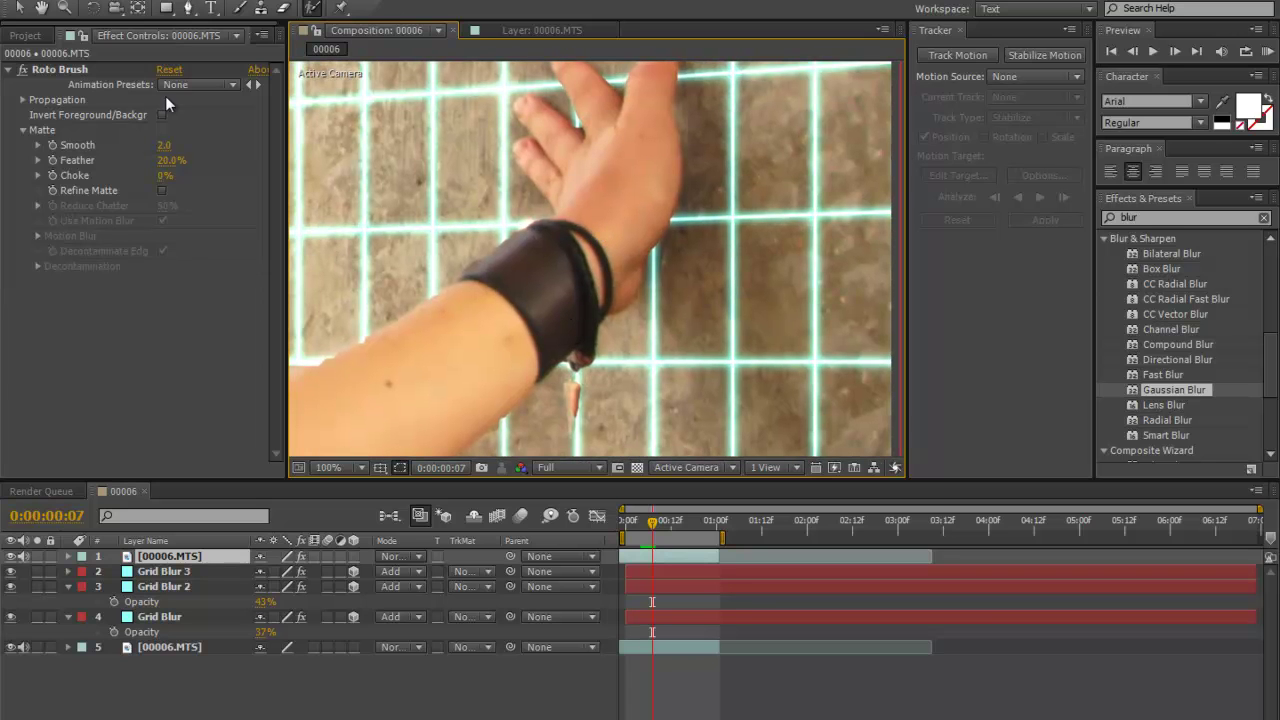
# Step: Raise the Roto Brush matte's Feather to 28.5% and Smooth to 4.4, and check the edges around the hand and wristband
pyautogui.click(170, 160)
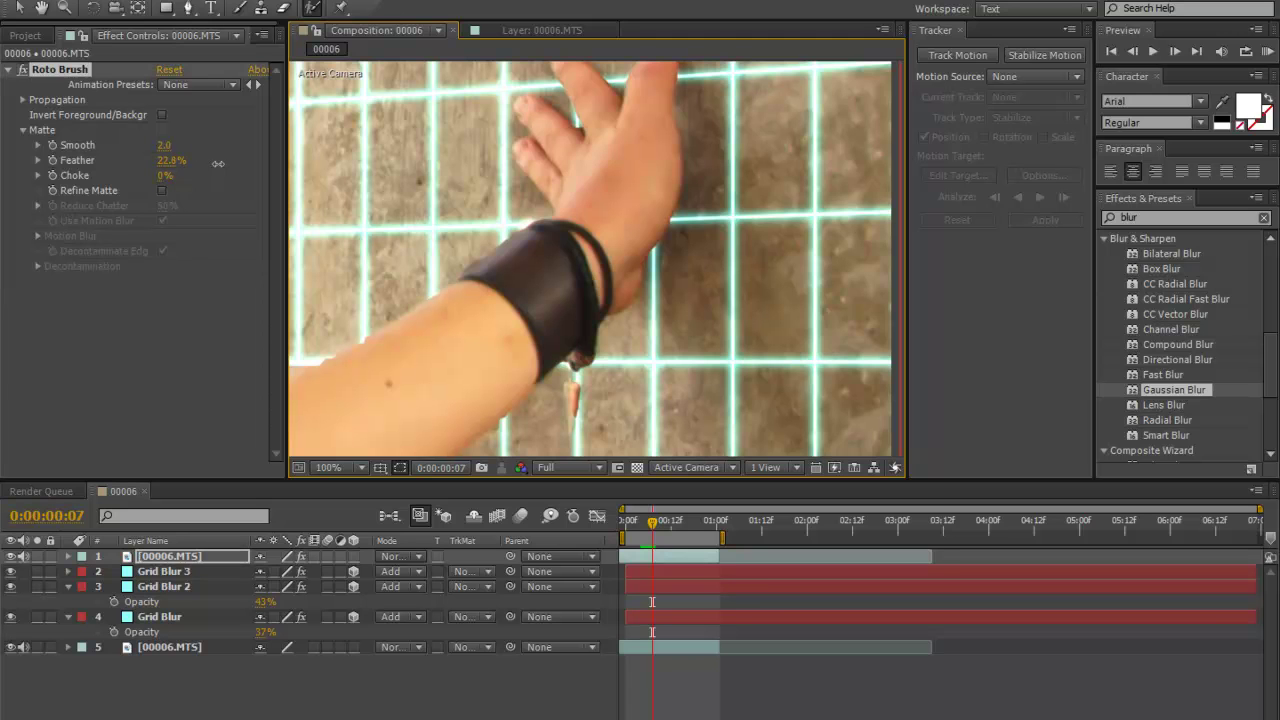
pyautogui.moveTo(249, 160); pyautogui.dragTo(243, 170)
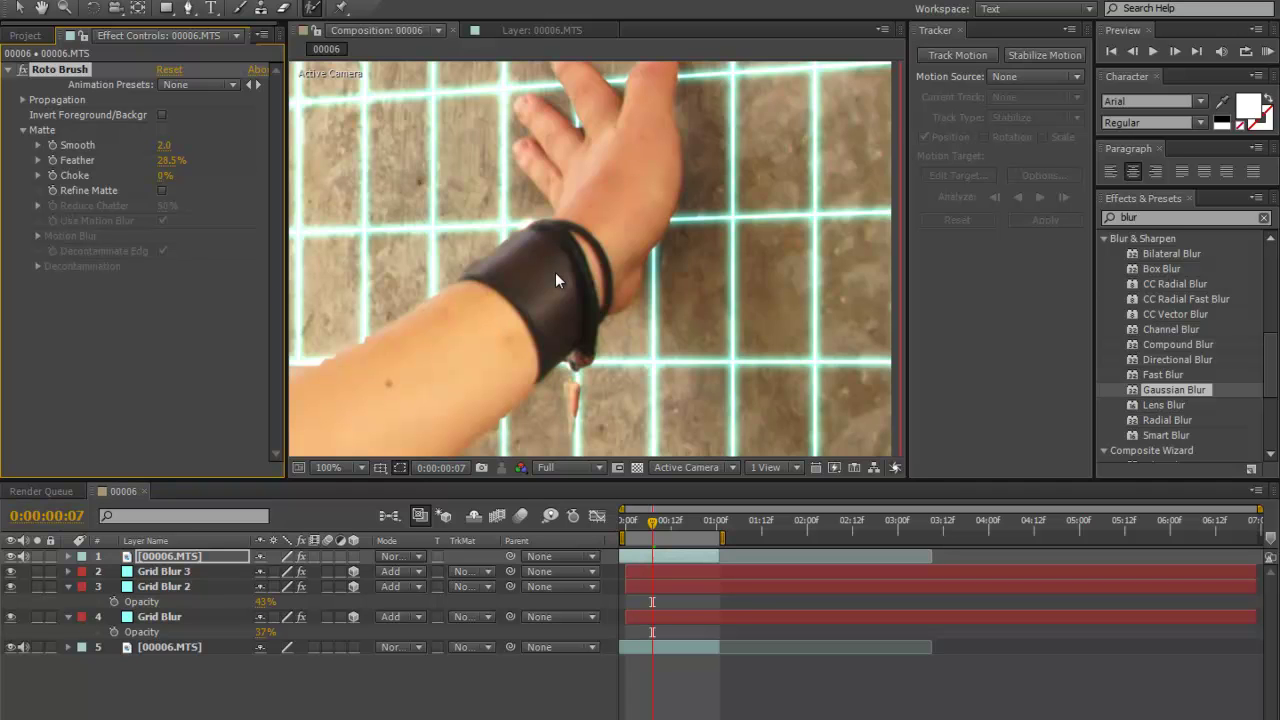
pyautogui.scroll(-2, 555, 272)
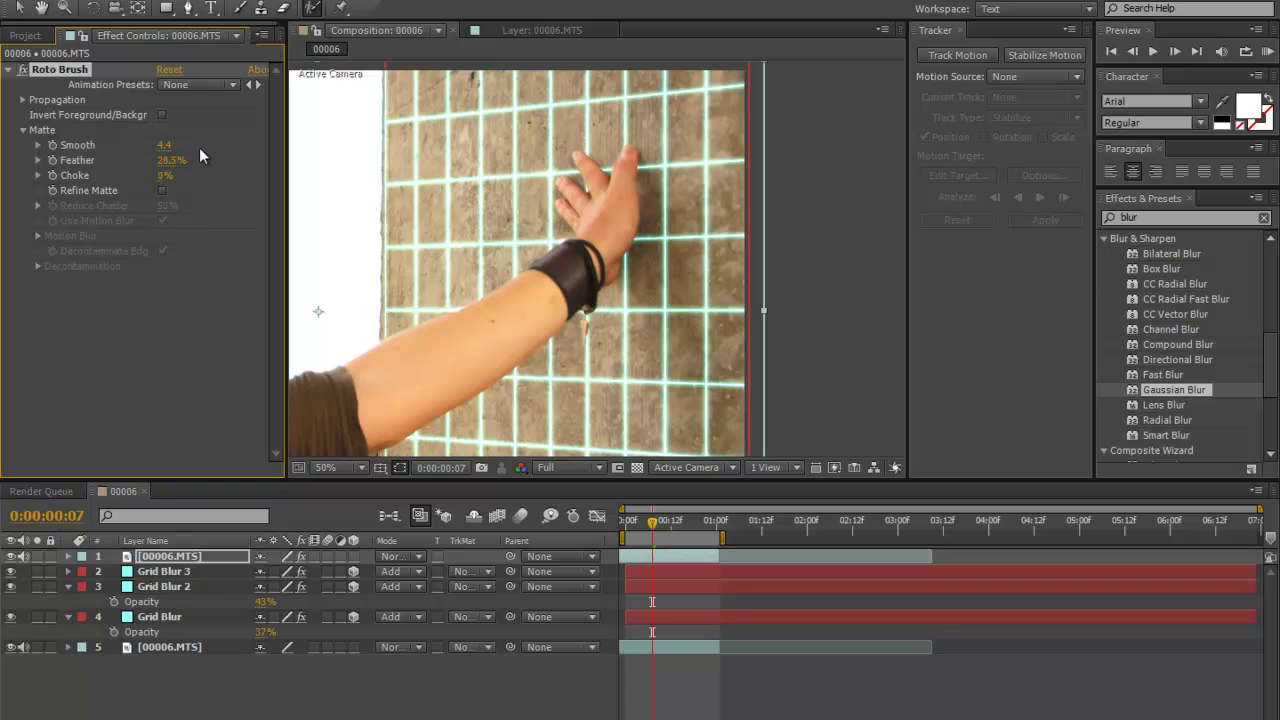
pyautogui.scroll(4, 600, 252)
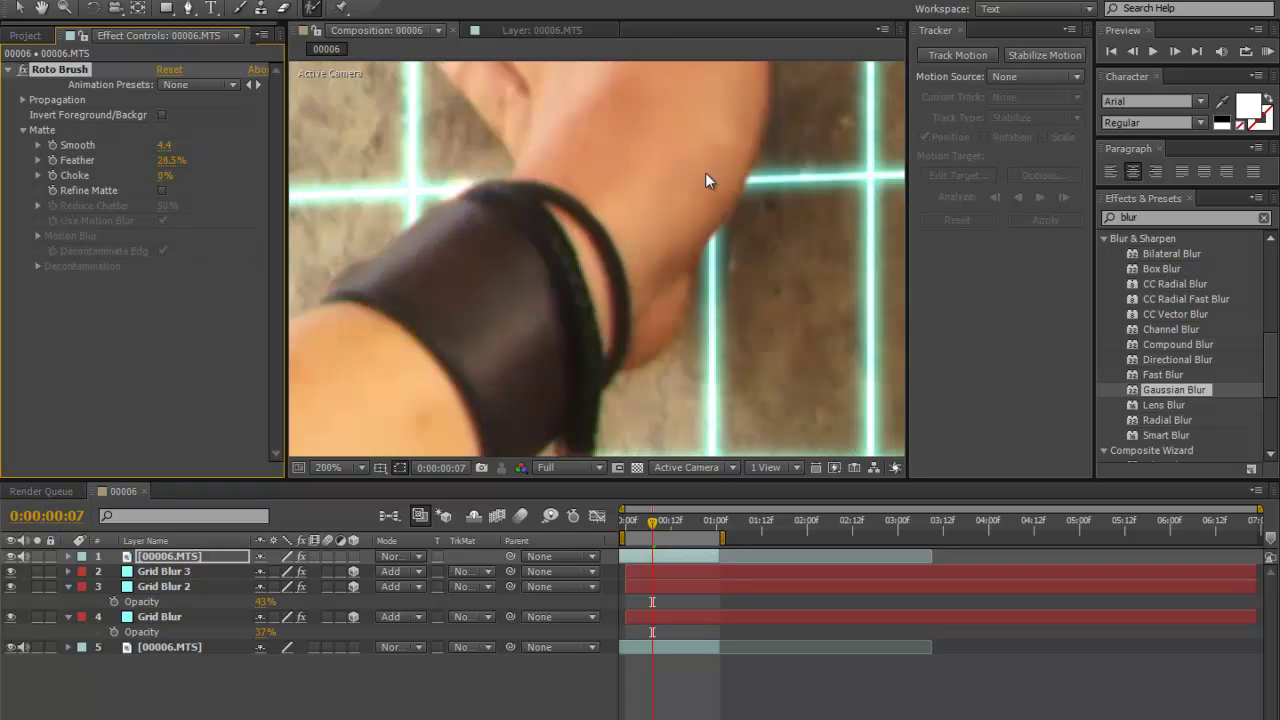
pyautogui.scroll(-2, 772, 244)
pyautogui.scroll(2, 635, 70)
pyautogui.moveTo(629, 132); pyautogui.dragTo(680, 222)
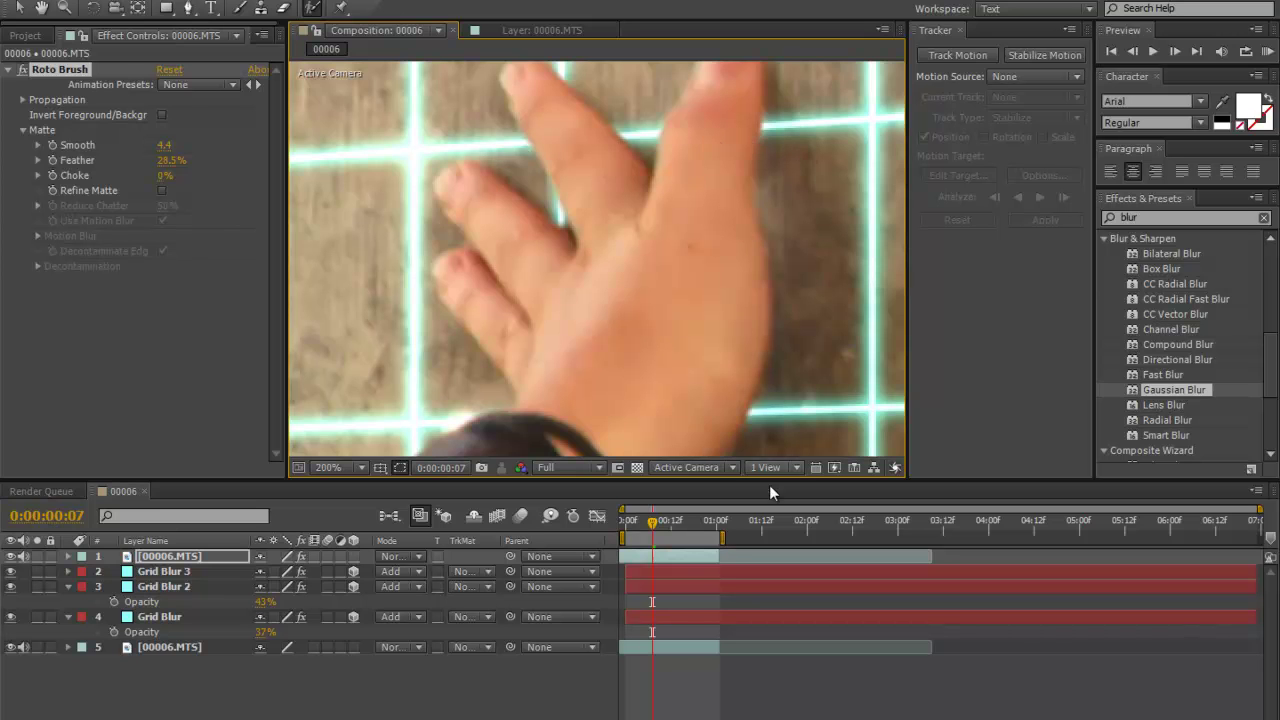
pyautogui.scroll(-4, 702, 413)
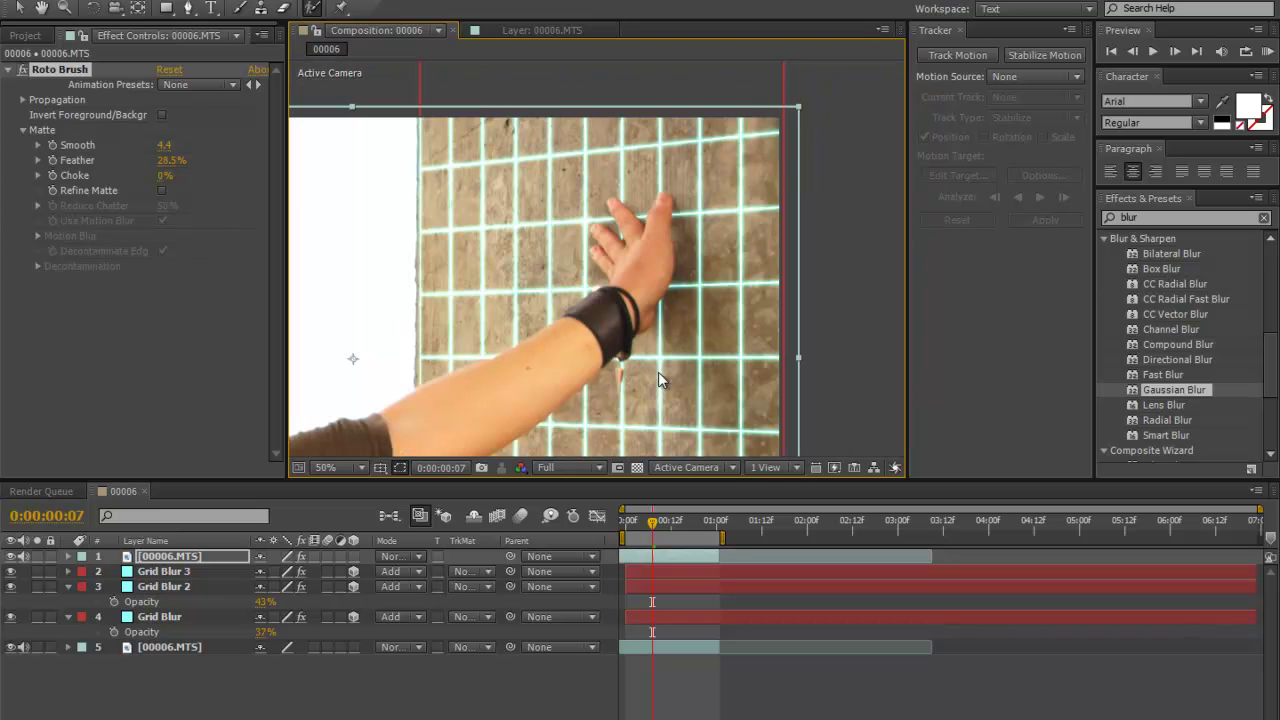
# Step: Set the Roto Brush matte's Feather to 31.0% and check the softened edges of the hand
pyautogui.moveTo(167, 167); pyautogui.dragTo(193, 170)
pyautogui.scroll(4, 531, 277)
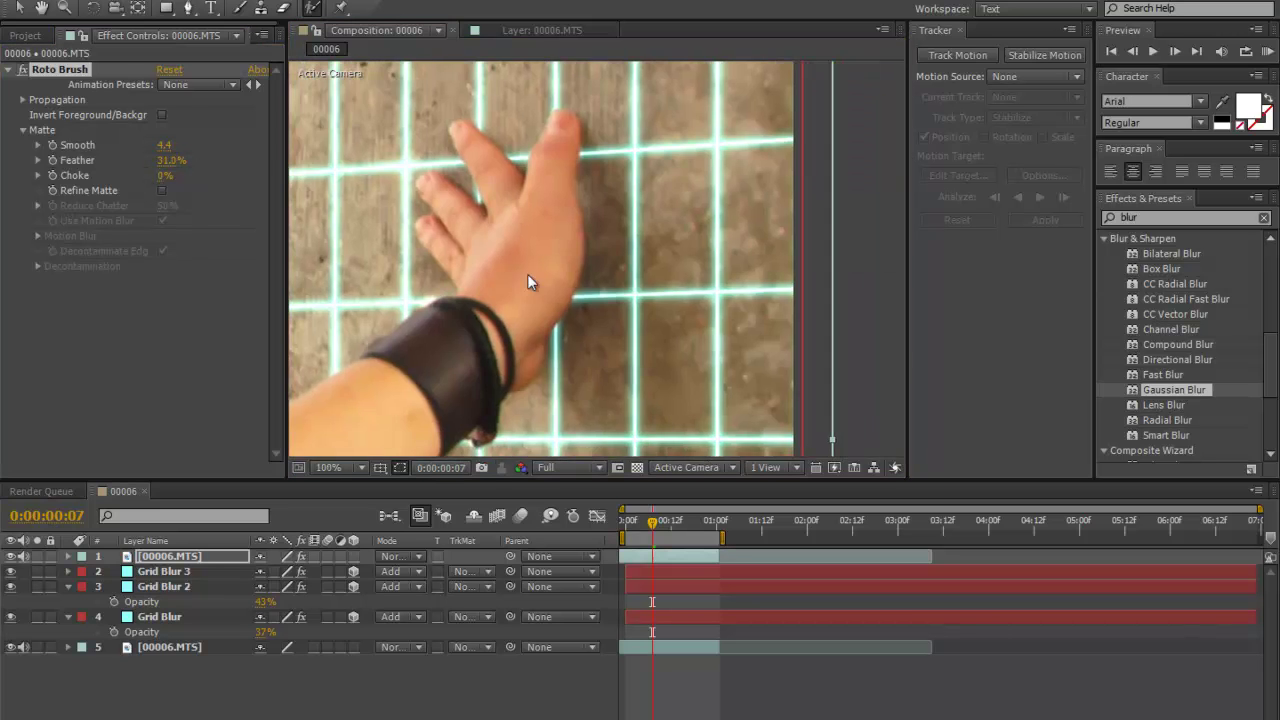
pyautogui.scroll(-4, 514, 205)
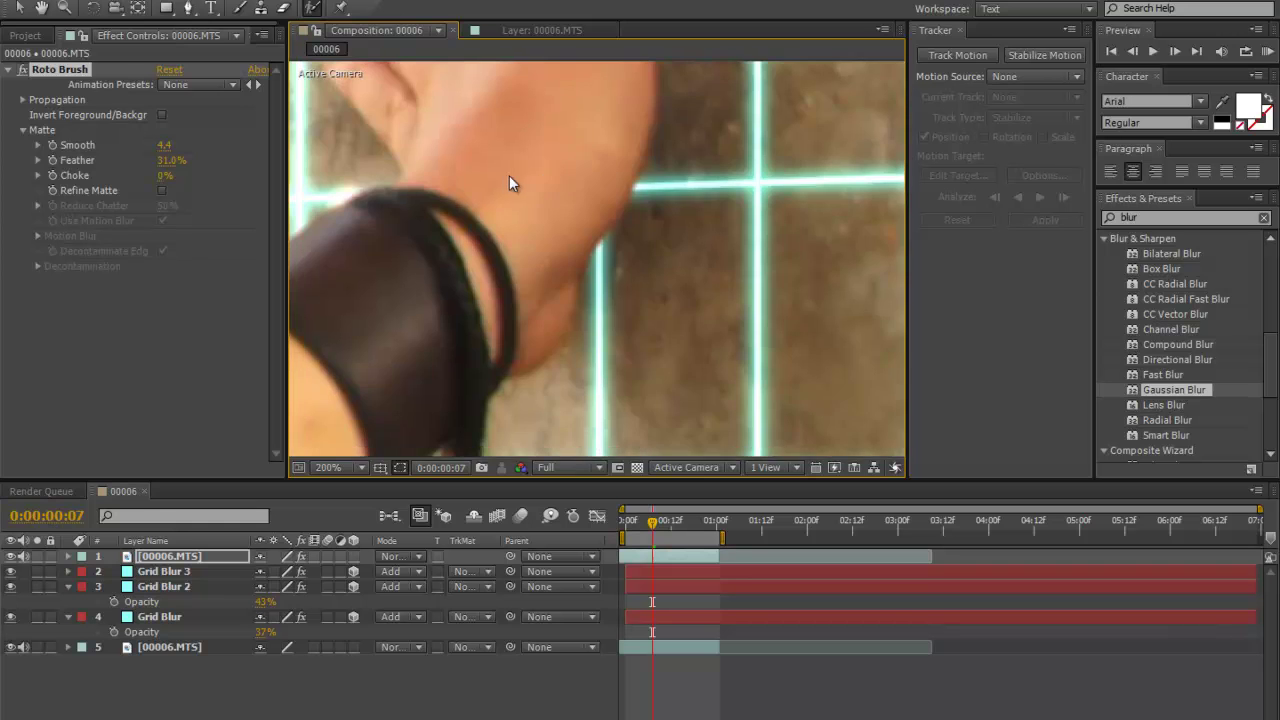
pyautogui.moveTo(645, 273); pyautogui.dragTo(673, 240)
pyautogui.scroll(2, 810, 212)
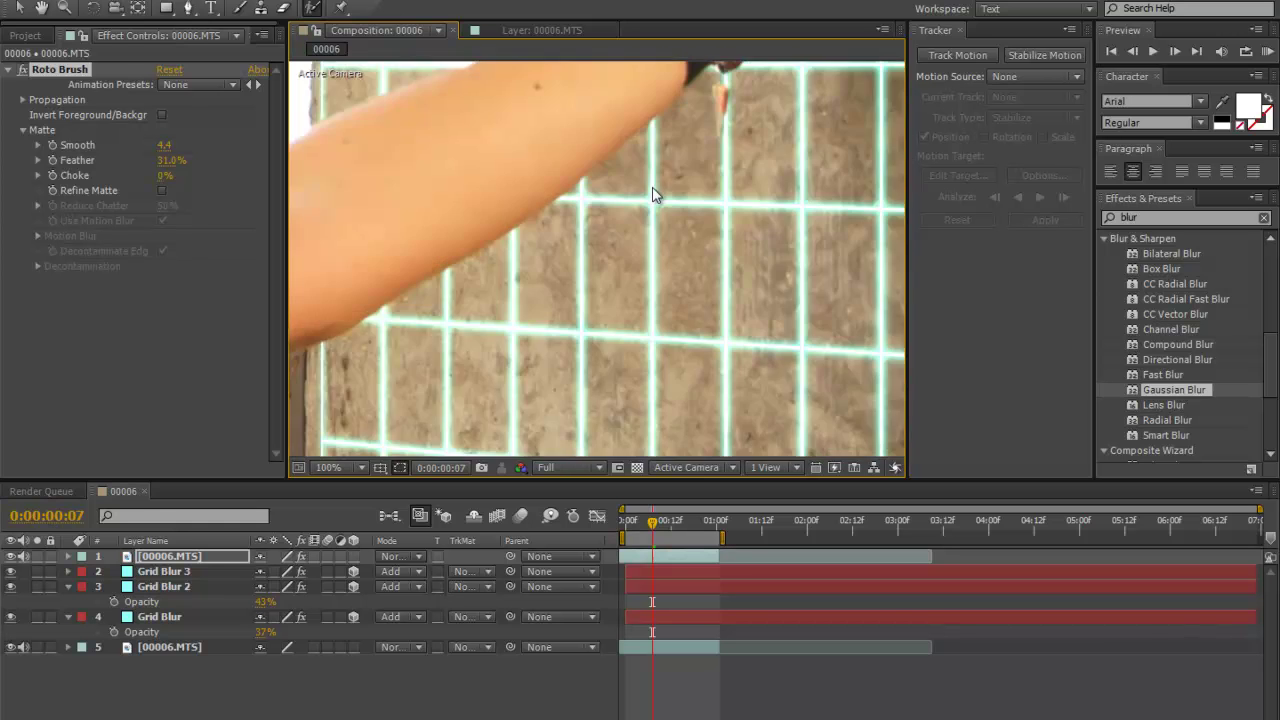
# Step: Examine the forearm's lower edge and the charm hanging from the wristband against the grid
pyautogui.moveTo(654, 194); pyautogui.dragTo(640, 240)
pyautogui.moveTo(697, 204); pyautogui.dragTo(677, 238)
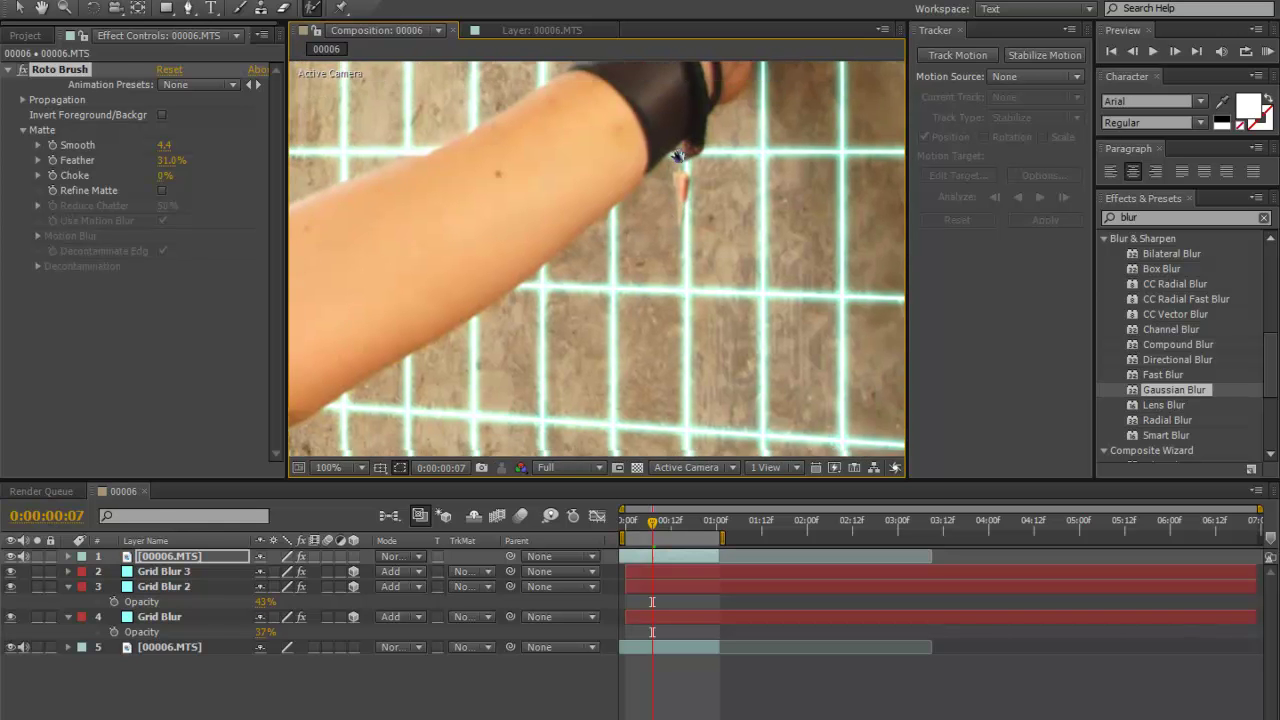
pyautogui.scroll(2, 718, 179)
pyautogui.moveTo(718, 179); pyautogui.dragTo(630, 240)
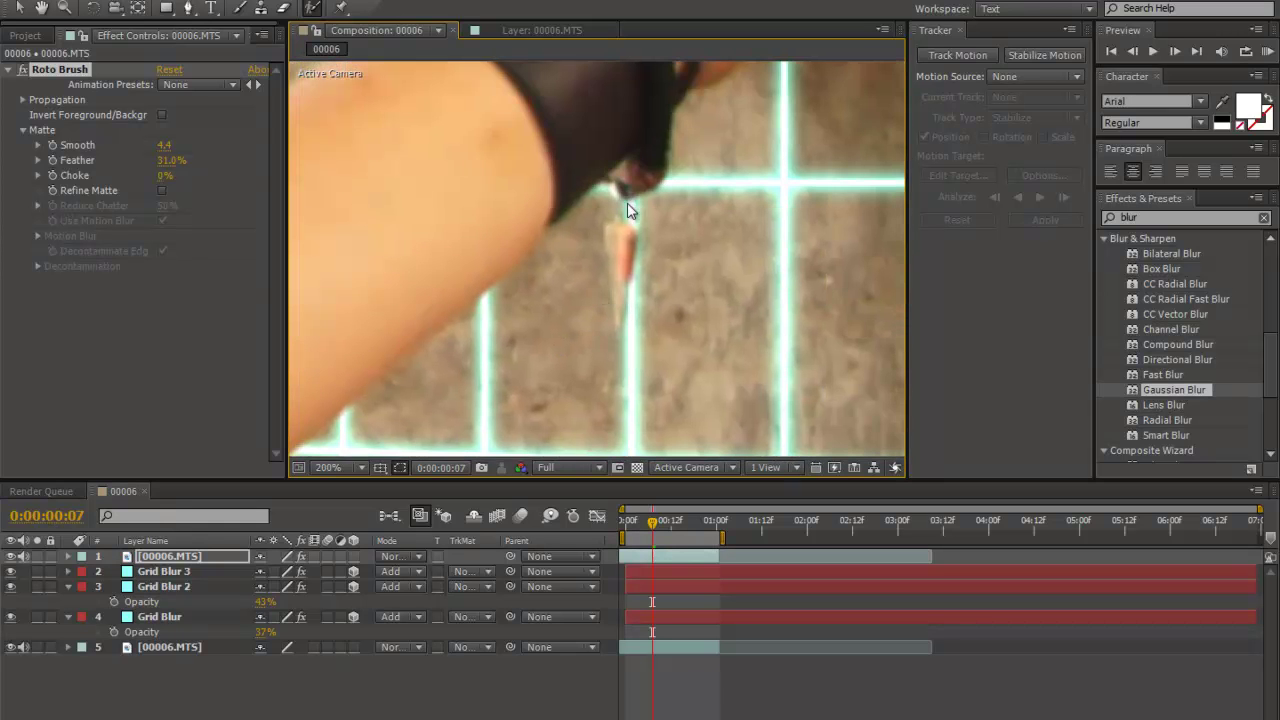
pyautogui.scroll(2, 623, 248)
pyautogui.scroll(-6, 623, 248)
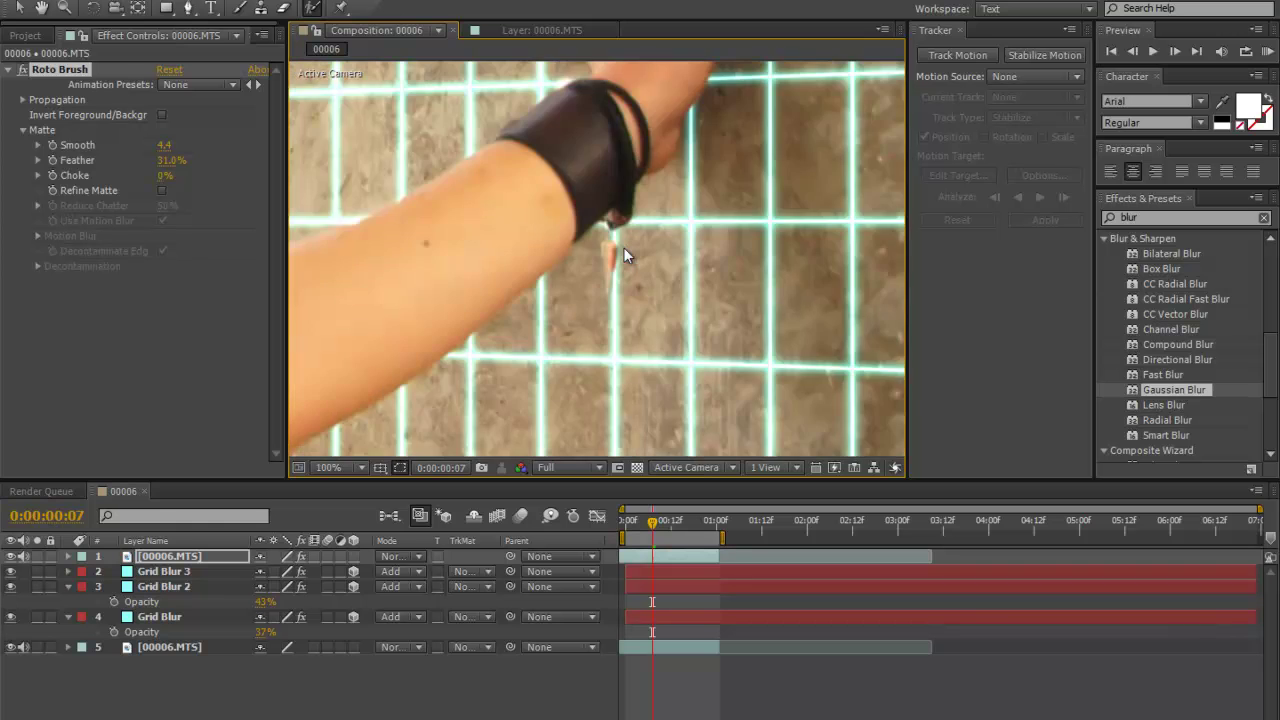
pyautogui.moveTo(623, 245); pyautogui.dragTo(558, 248)
pyautogui.hotkey('ctrl', 'z')
pyautogui.scroll(-2, 581, 224)
# Step: Preview the rotoscoped arm over the grid from the first frame, and inspect the hand again at 0:00:00:00
pyautogui.press('space')
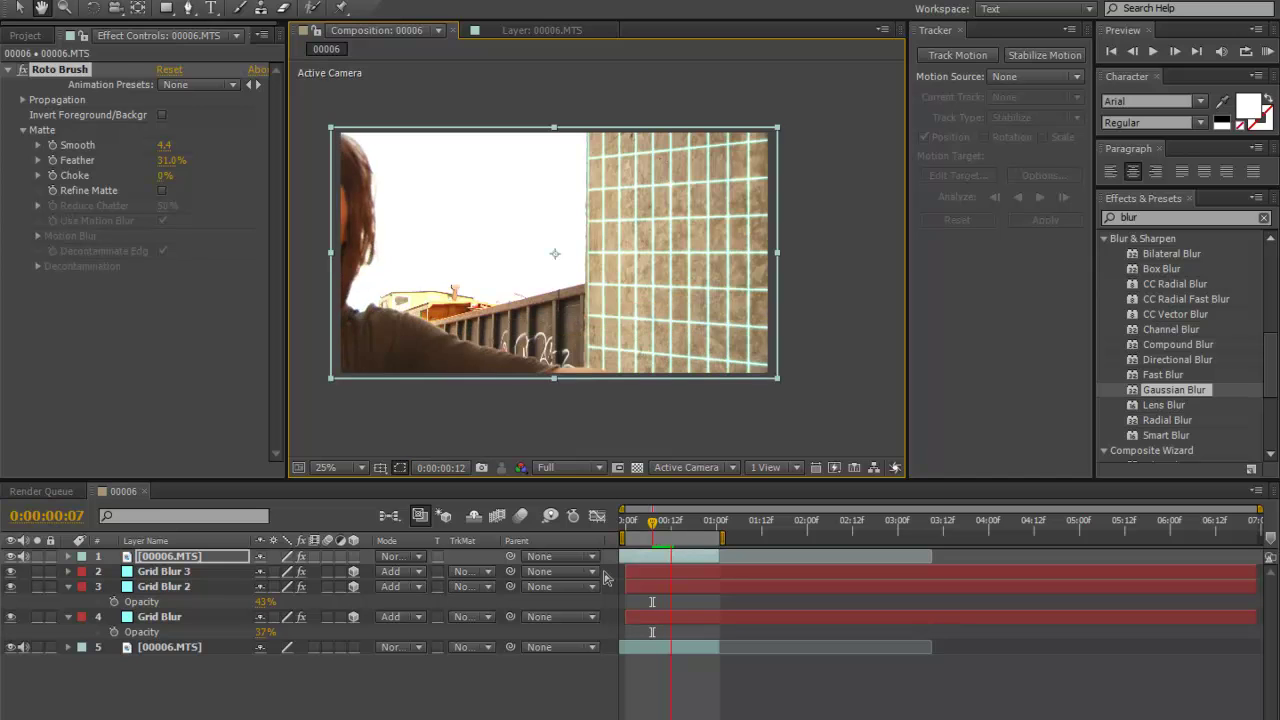
pyautogui.press('space')
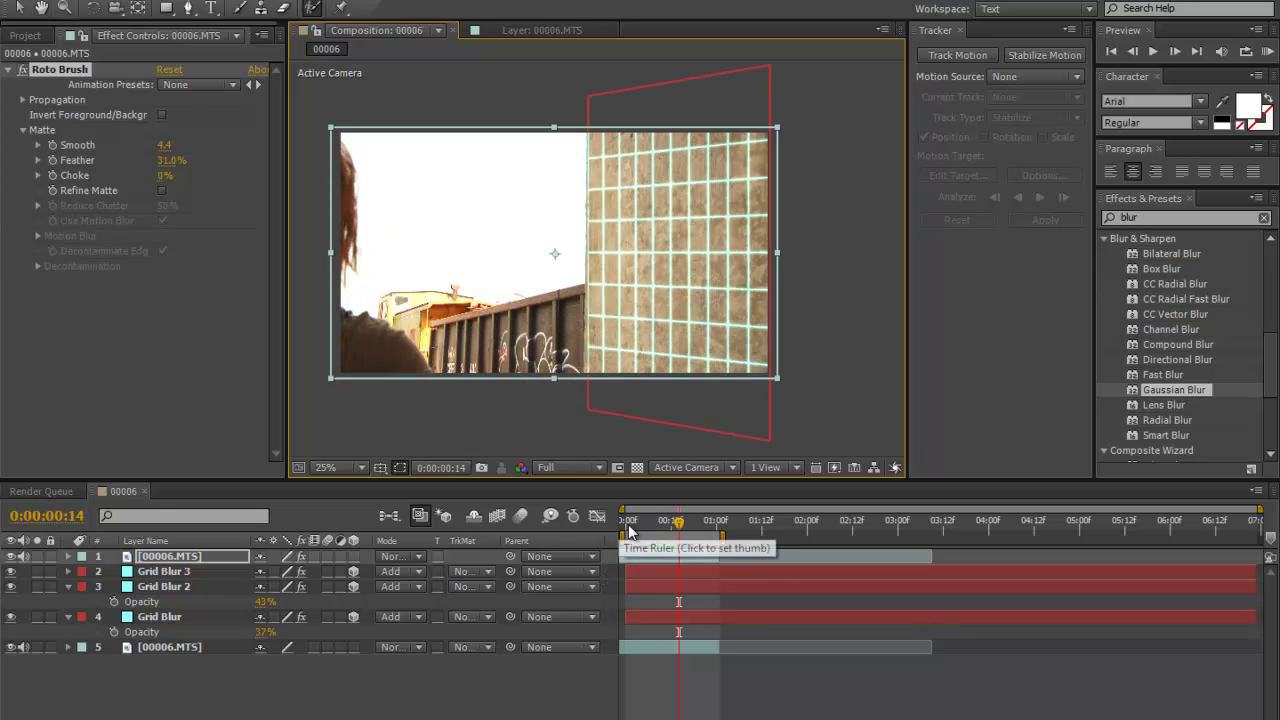
pyautogui.click(627, 521)
pyautogui.press('space')
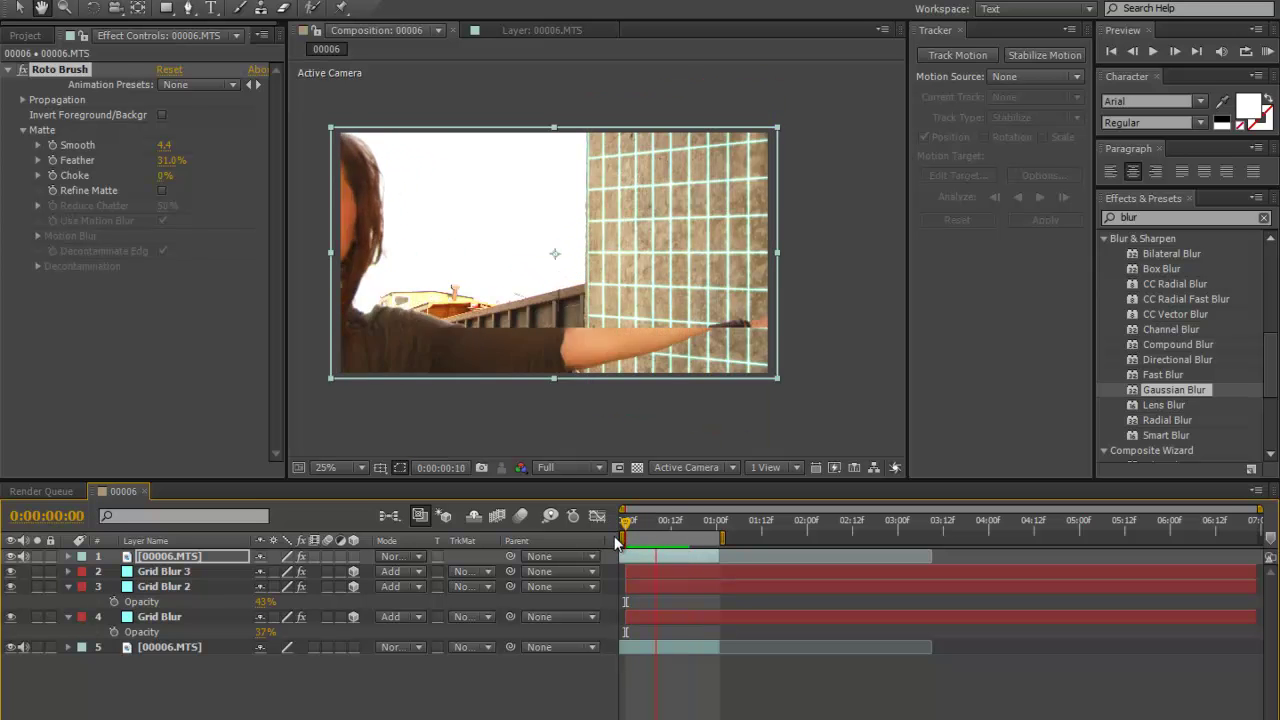
pyautogui.click(648, 350)
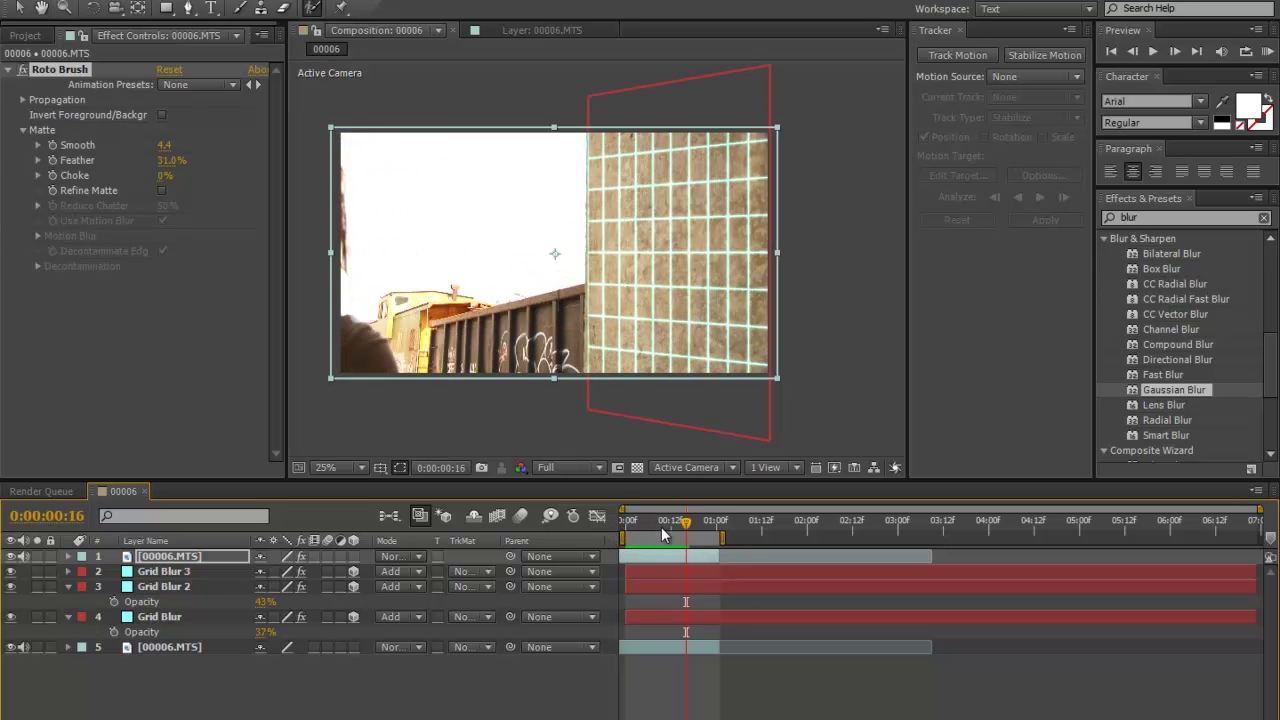
pyautogui.press('Home')
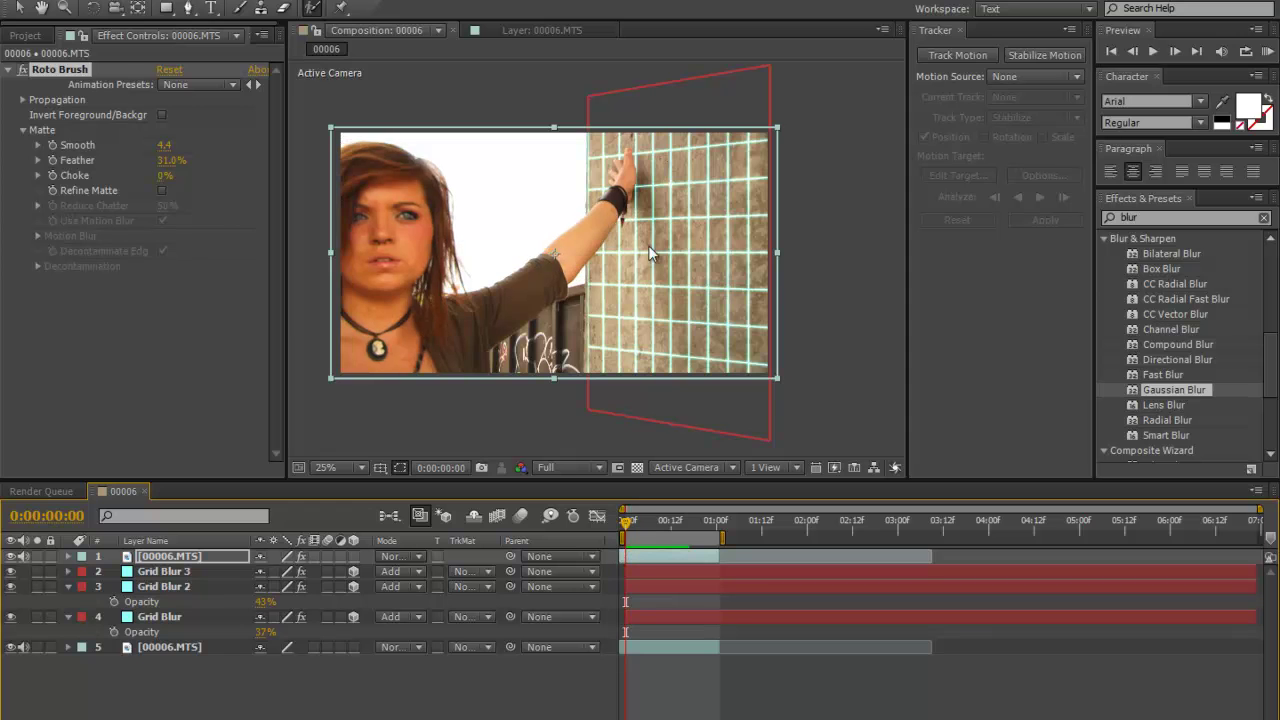
pyautogui.press('.')
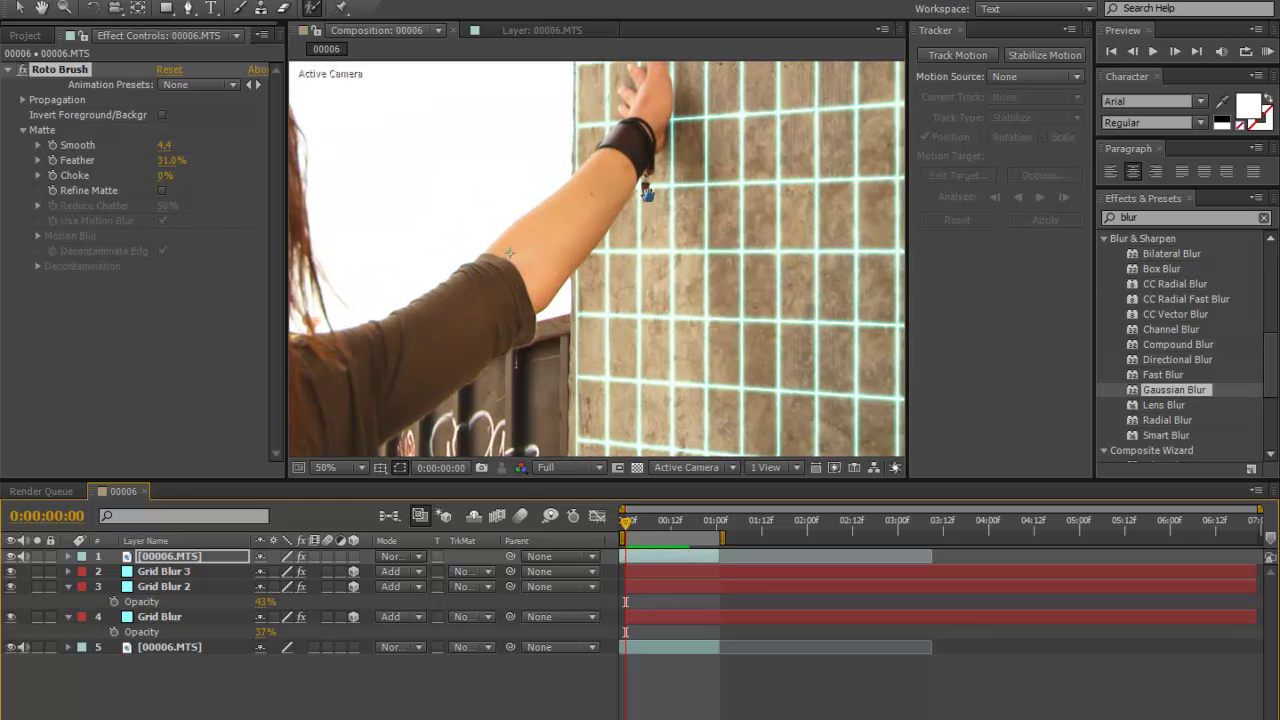
pyautogui.moveTo(646, 194); pyautogui.dragTo(614, 284)
pyautogui.moveTo(612, 240); pyautogui.dragTo(600, 253)
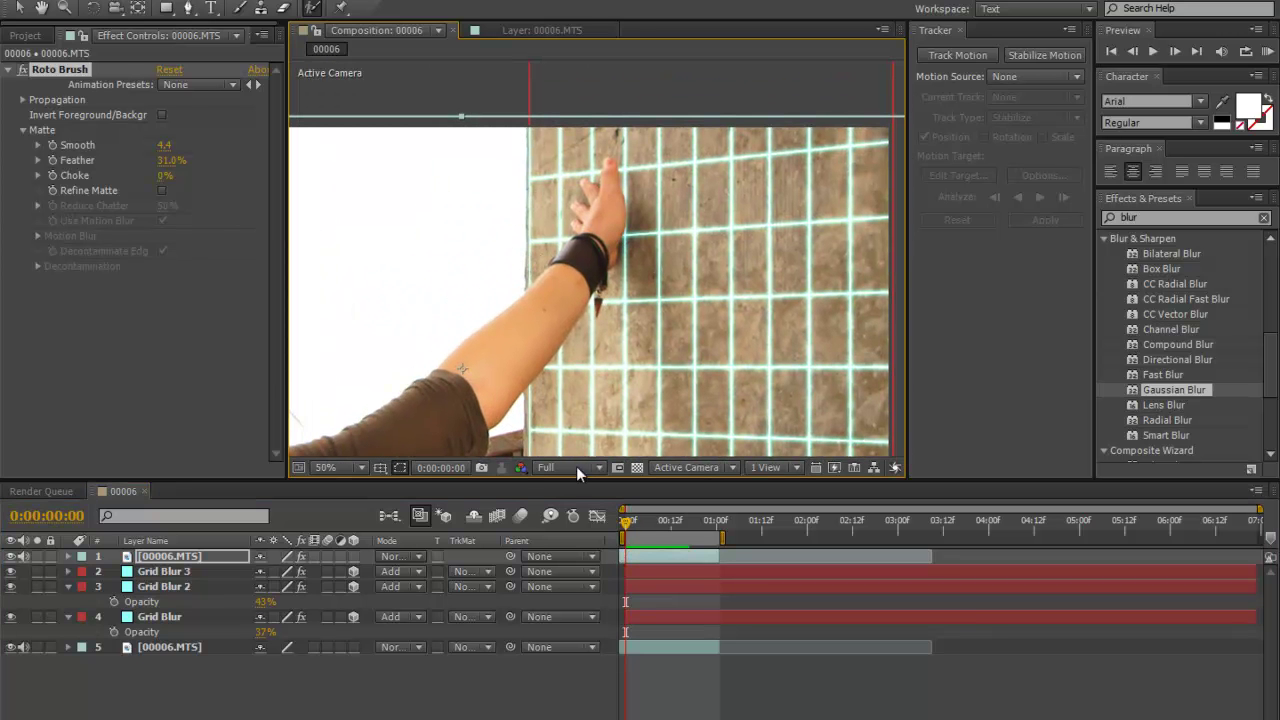
# Step: Pre-compose the Grid Blur 3, Grid Blur 2 and Grid Blur layers together, moving all attributes into the new composition
pyautogui.click(161, 572)
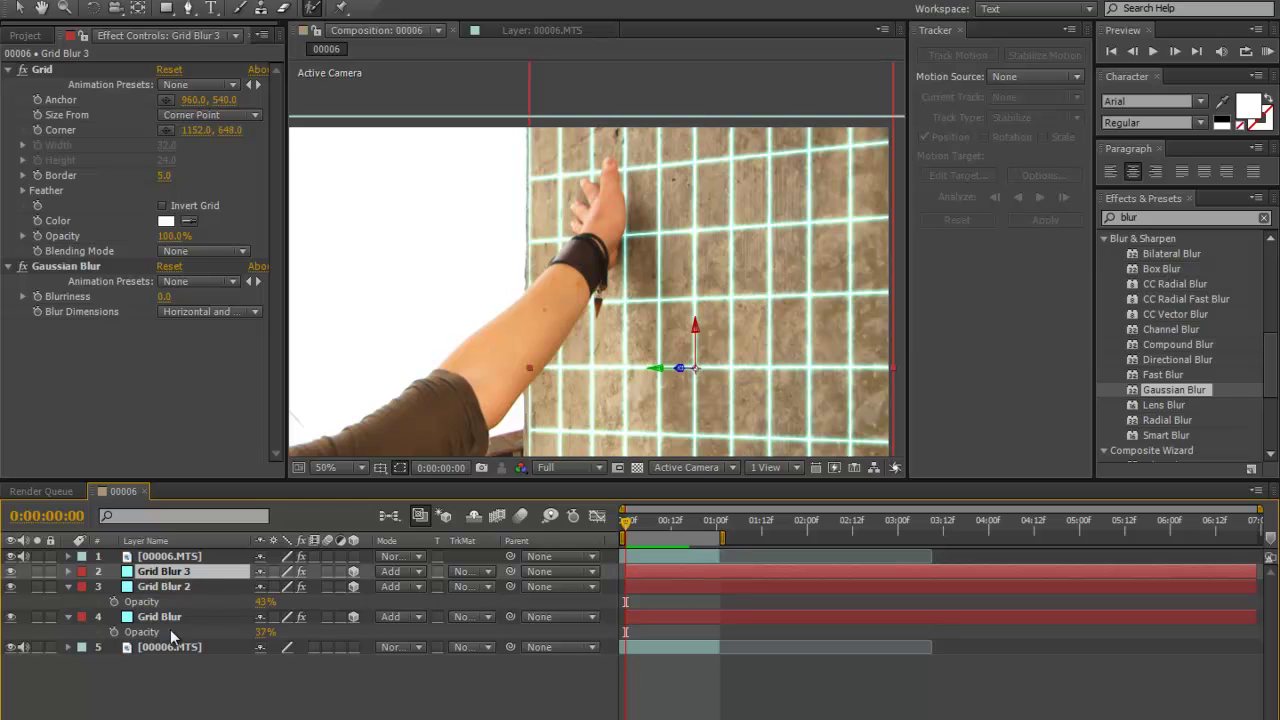
pyautogui.keyDown('shift'); pyautogui.click(170, 617); pyautogui.keyUp('shift')
pyautogui.click(89, 2)
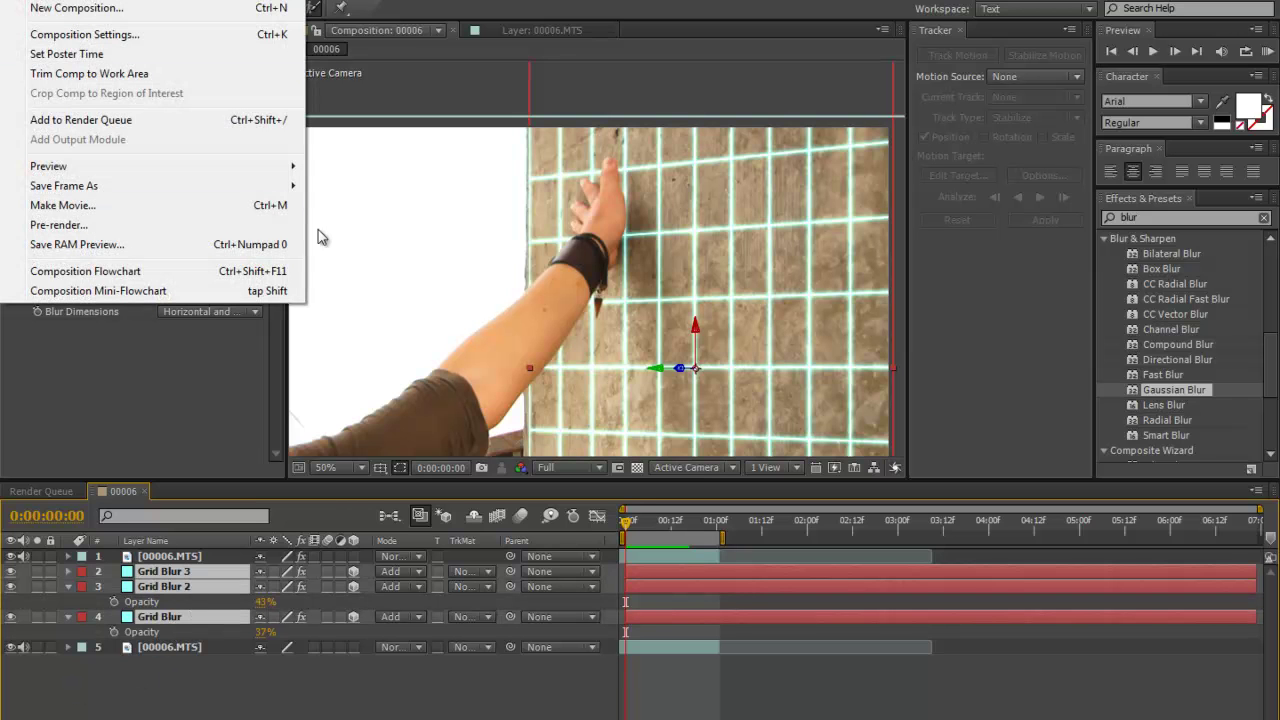
pyautogui.moveTo(165, 3)
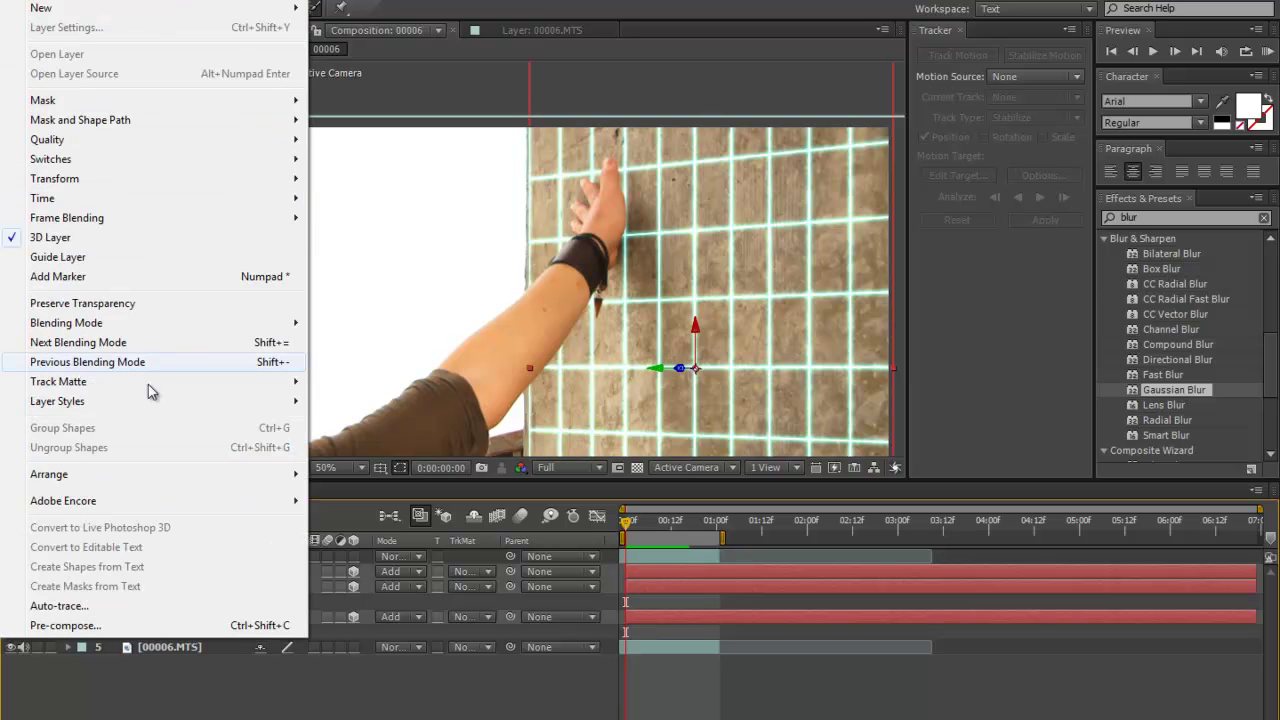
pyautogui.click(97, 630)
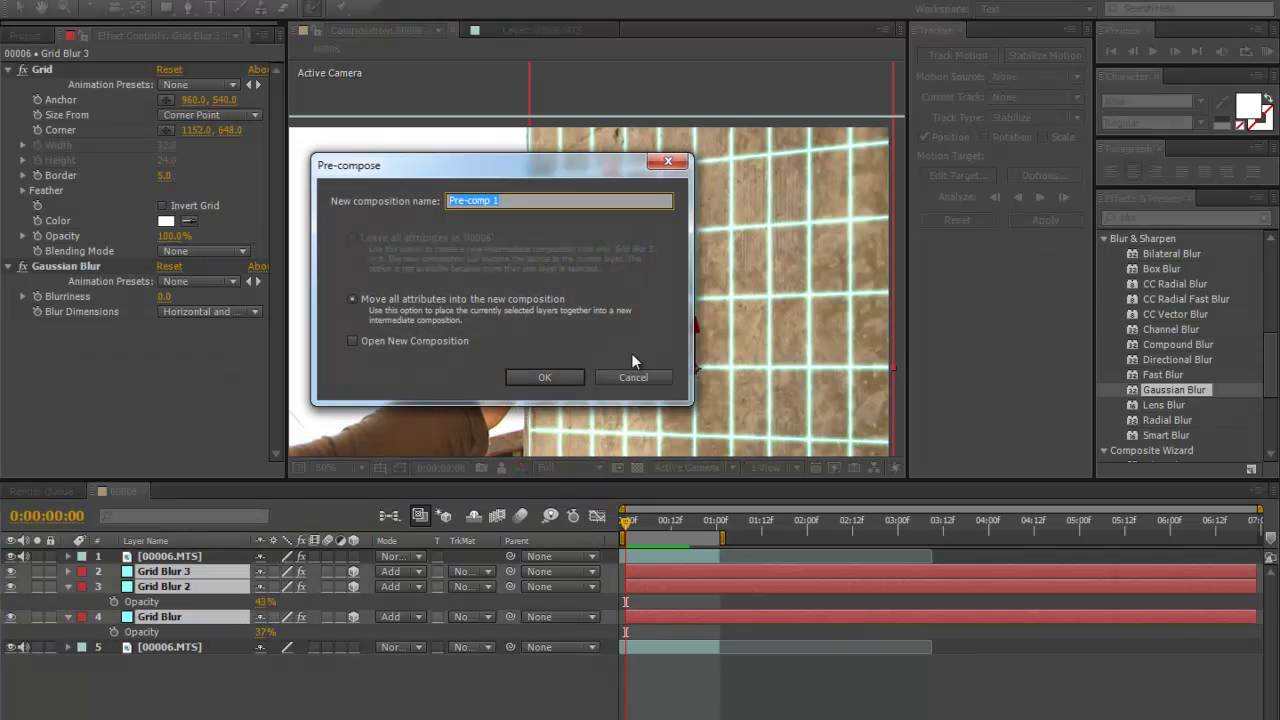
pyautogui.click(559, 379)
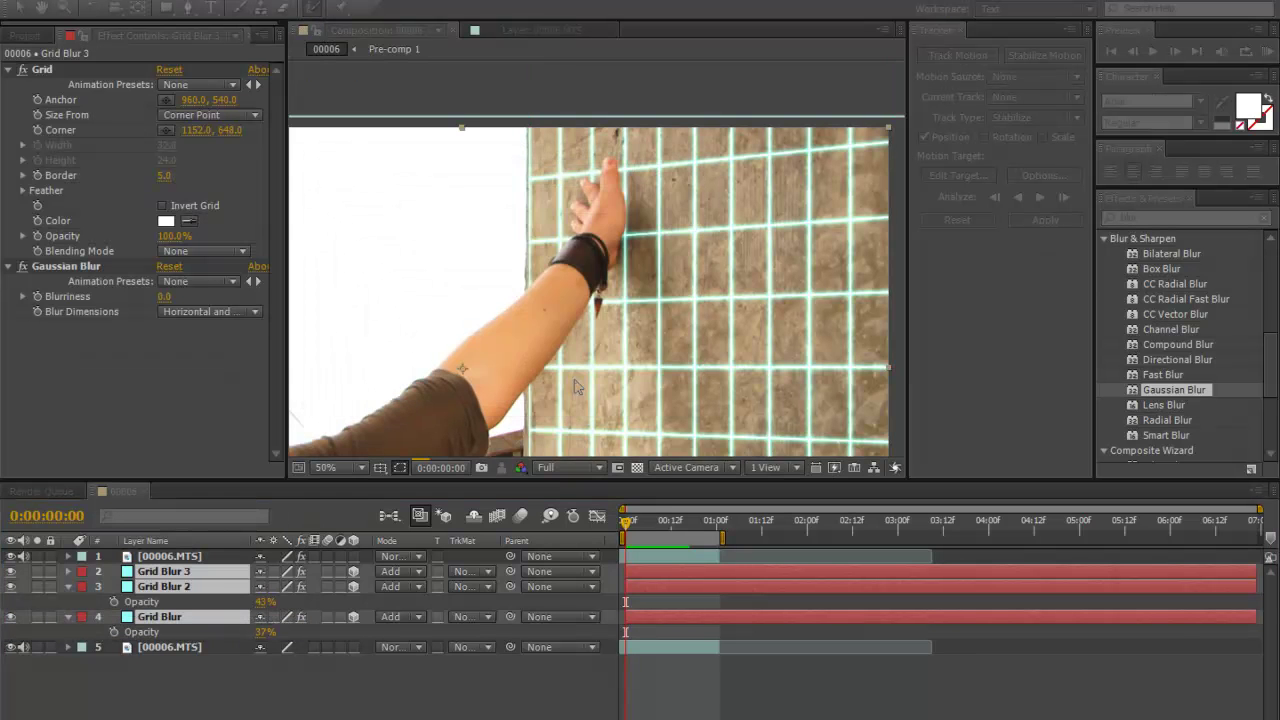
# Step: Set the blending mode of the Pre-comp 1 layer to Add and check the grid over the whole frame
pyautogui.click(397, 573)
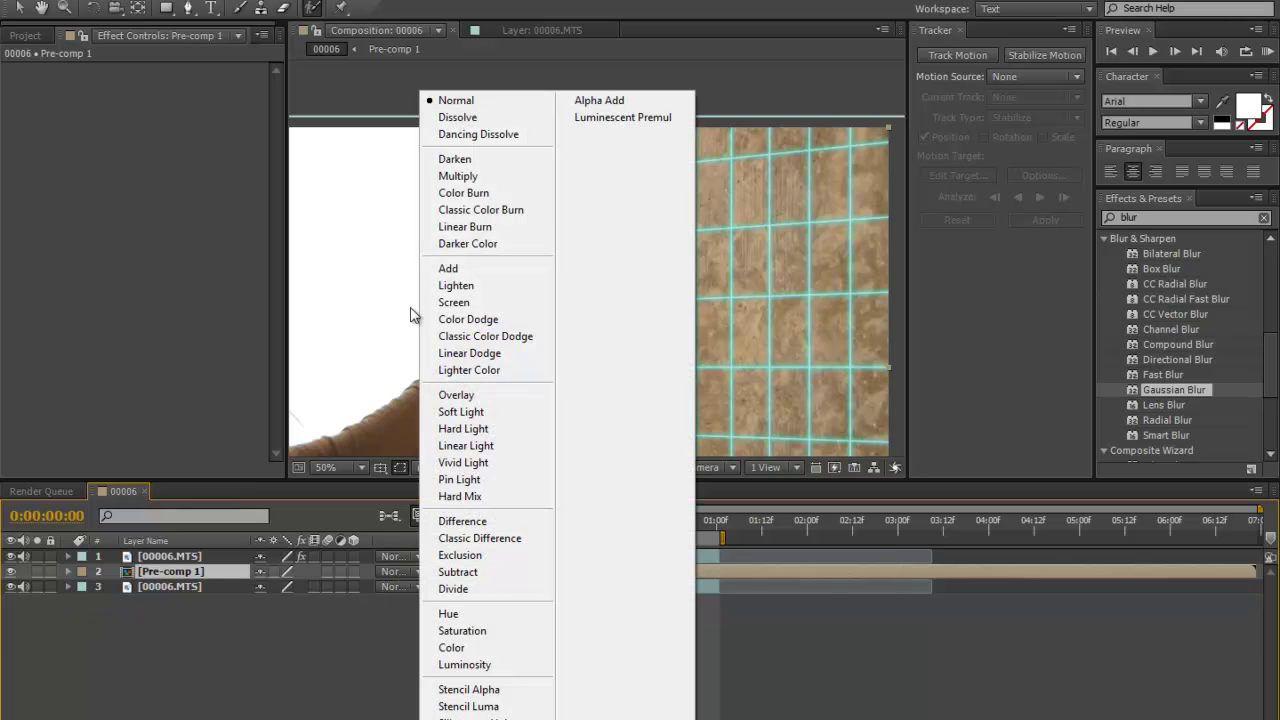
pyautogui.click(455, 268)
pyautogui.scroll(-1, 596, 303)
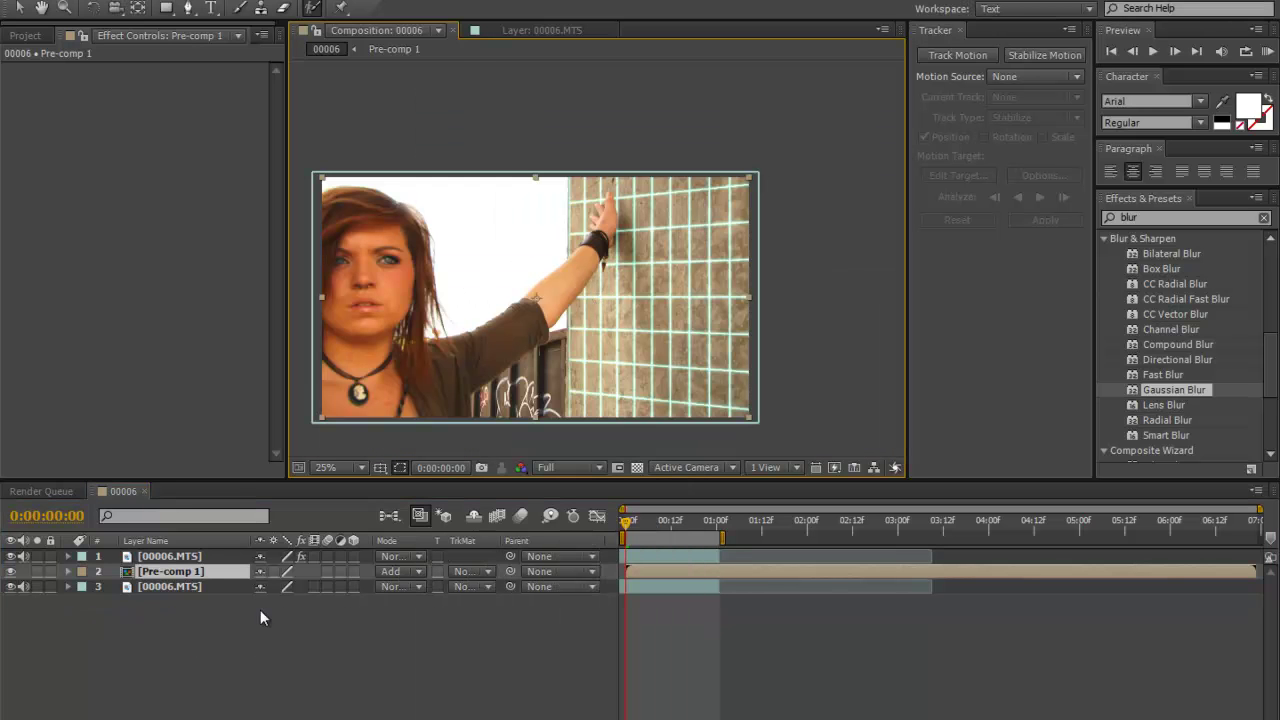
# Step: Draw a closed Pen tool mask on the Pre-comp 1 layer around the fingers, hand and upper wristband at 0:00:00:00
pyautogui.click(182, 558)
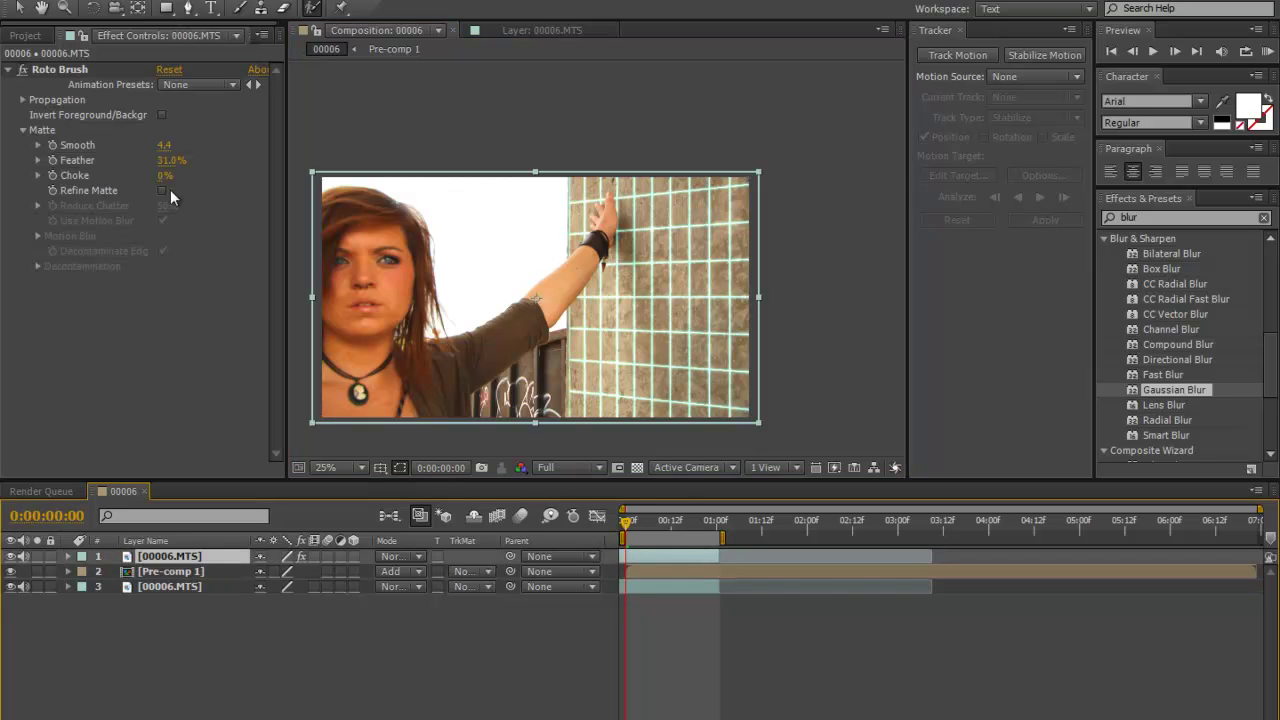
pyautogui.click(188, 573)
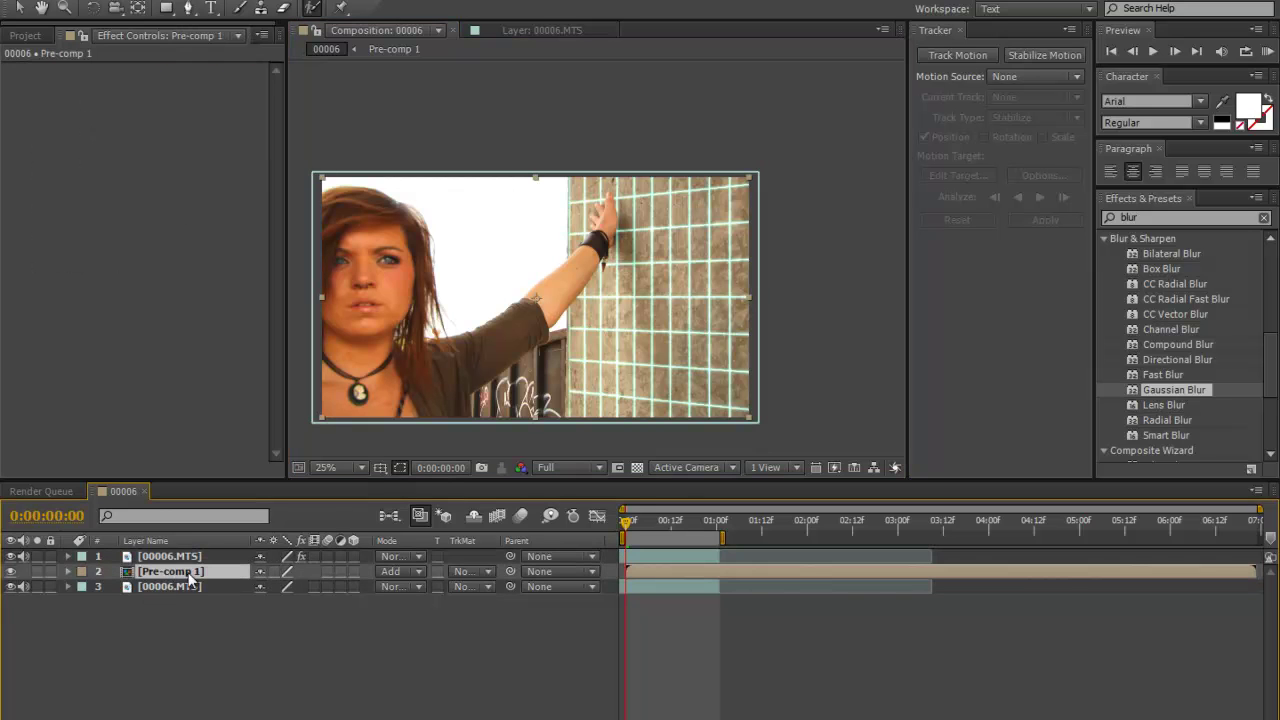
pyautogui.scroll(1, 611, 225)
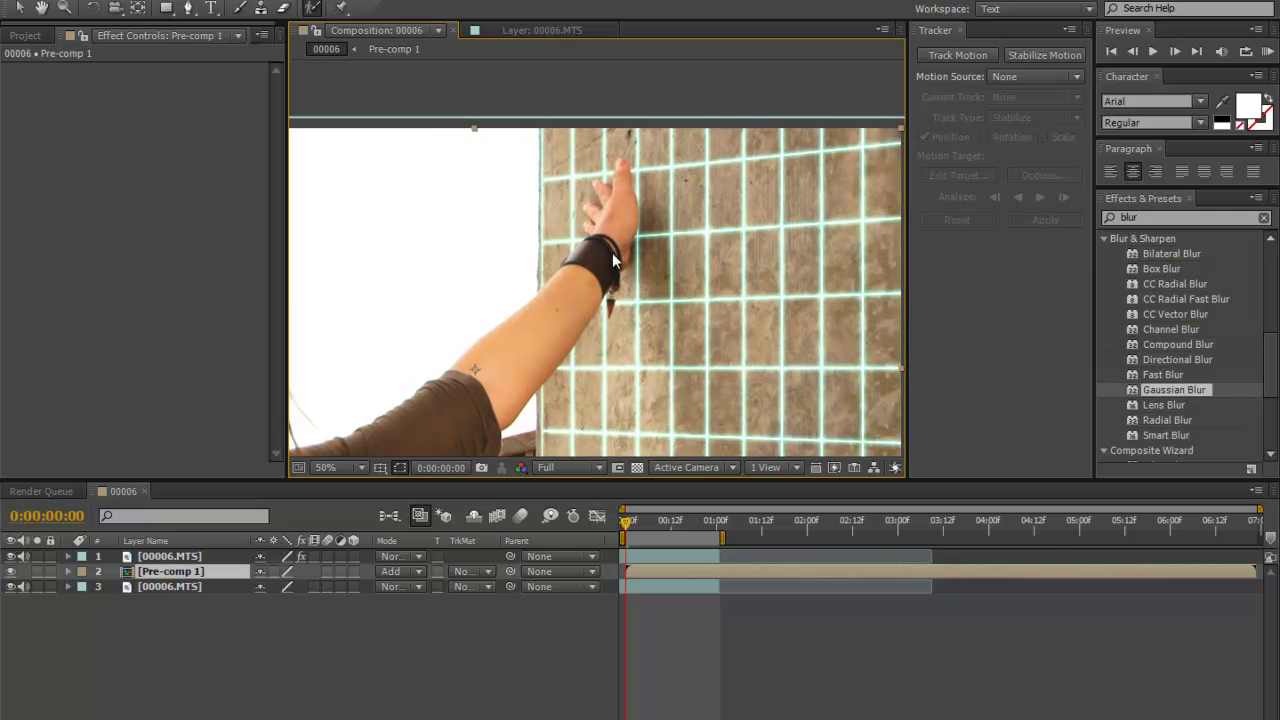
pyautogui.click(189, 8)
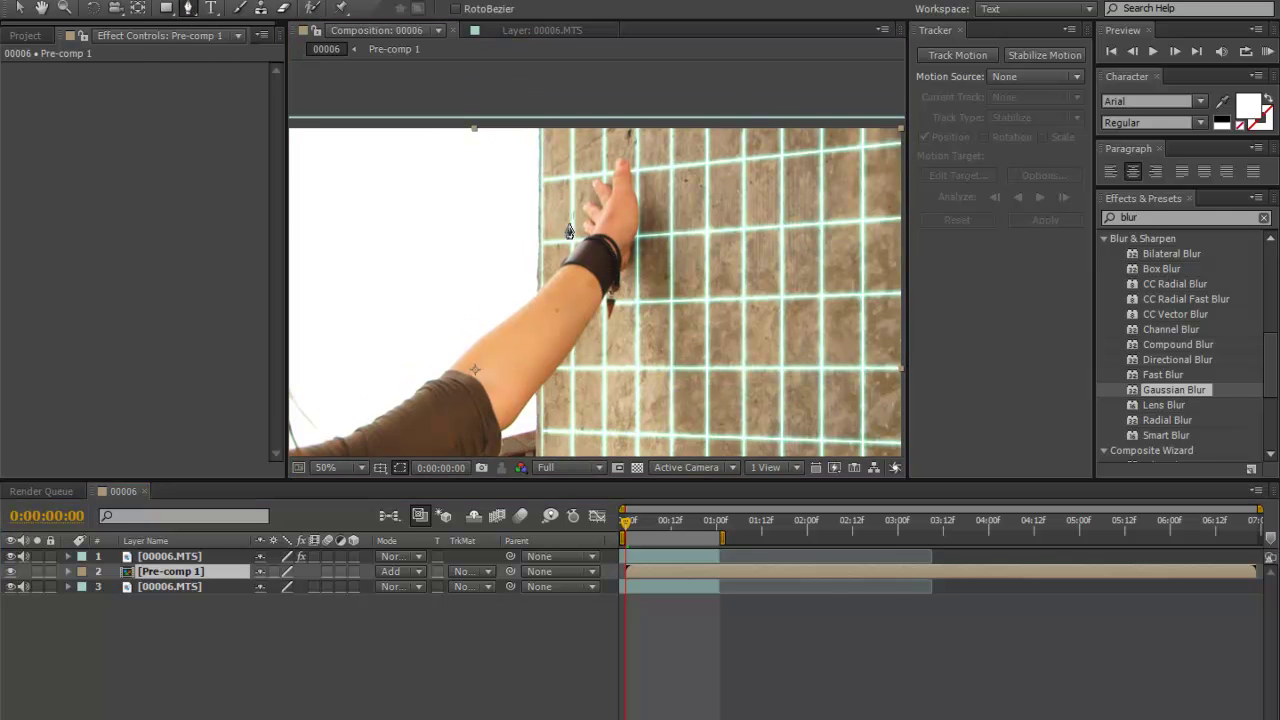
pyautogui.scroll(2, 570, 231)
pyautogui.moveTo(750, 257); pyautogui.dragTo(672, 245)
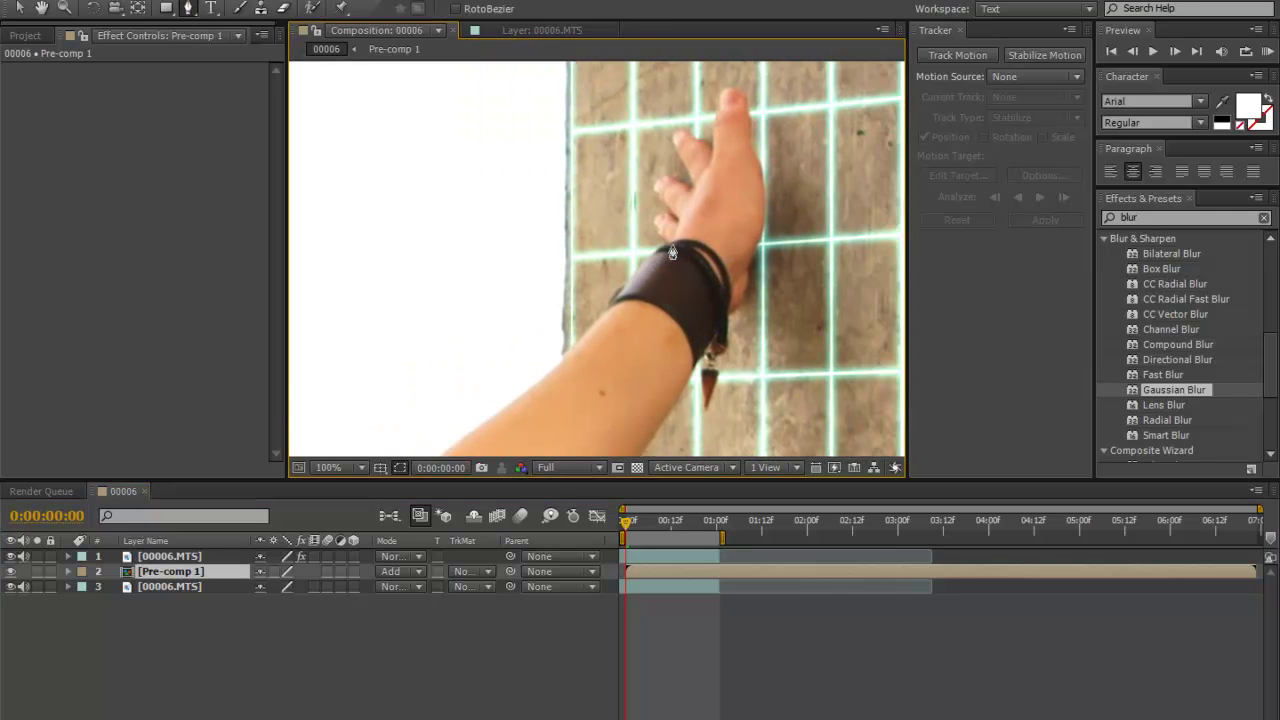
pyautogui.click(659, 220)
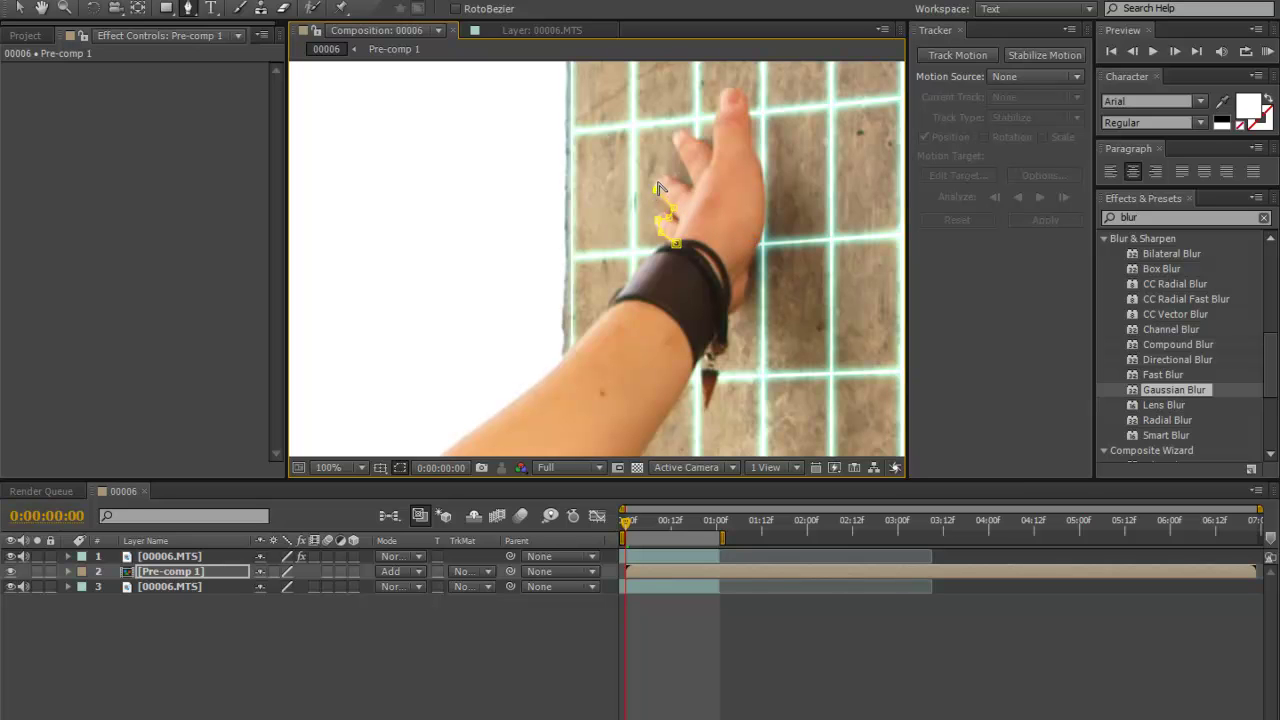
pyautogui.click(667, 181)
pyautogui.click(684, 191)
pyautogui.click(694, 188)
pyautogui.click(694, 172)
pyautogui.click(687, 151)
pyautogui.click(678, 135)
pyautogui.click(700, 172)
pyautogui.click(714, 160)
pyautogui.click(717, 120)
pyautogui.click(736, 97)
pyautogui.click(752, 160)
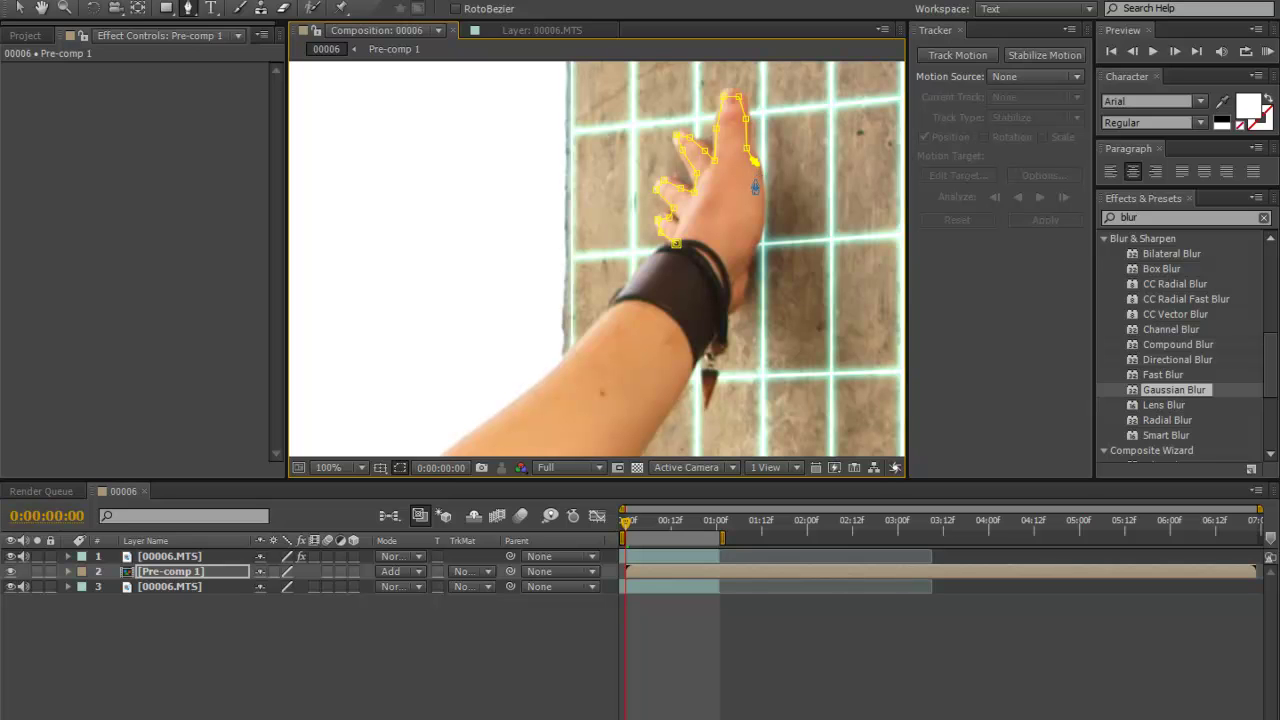
pyautogui.click(757, 243)
pyautogui.click(744, 266)
pyautogui.click(741, 281)
pyautogui.click(736, 305)
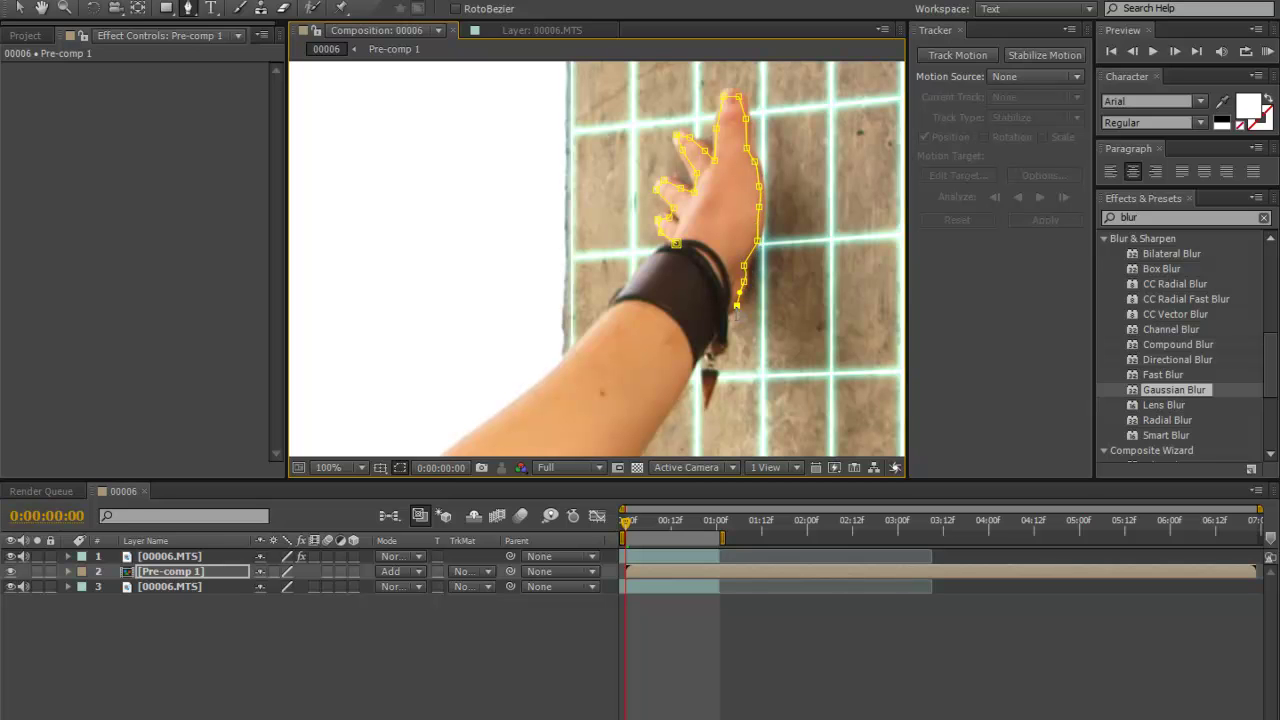
pyautogui.click(712, 331)
pyautogui.click(683, 311)
pyautogui.click(734, 97)
pyautogui.moveTo(696, 185); pyautogui.dragTo(593, 203)
pyautogui.scroll(-2, 655, 185)
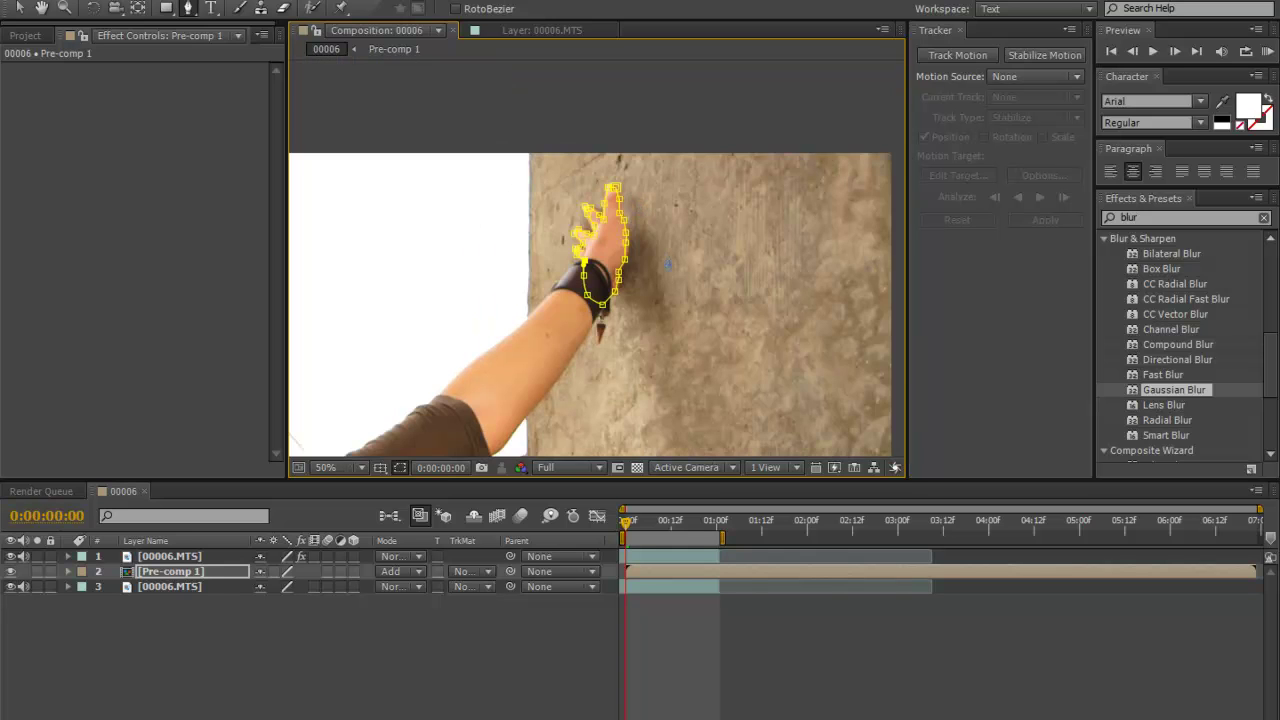
# Step: Reveal the mask properties of the Pre-comp 1 layer and enable Mask Path keyframing for Mask 1 at 0:00:00:00
pyautogui.moveTo(664, 258); pyautogui.dragTo(565, 257)
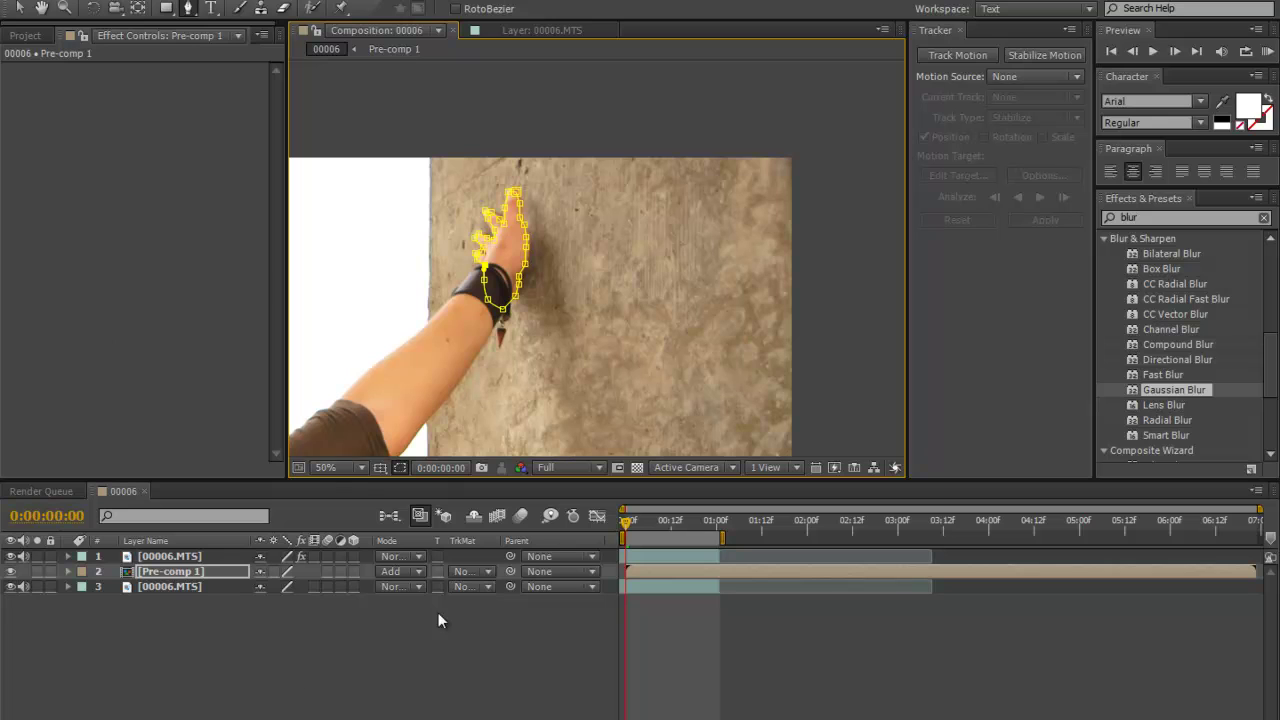
pyautogui.press('m')
pyautogui.press('m')
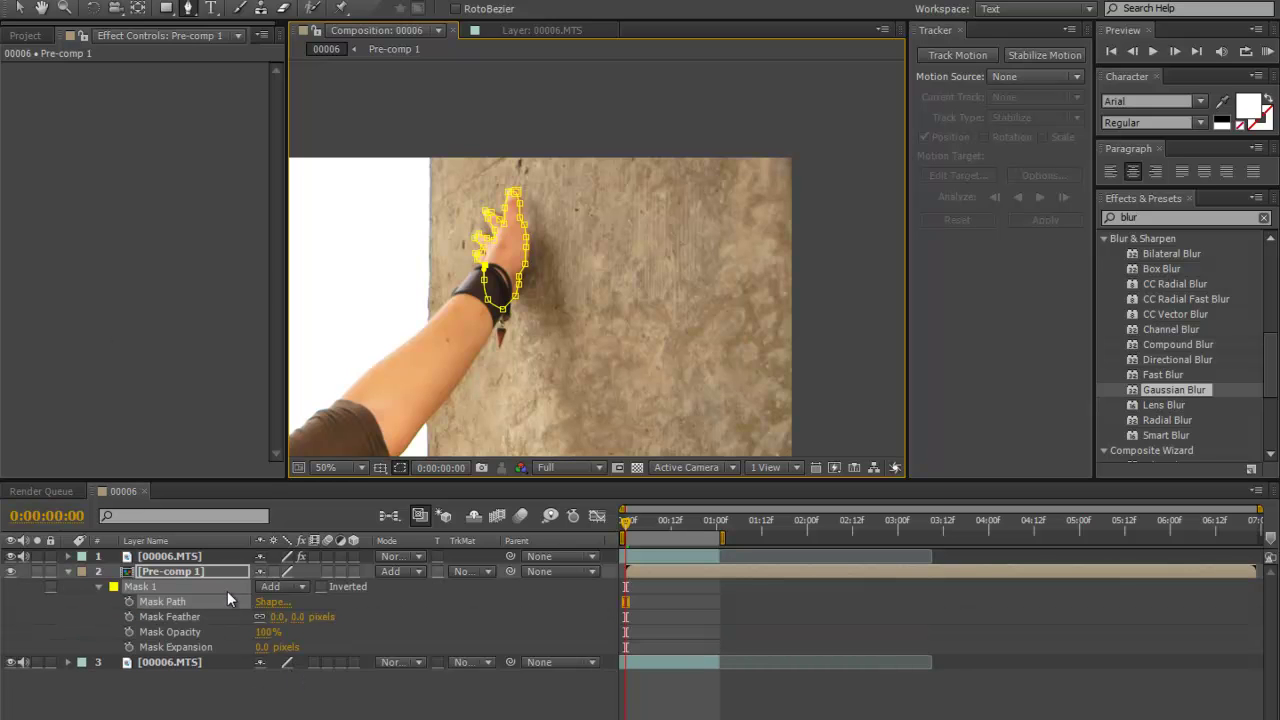
pyautogui.click(129, 601)
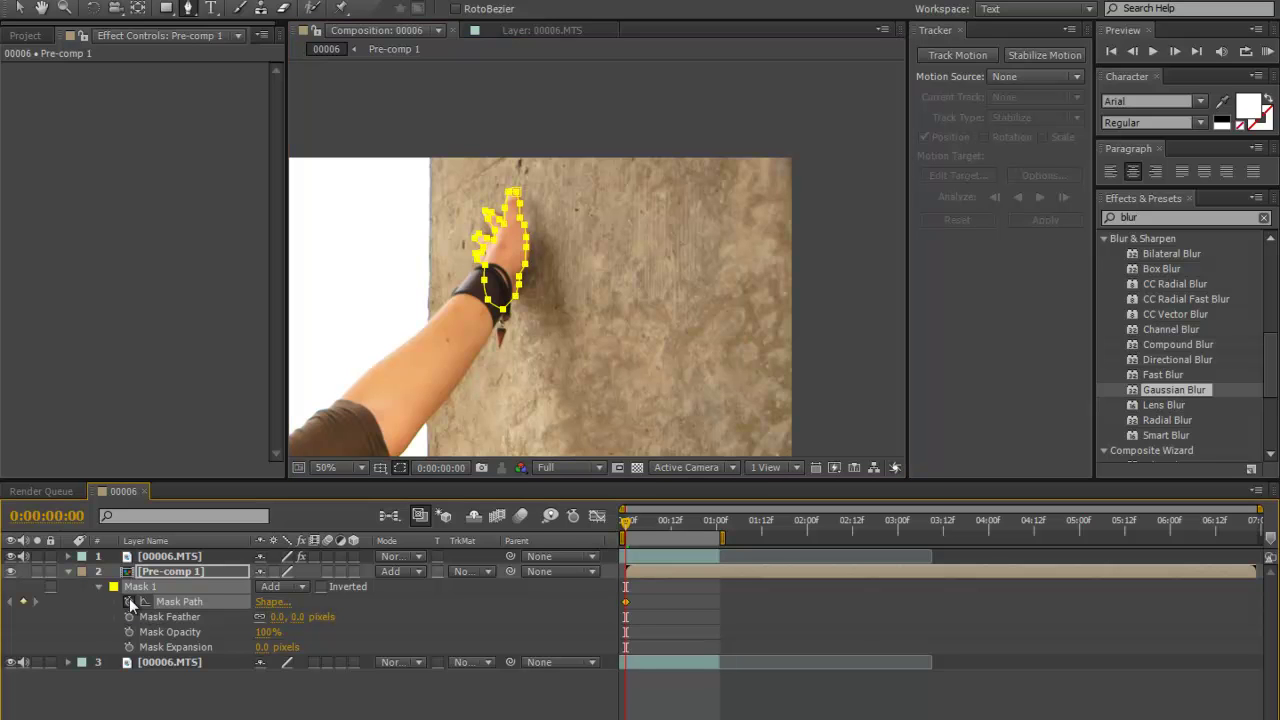
# Step: Reshape Mask 1 at 0:00:00:01 with the Selection tool so its points follow the moved index finger, outer hand edge and wristband
pyautogui.click(19, 8)
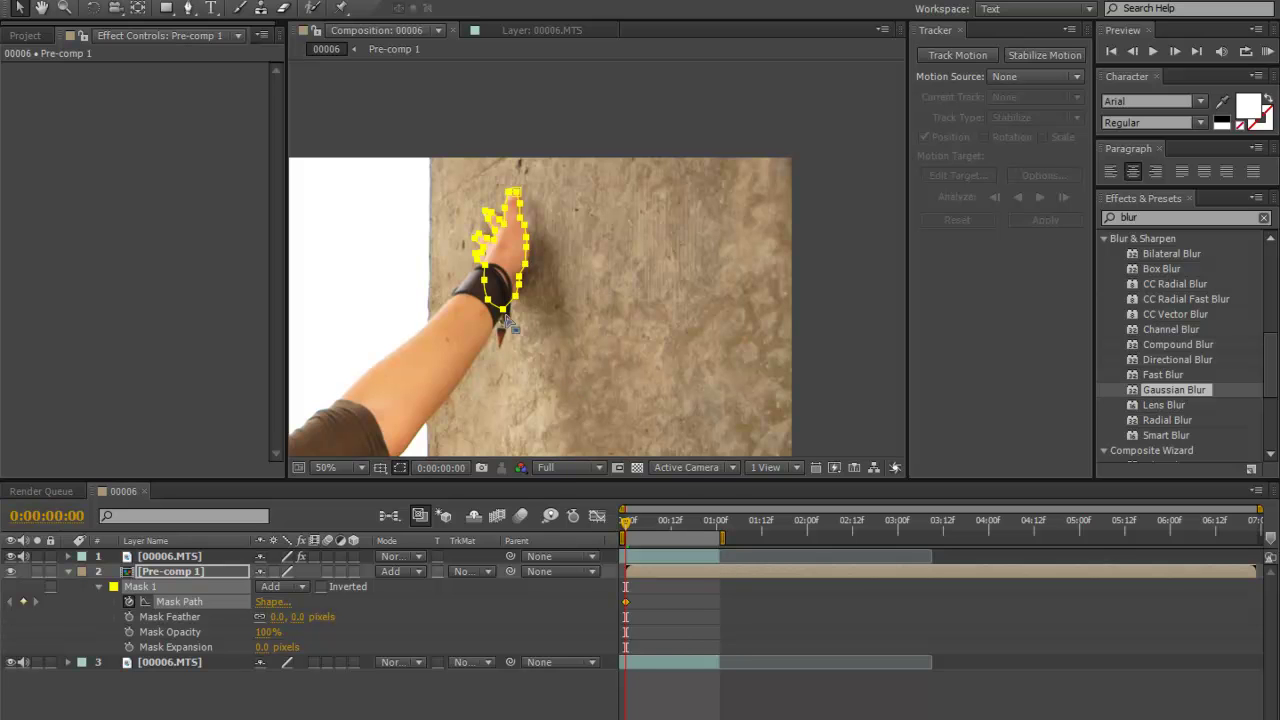
pyautogui.moveTo(511, 318); pyautogui.dragTo(533, 326)
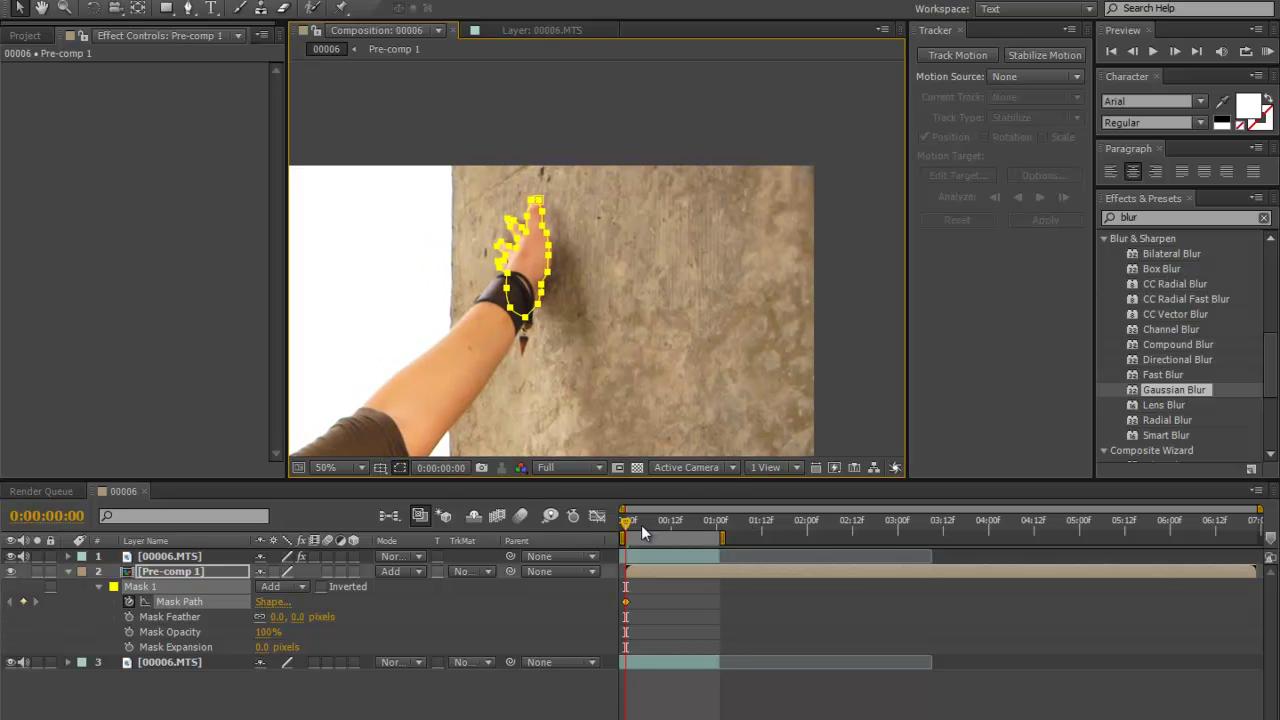
pyautogui.moveTo(626, 523); pyautogui.dragTo(631, 523)
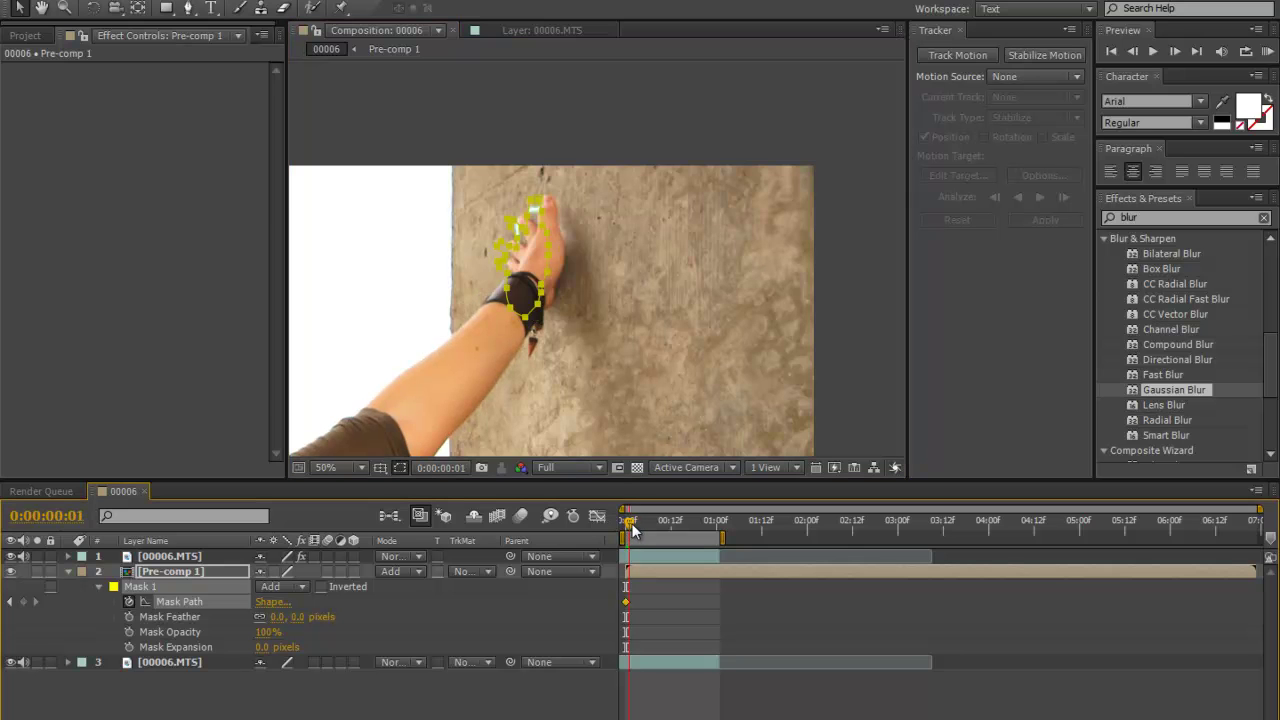
pyautogui.scroll(2, 590, 252)
pyautogui.moveTo(483, 164); pyautogui.dragTo(547, 178)
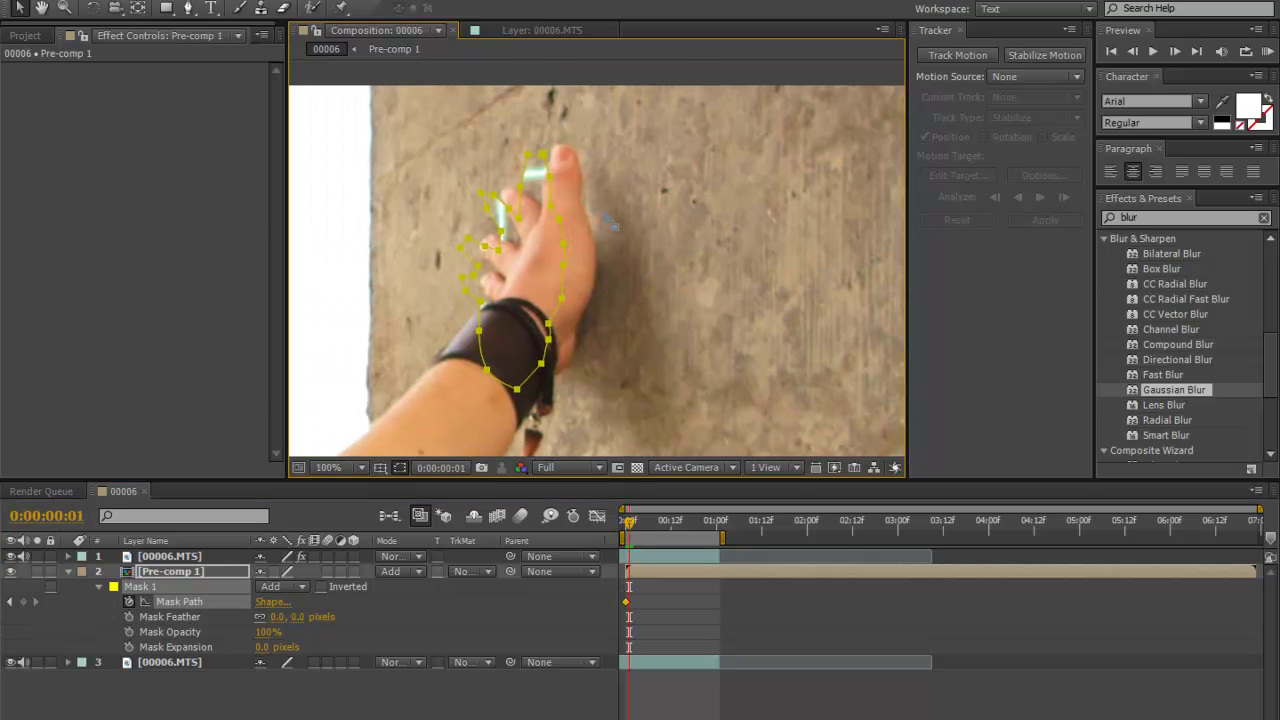
pyautogui.click(556, 180)
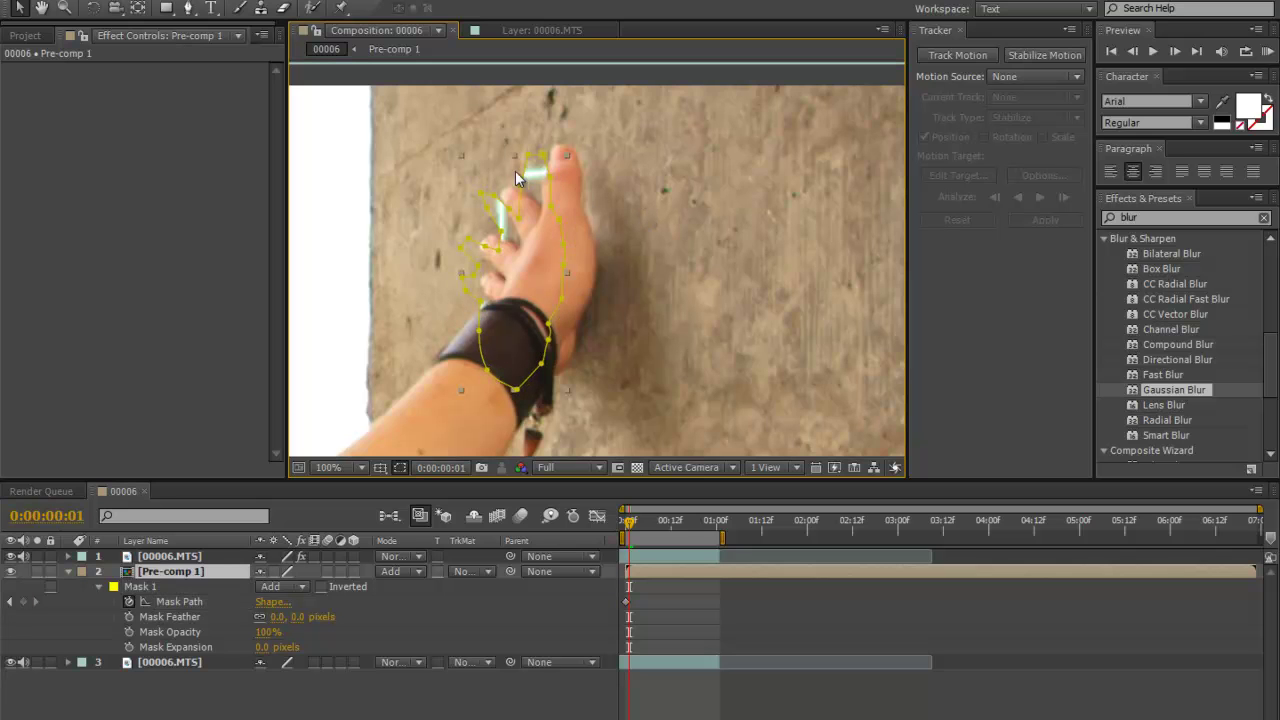
pyautogui.moveTo(551, 179); pyautogui.dragTo(567, 158)
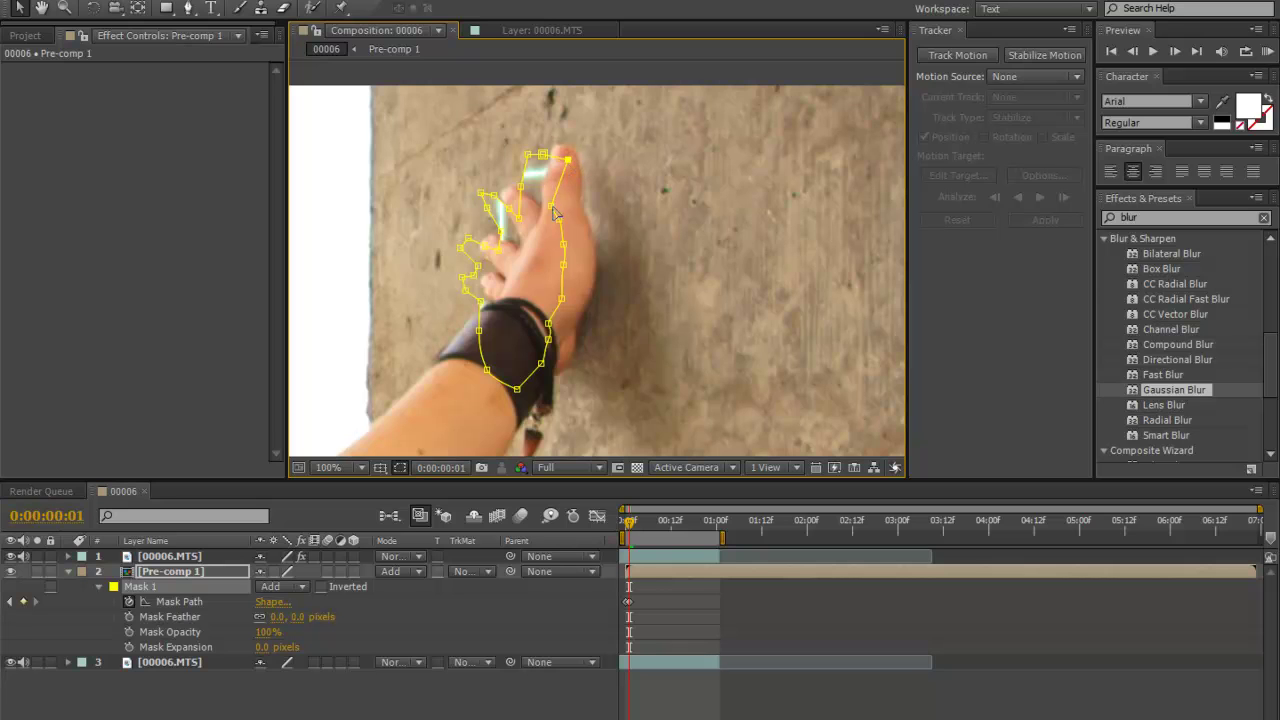
pyautogui.moveTo(558, 206); pyautogui.dragTo(550, 381)
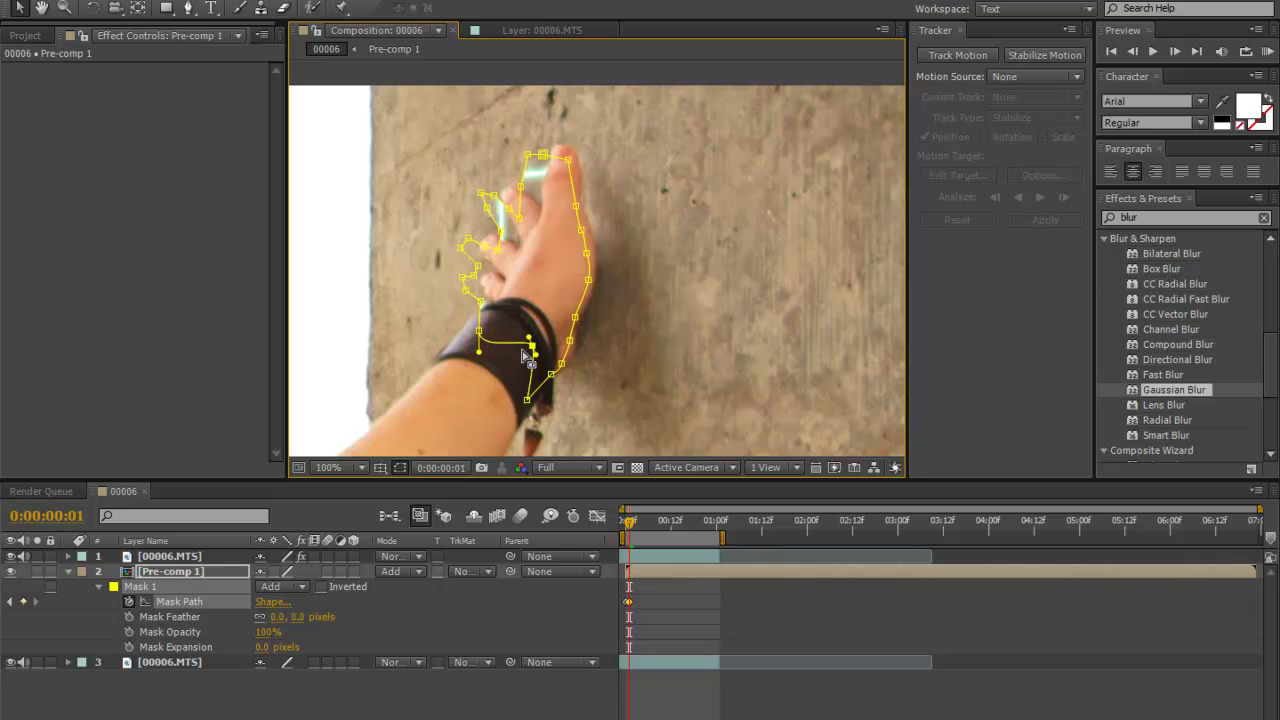
pyautogui.moveTo(484, 342); pyautogui.dragTo(560, 302)
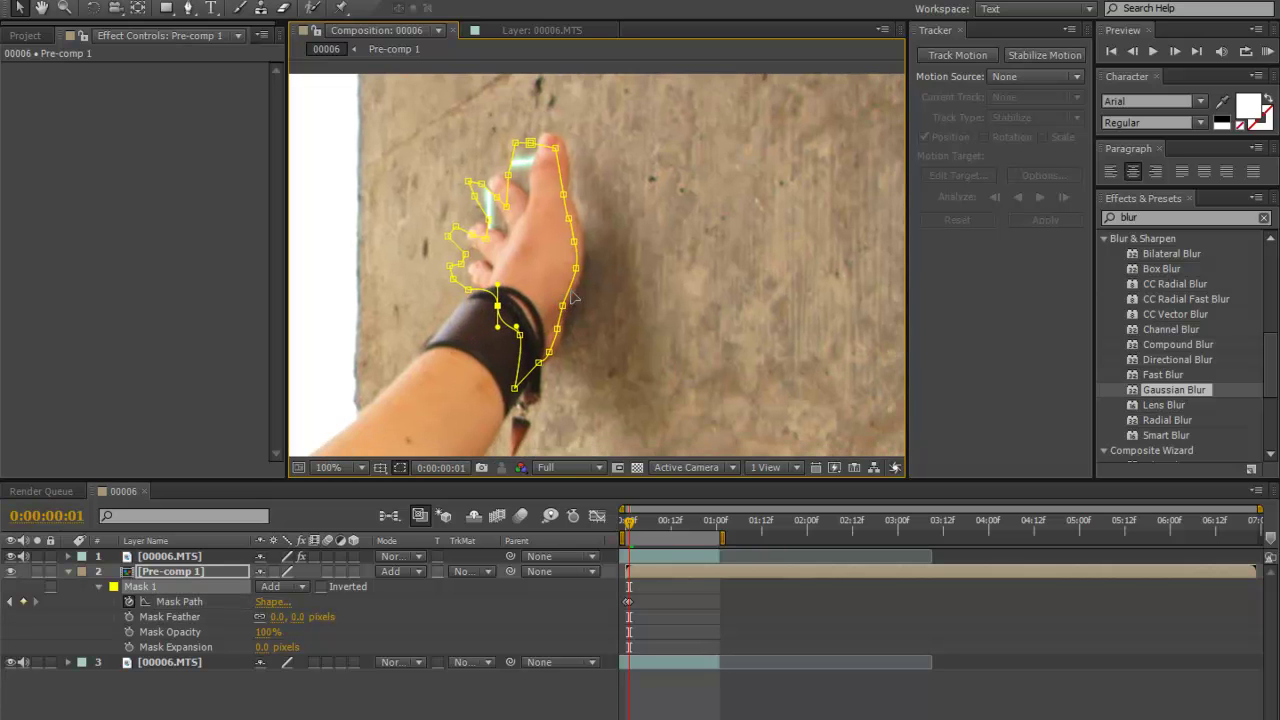
# Step: Move the upper Mask 1 points onto the index finger at 0:00:00:02 to keyframe the mask path
pyautogui.click(636, 523)
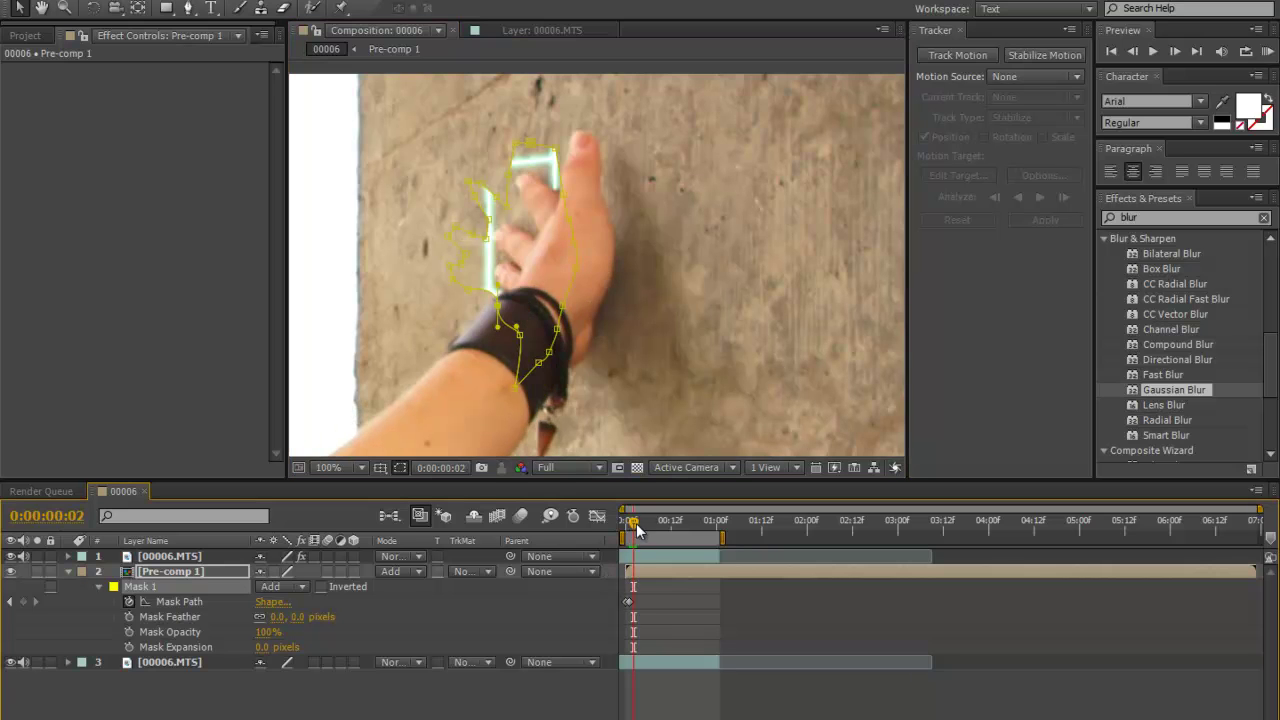
pyautogui.click(570, 220)
pyautogui.moveTo(566, 200); pyautogui.dragTo(572, 150)
# Step: Extend Mask 1 at 0:00:00:04 over the uncovered grid, fitting its upper corner to the index fingertip and its edge to the hand
pyautogui.press('pagedown')
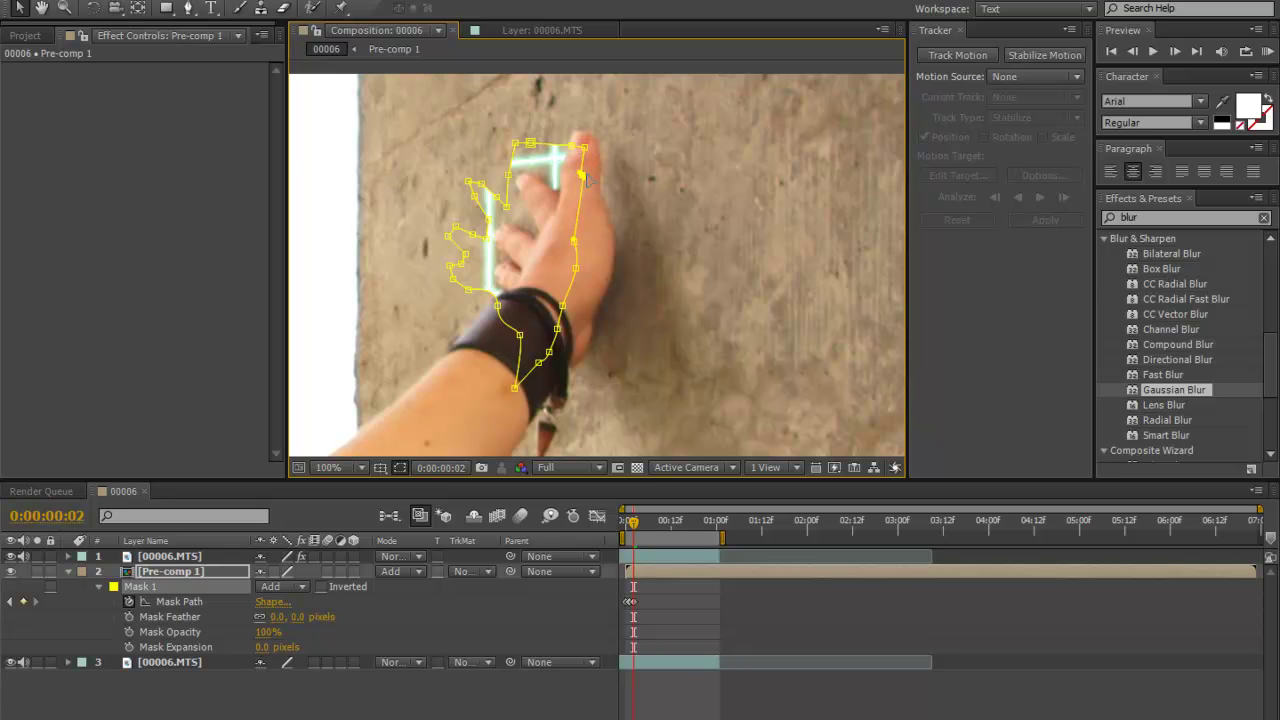
pyautogui.scroll(-2, 568, 227)
pyautogui.press('pagedown')
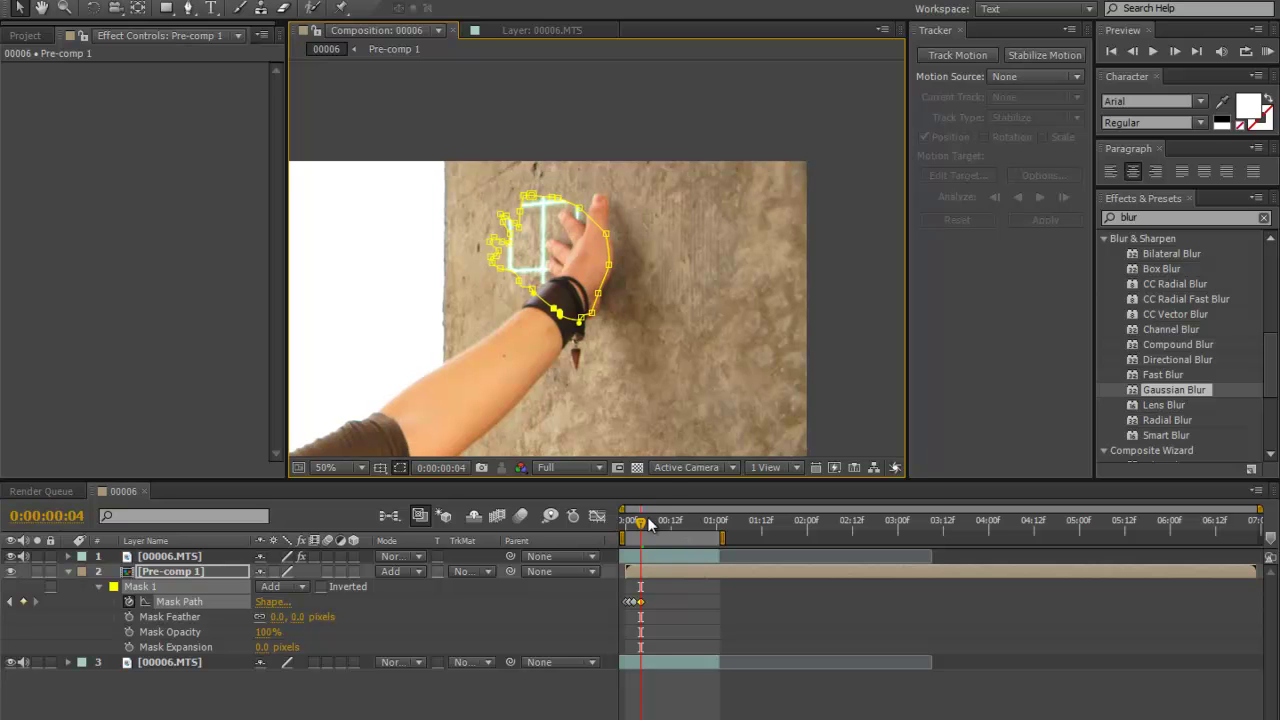
pyautogui.moveTo(607, 237); pyautogui.dragTo(591, 207)
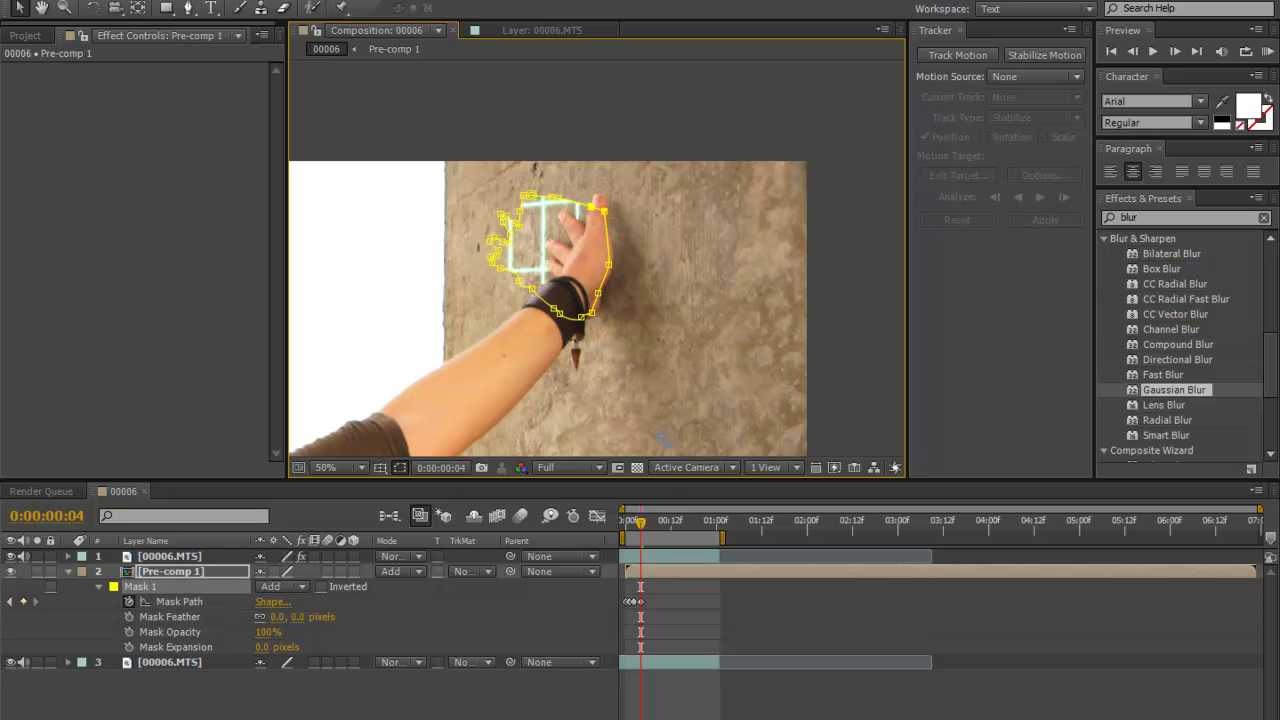
pyautogui.click(647, 522)
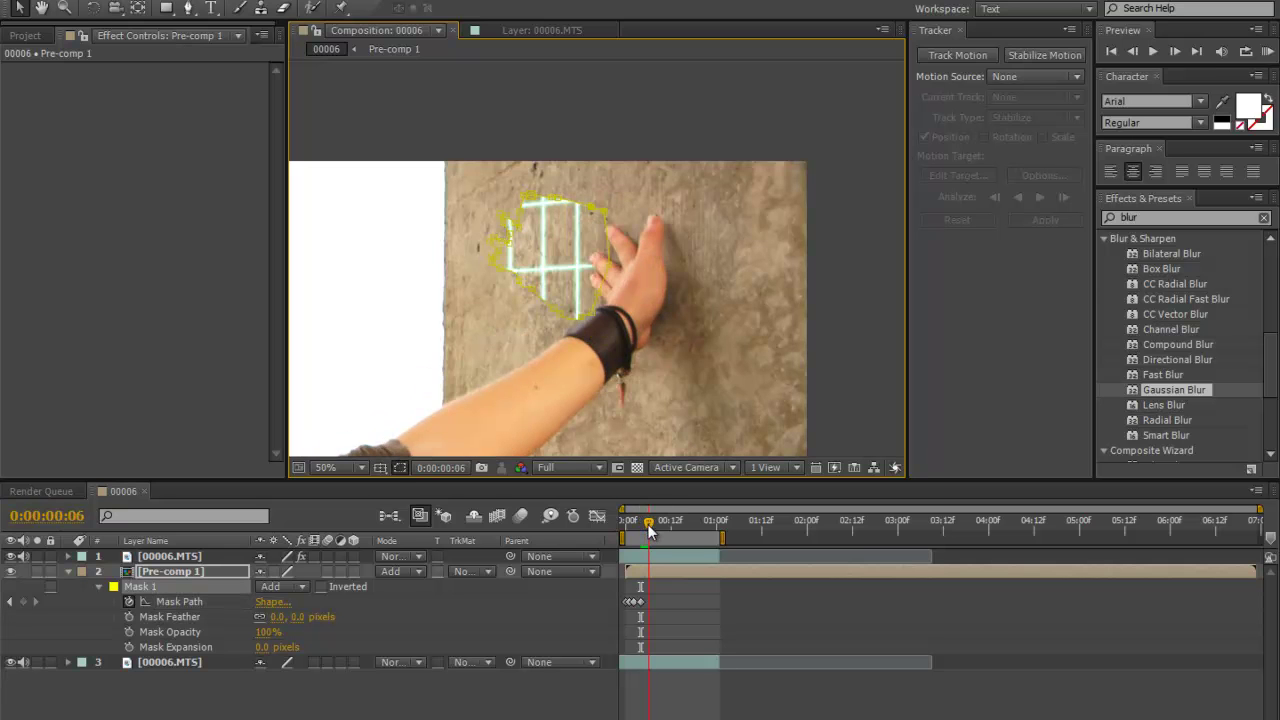
pyautogui.press('.')
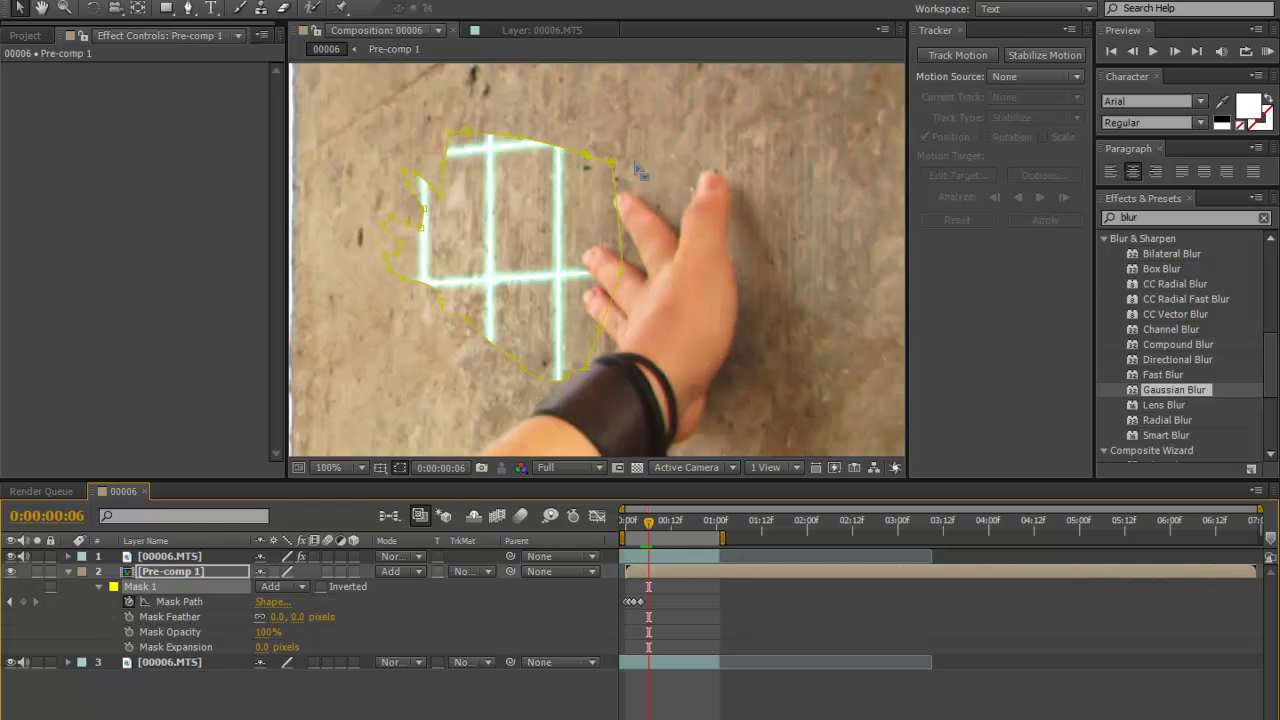
pyautogui.moveTo(648, 524)
pyautogui.mouseDown()
pyautogui.moveTo(632, 530)
pyautogui.moveTo(667, 539)
pyautogui.moveTo(642, 540)
pyautogui.mouseUp()
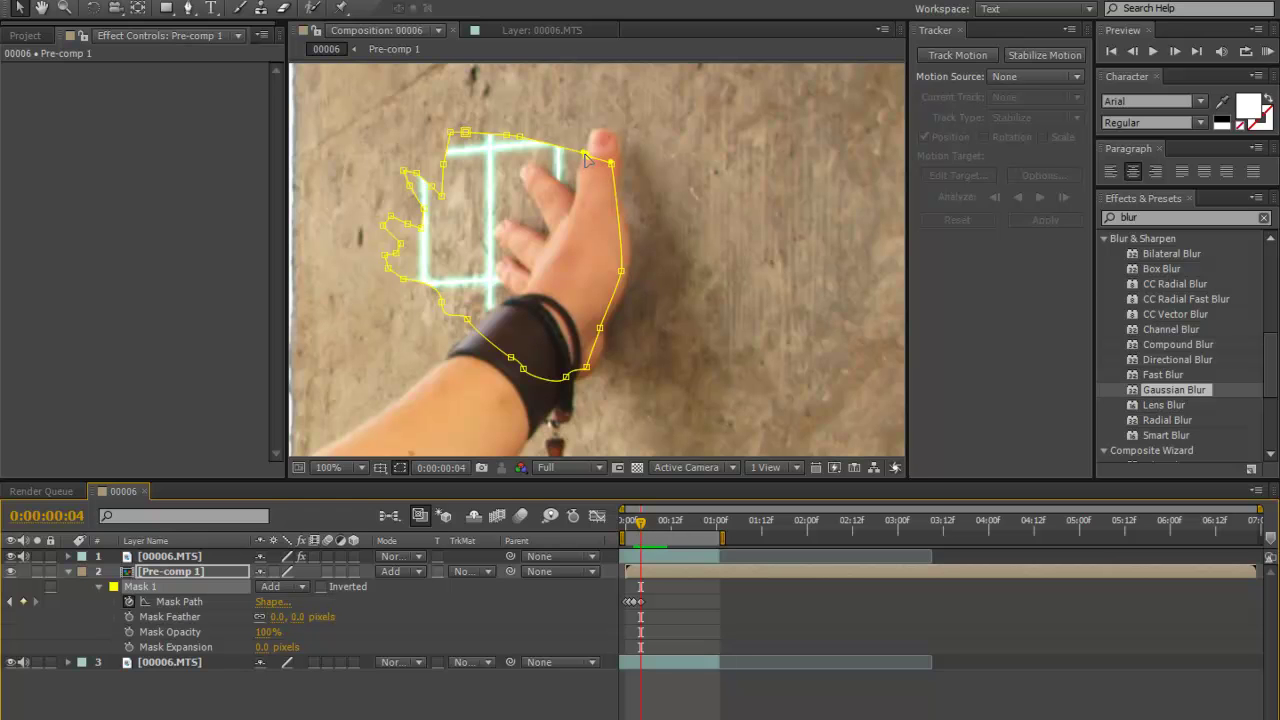
pyautogui.moveTo(592, 148); pyautogui.dragTo(617, 164)
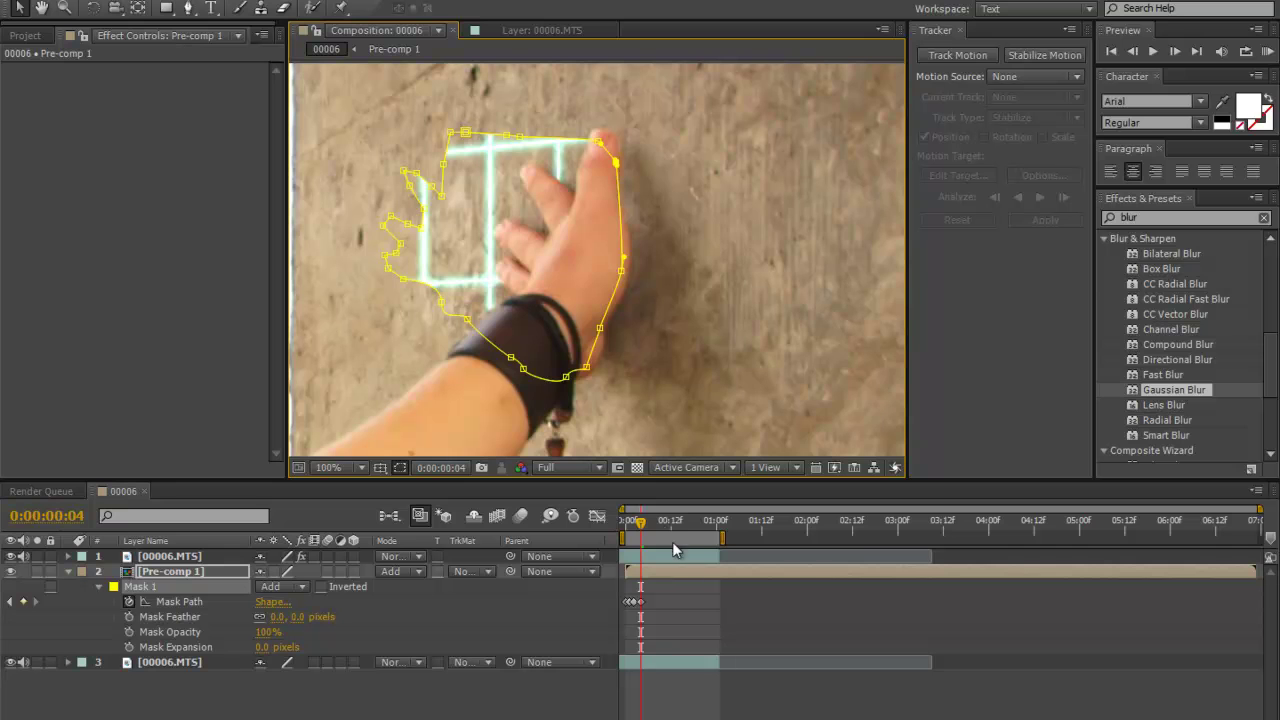
# Step: Extend Mask 1 around the fingers and hand at 0:00:00:06, and keep keyframing its path over the following frames to uncover the grid
pyautogui.moveTo(645, 530); pyautogui.dragTo(651, 523)
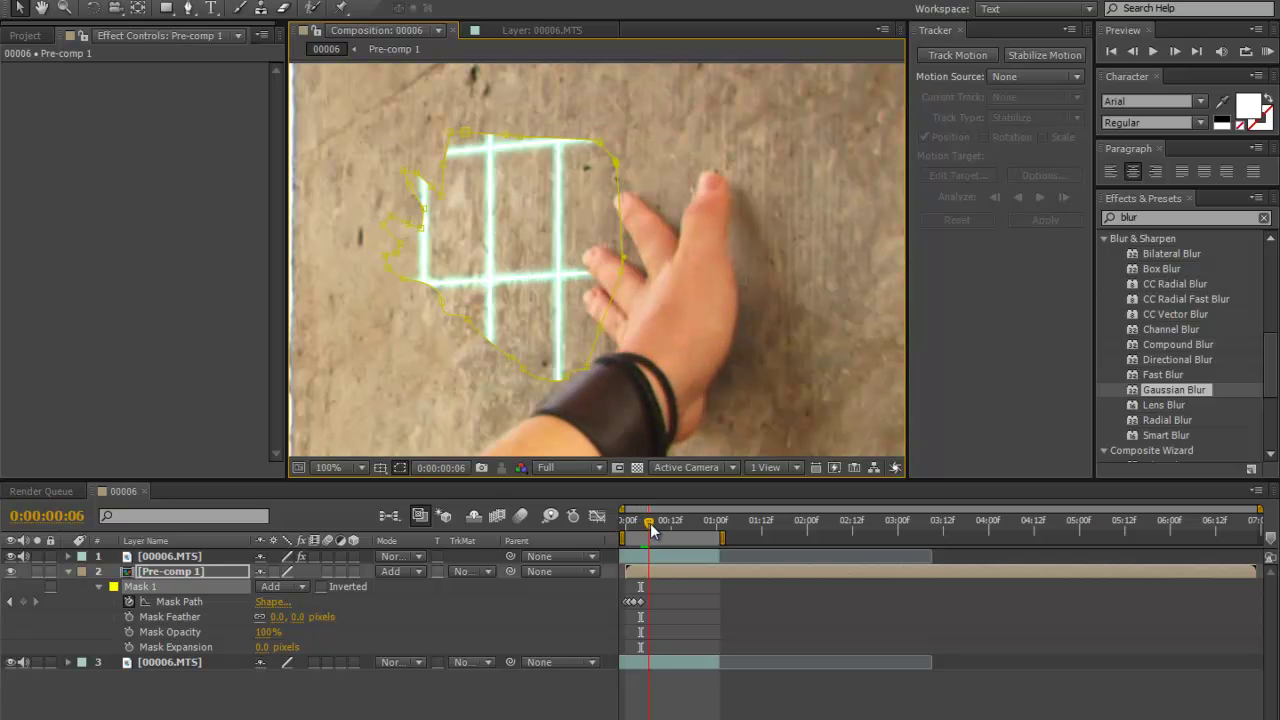
pyautogui.hotkey('ctrl', 't')
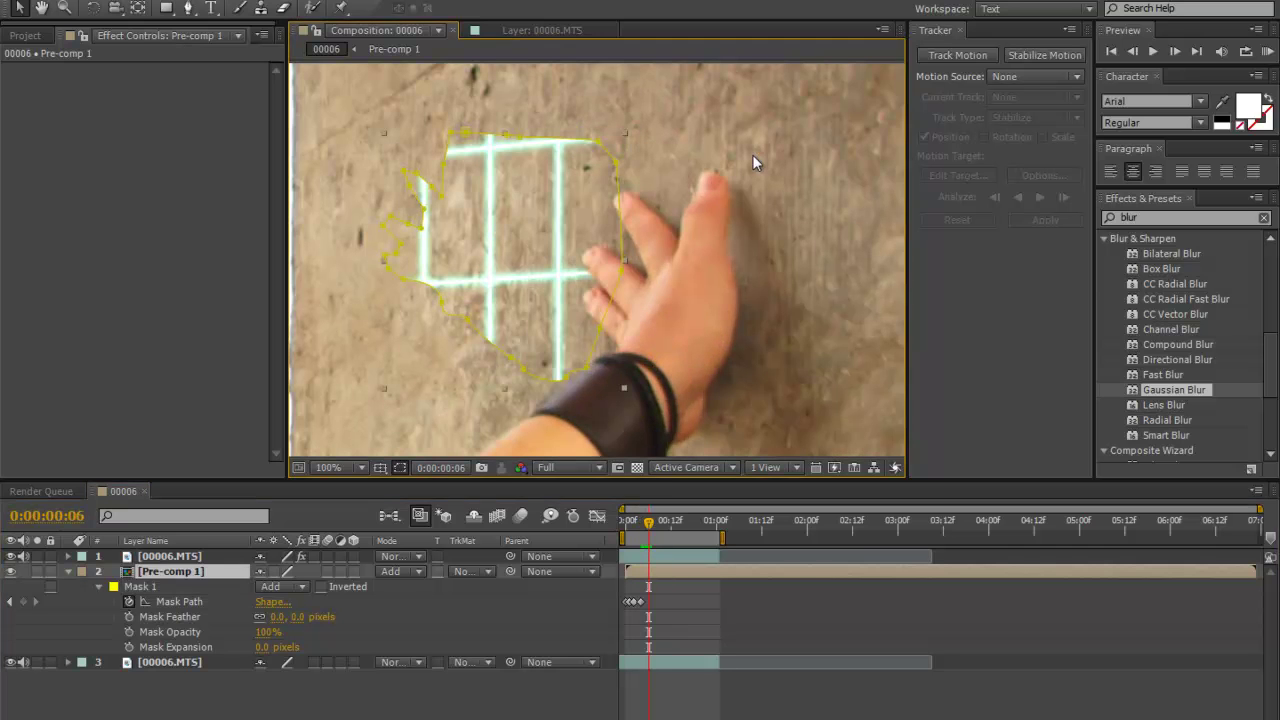
pyautogui.press('Return')
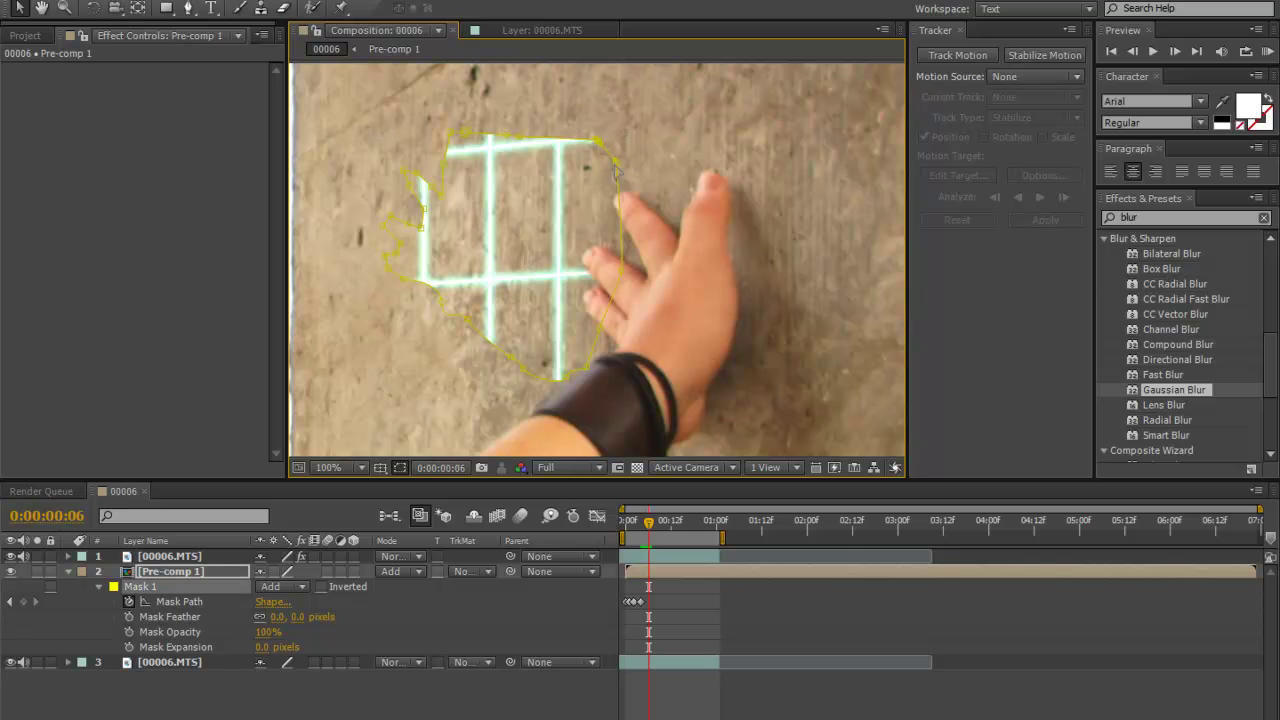
pyautogui.moveTo(616, 166); pyautogui.dragTo(727, 161)
pyautogui.moveTo(622, 259); pyautogui.dragTo(738, 296)
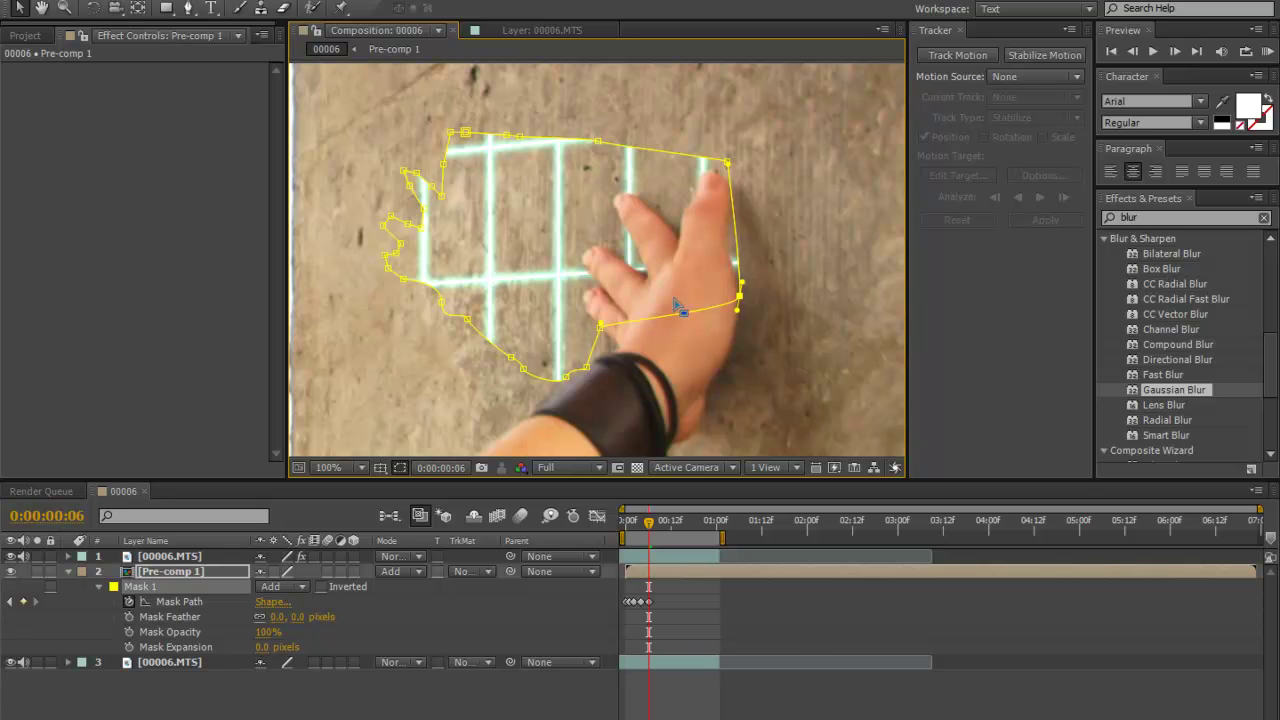
pyautogui.scroll(-2, 678, 306)
pyautogui.moveTo(593, 283); pyautogui.dragTo(587, 318)
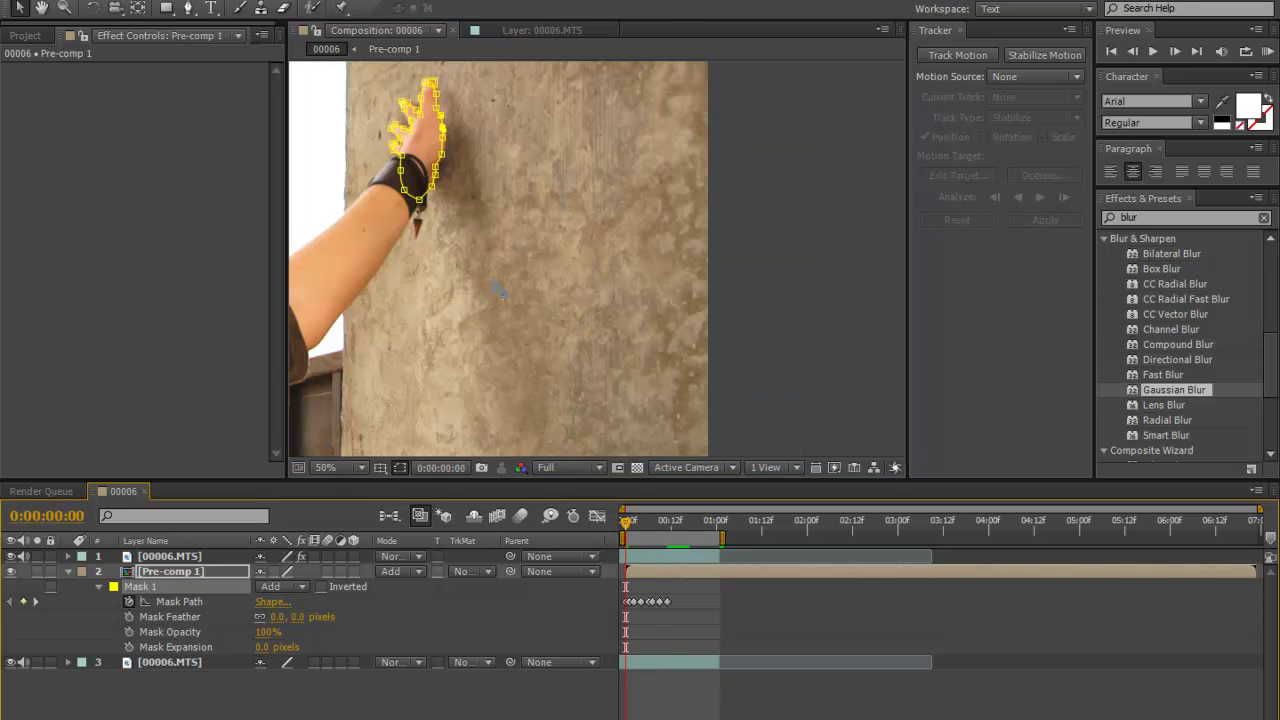
# Step: Preview the masked grid reveal from the first frame over the whole image, and inspect the grid closely at 0:00:00:16
pyautogui.scroll(-2, 496, 288)
pyautogui.click(841, 251)
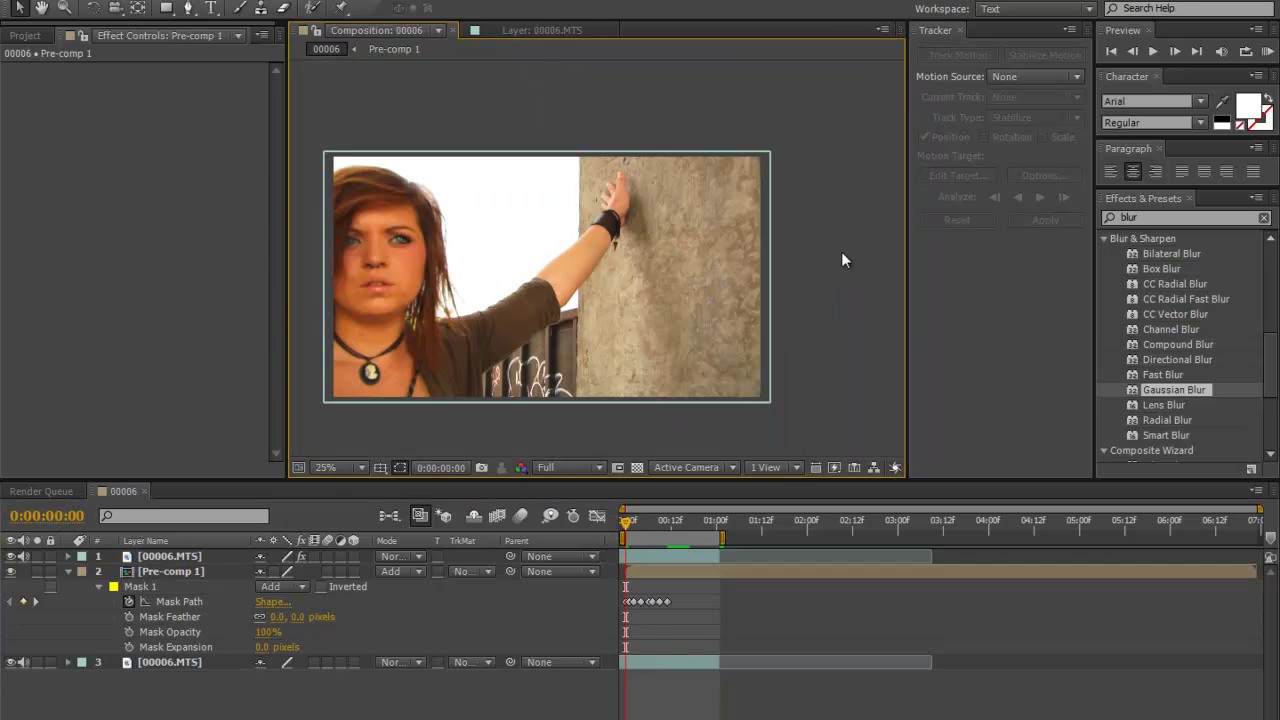
pyautogui.press('space')
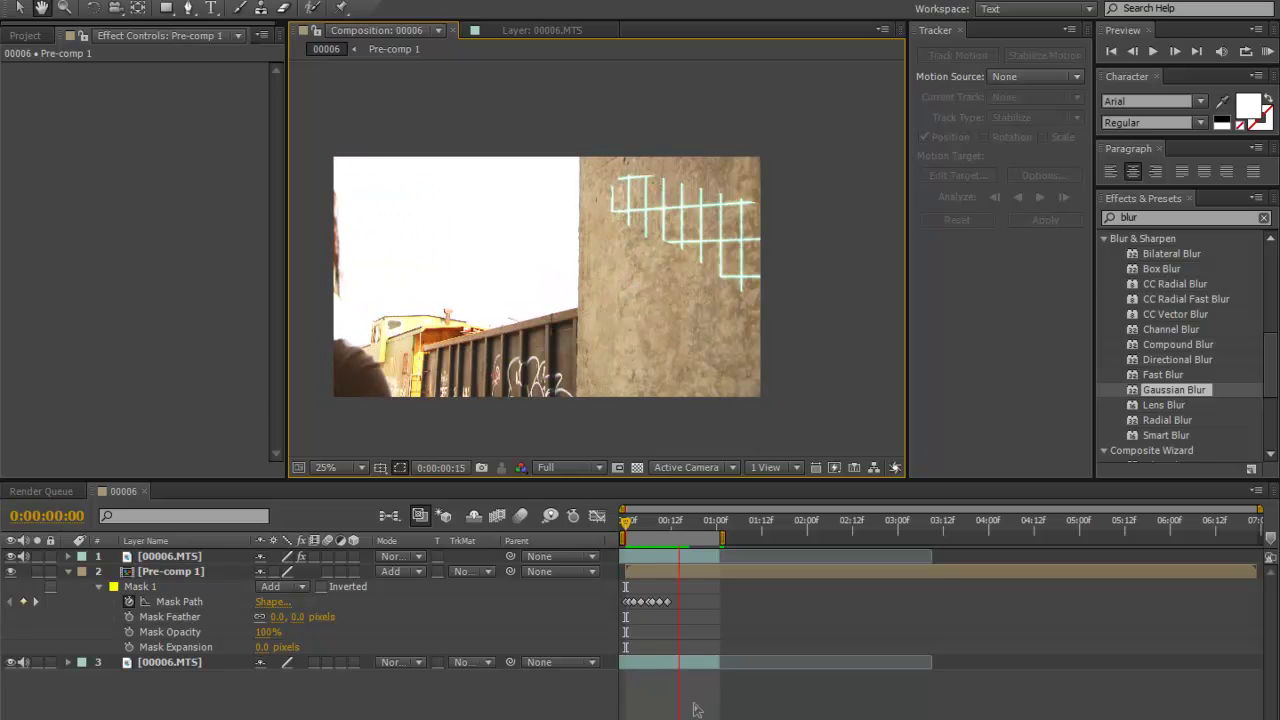
pyautogui.click(612, 645)
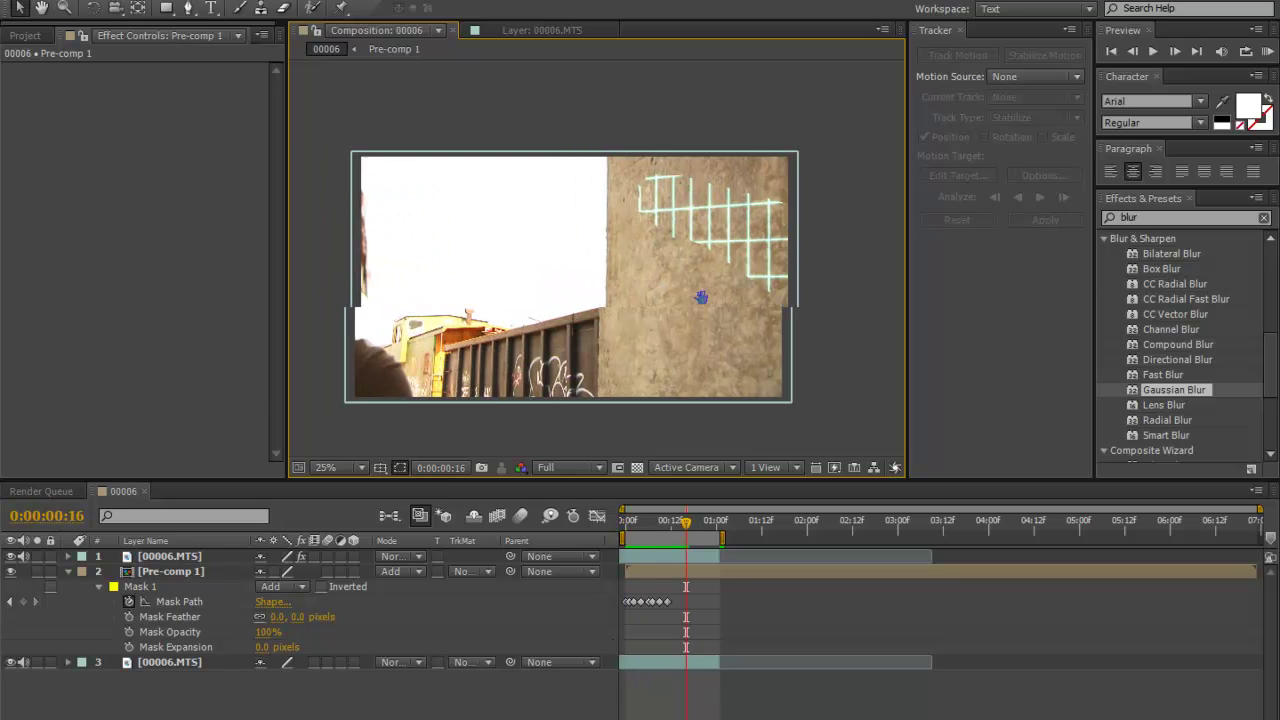
pyautogui.scroll(2, 699, 263)
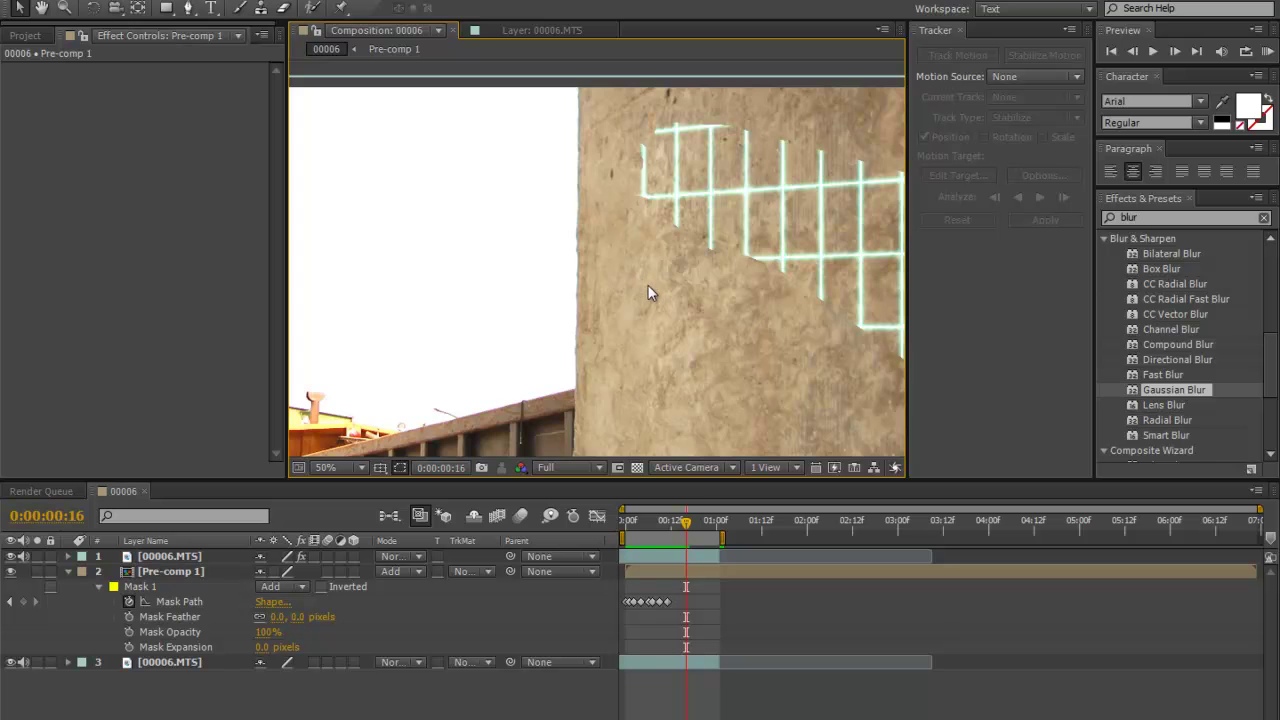
pyautogui.scroll(-2, 667, 312)
pyautogui.press('Home')
pyautogui.press('space')
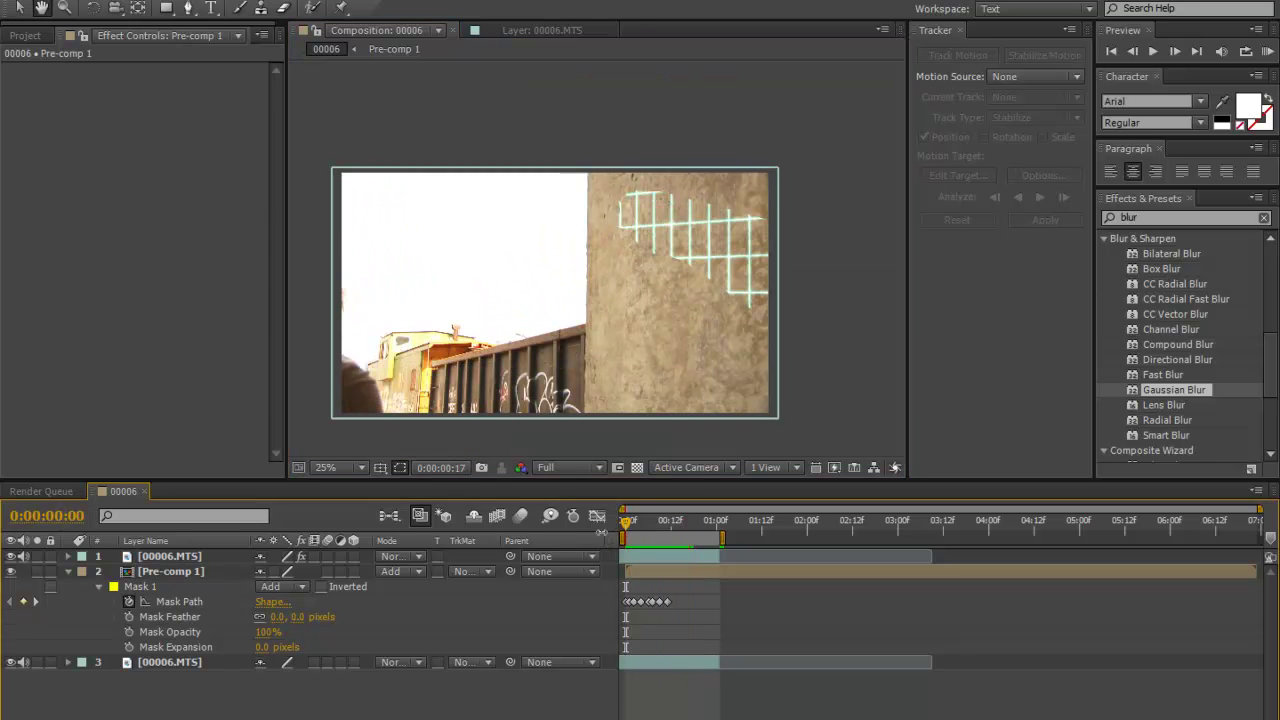
pyautogui.press('space')
pyautogui.press('space')
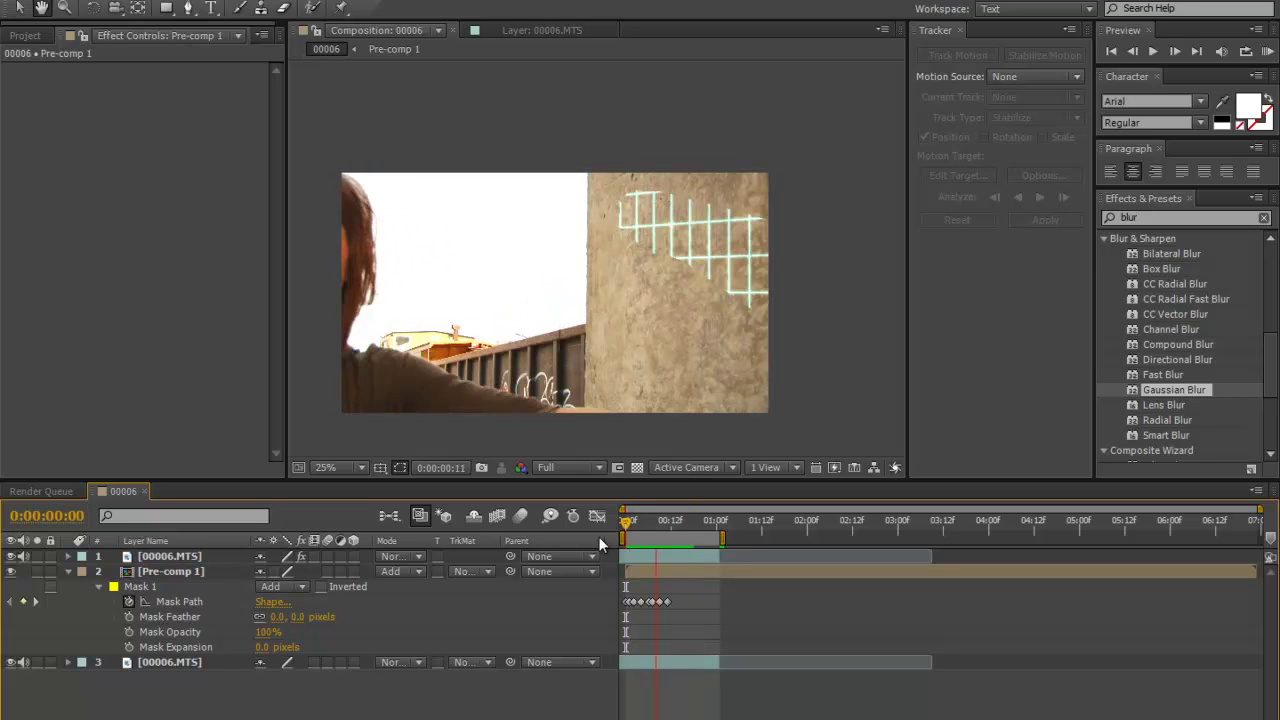
# Step: Enable Mask Feather and Mask Expansion keyframing for Mask 1 at 0:00:00:00, and set Mask Feather to 58 pixels at 0:00:00:03
pyautogui.moveTo(686, 522); pyautogui.dragTo(625, 524)
pyautogui.scroll(2, 615, 308)
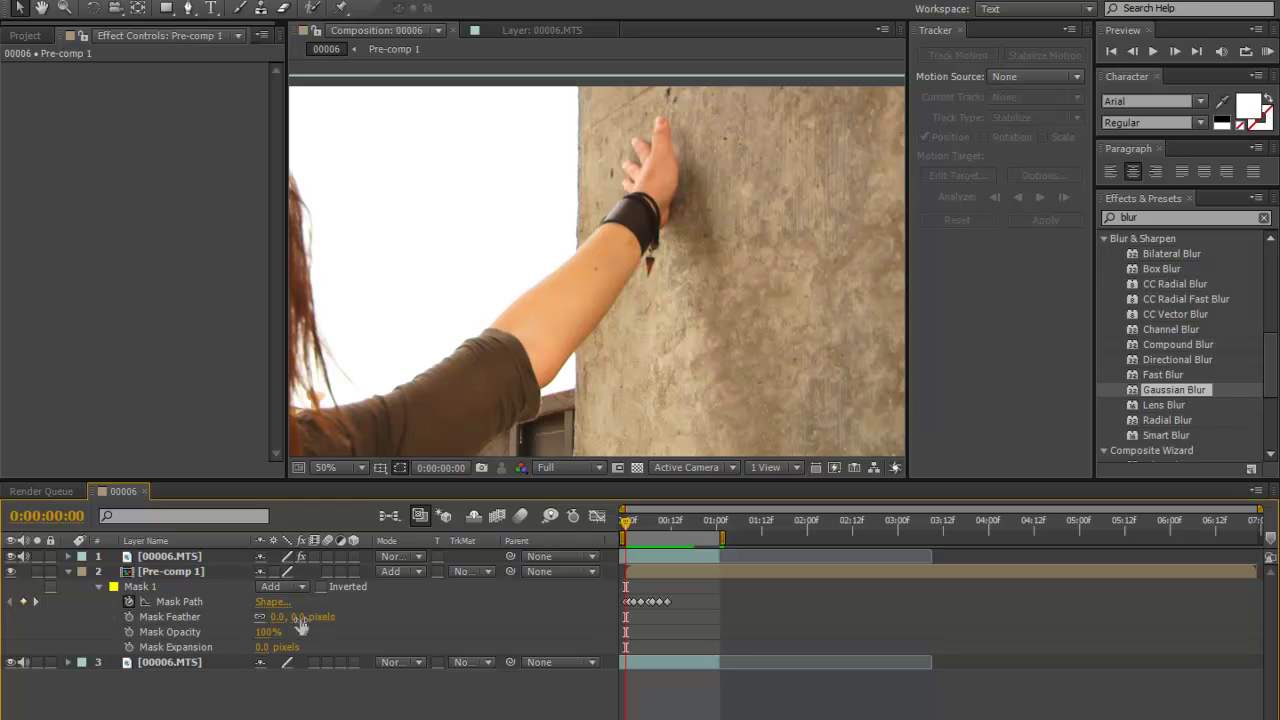
pyautogui.click(129, 616)
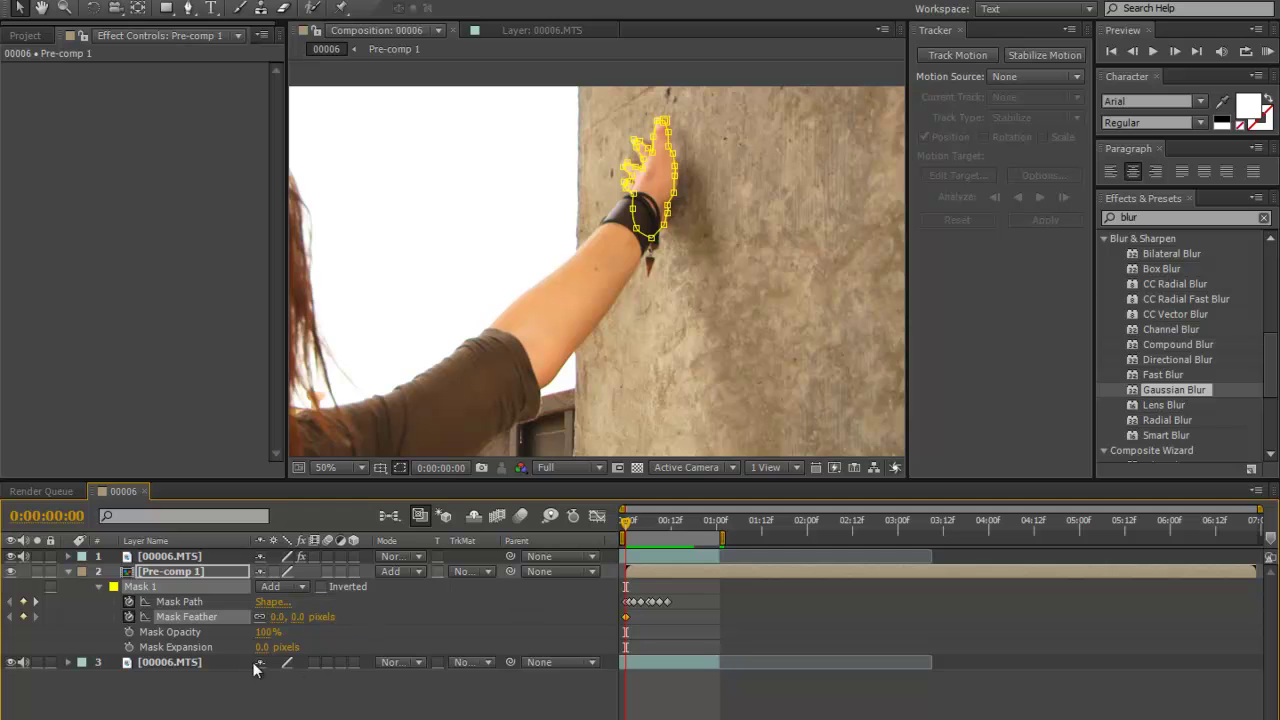
pyautogui.click(129, 647)
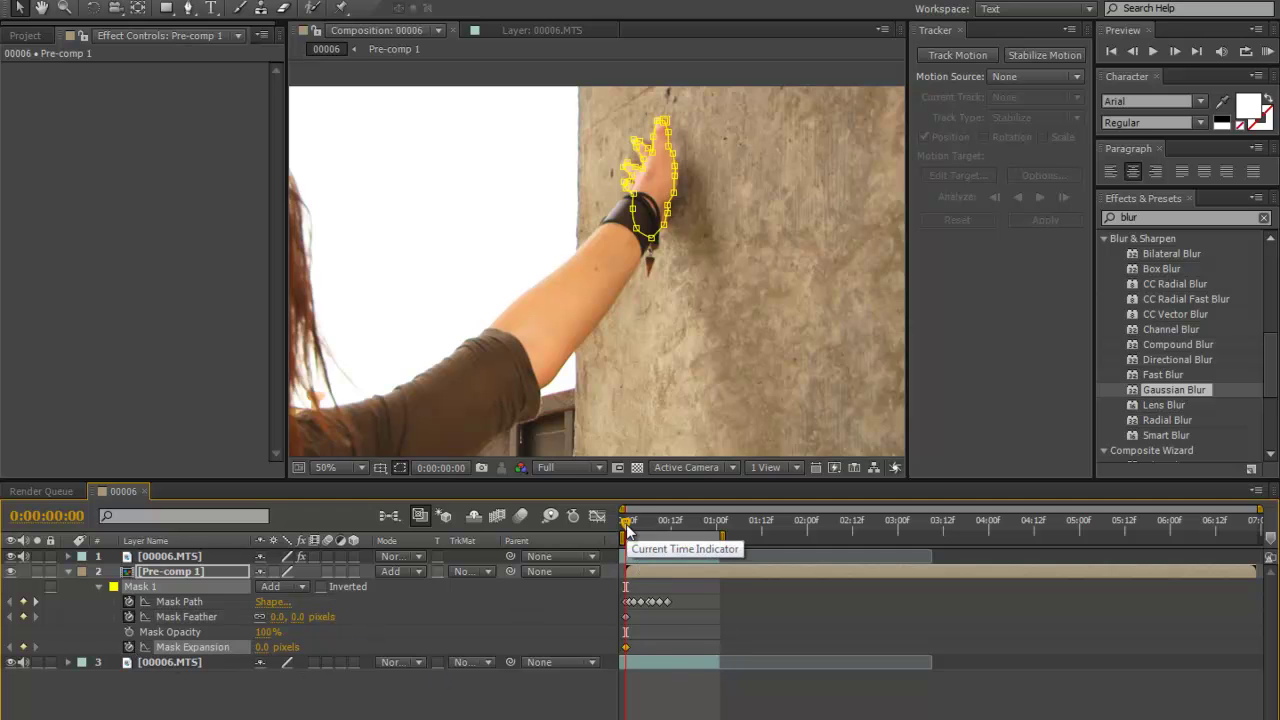
pyautogui.moveTo(626, 524); pyautogui.dragTo(636, 524)
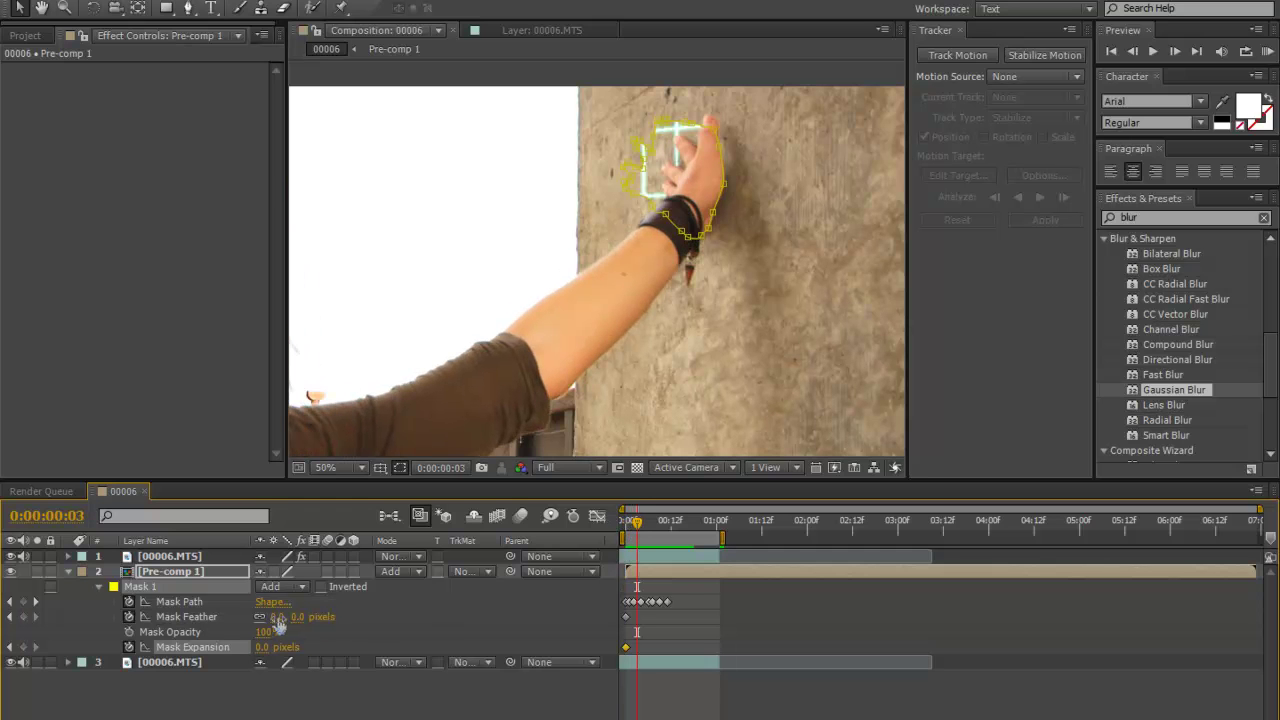
pyautogui.moveTo(280, 618); pyautogui.dragTo(293, 617)
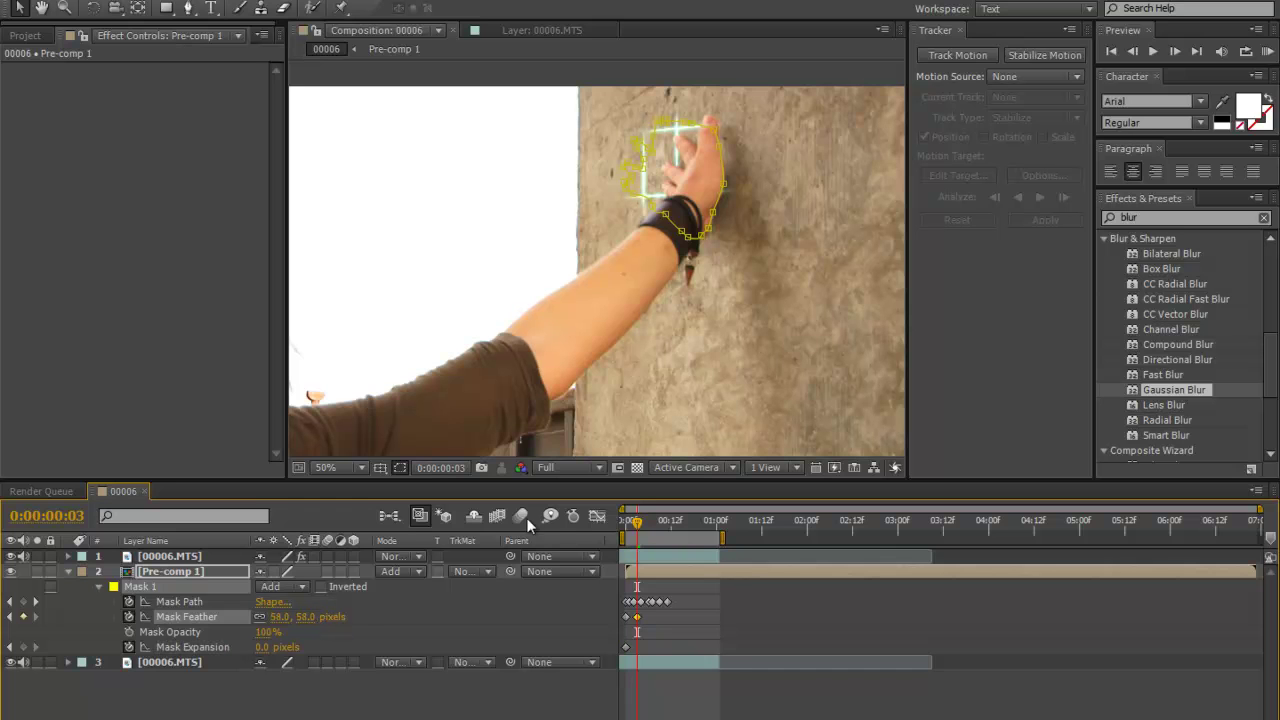
# Step: Set Mask 1's Mask Expansion to 132 pixels at 0:00:00:08 so the revealed area spreads beyond the hand
pyautogui.moveTo(637, 530)
pyautogui.mouseDown()
pyautogui.moveTo(613, 533)
pyautogui.moveTo(652, 530)
pyautogui.mouseUp()
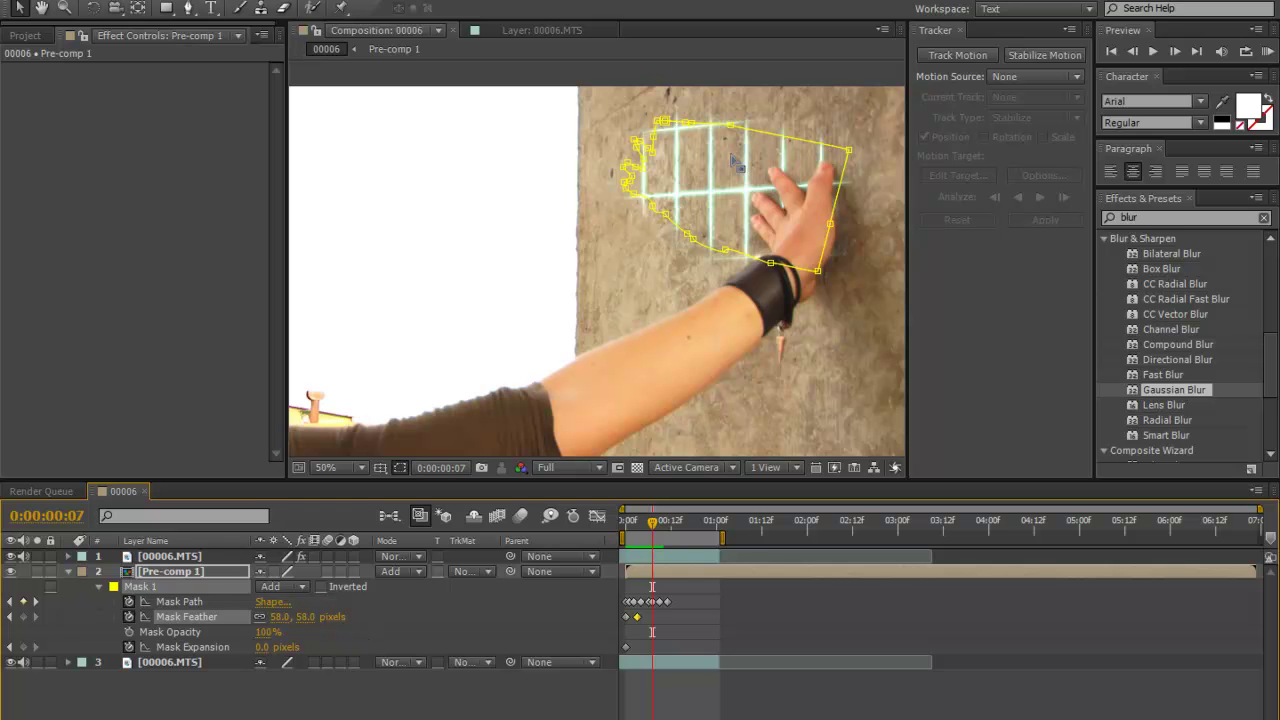
pyautogui.moveTo(655, 524)
pyautogui.mouseDown()
pyautogui.moveTo(628, 533)
pyautogui.moveTo(658, 535)
pyautogui.moveTo(624, 547)
pyautogui.moveTo(657, 545)
pyautogui.mouseUp()
pyautogui.scroll(-2, 533, 436)
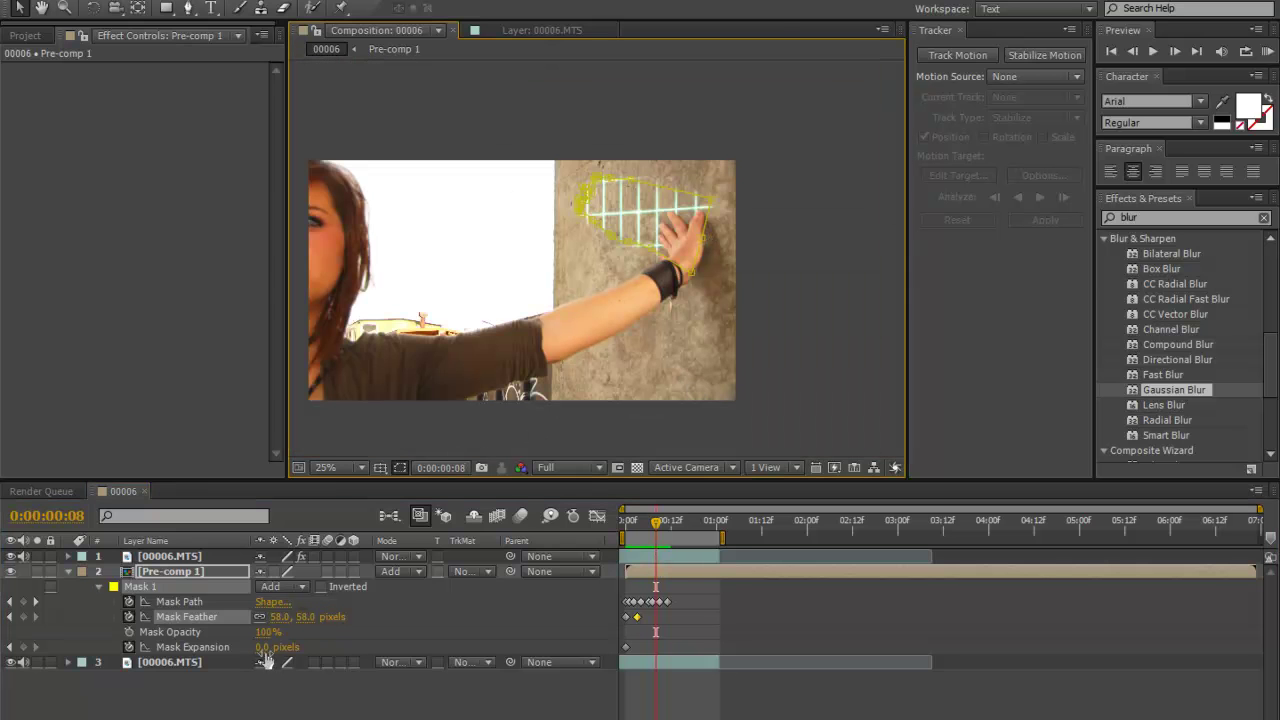
pyautogui.moveTo(264, 648); pyautogui.dragTo(381, 632)
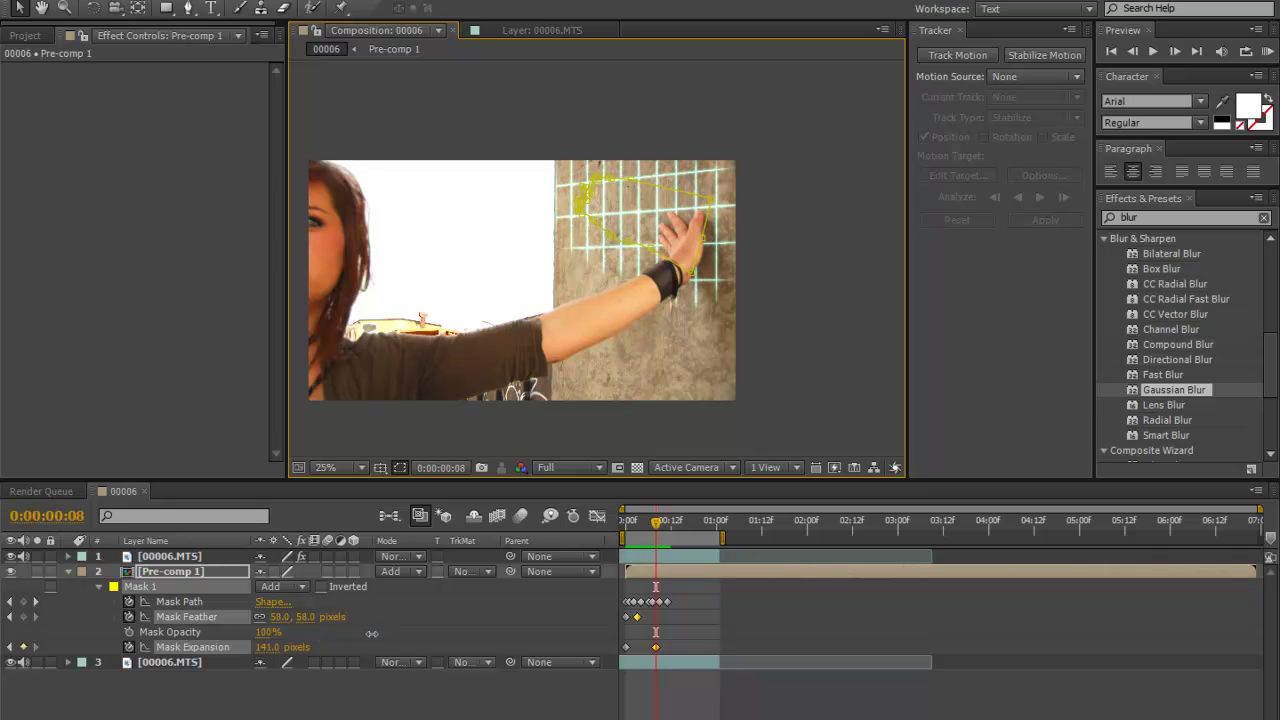
pyautogui.click(438, 587)
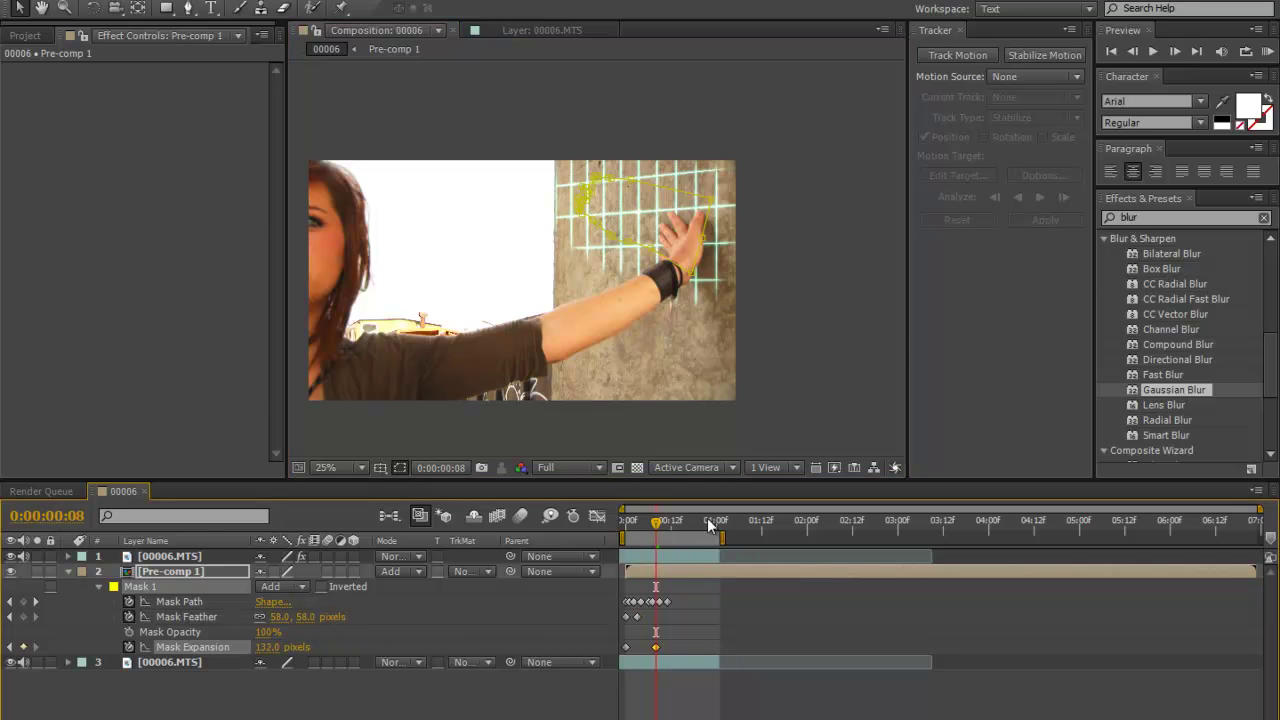
# Step: At 0:00:00:13, set Mask 1's Mask Expansion to 181 pixels and its Mask Feather to 455 pixels
pyautogui.moveTo(660, 529); pyautogui.dragTo(678, 529)
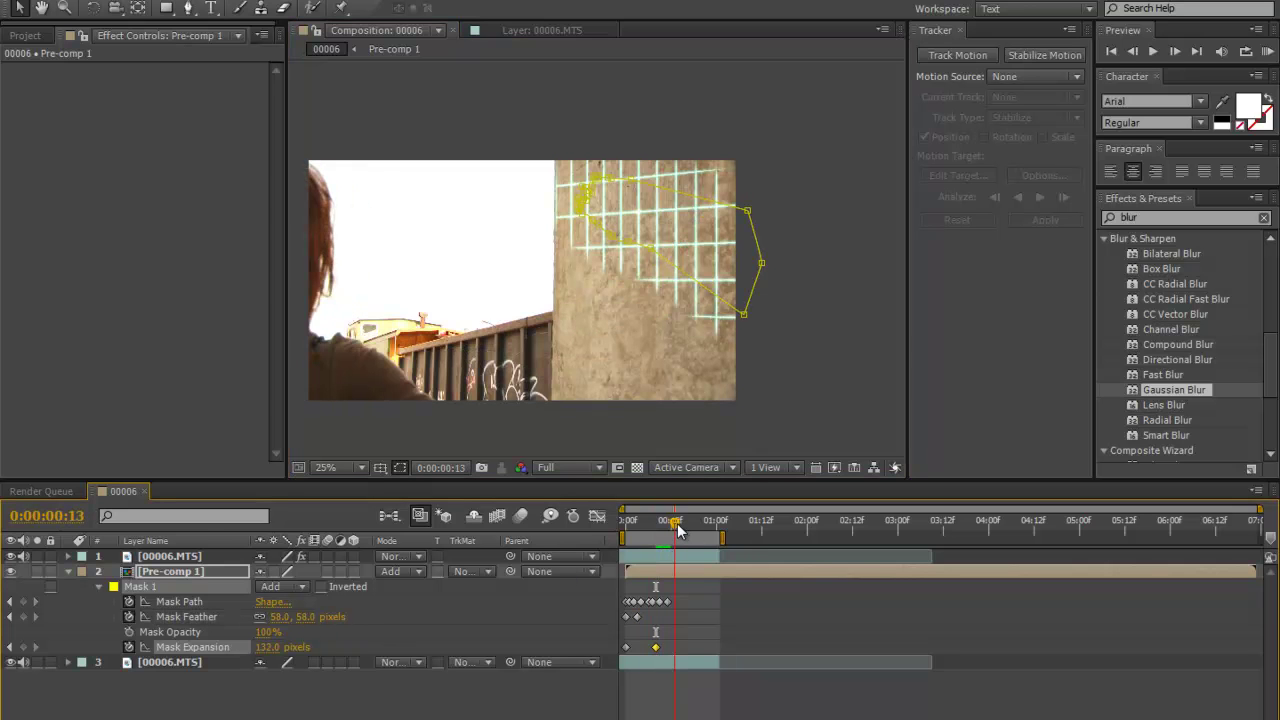
pyautogui.moveTo(268, 647); pyautogui.dragTo(388, 603)
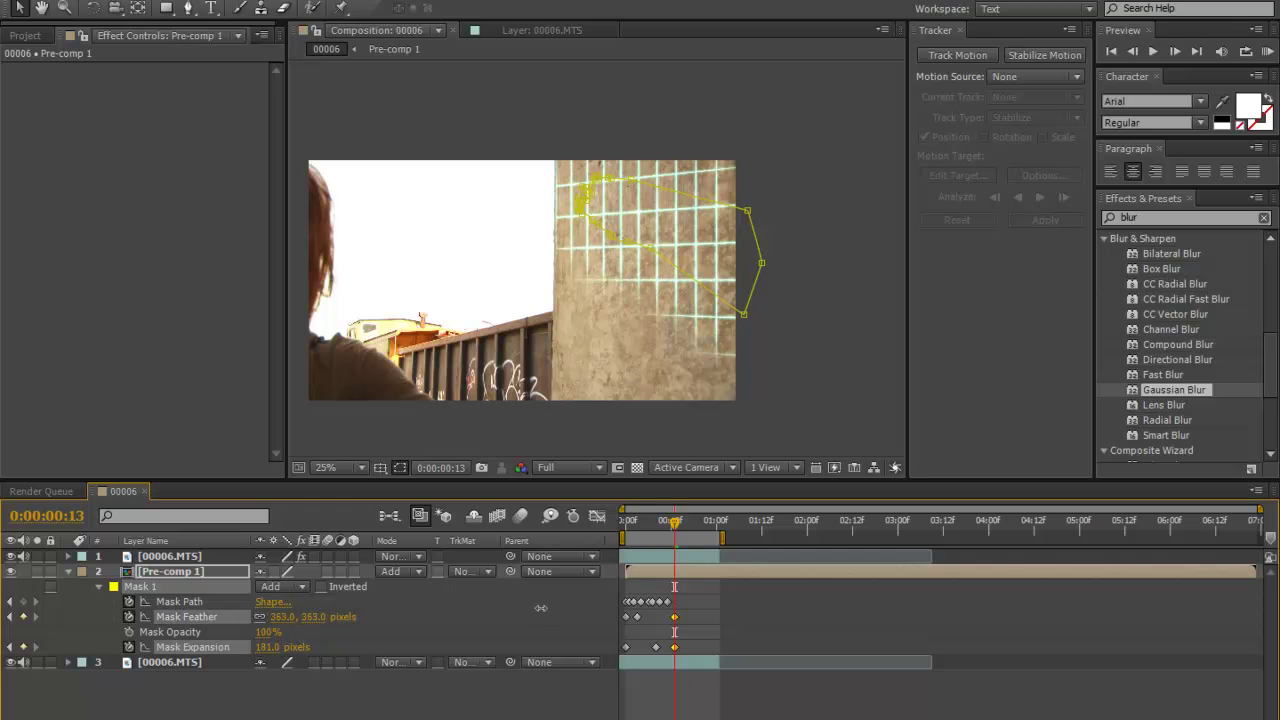
# Step: Preview the feathered, expanding grid reveal from the first frame and check the early frames around 0:00:00:02
pyautogui.moveTo(674, 521); pyautogui.dragTo(626, 521)
pyautogui.scroll(1, 600, 333)
pyautogui.scroll(-1, 824, 321)
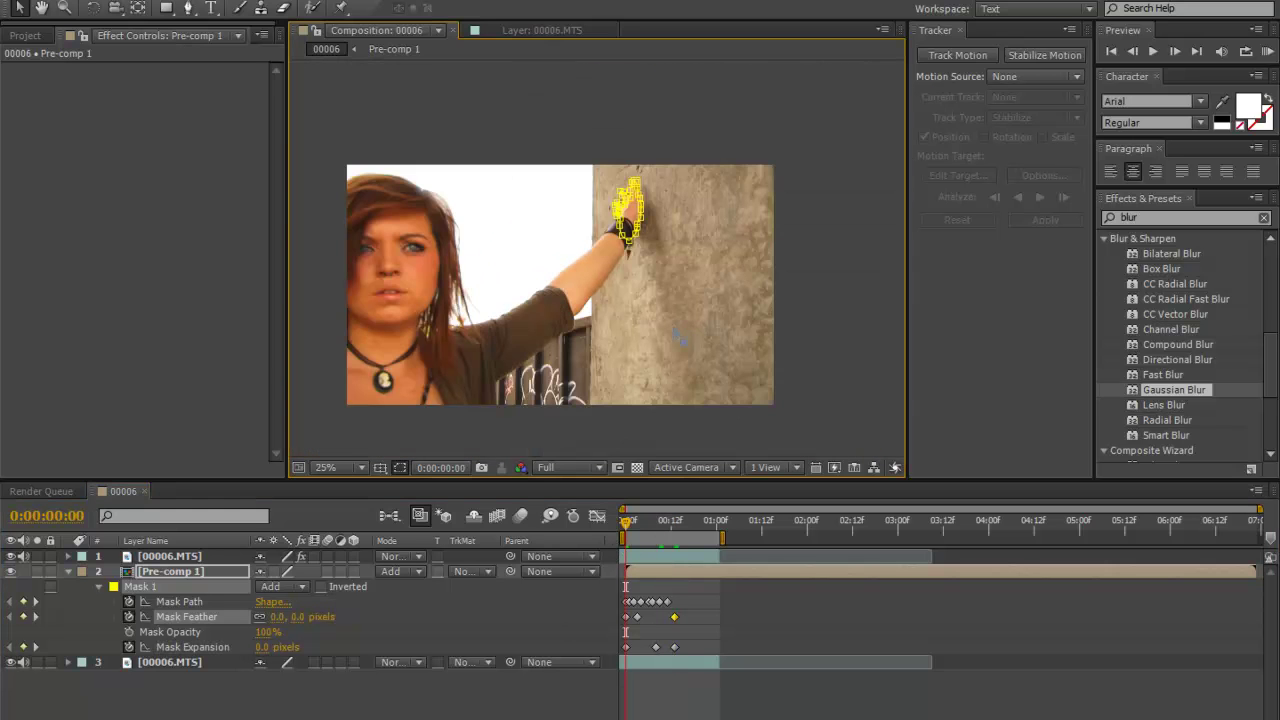
pyautogui.press('space')
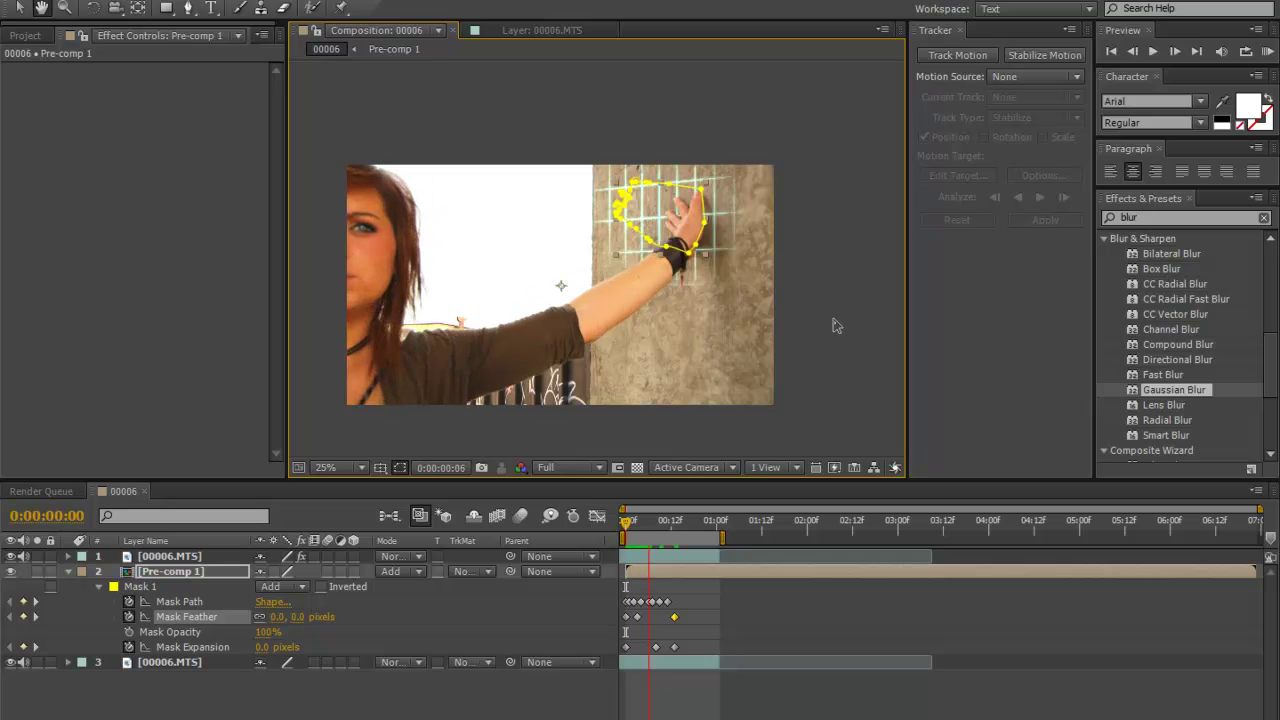
pyautogui.press('space')
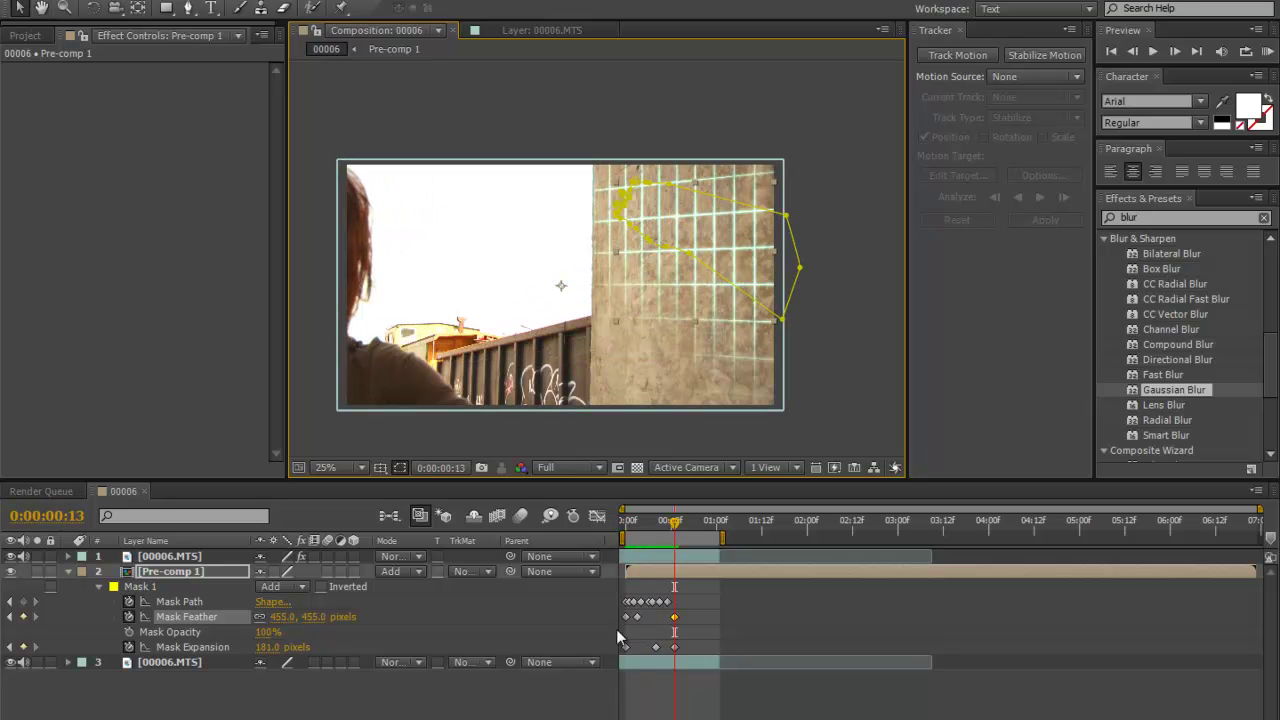
pyautogui.press('Home')
pyautogui.press('space')
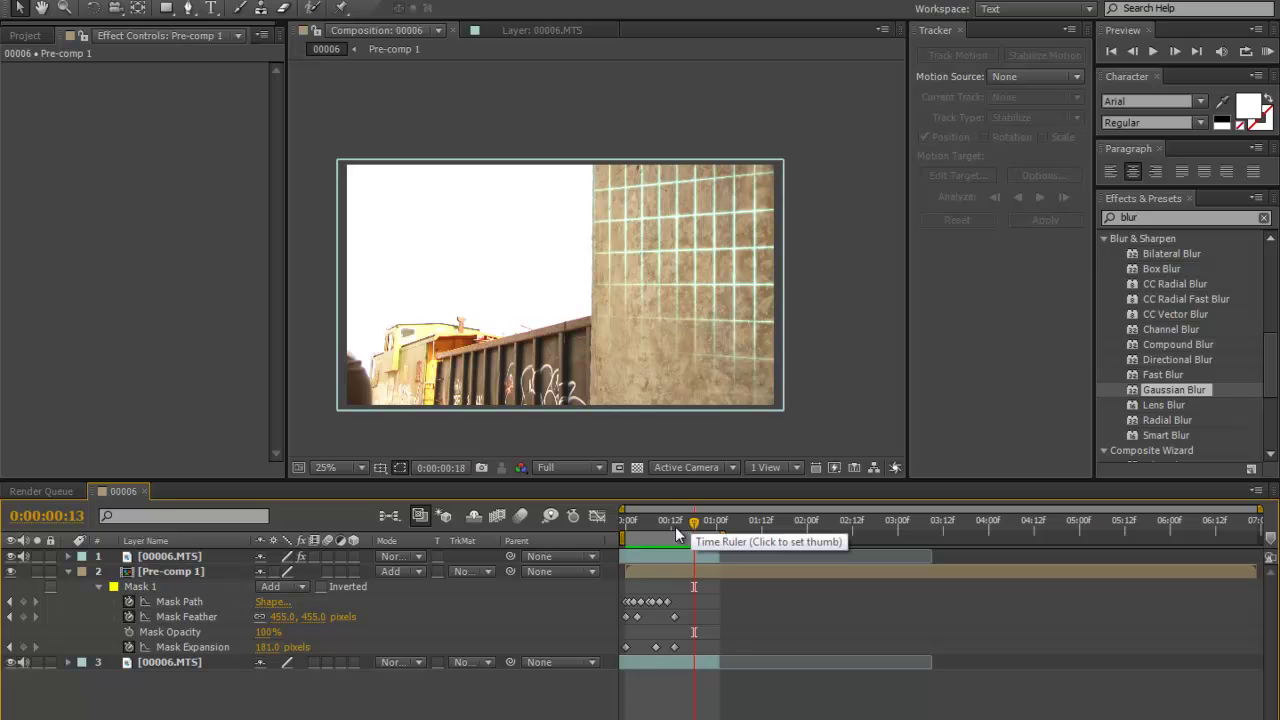
pyautogui.click(632, 541)
pyautogui.moveTo(632, 541); pyautogui.dragTo(633, 598)
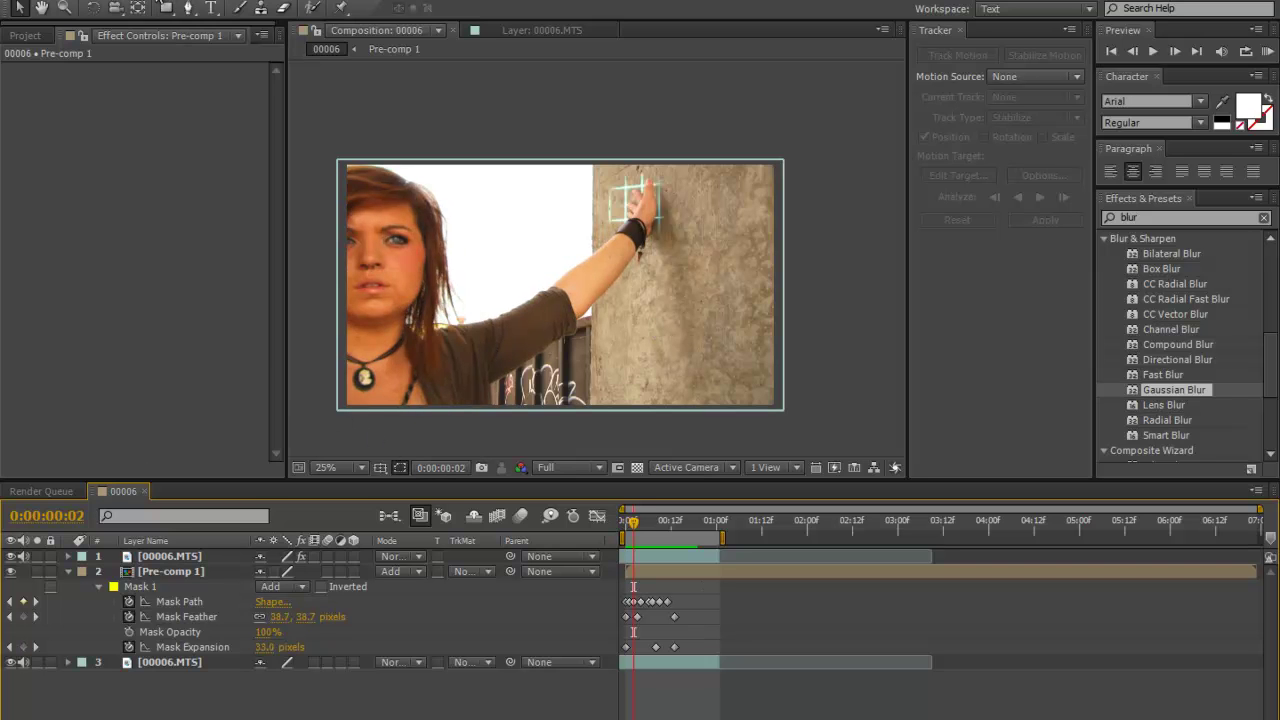
# Step: Create a new solid layer coloured black (000000) in the 00006 composition
pyautogui.click(163, 2)
pyautogui.moveTo(105, 2)
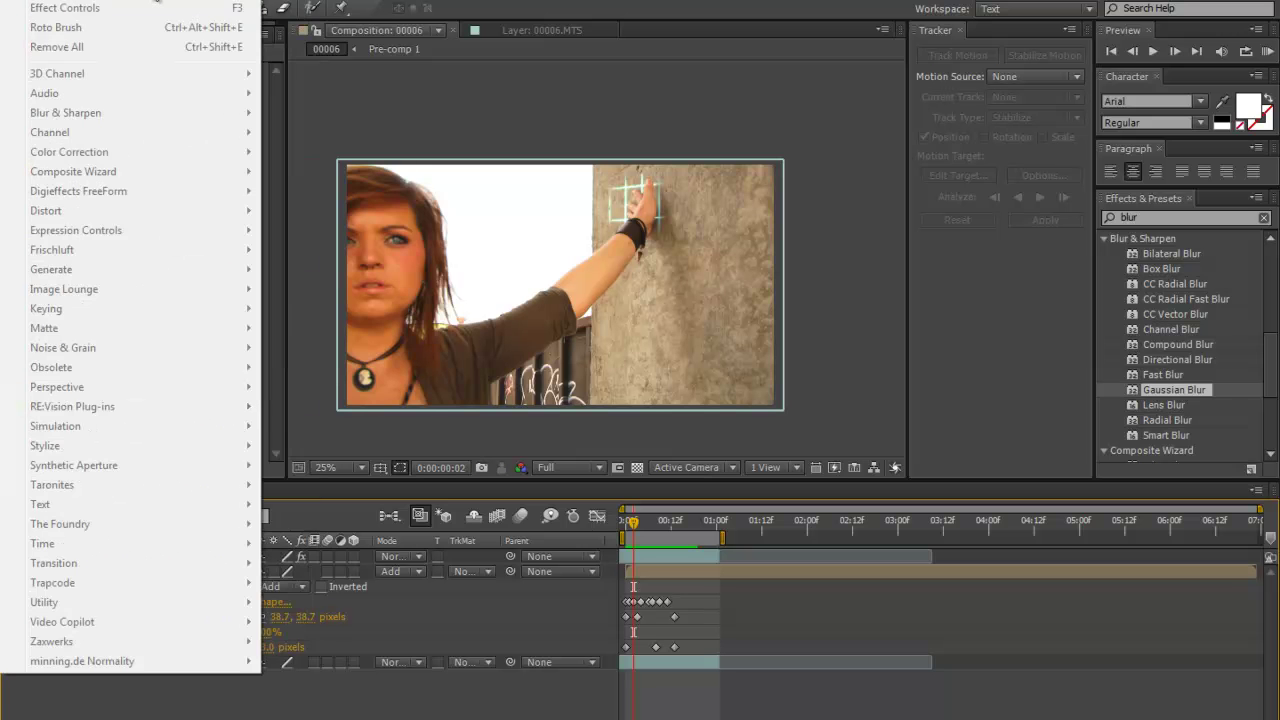
pyautogui.moveTo(163, 2)
pyautogui.click(397, 27)
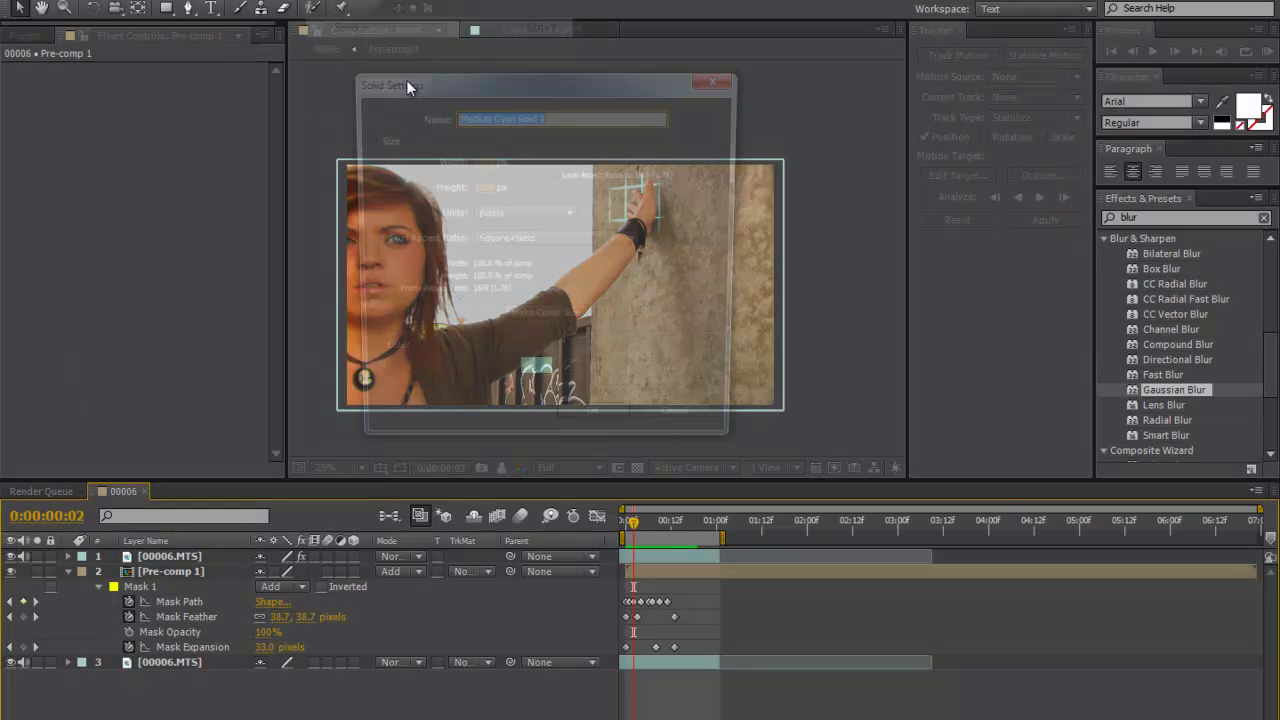
pyautogui.click(535, 378)
pyautogui.click(660, 455)
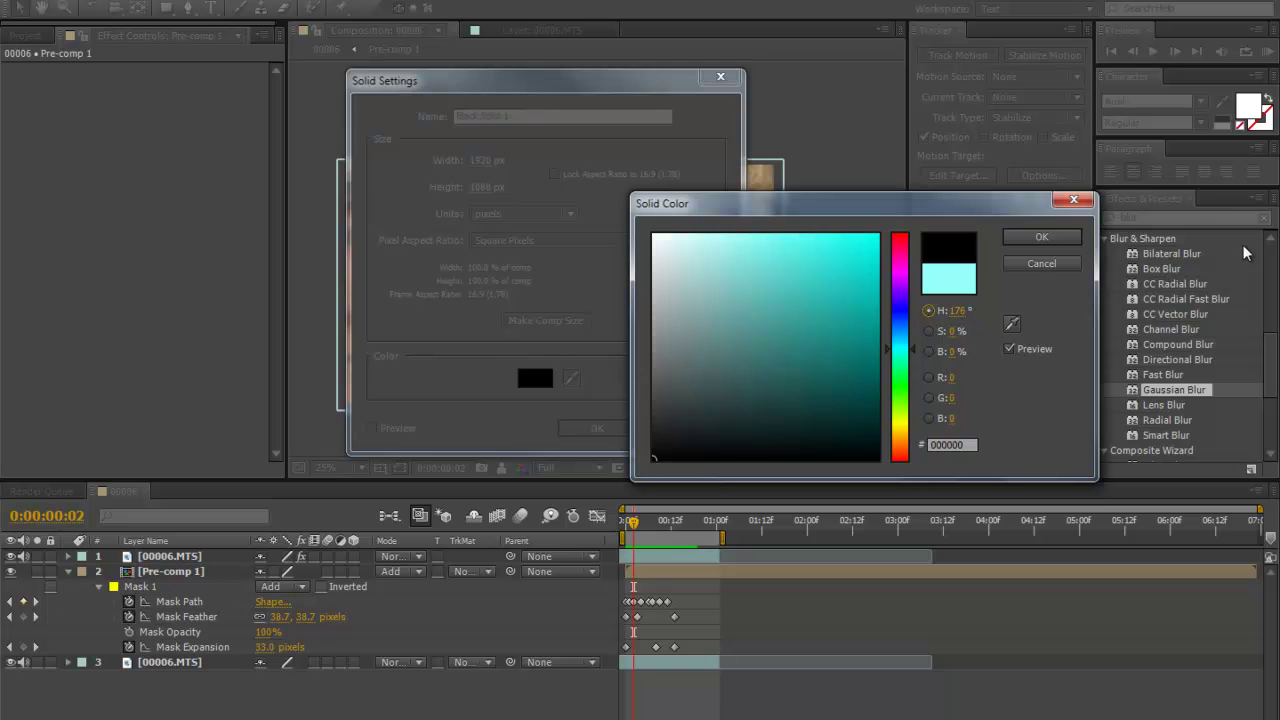
pyautogui.click(1030, 236)
pyautogui.click(598, 428)
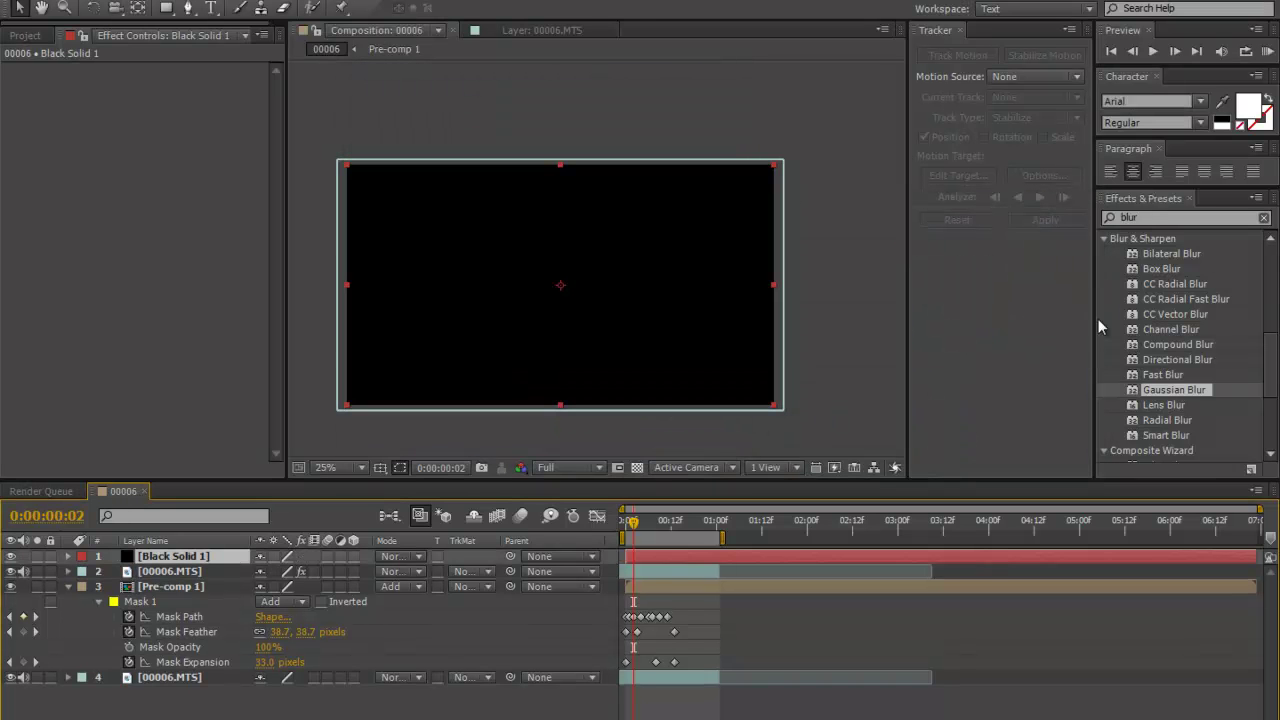
# Step: Search the effects for "fractal" and apply Fractal Noise to Black Solid 1
pyautogui.click(1166, 220)
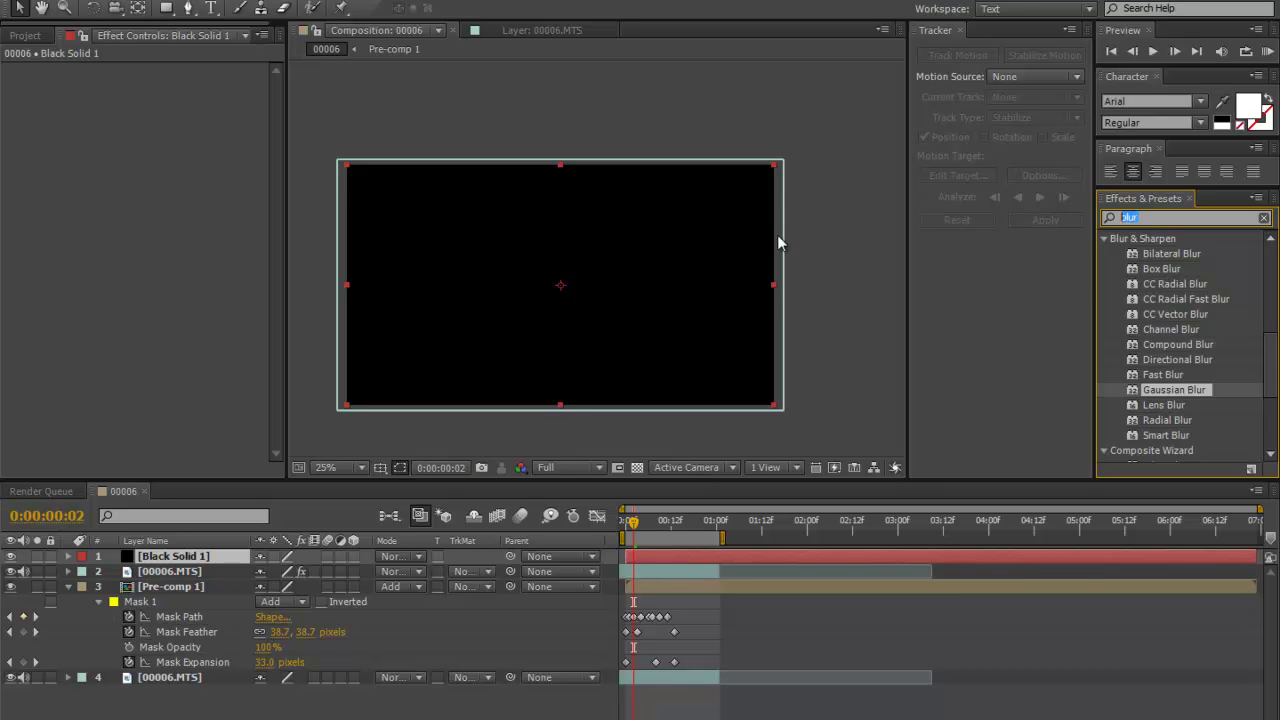
pyautogui.write('frac')
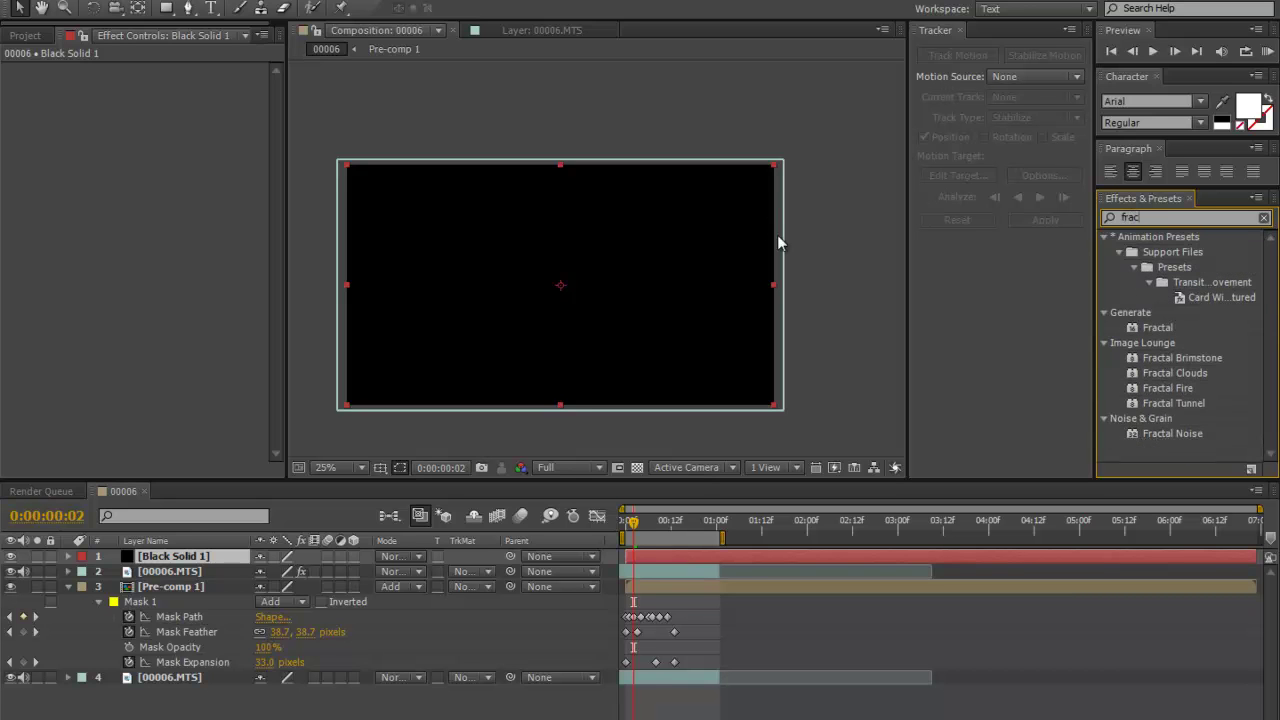
pyautogui.press('BackSpace')
pyautogui.press('BackSpace')
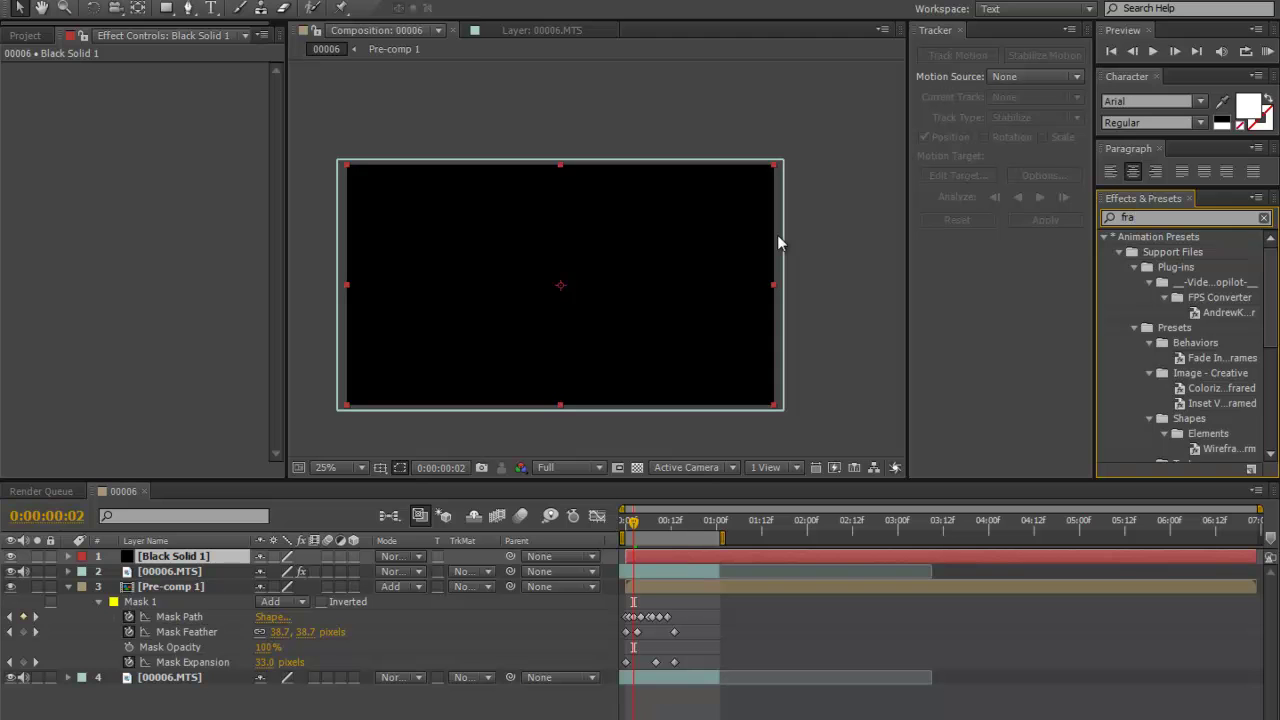
pyautogui.write('ctal')
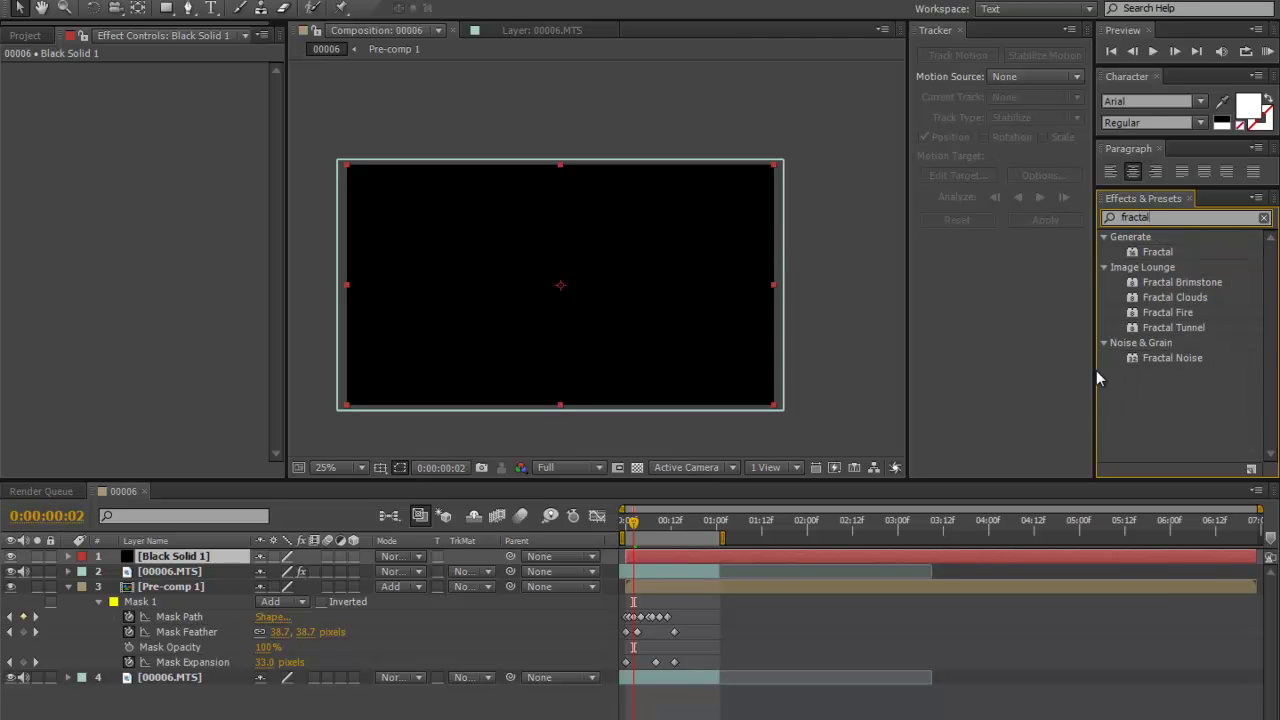
pyautogui.moveTo(1133, 365); pyautogui.dragTo(730, 558)
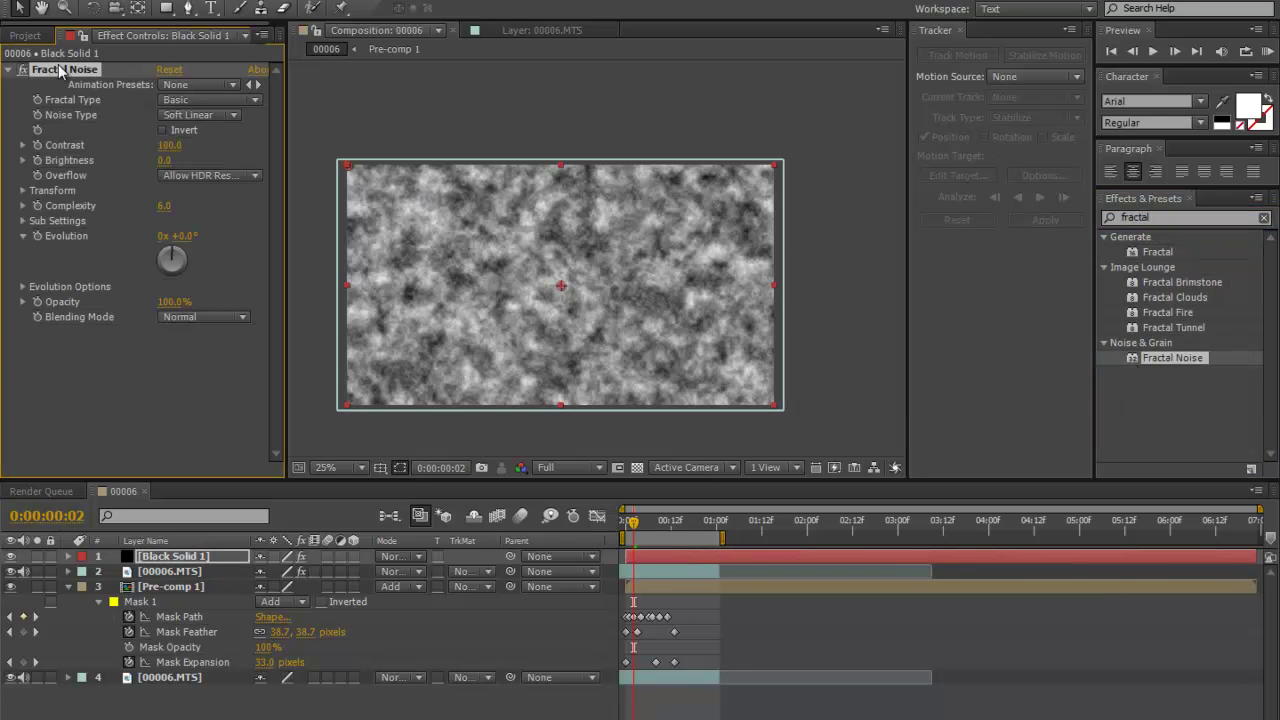
# Step: Try the Threads fractal type, settle on Strings, and set Contrast to 236 and Brightness to 5
pyautogui.click(198, 100)
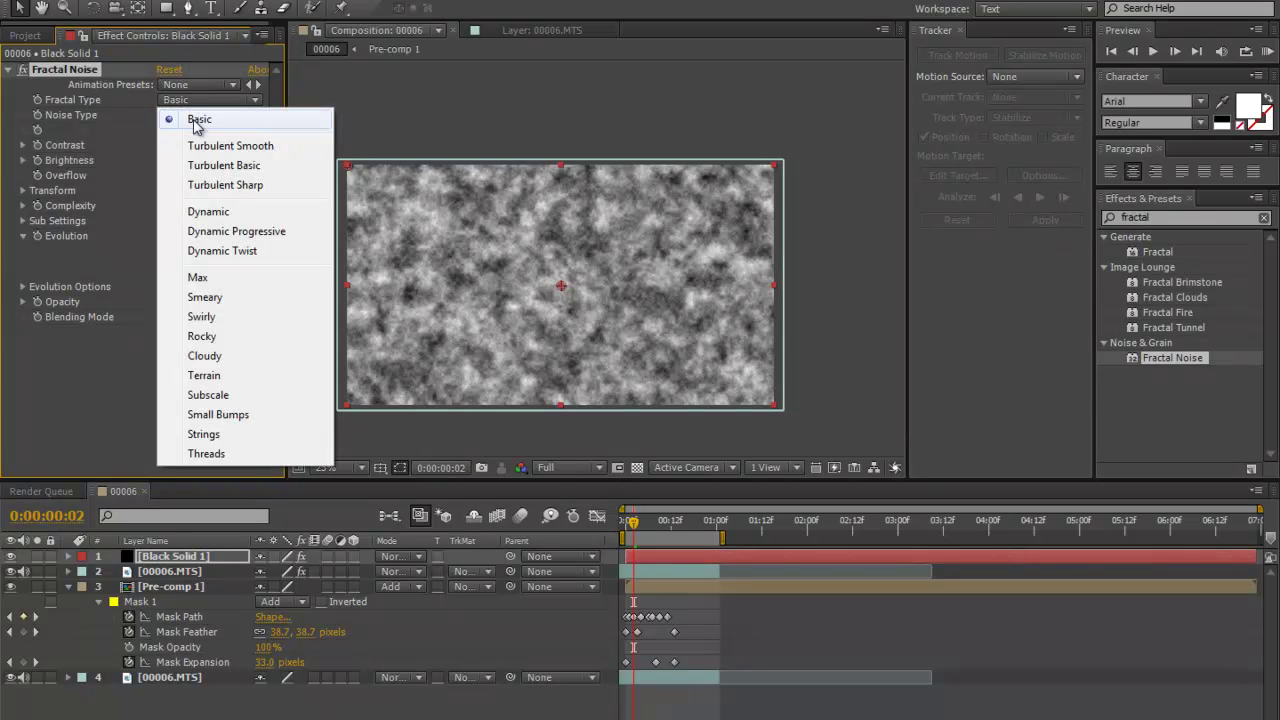
pyautogui.click(230, 452)
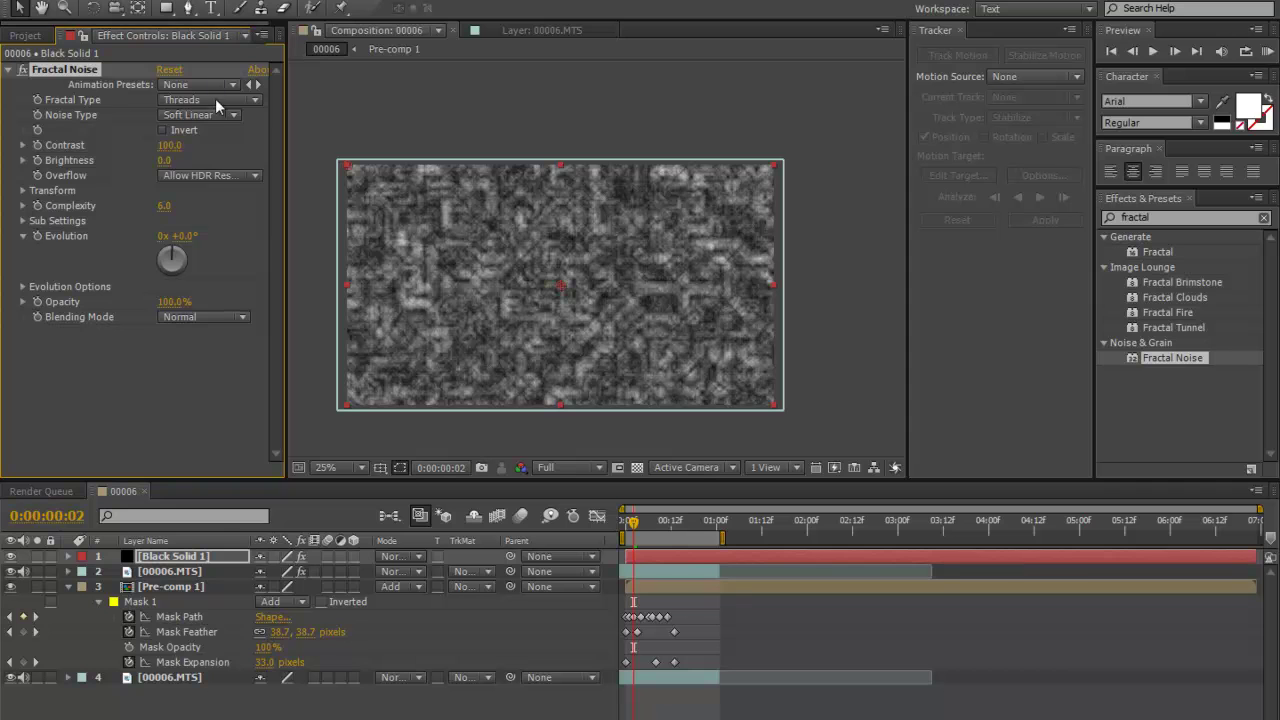
pyautogui.click(215, 100)
pyautogui.click(215, 435)
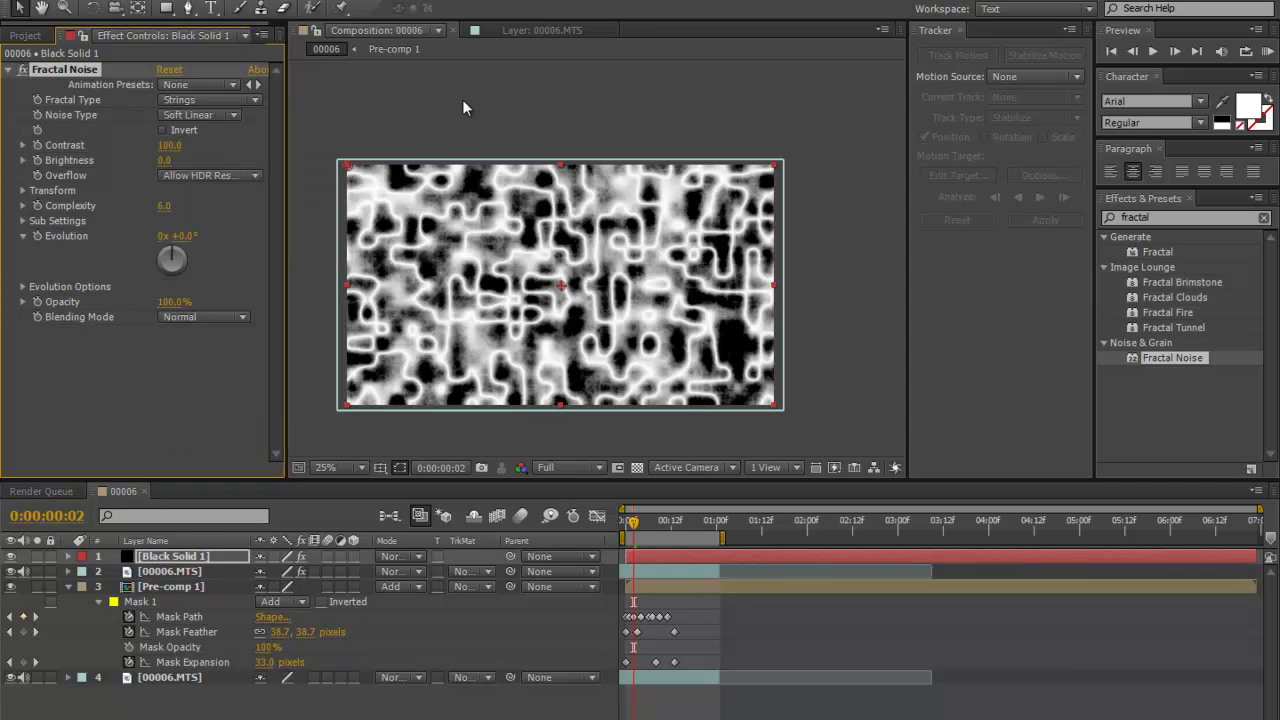
pyautogui.moveTo(169, 145); pyautogui.dragTo(288, 146)
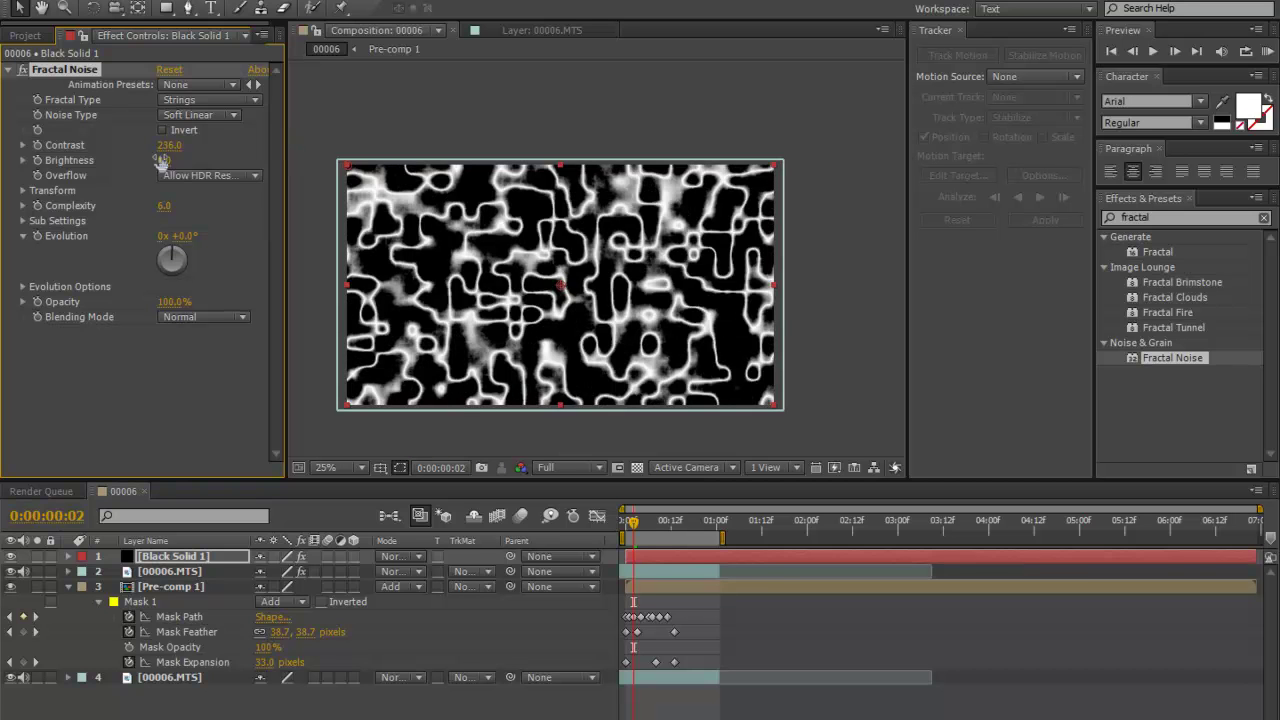
pyautogui.moveTo(176, 160)
pyautogui.mouseDown()
pyautogui.moveTo(151, 160)
pyautogui.moveTo(175, 160)
pyautogui.mouseUp()
# Step: Keyframe Fractal Noise Evolution from 0 at 0:00:00:00 to 2 revolutions at 0:00:01:02, and preview the animated noise
pyautogui.moveTo(633, 521); pyautogui.dragTo(615, 530)
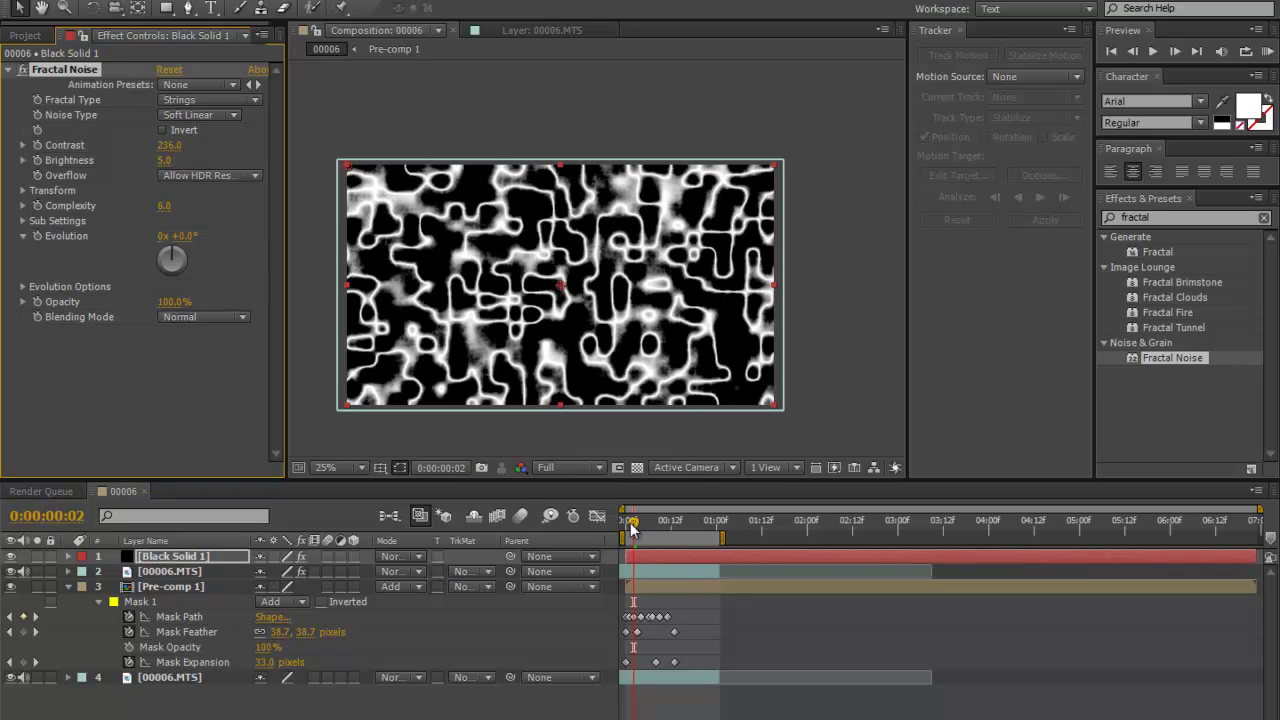
pyautogui.click(37, 235)
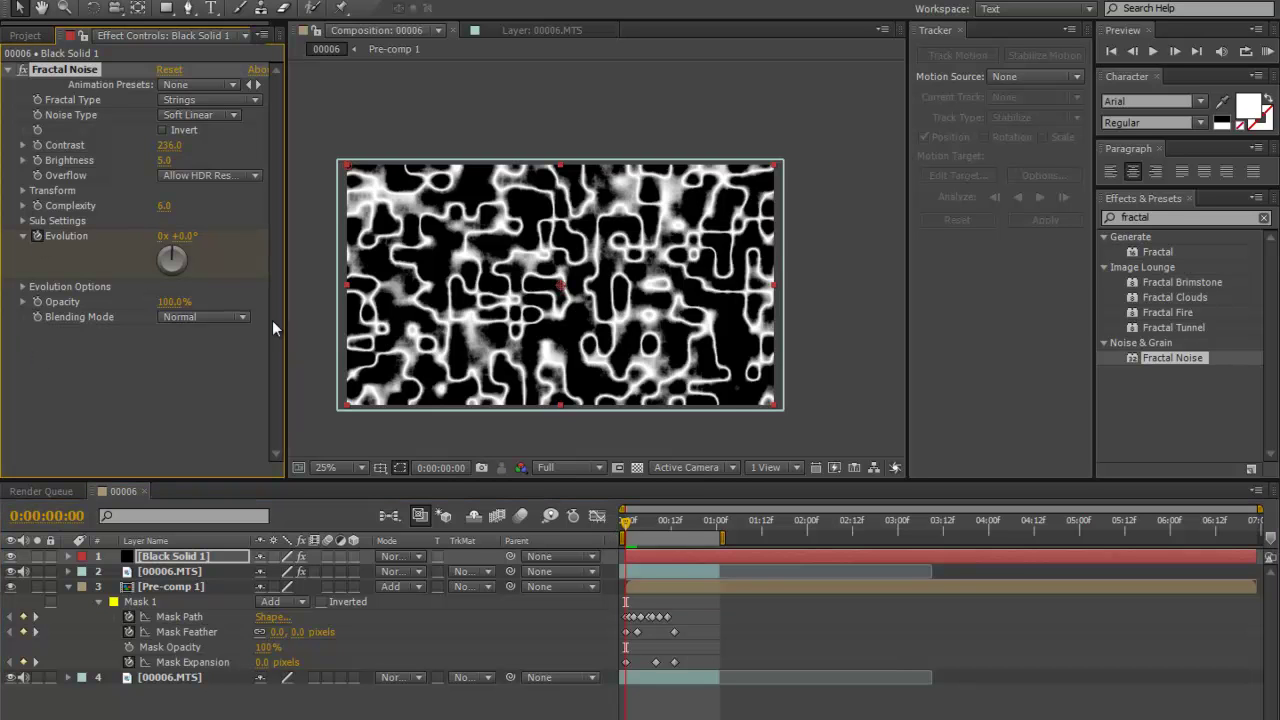
pyautogui.click(720, 527)
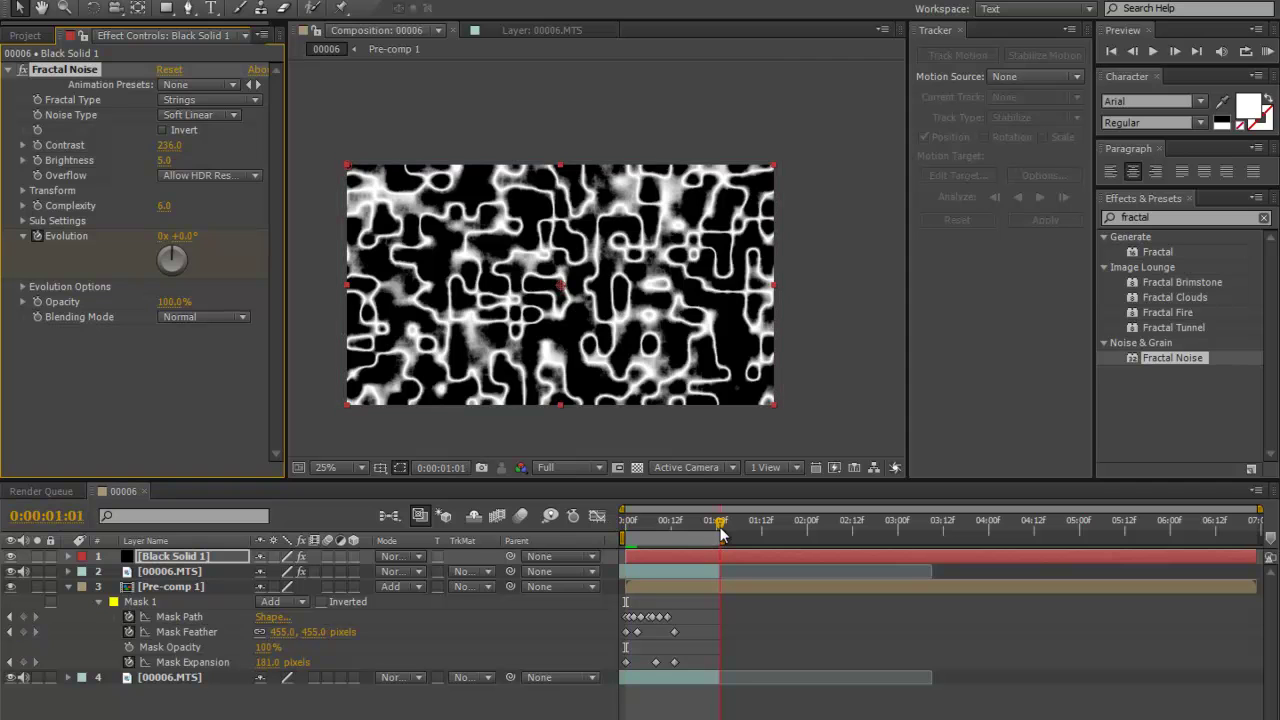
pyautogui.moveTo(723, 533); pyautogui.dragTo(727, 533)
pyautogui.click(161, 236)
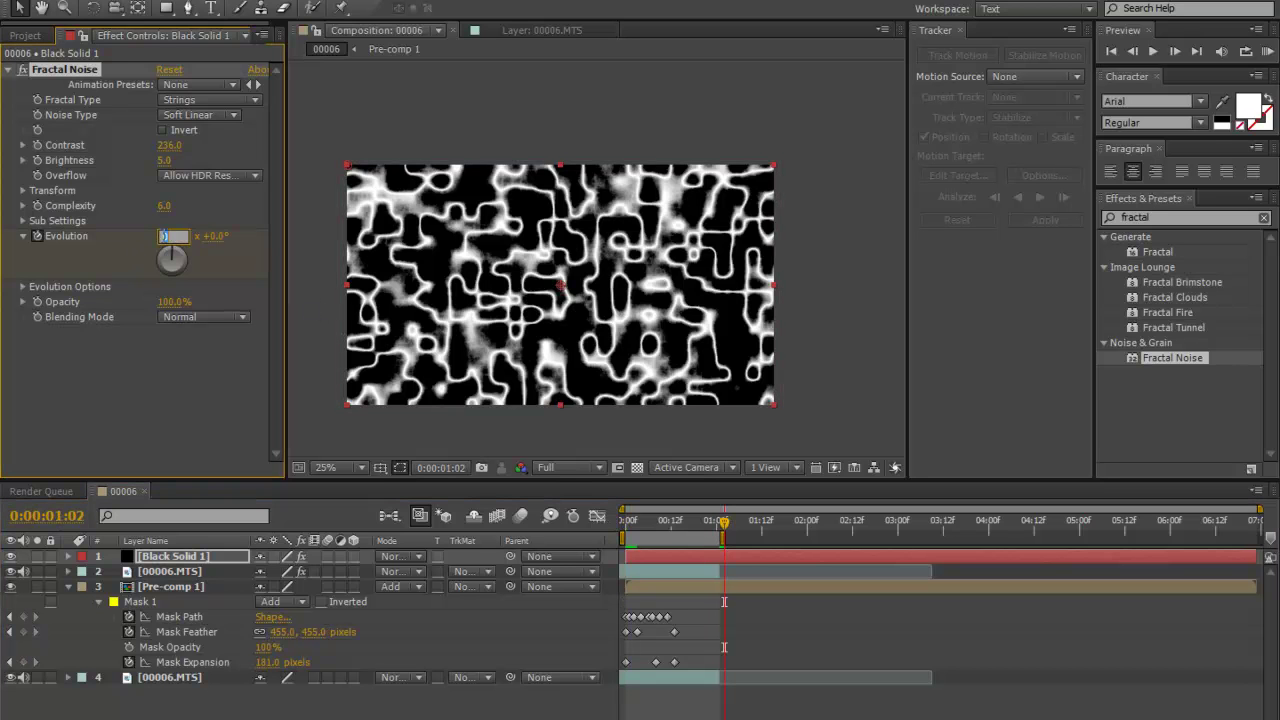
pyautogui.write('2')
pyautogui.press('Return')
pyautogui.click(637, 533)
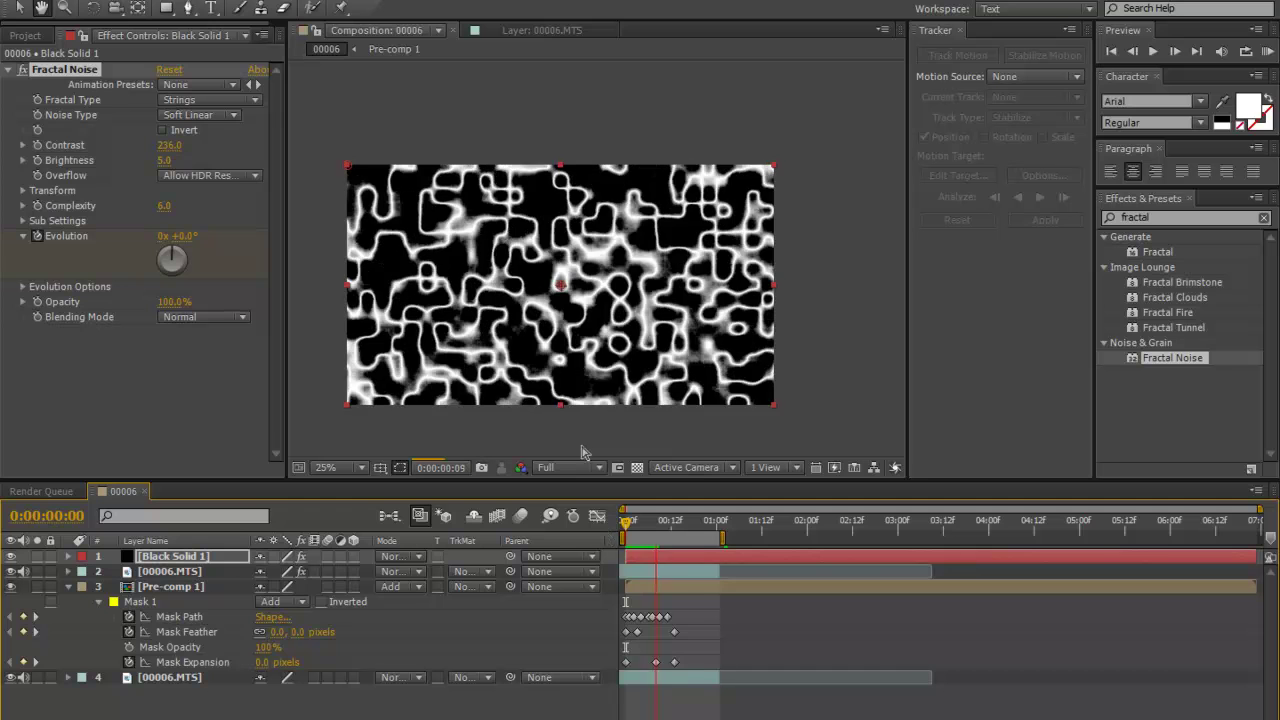
# Step: Move Black Solid 1 directly below Pre-comp 1, set its track matte to Alpha Matte "Pre-comp 1", and inspect the grid closely
pyautogui.click(168, 555)
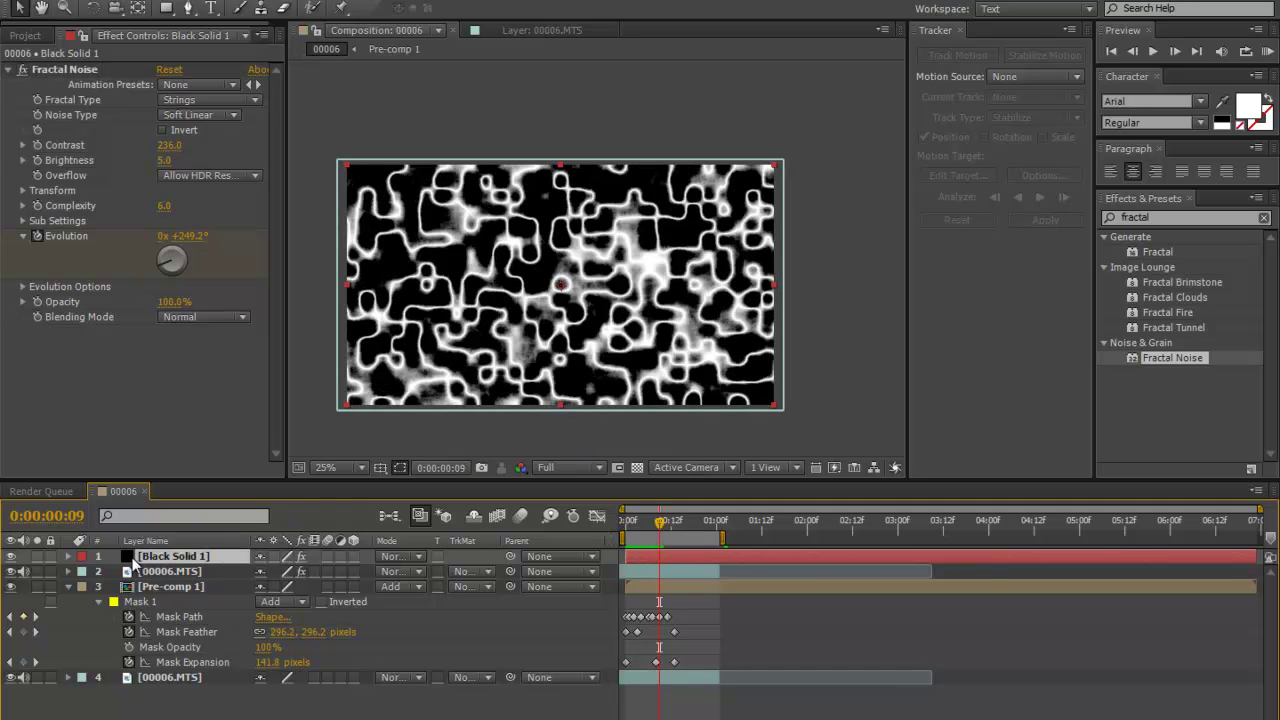
pyautogui.moveTo(127, 658); pyautogui.dragTo(128, 658)
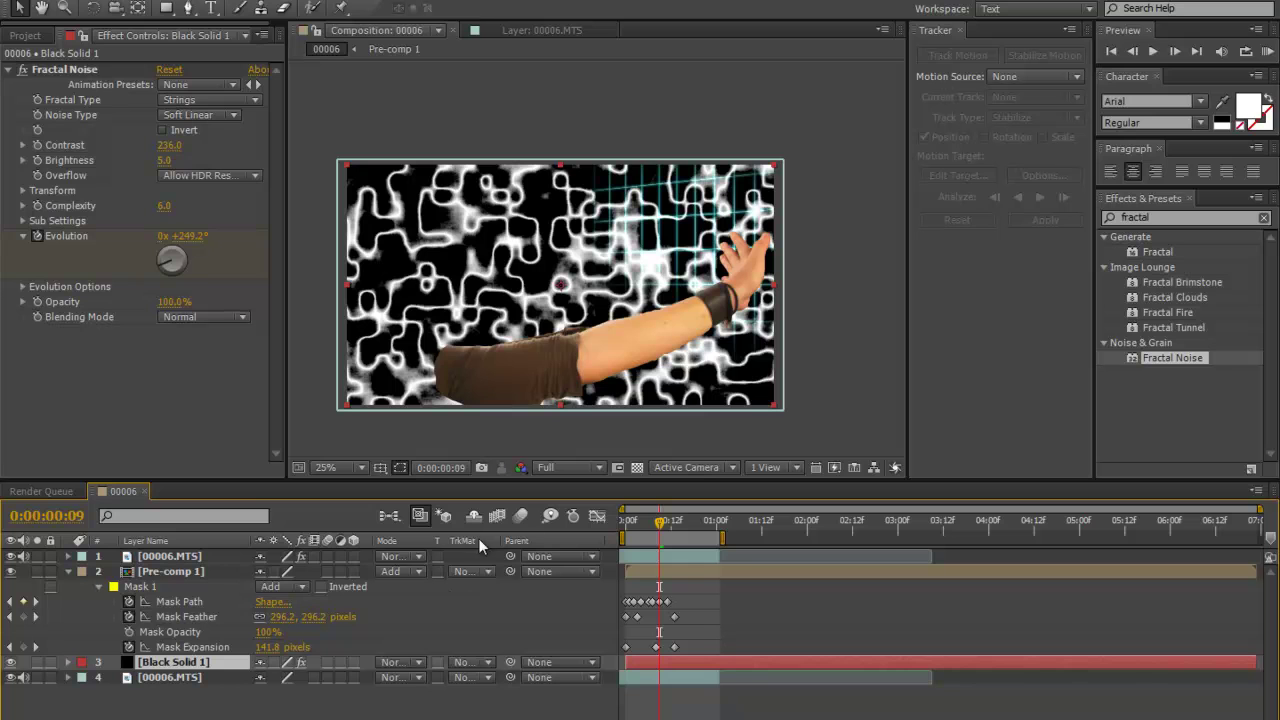
pyautogui.click(475, 663)
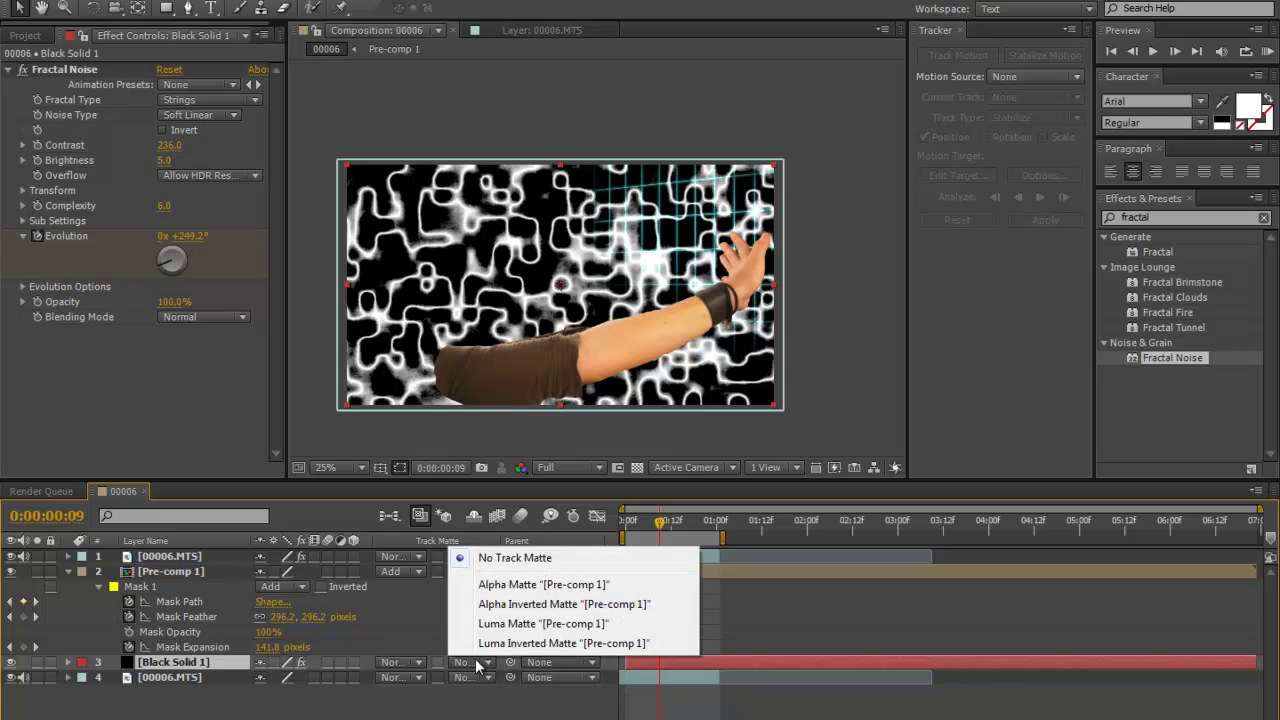
pyautogui.click(537, 590)
pyautogui.press('.')
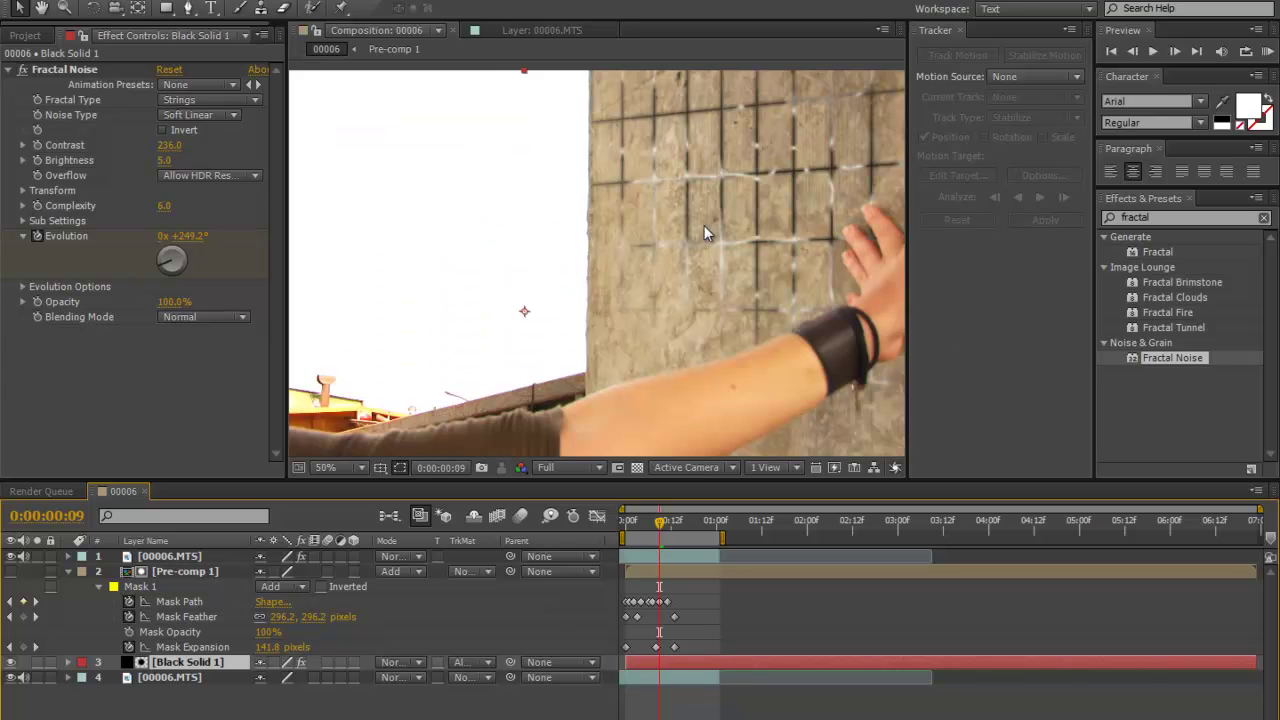
pyautogui.moveTo(705, 233); pyautogui.dragTo(533, 271)
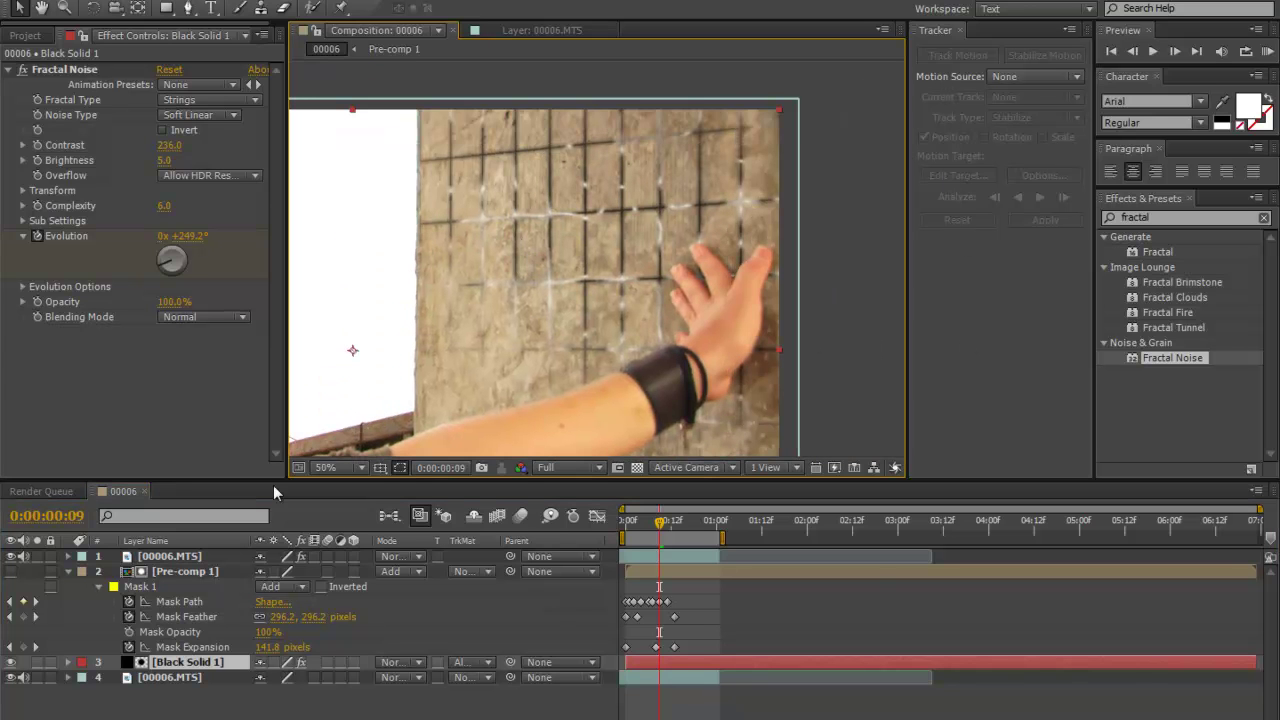
# Step: Search the effects for "tint" and apply the Tint color correction effect to Black Solid 1
pyautogui.click(1163, 215)
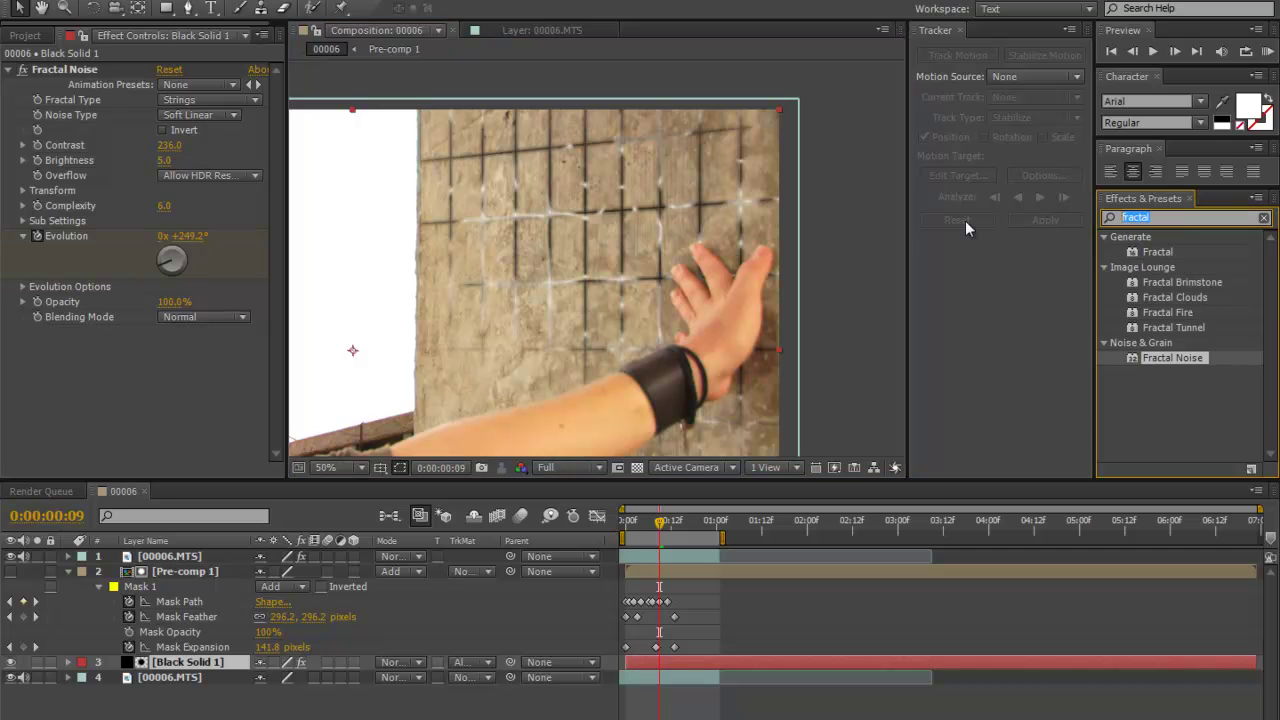
pyautogui.write('tint')
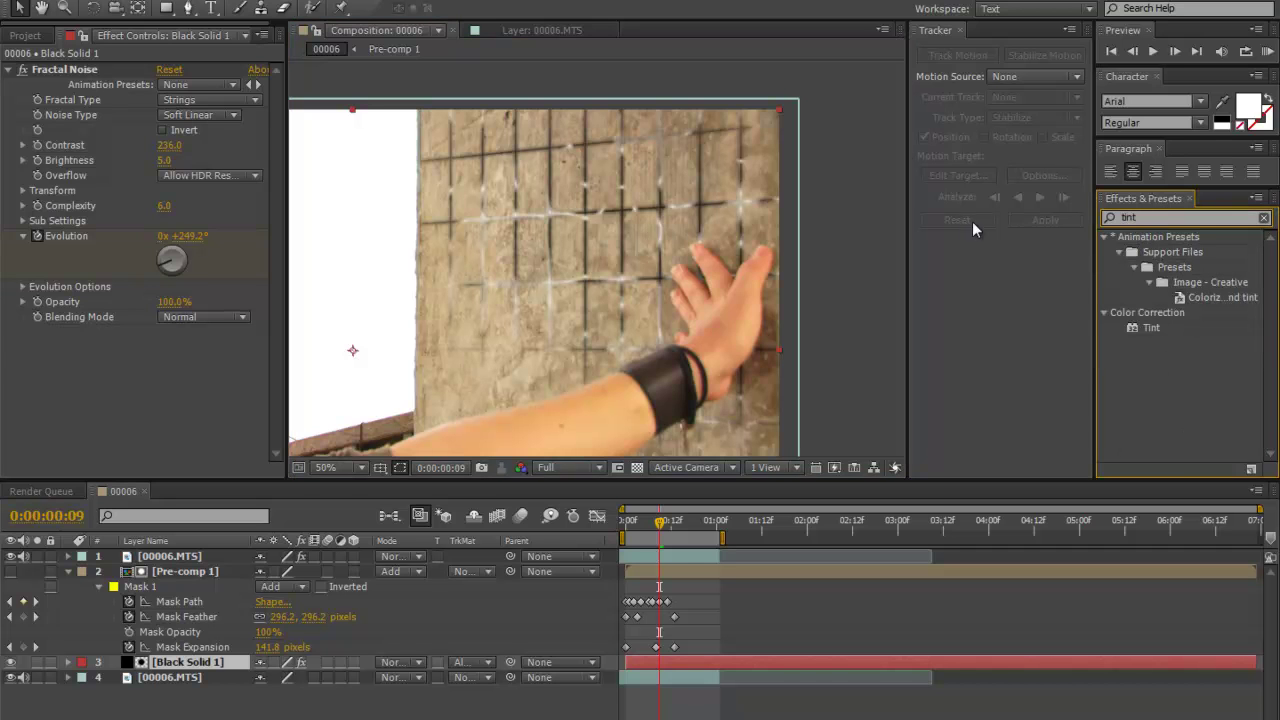
pyautogui.moveTo(1145, 329); pyautogui.dragTo(198, 664)
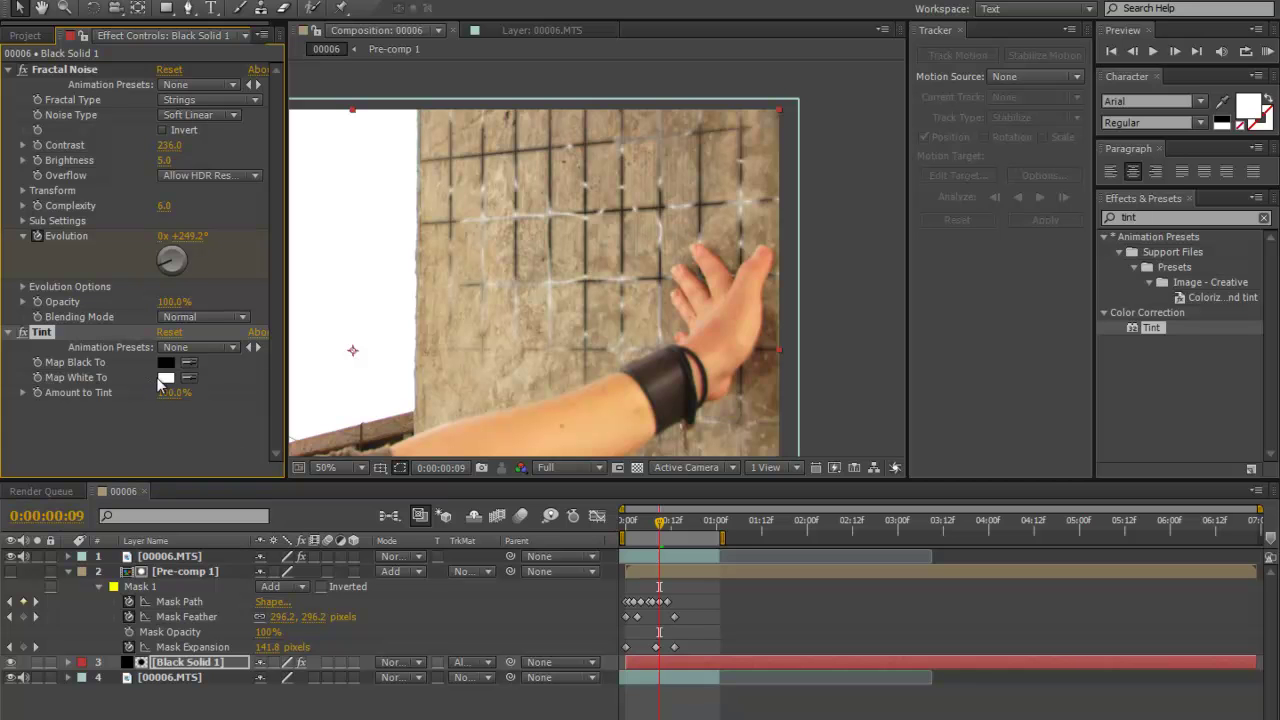
# Step: Set Tint's Map White To color to cyan 35F8FF and change Black Solid 1's blending mode to Add
pyautogui.click(166, 379)
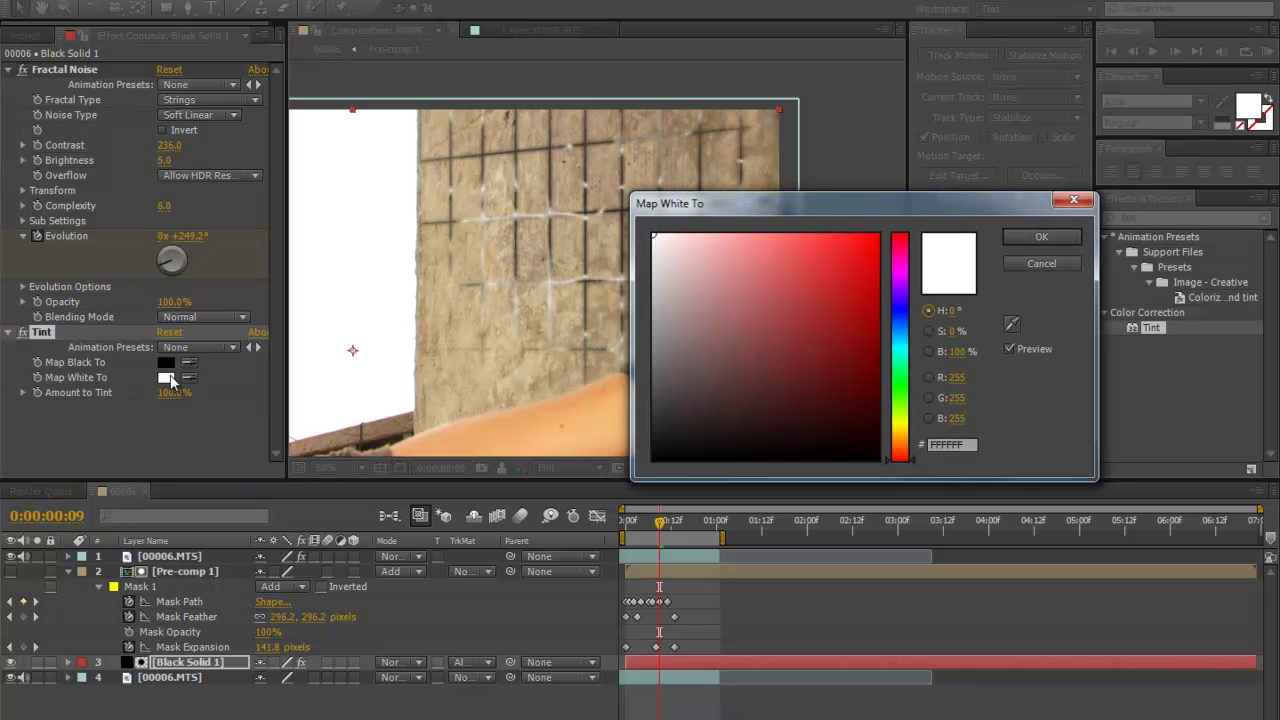
pyautogui.click(900, 346)
pyautogui.moveTo(657, 343)
pyautogui.mouseDown()
pyautogui.moveTo(892, 220)
pyautogui.moveTo(786, 198)
pyautogui.moveTo(832, 205)
pyautogui.mouseUp()
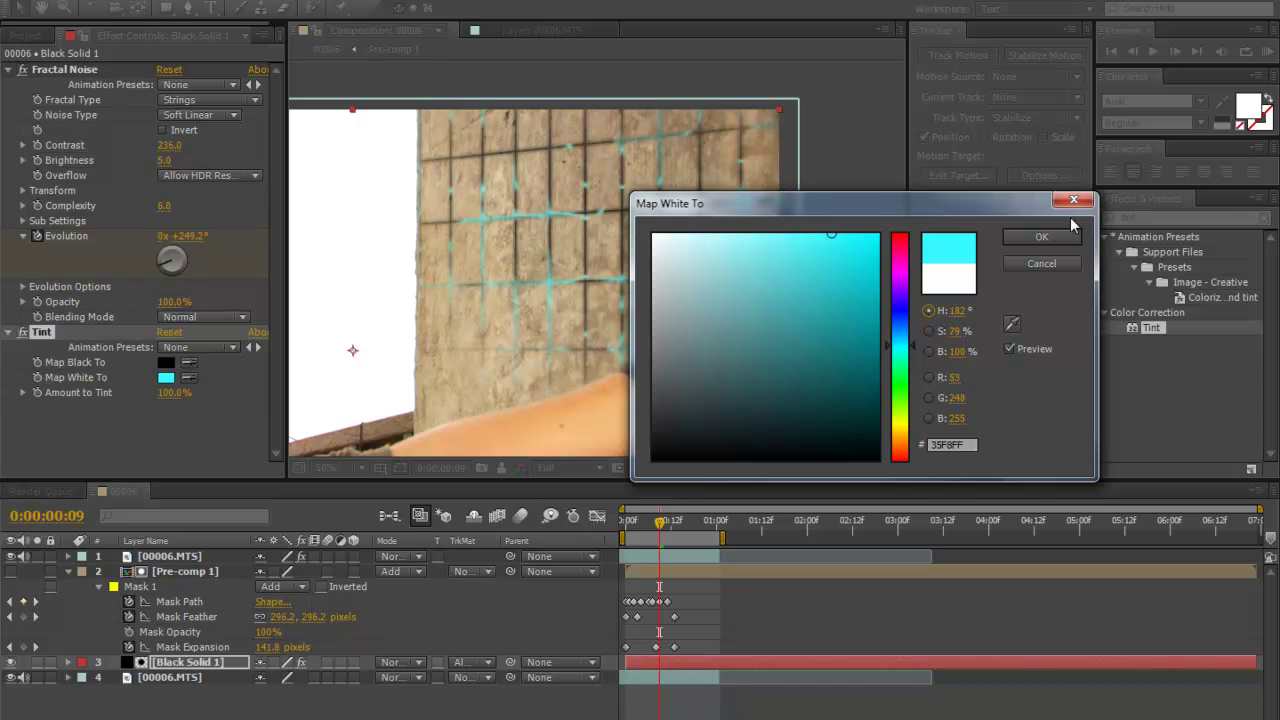
pyautogui.click(1015, 241)
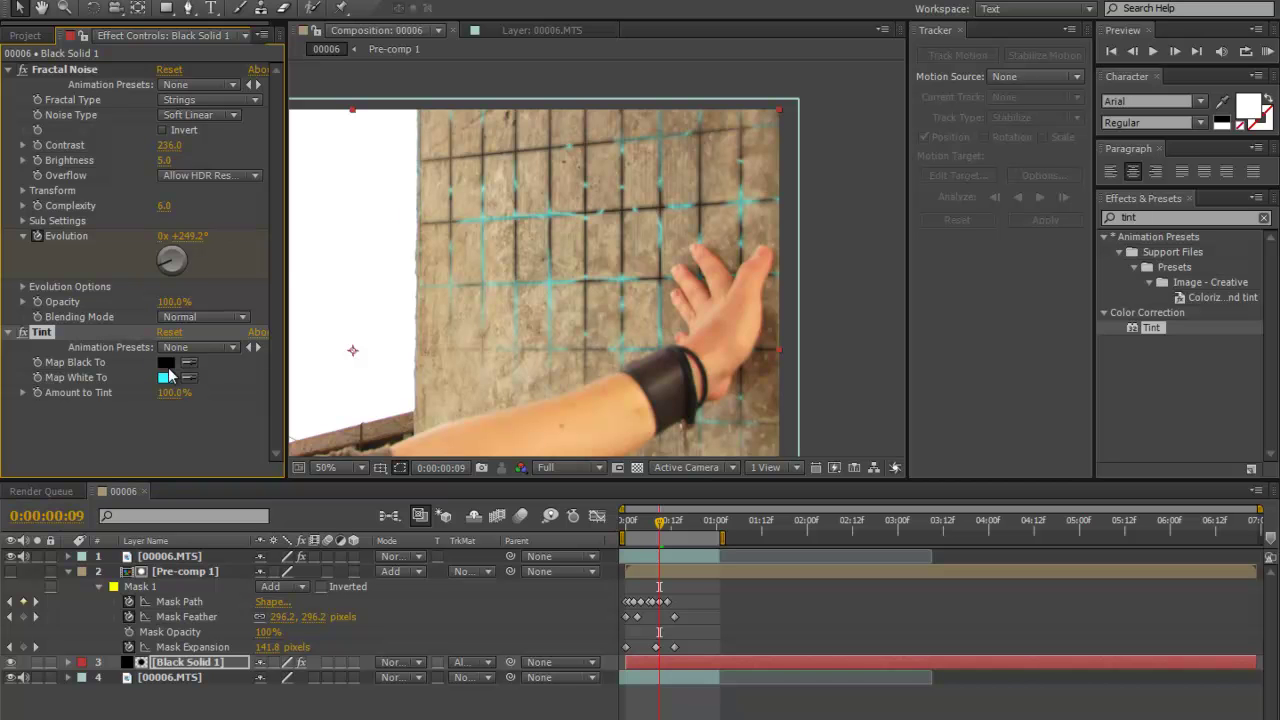
pyautogui.click(396, 662)
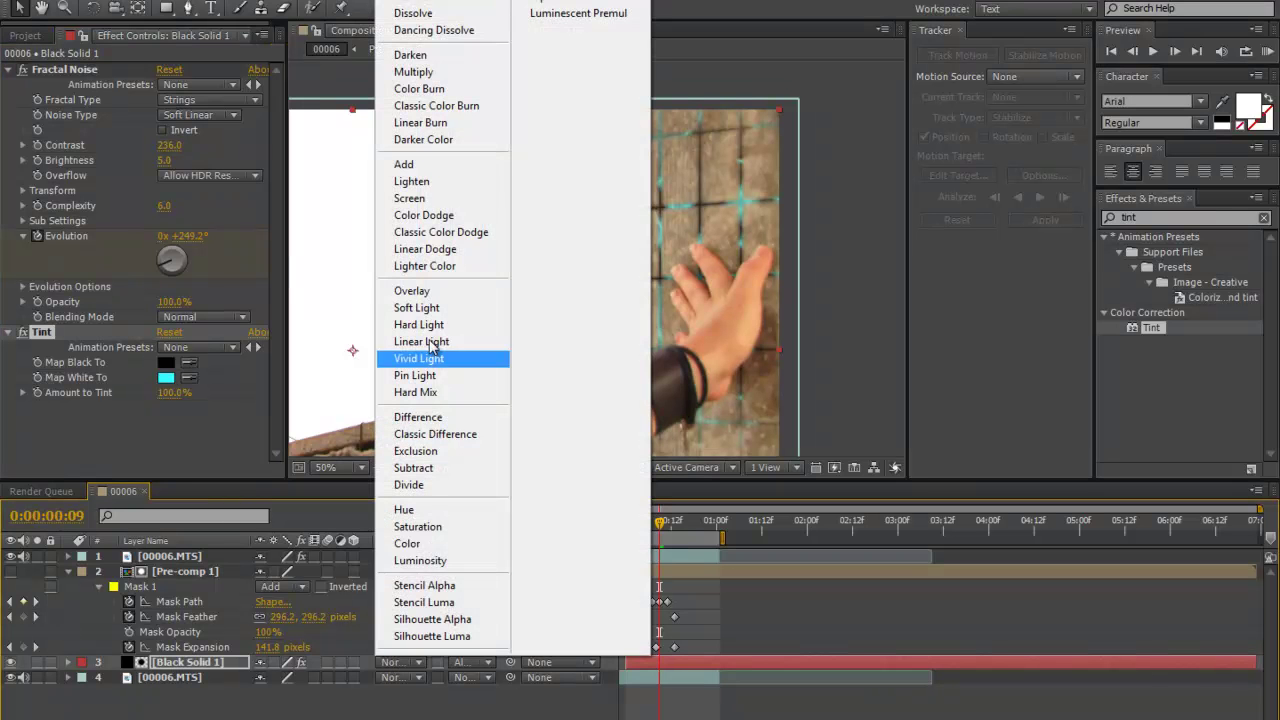
pyautogui.click(425, 166)
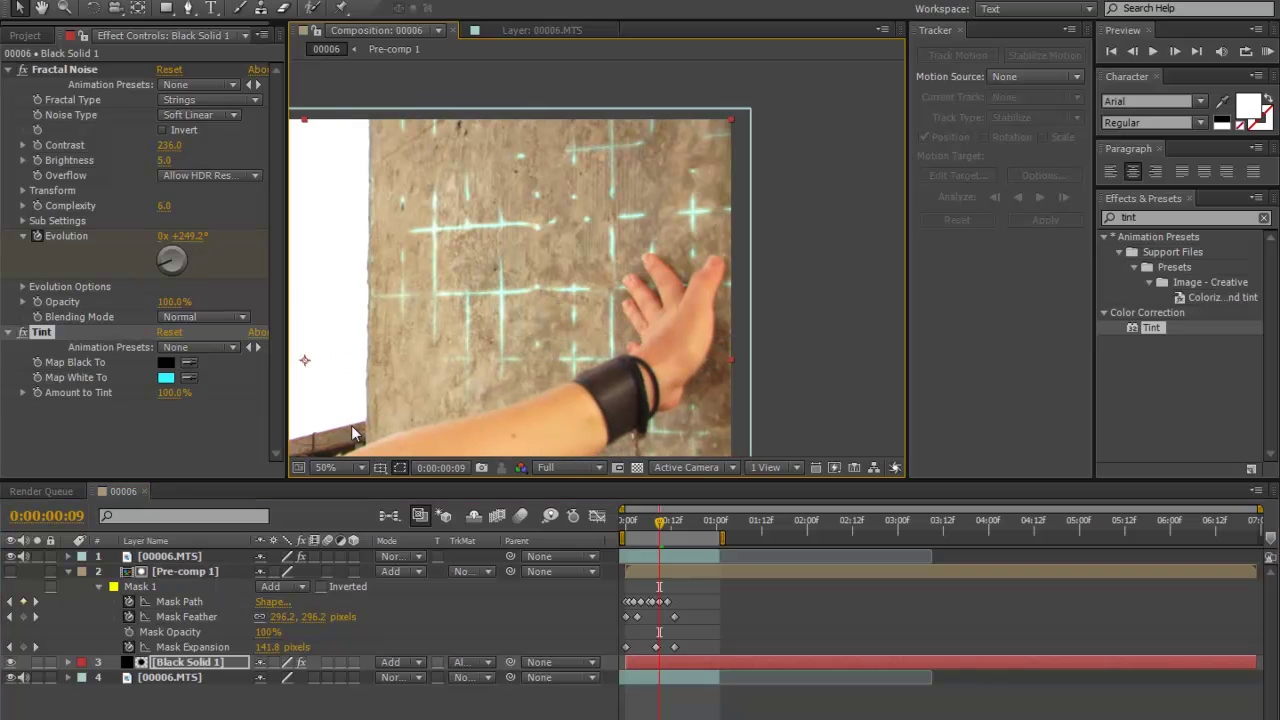
pyautogui.click(158, 572)
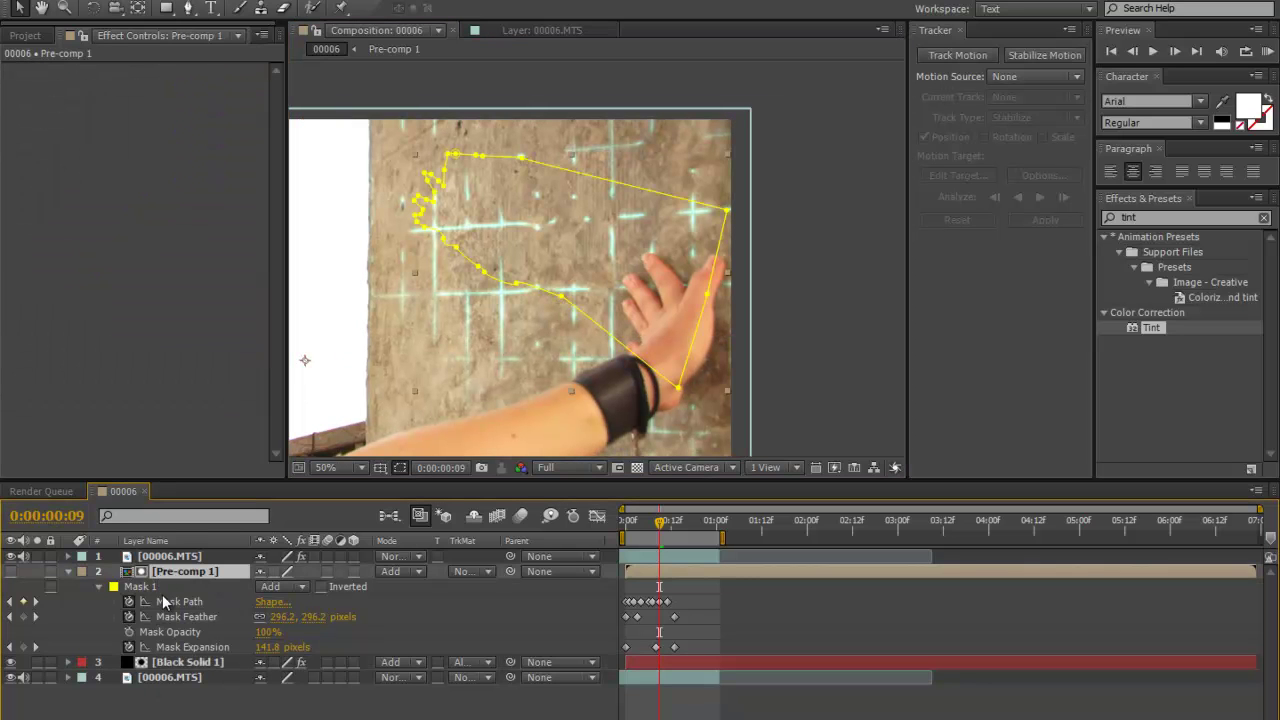
pyautogui.hotkey('ctrl', 'd')
pyautogui.moveTo(168, 577); pyautogui.dragTo(170, 688)
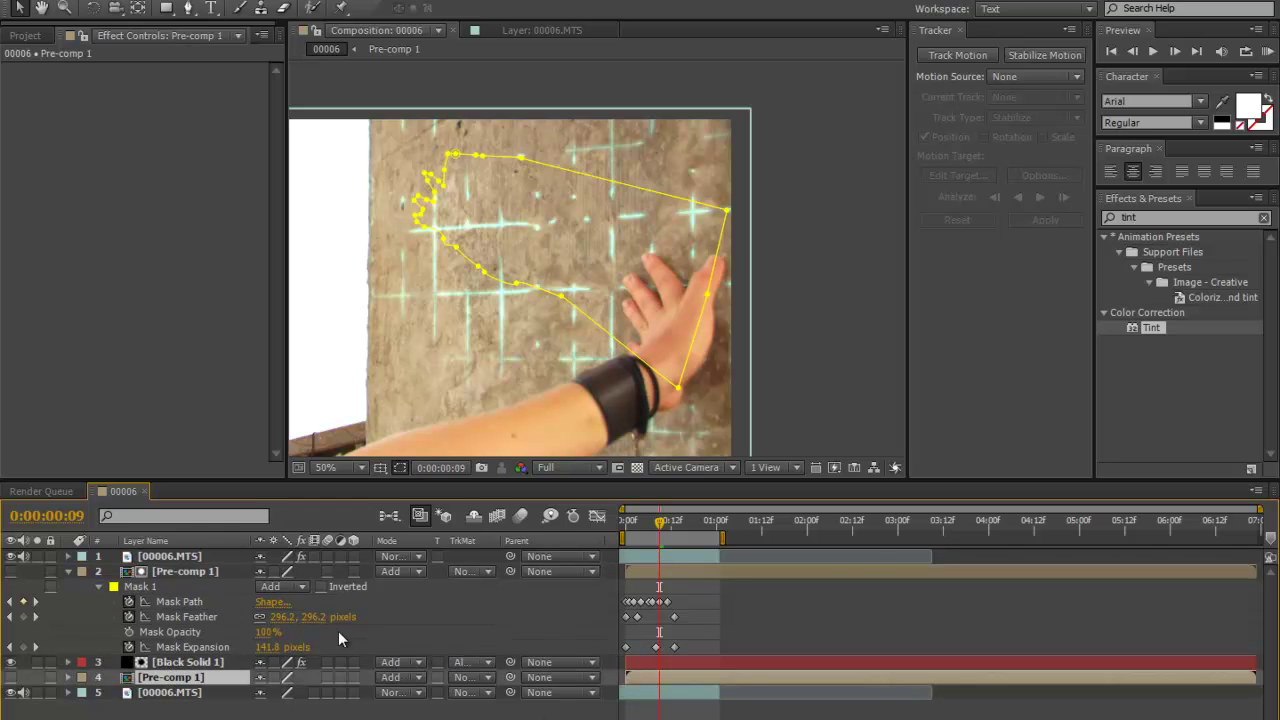
# Step: Make the masked Pre-comp 1 above Black Solid 1 visible and delete its duplicate below the solid
pyautogui.click(12, 573)
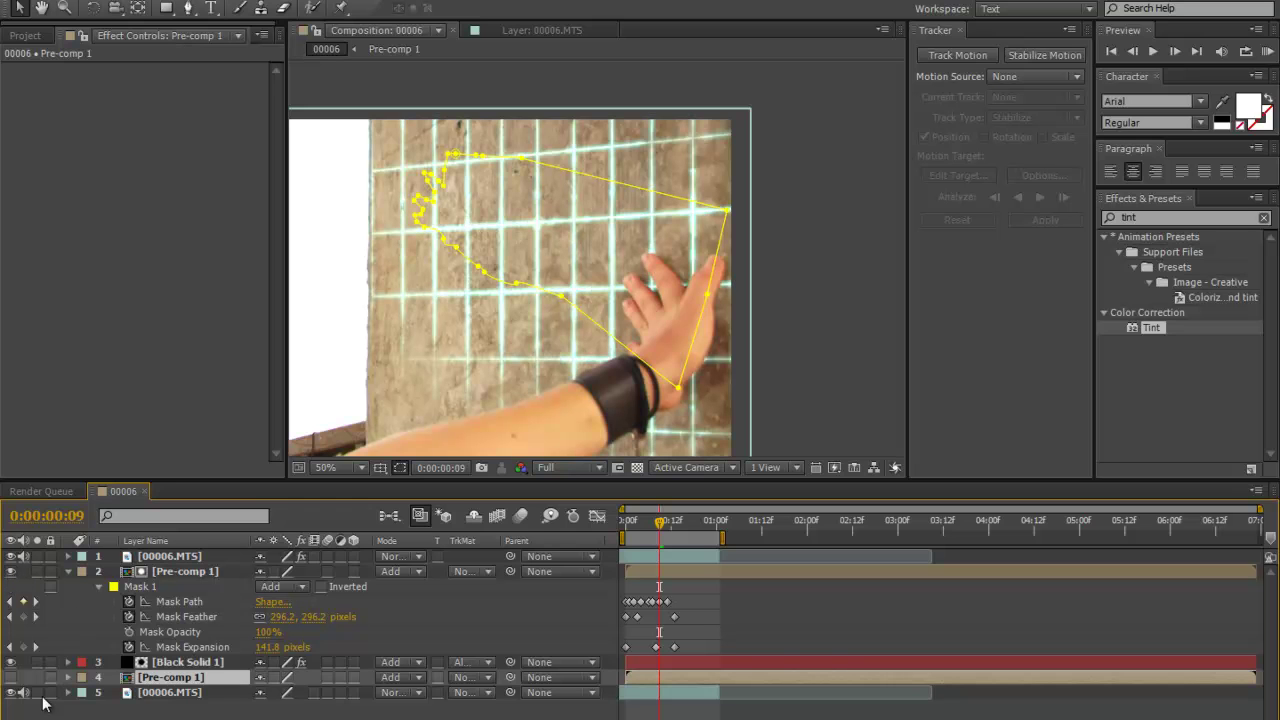
pyautogui.click(14, 678)
pyautogui.click(14, 678)
pyautogui.press('Delete')
# Step: Preview the combined cyan grid and fractal noise on the wall from the start of the composition
pyautogui.moveTo(665, 535); pyautogui.dragTo(633, 527)
pyautogui.press('space')
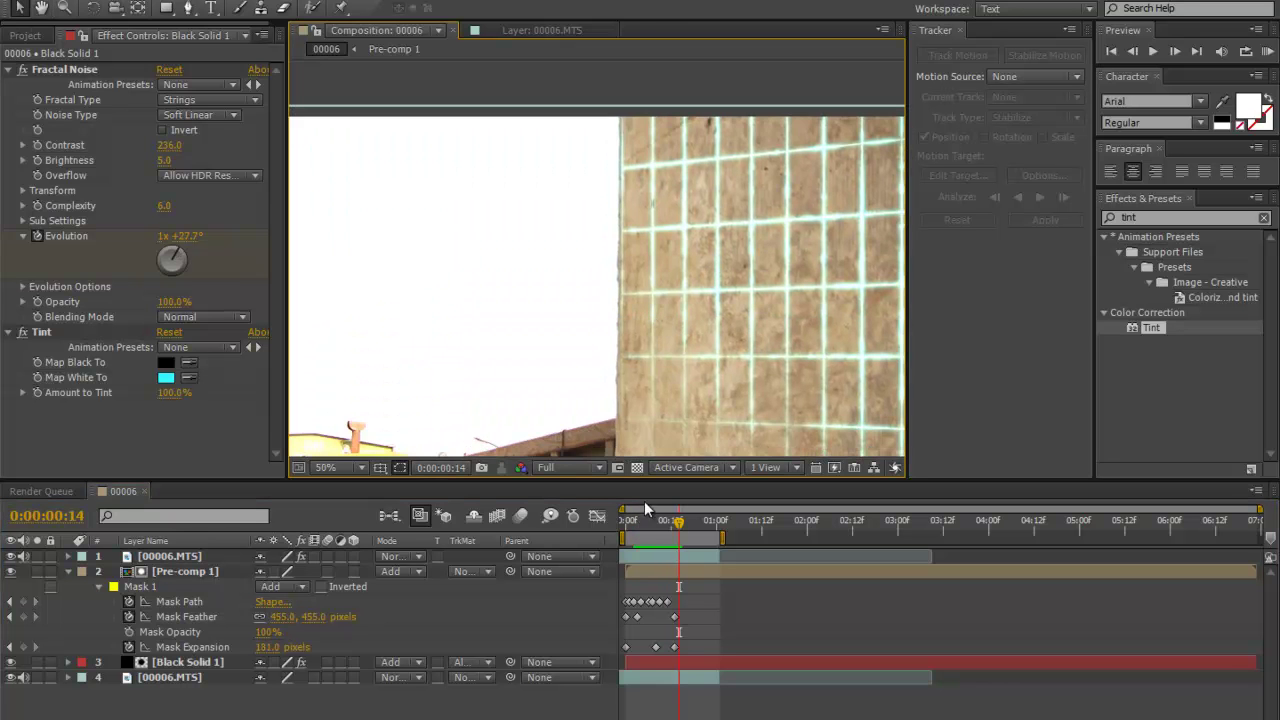
pyautogui.moveTo(663, 528); pyautogui.dragTo(608, 543)
pyautogui.press('space')
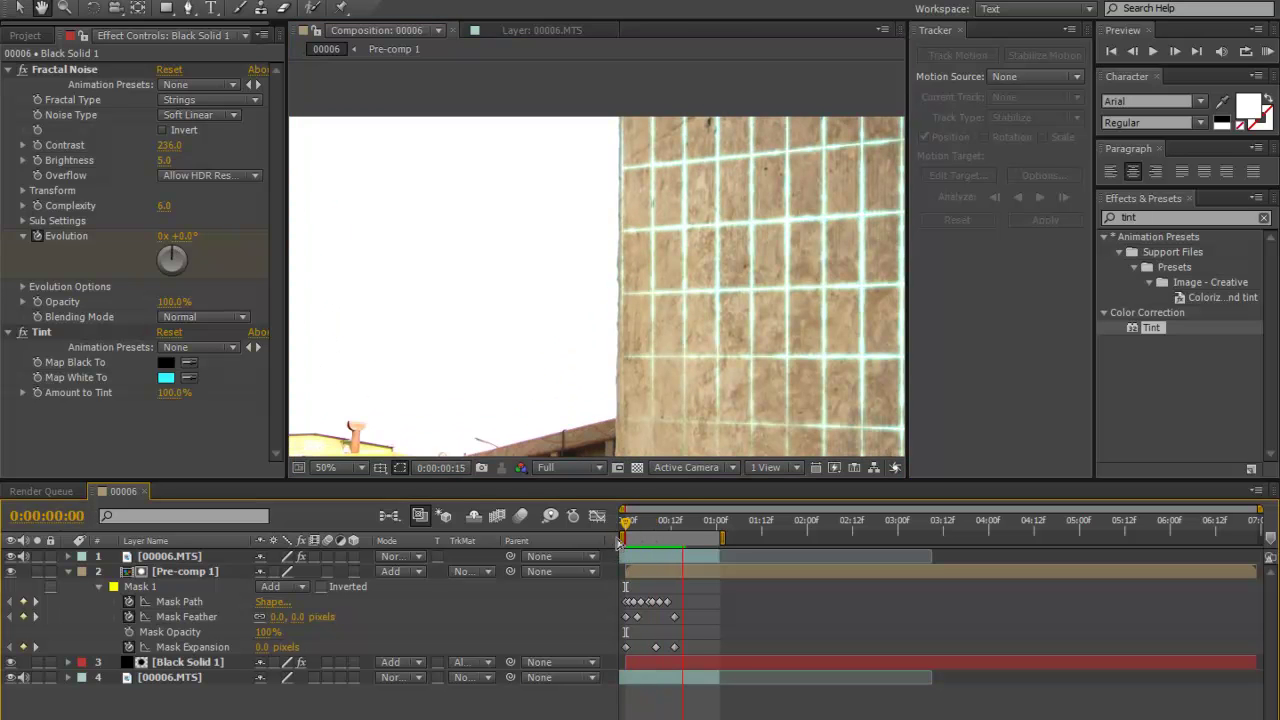
# Step: Play the grid reveal in the full frame from 0:00:00:00 and review how it follows the hand
pyautogui.scroll(-2, 660, 399)
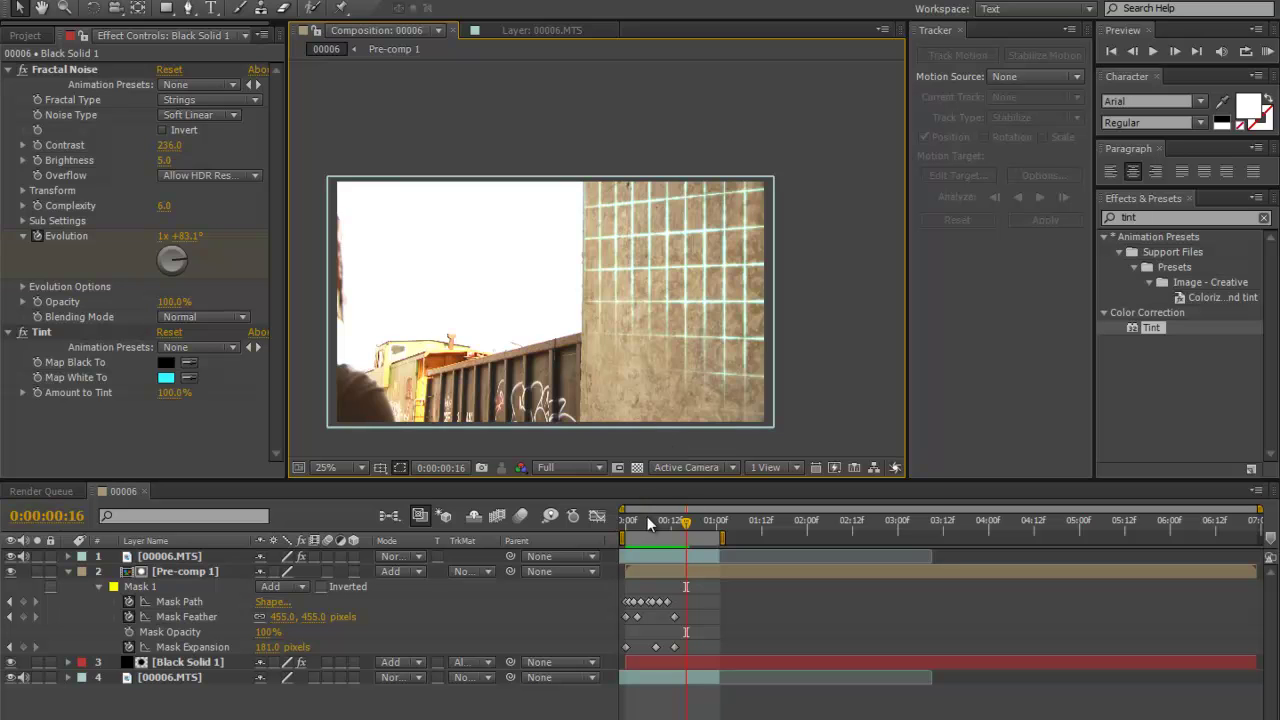
pyautogui.press('KP_0')
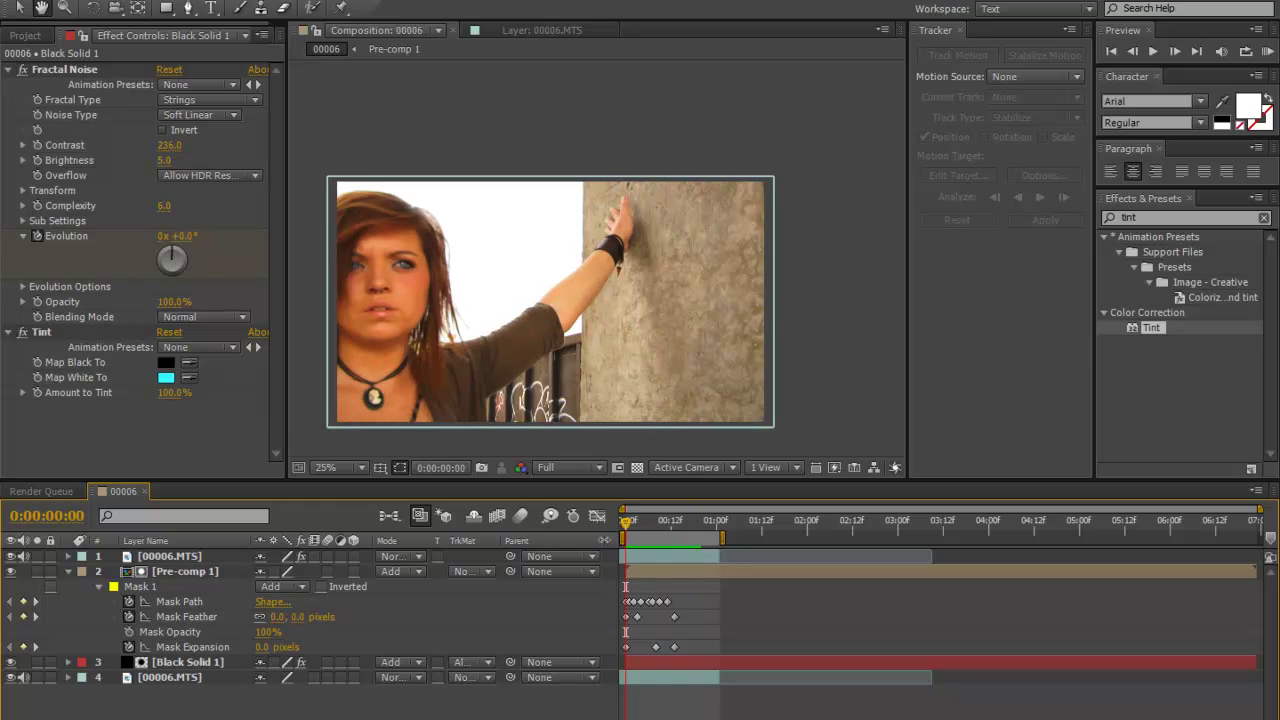
pyautogui.click(690, 524)
pyautogui.press('Home')
pyautogui.press('KP_0')
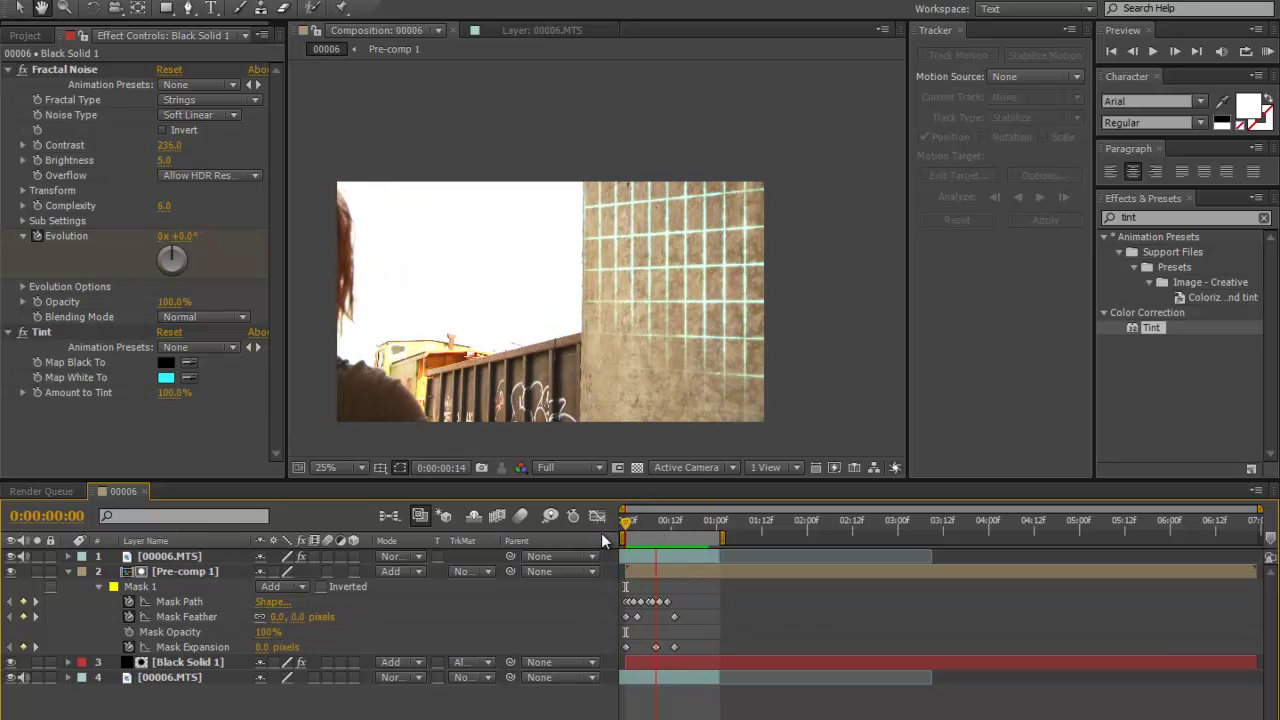
pyautogui.press('space')
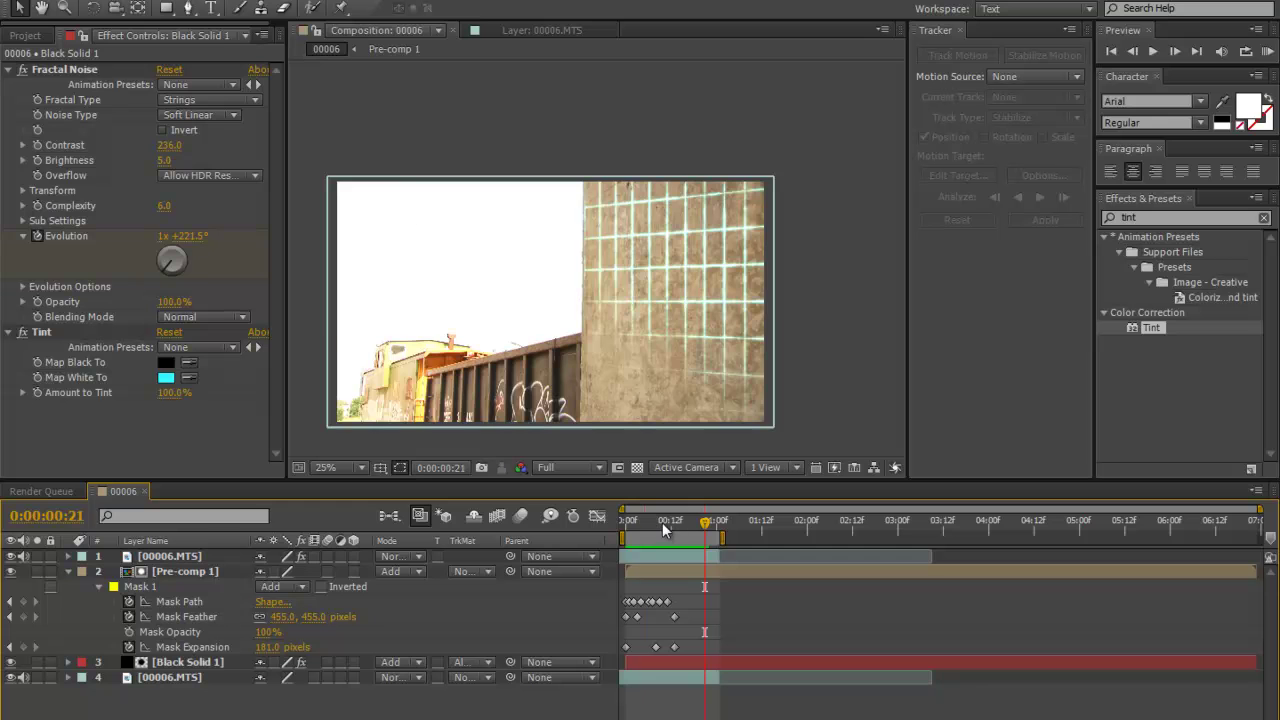
pyautogui.press('space')
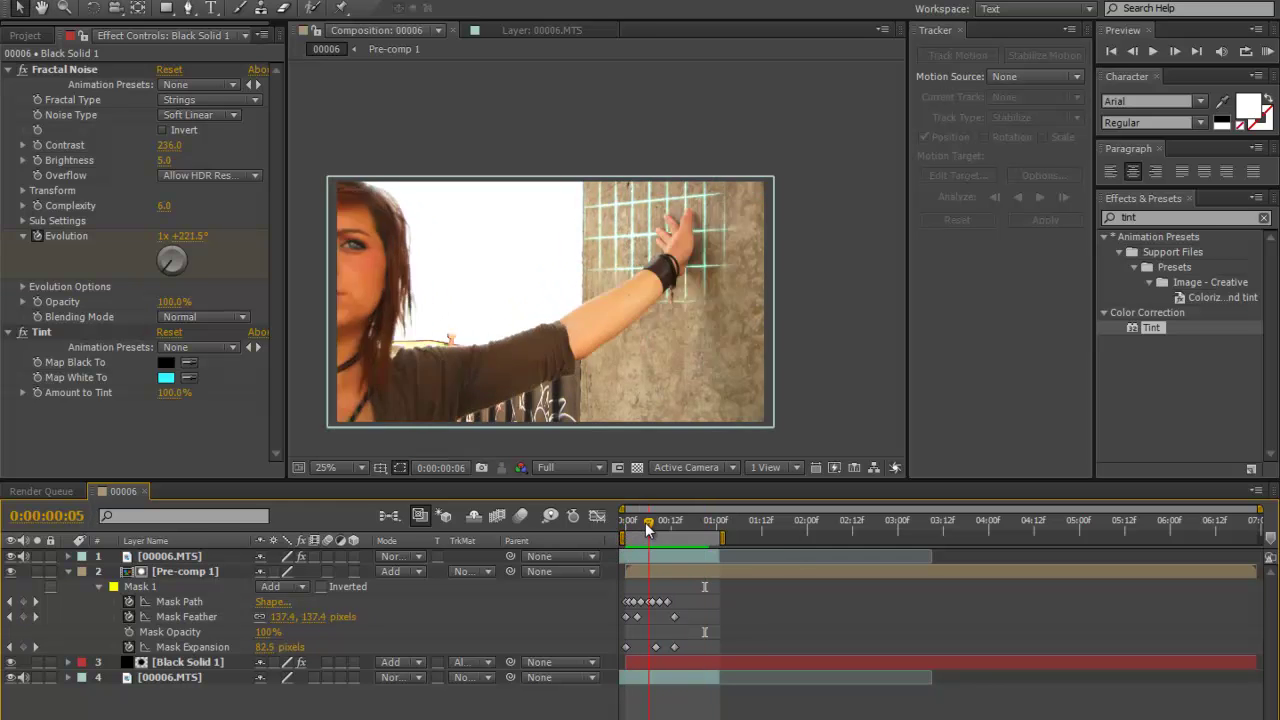
pyautogui.click(626, 536)
pyautogui.moveTo(626, 536); pyautogui.dragTo(661, 557)
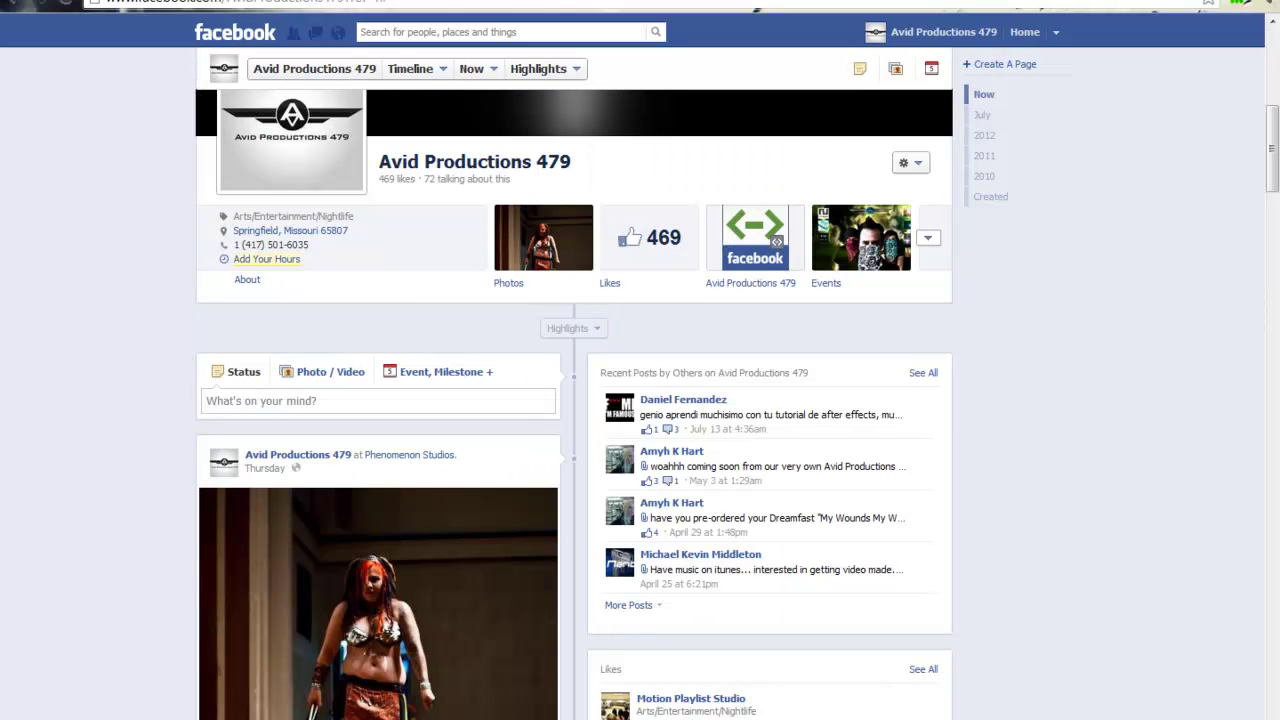
pyautogui.scroll(-4, 429, 331)
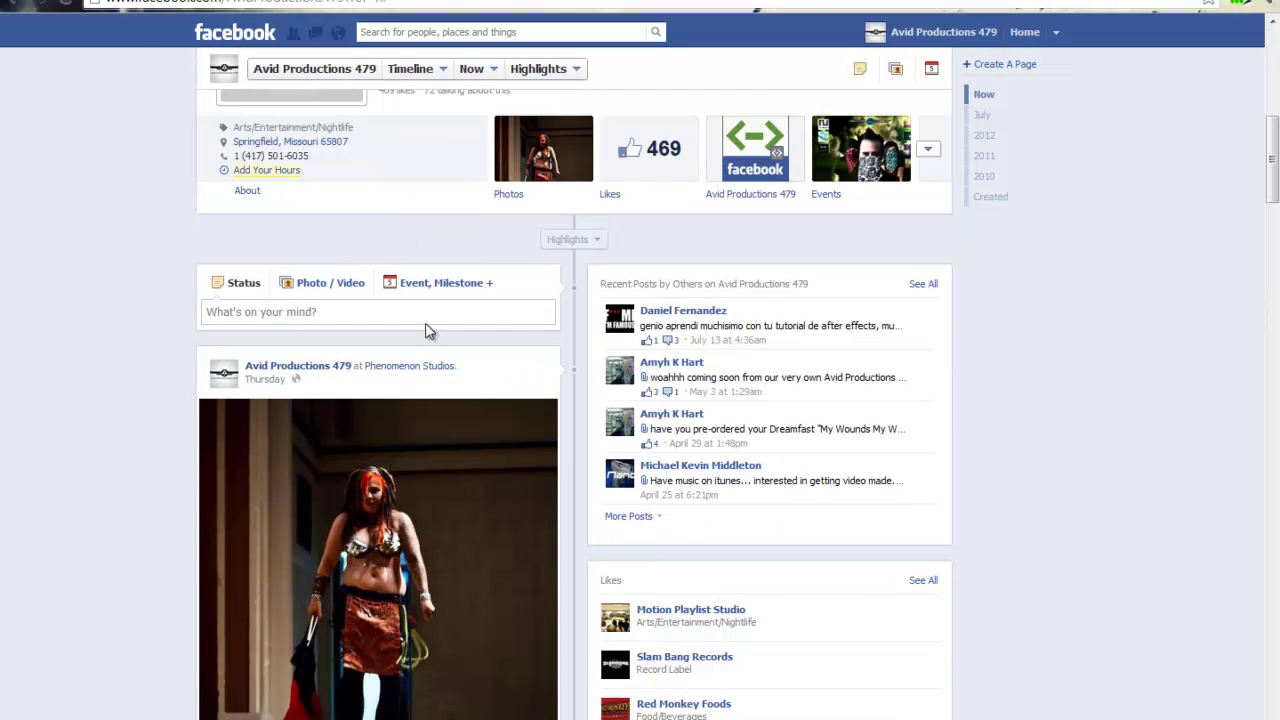
pyautogui.scroll(5, 486, 366)
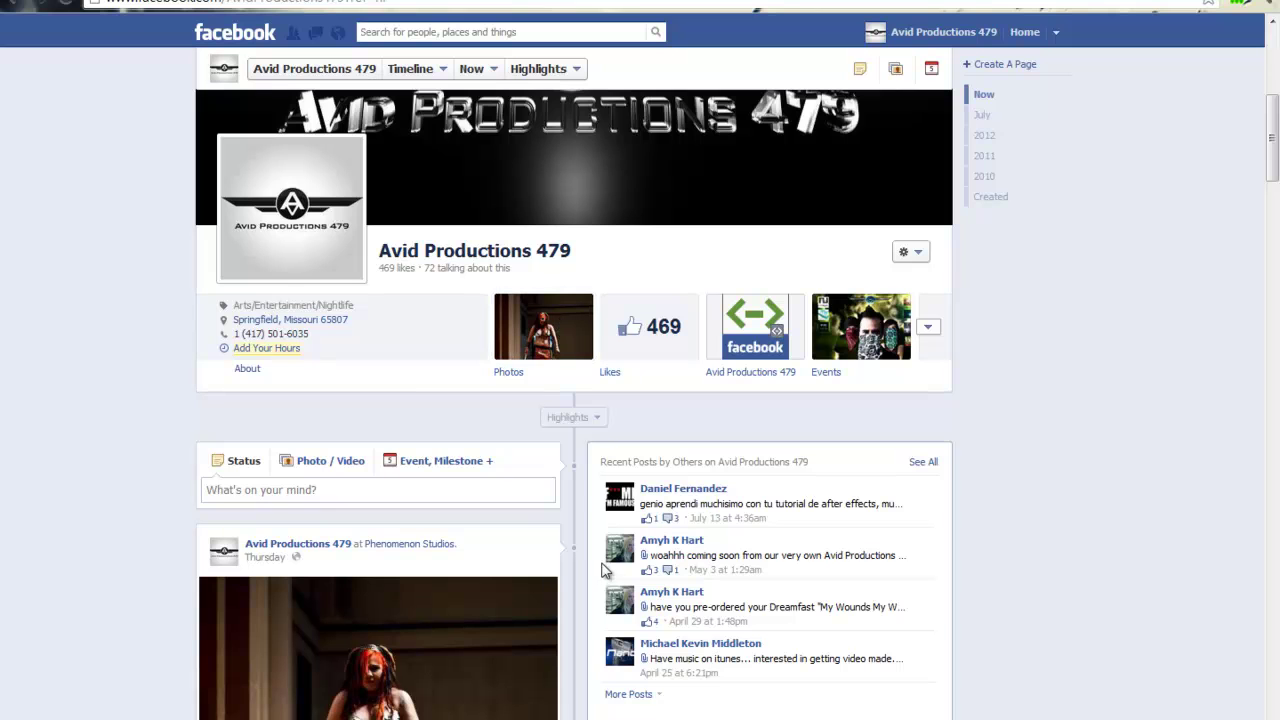
pyautogui.moveTo(338, 213)
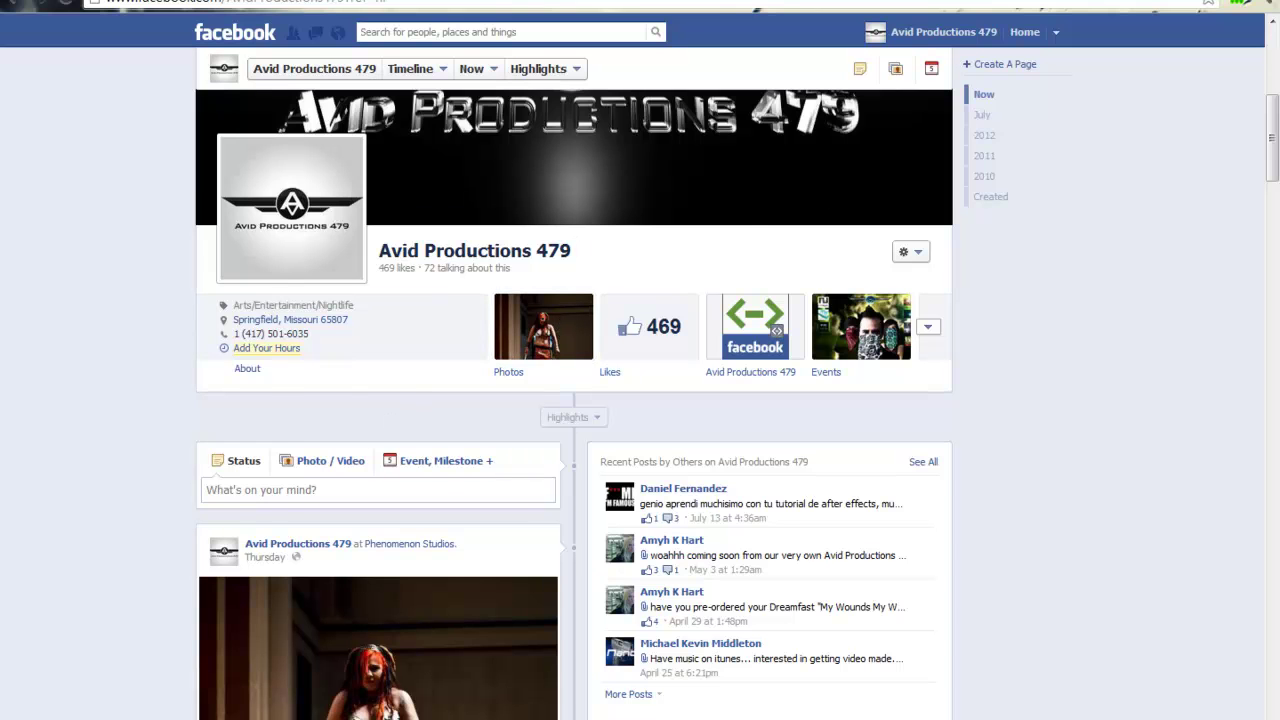